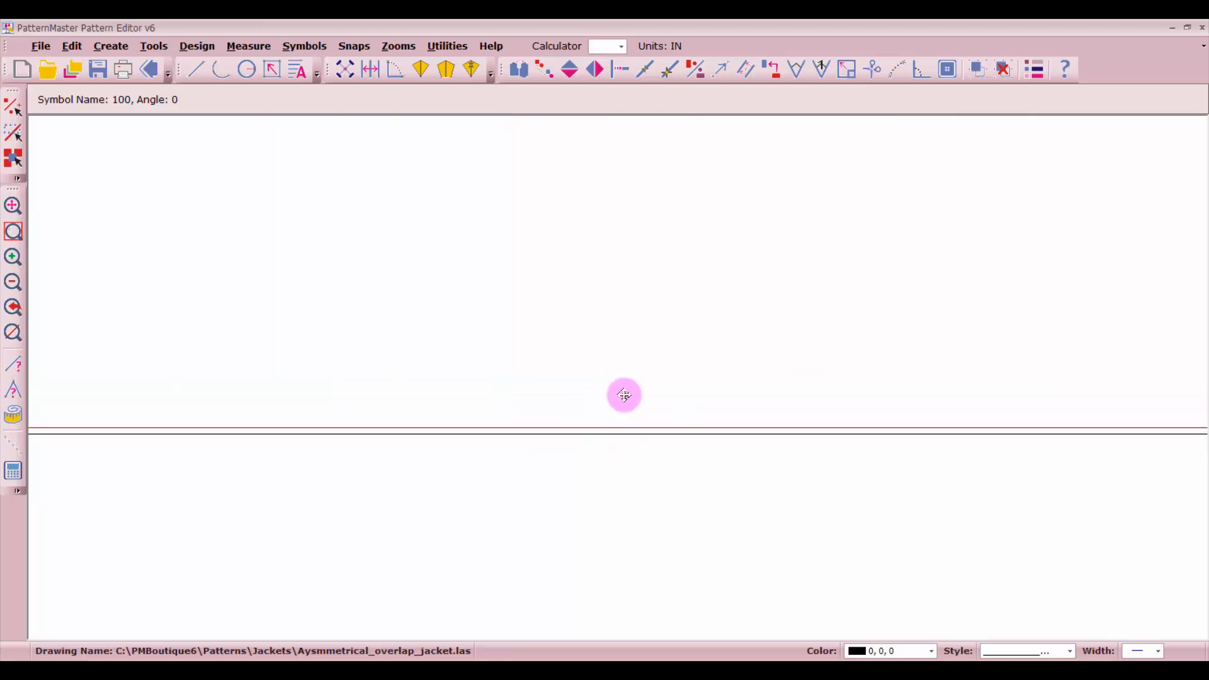
Line up the center front panel's hem with the side front panel's hem and shift it sideways clear of that panel.
left_click(624, 395)
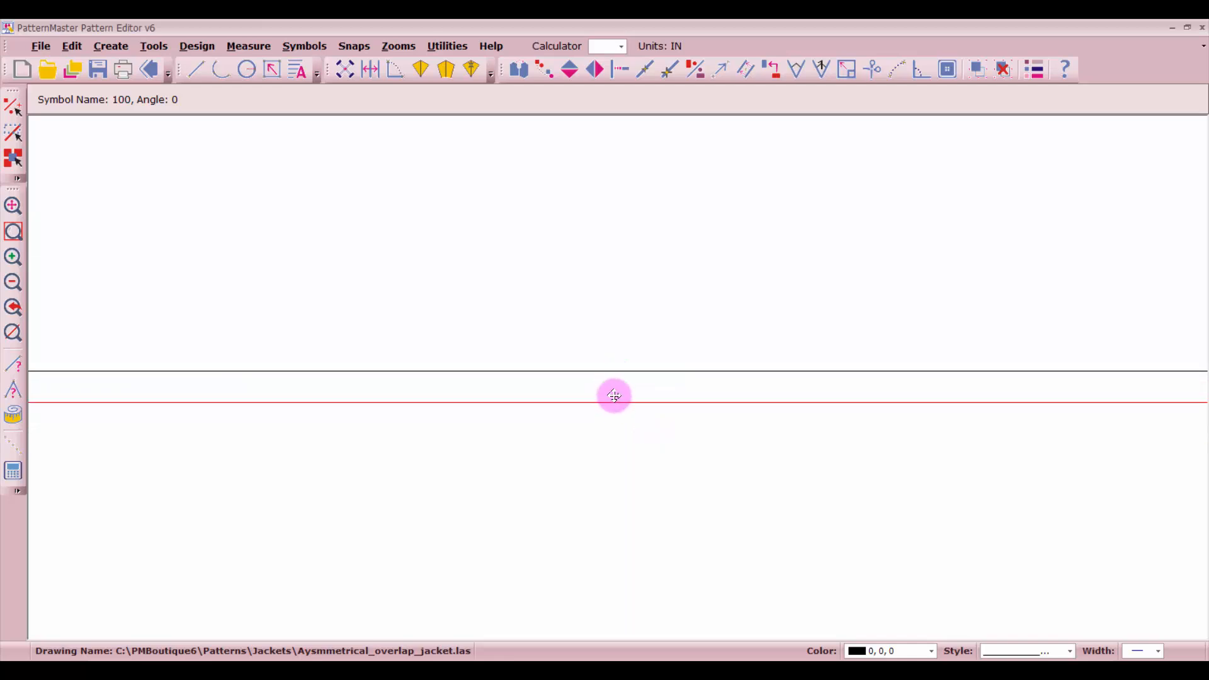
left_click(613, 396)
left_click(617, 371)
scroll(572, 369, "down", 4)
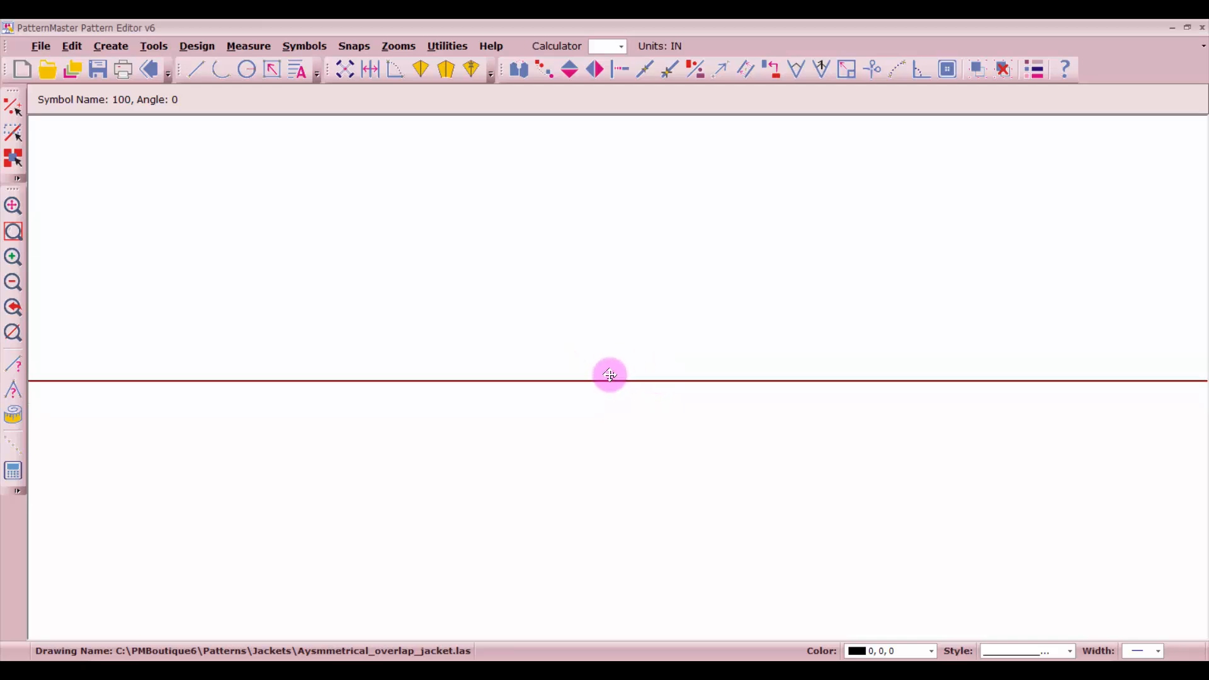
scroll(616, 377, "down", 5)
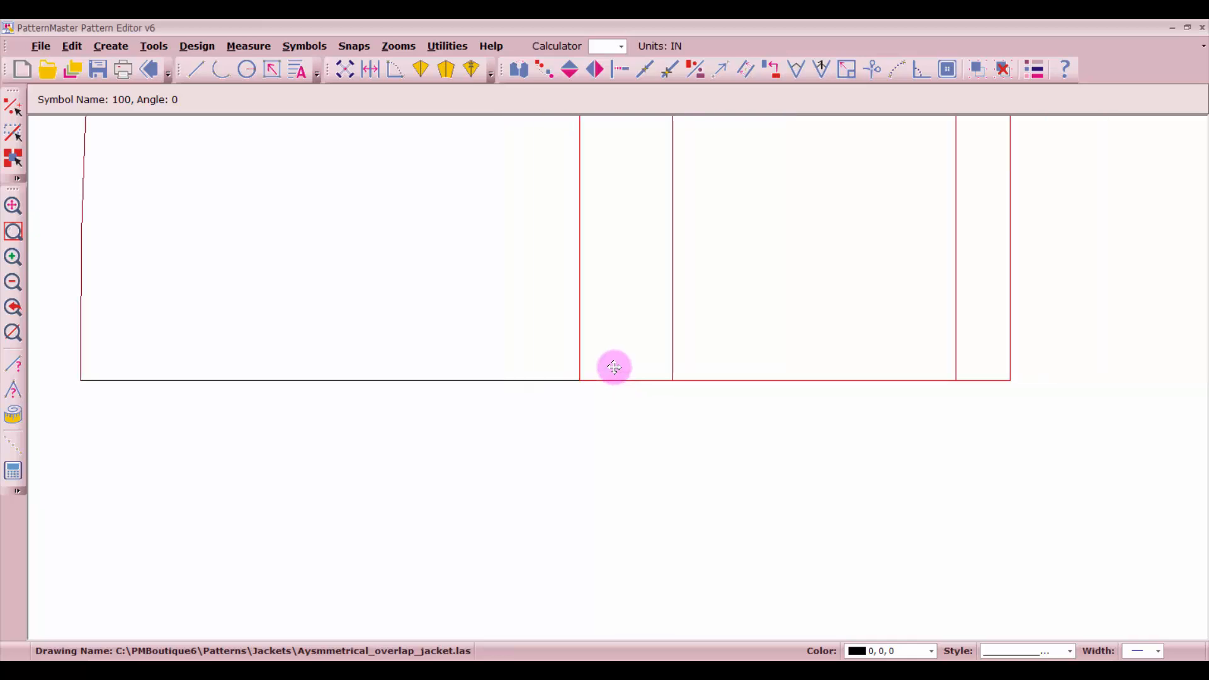
left_click(680, 354)
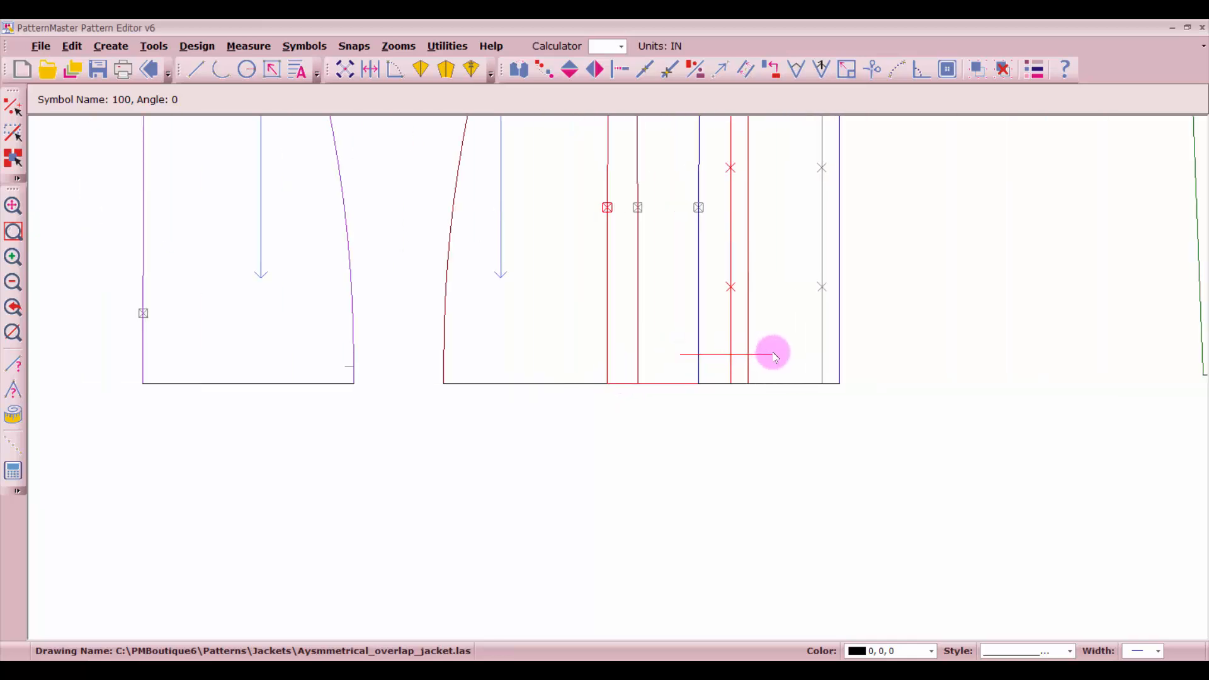
left_click(807, 353)
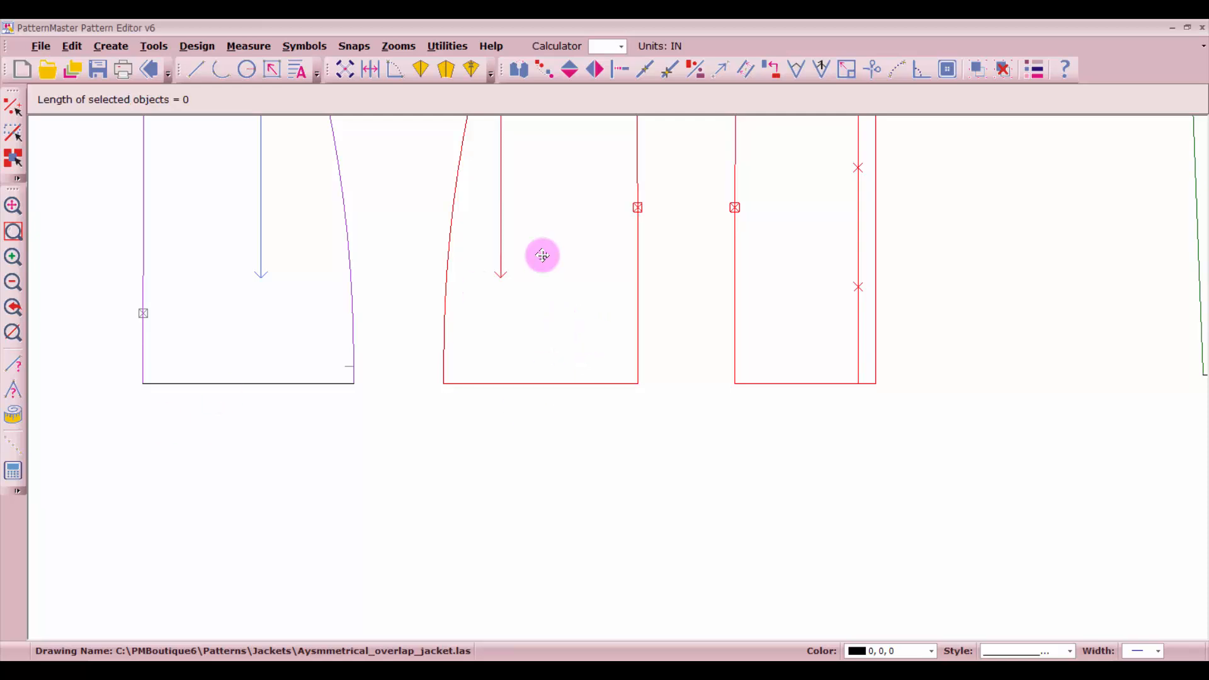
Align the hems of the side front and center front panels with the side back panel's hem, then shift them clear sideways.
scroll(615, 375, "up", 3)
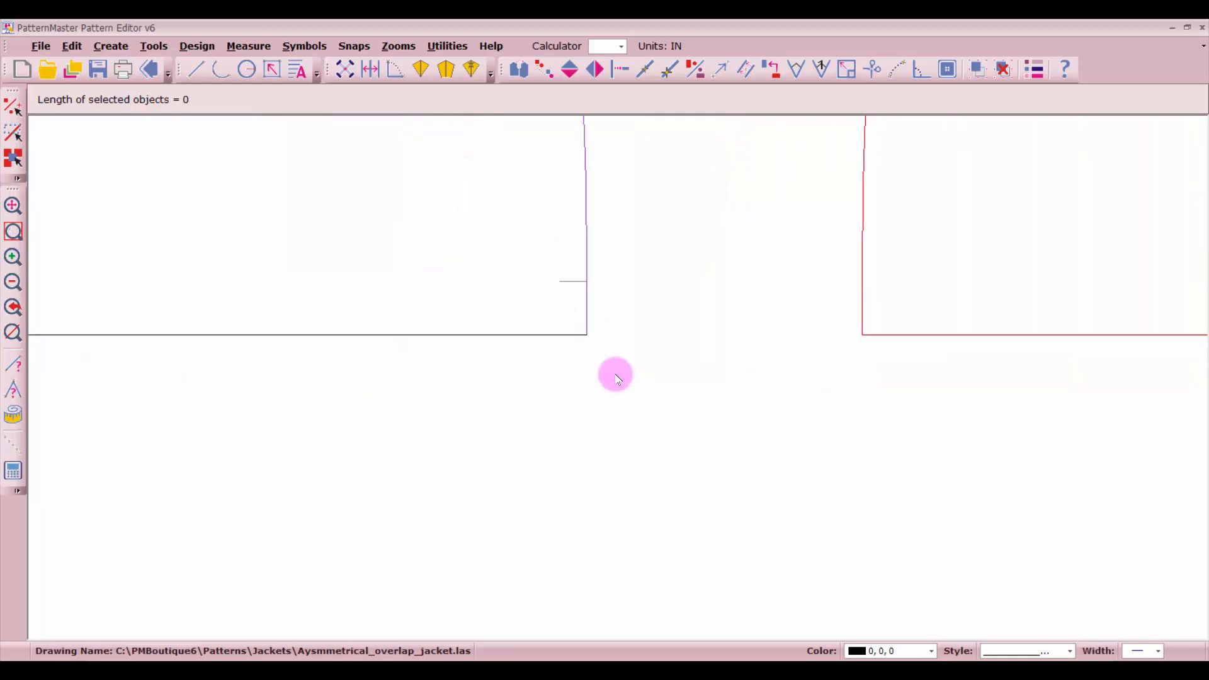
left_click(911, 292)
left_click(619, 287)
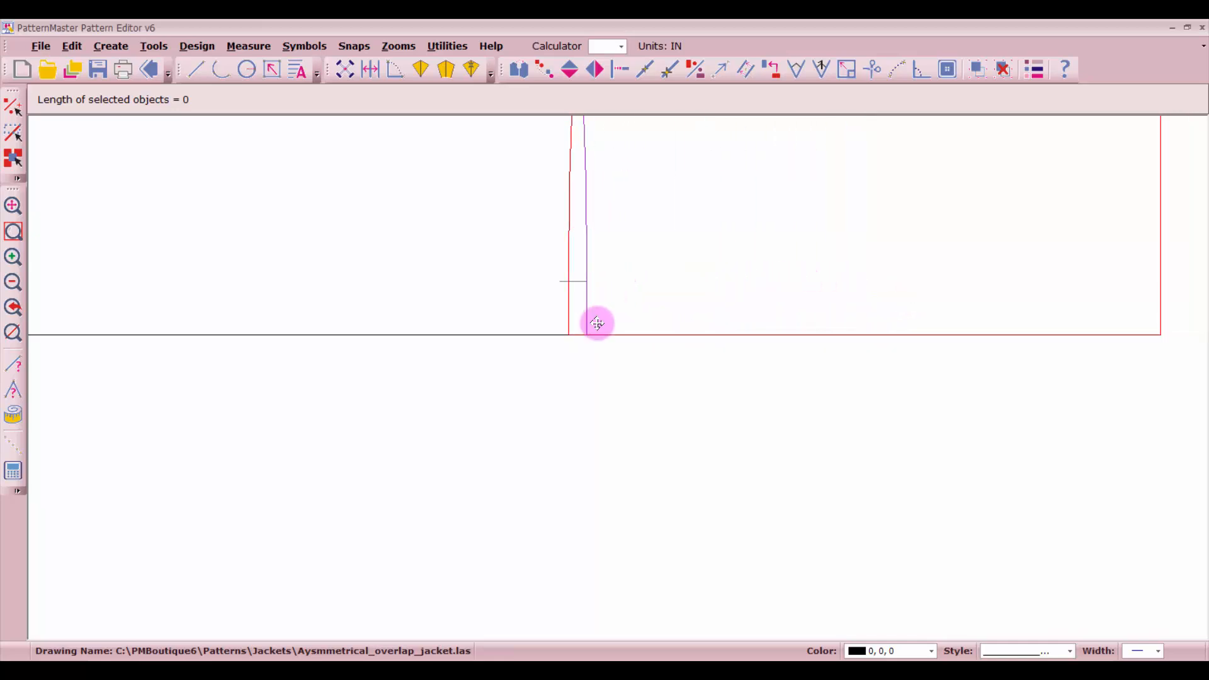
scroll(558, 361, "up", 5)
scroll(713, 267, "up", 5)
scroll(615, 378, "up", 4)
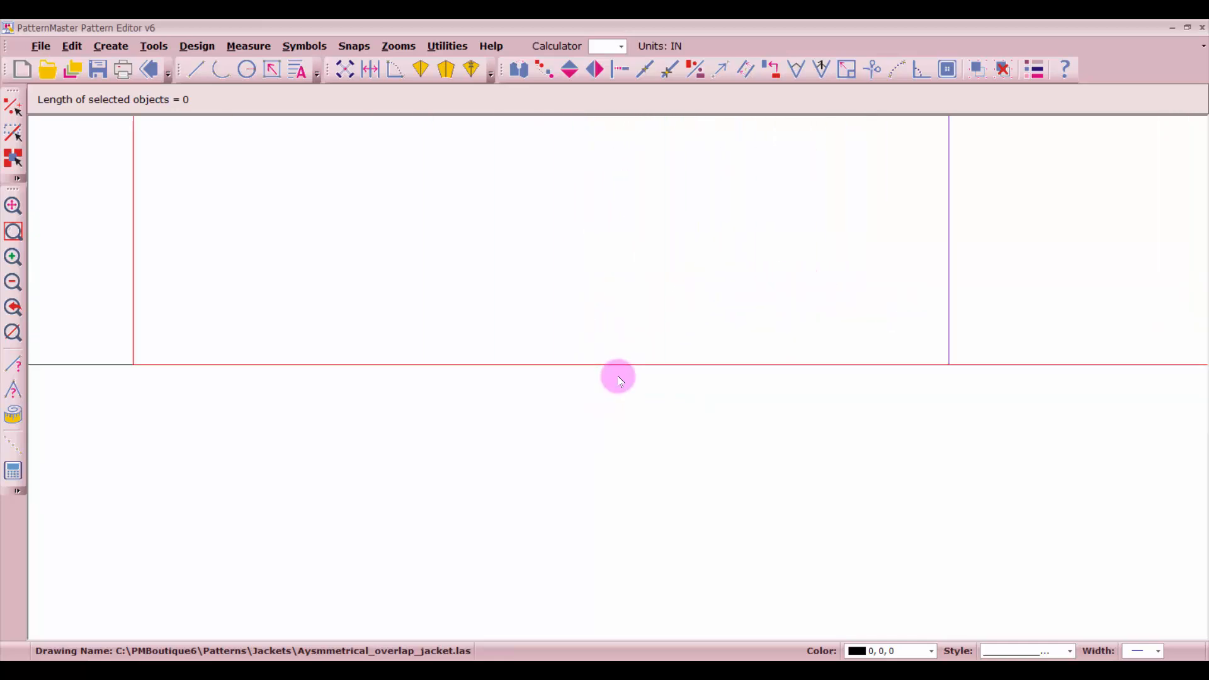
scroll(618, 377, "down", 3)
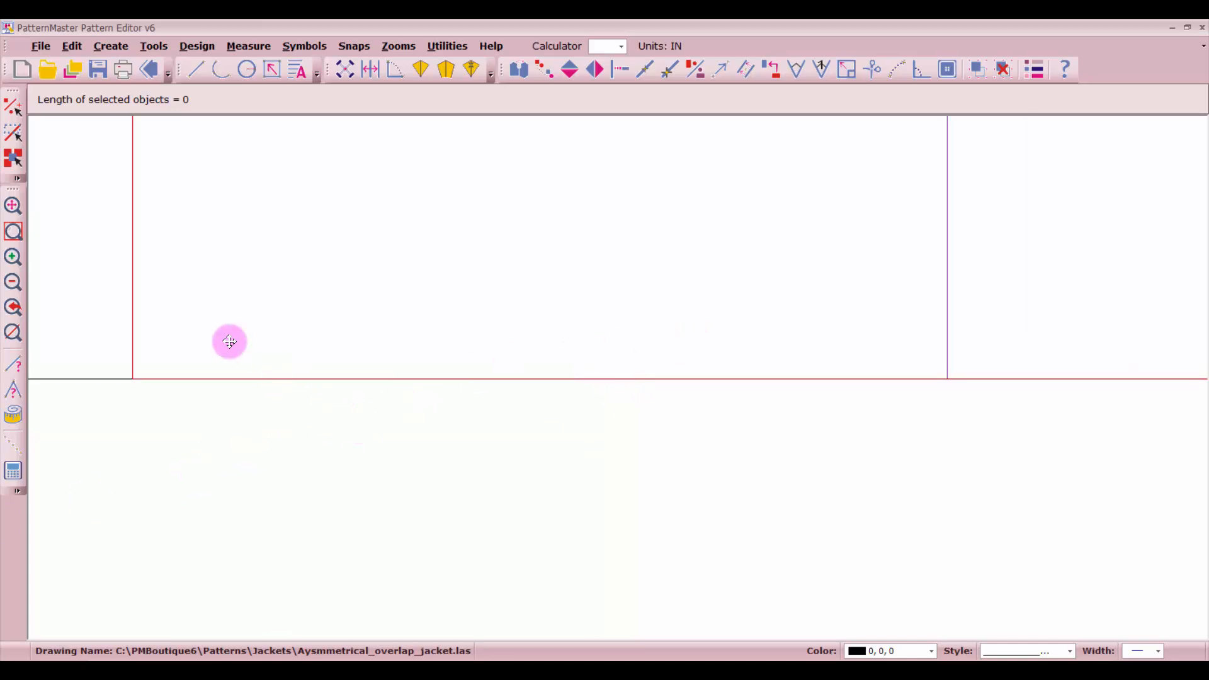
scroll(144, 381, "up", 3)
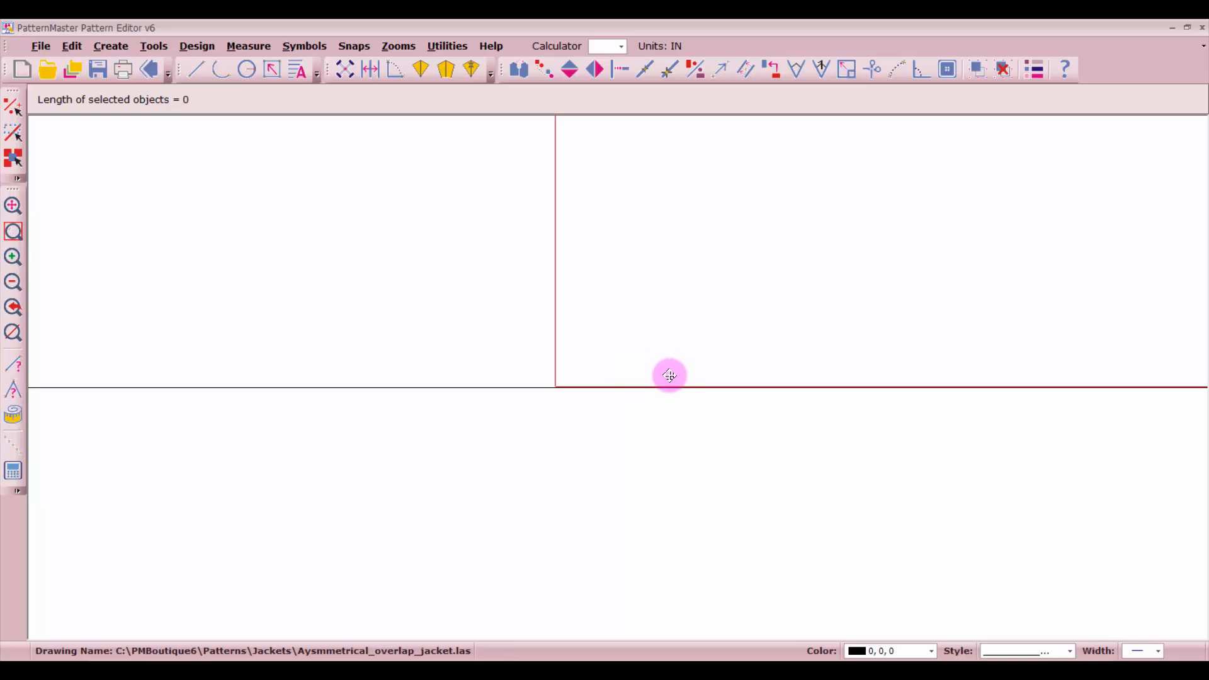
scroll(669, 376, "up", 2)
scroll(552, 441, "up", 2)
scroll(621, 295, "up", 2)
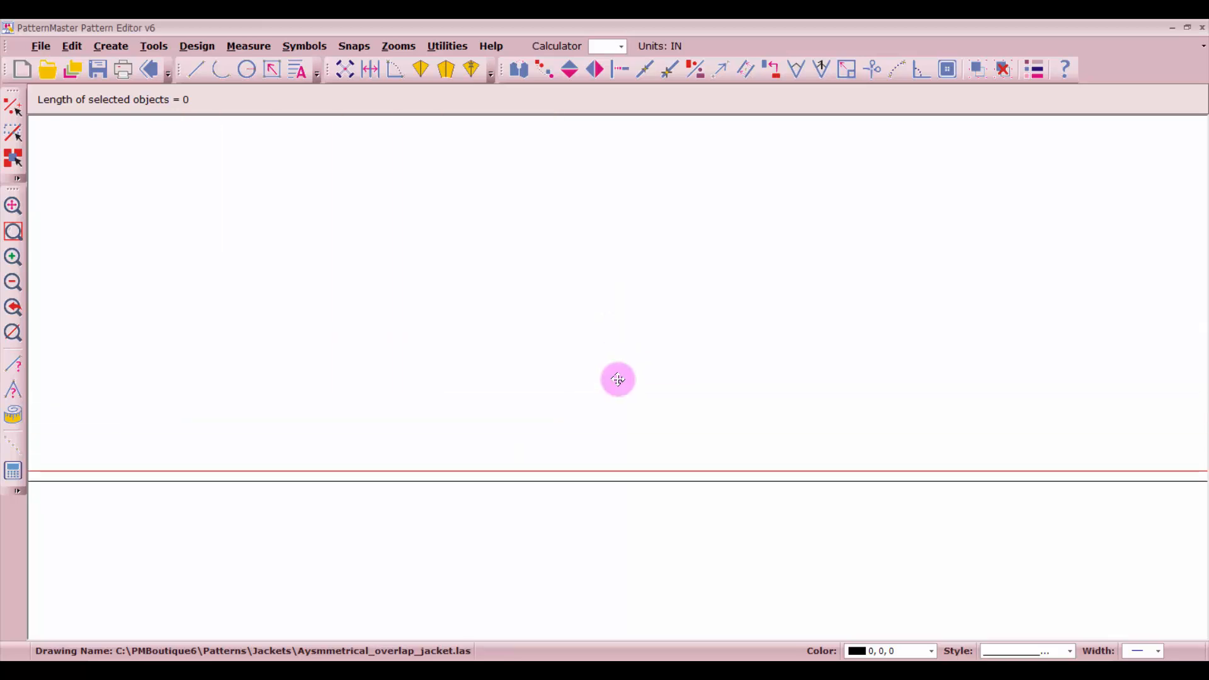
left_click(700, 442)
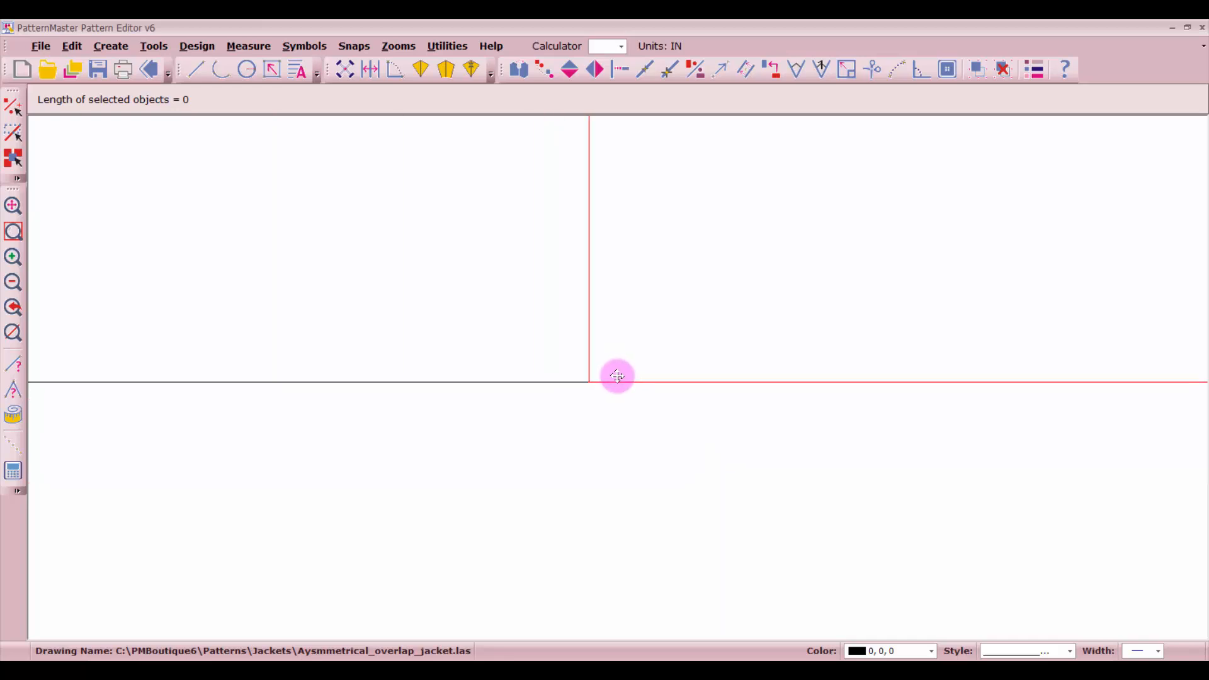
scroll(620, 376, "down", 4)
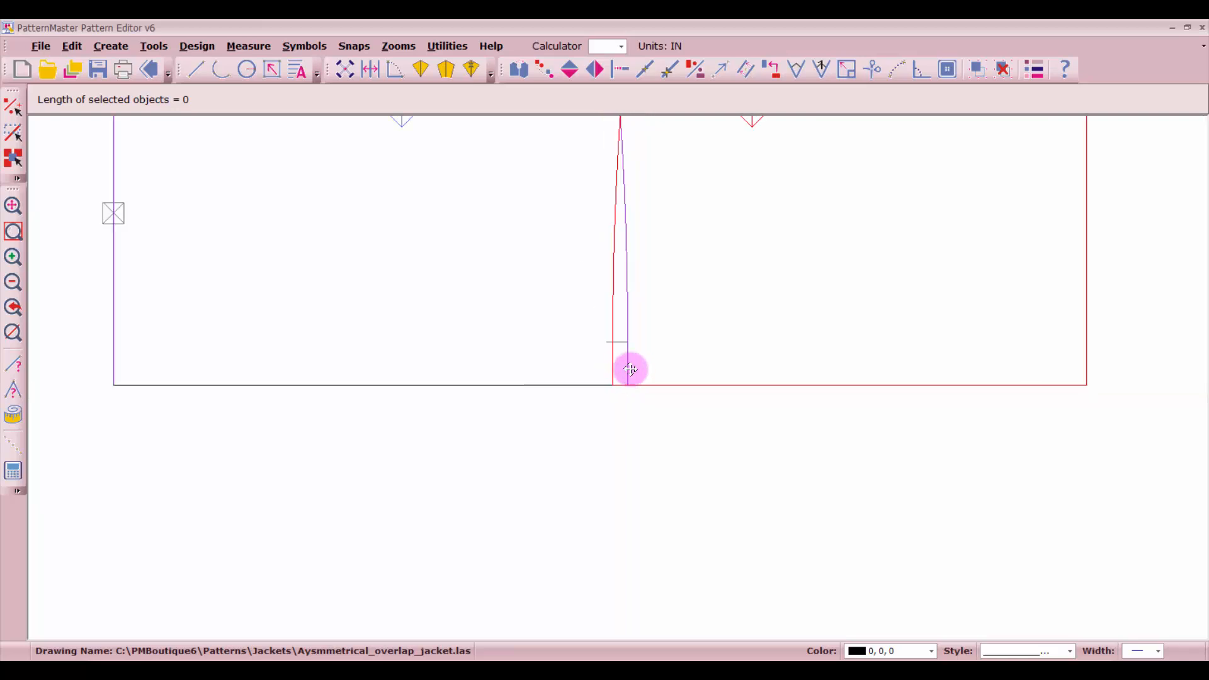
left_click(773, 356)
Move the side back, side front and center front panels together so their hems align with the center back panel's hem.
scroll(575, 406, "down", 3)
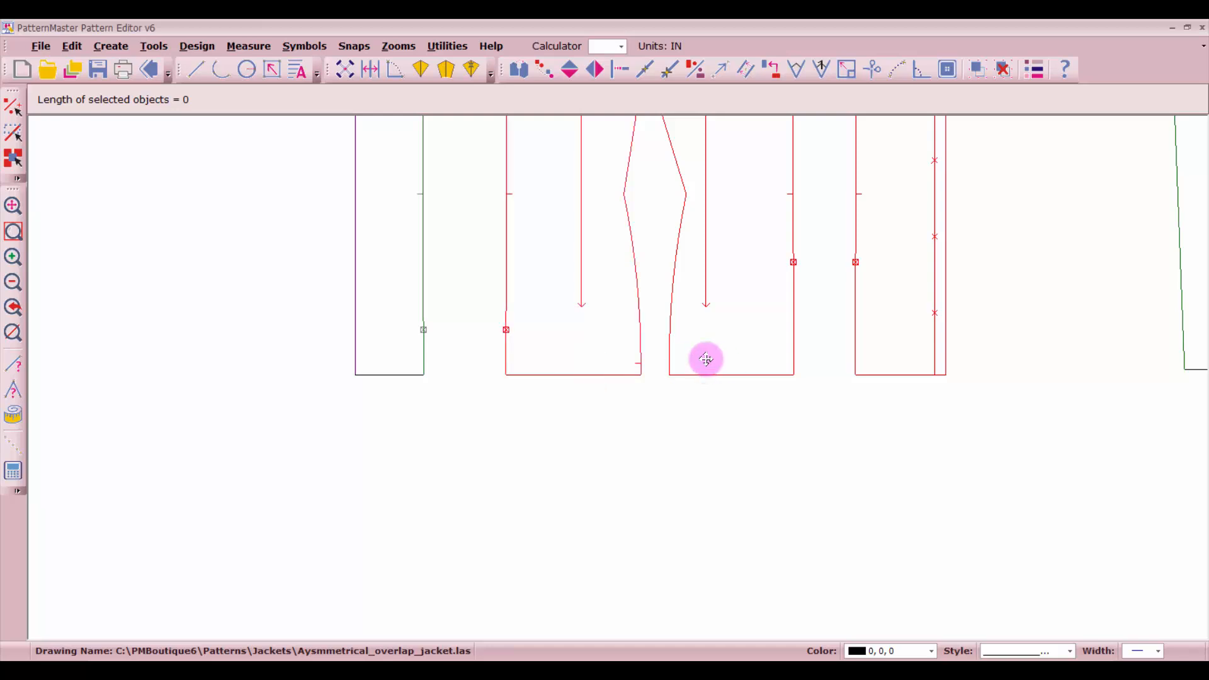
left_click(556, 374)
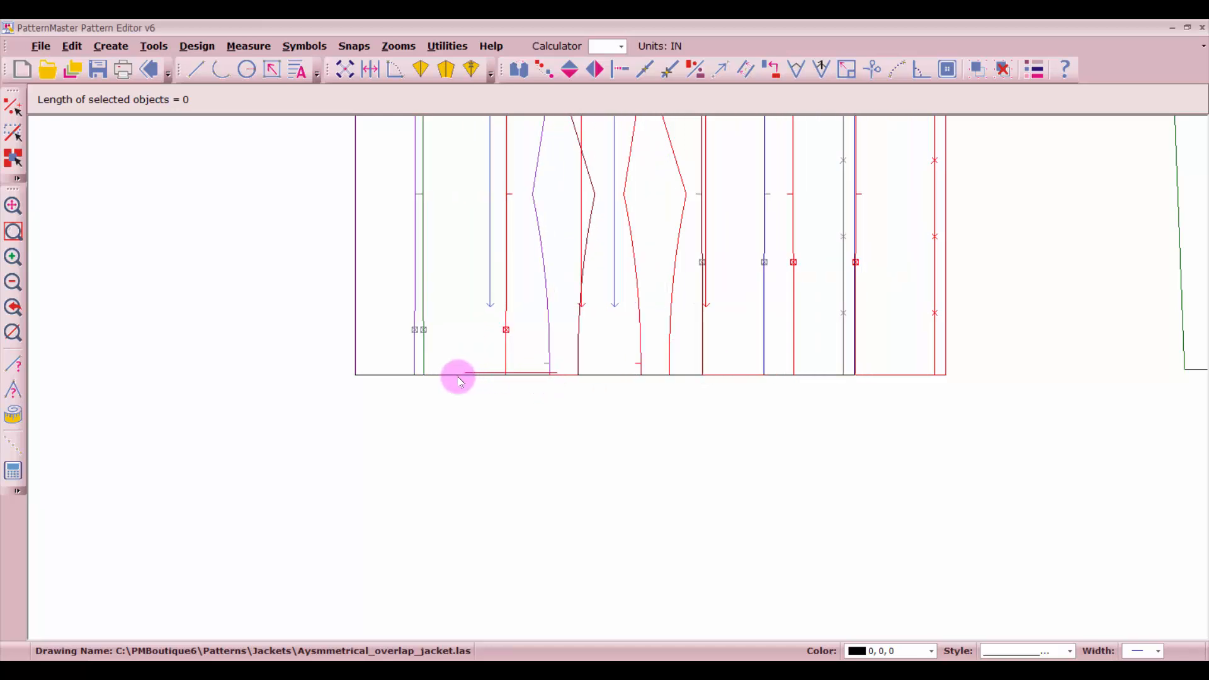
left_click(458, 376)
scroll(420, 379, "up", 3)
scroll(620, 381, "up", 5)
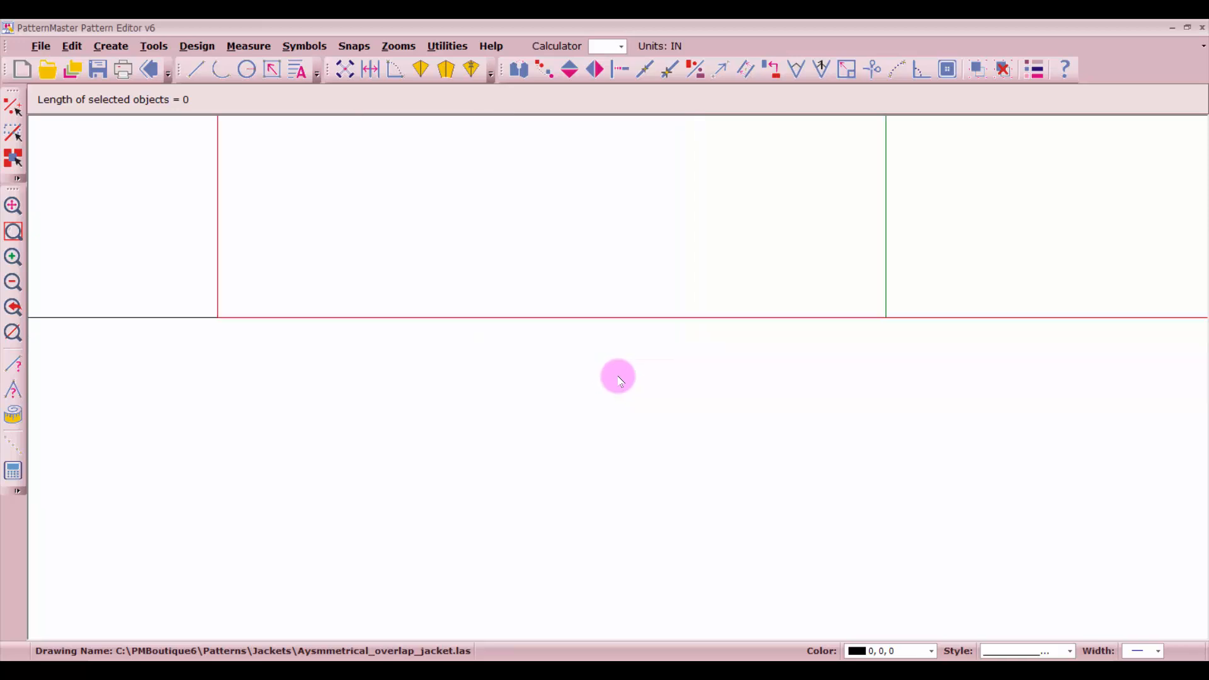
scroll(662, 393, "up", 4)
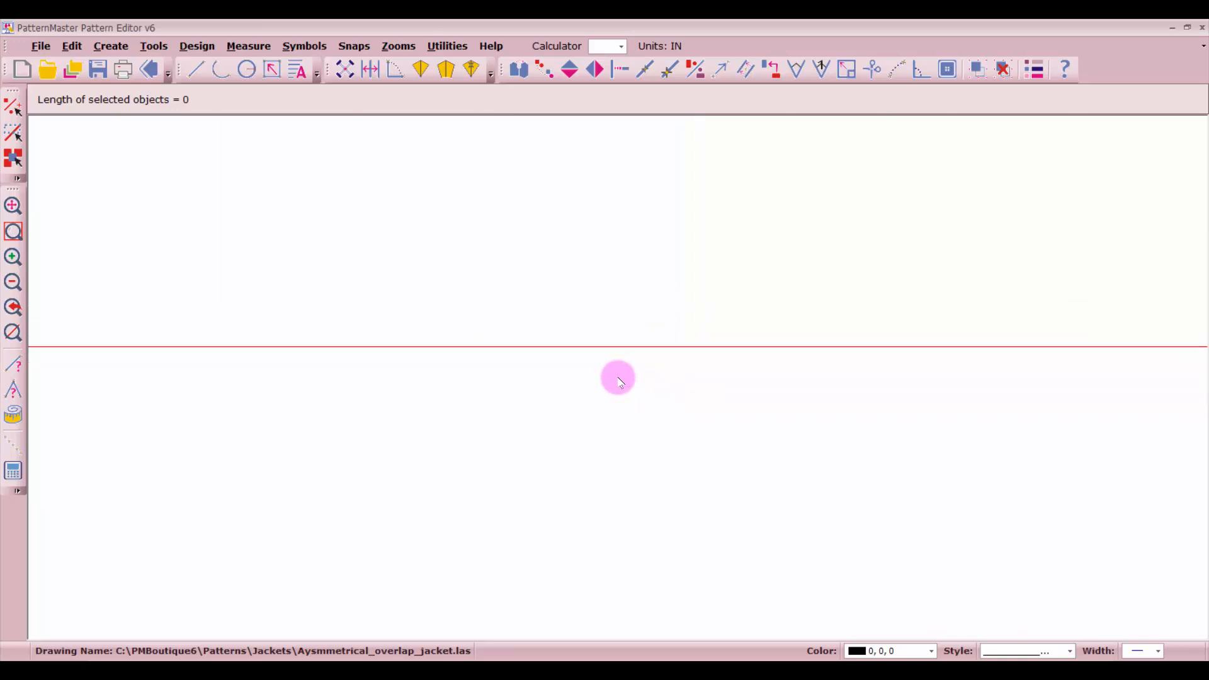
scroll(701, 306, "up", 2)
scroll(673, 440, "up", 2)
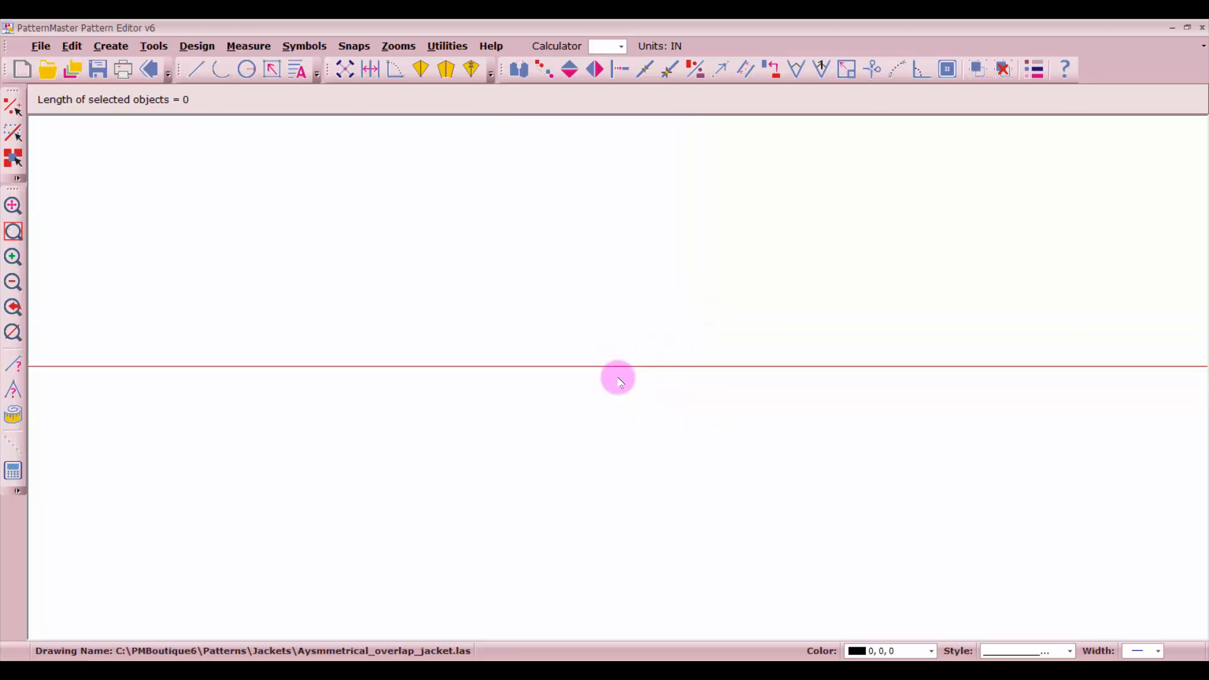
scroll(593, 367, "up", 2)
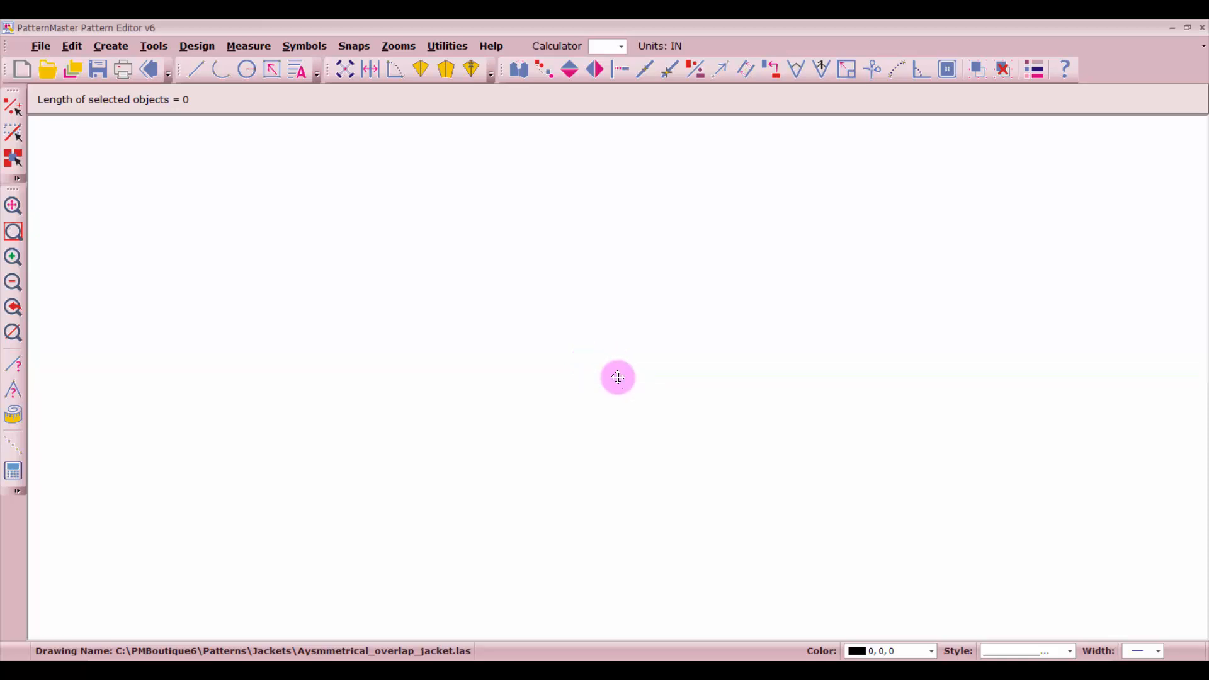
scroll(617, 378, "down", 3)
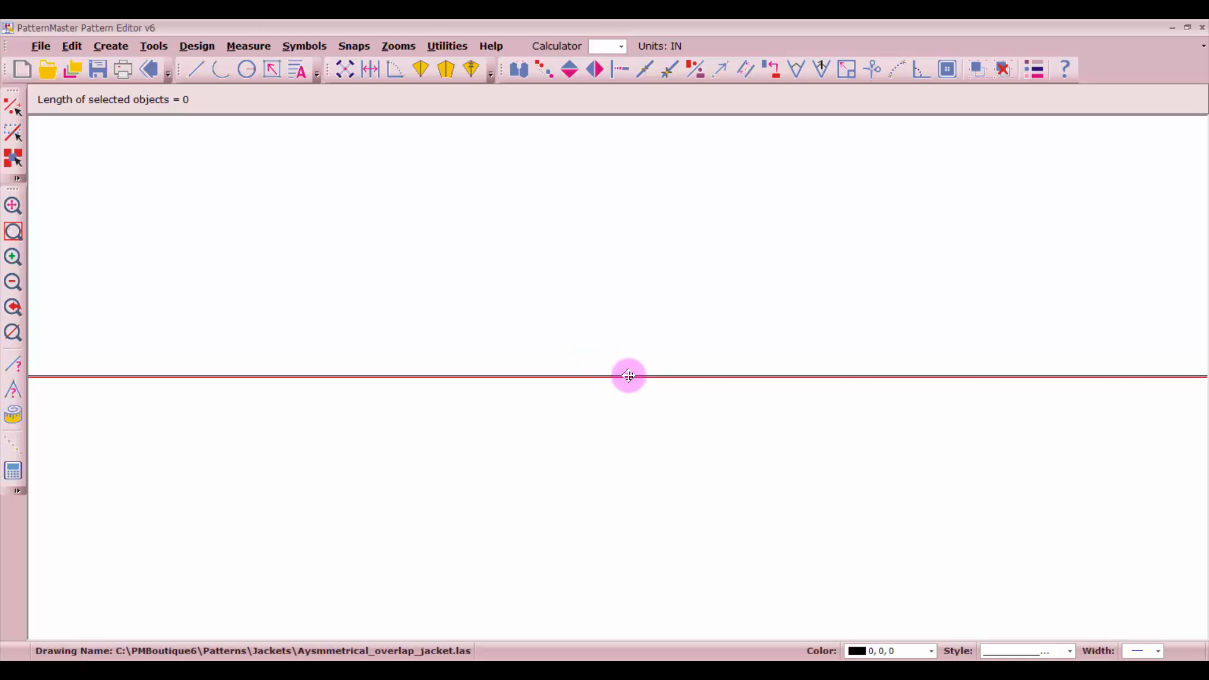
mouse_move(629, 376)
left_mouse_down()
mouse_move(631, 336)
mouse_move(618, 378)
left_mouse_up()
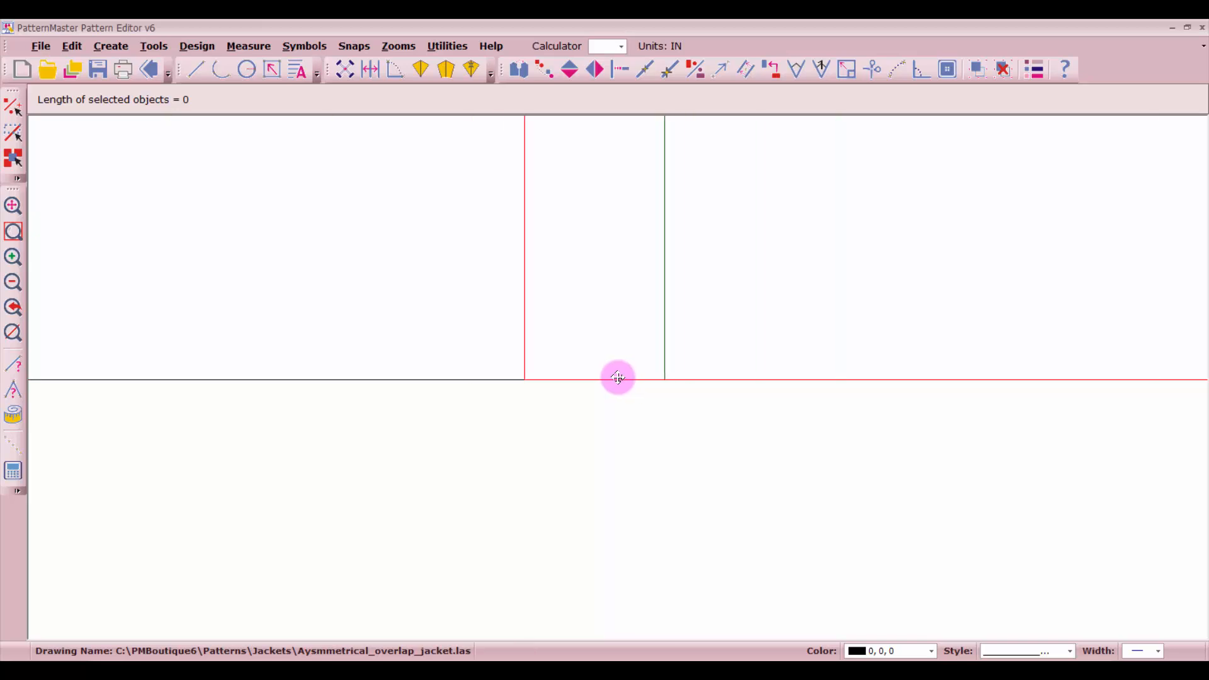
Spread the side front and center front panels horizontally away from the side back panel and from each other.
scroll(618, 378, "down", 2)
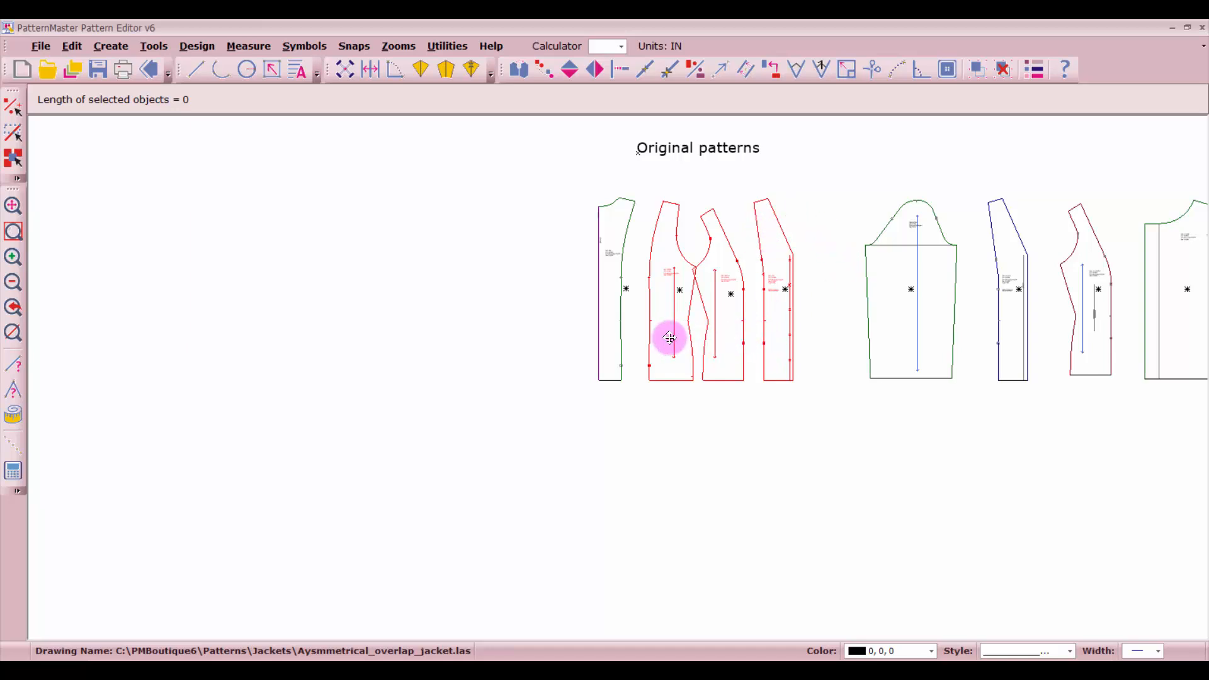
left_click_drag(729, 338, 759, 341)
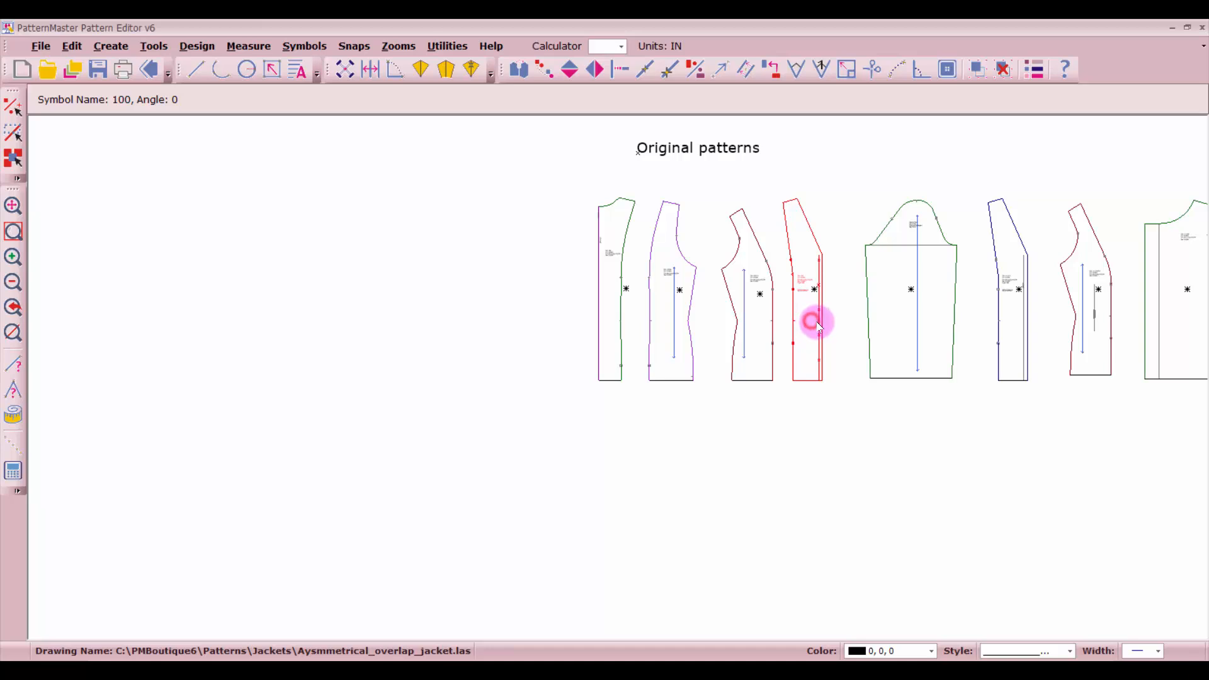
left_click_drag(818, 327, 834, 327)
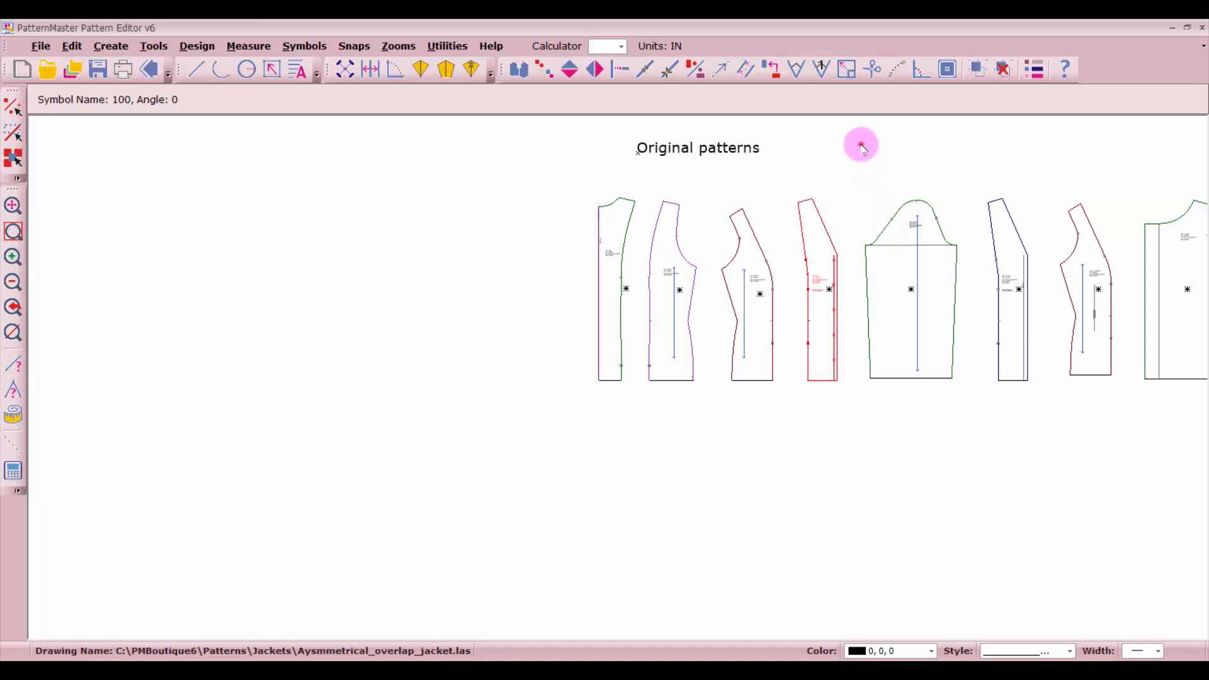
Copy the four jacket body panels under the Original patterns title once and place the copies directly below the originals.
left_click_drag(862, 144, 554, 410)
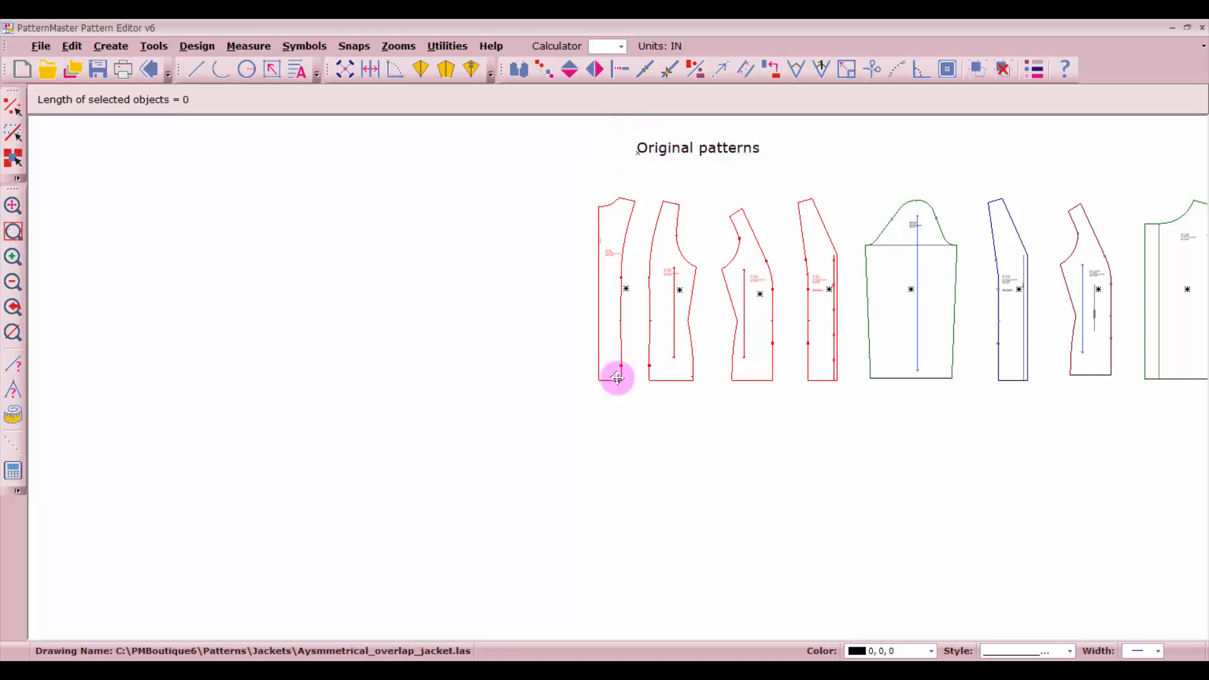
scroll(605, 397, "down", 2)
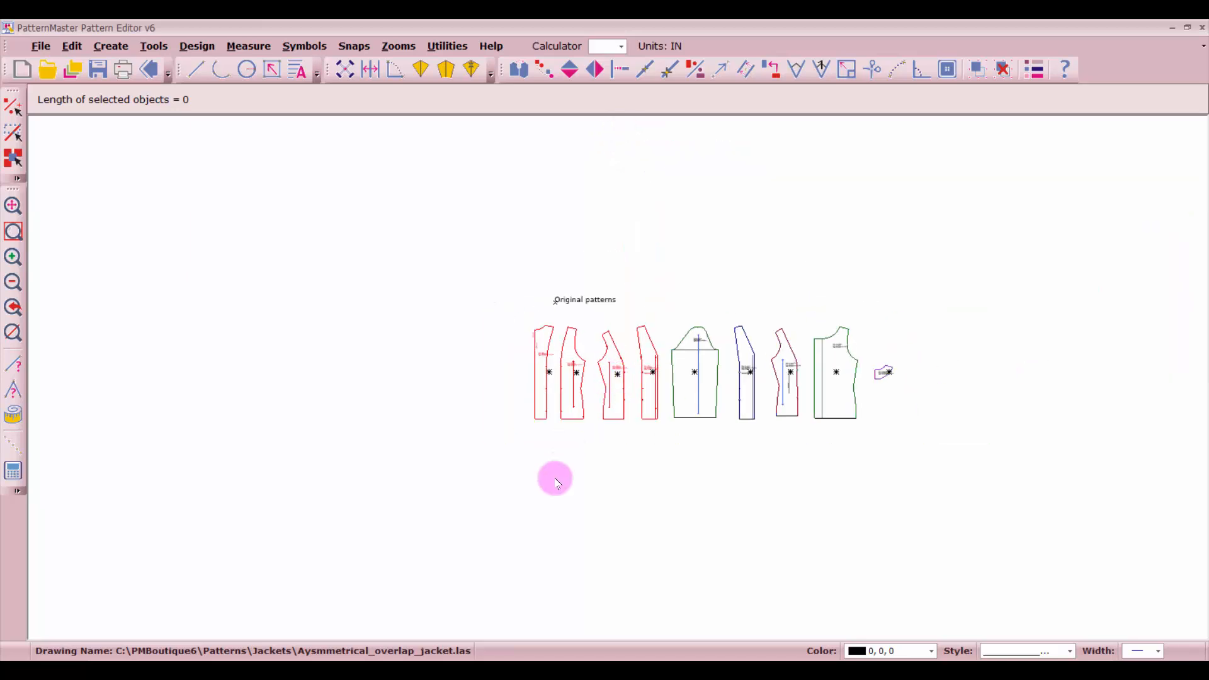
left_click(545, 69)
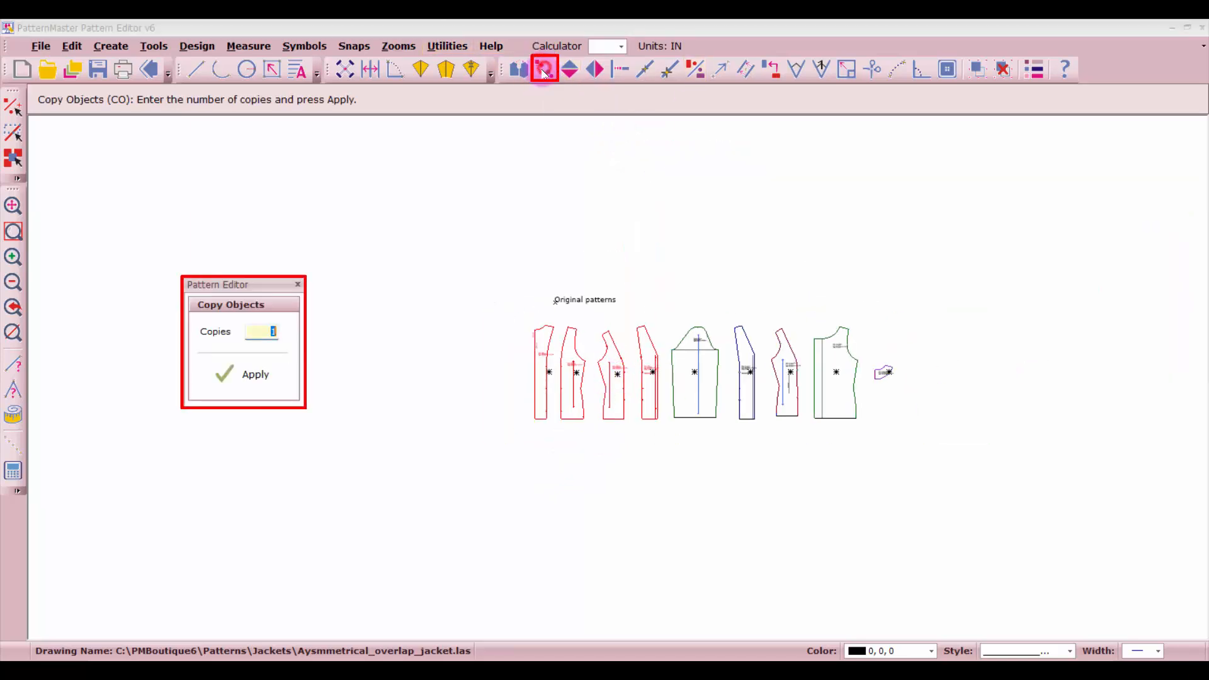
left_click(251, 374)
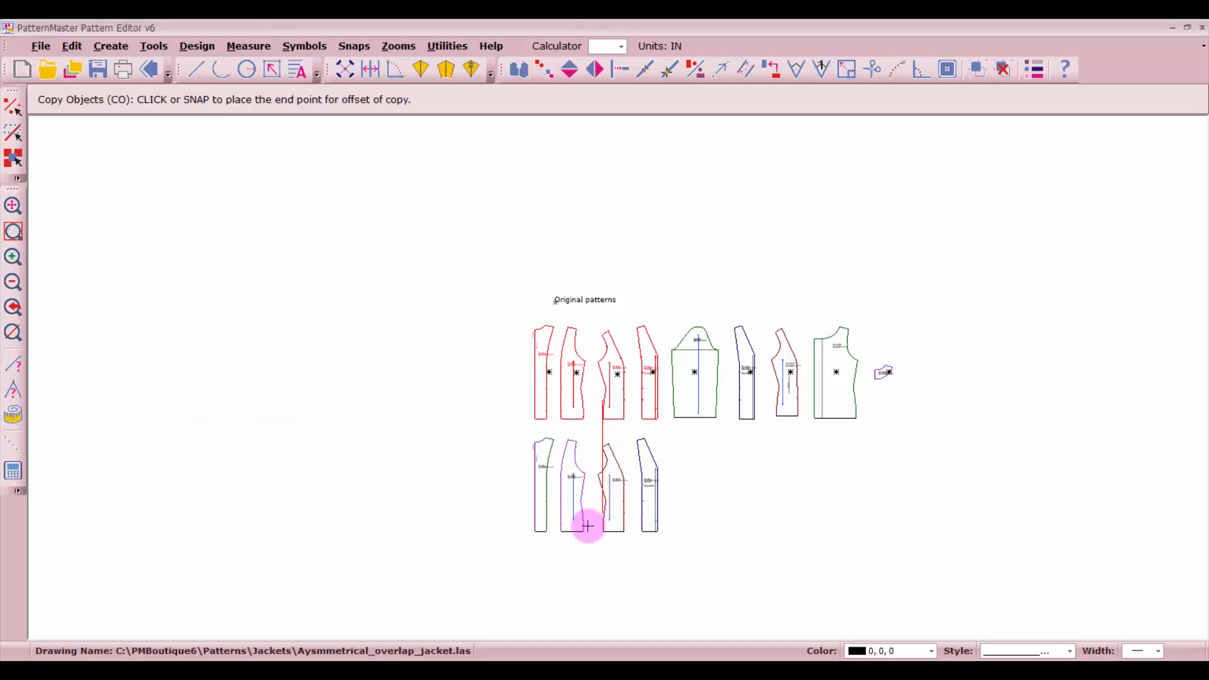
left_click(588, 554)
Start merging a file and browse to the Camtasia Studio folder in the user's Documents folder.
left_click_drag(461, 531, 618, 375)
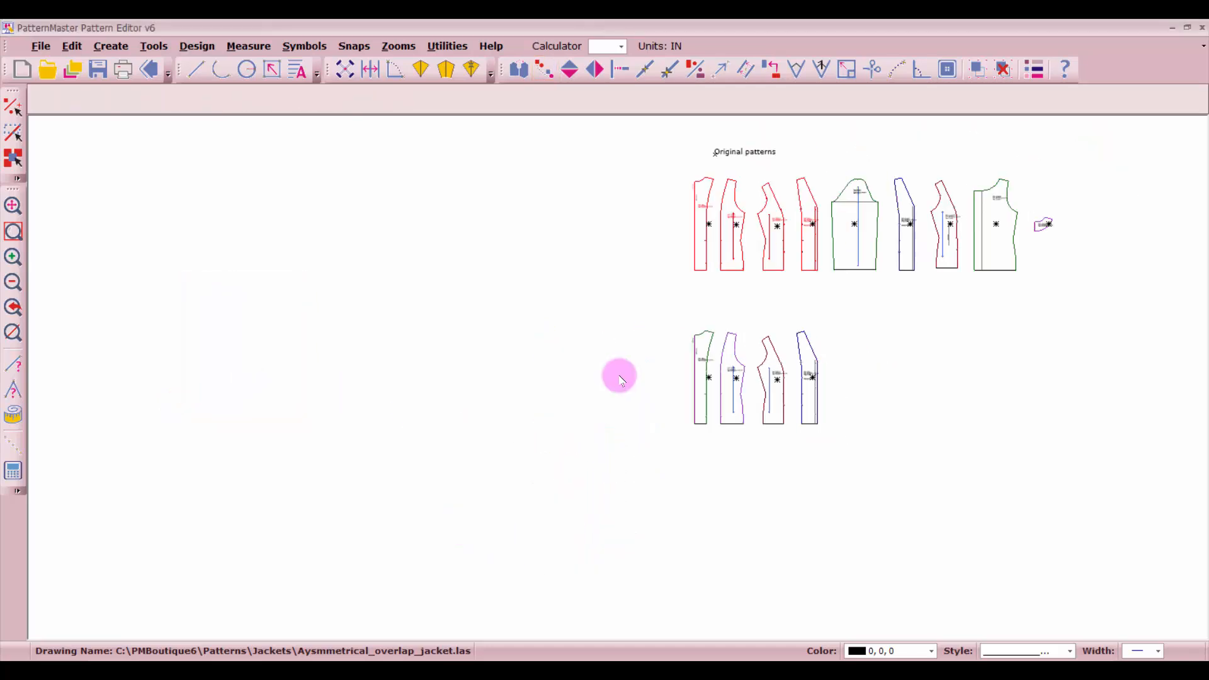
left_click(70, 72)
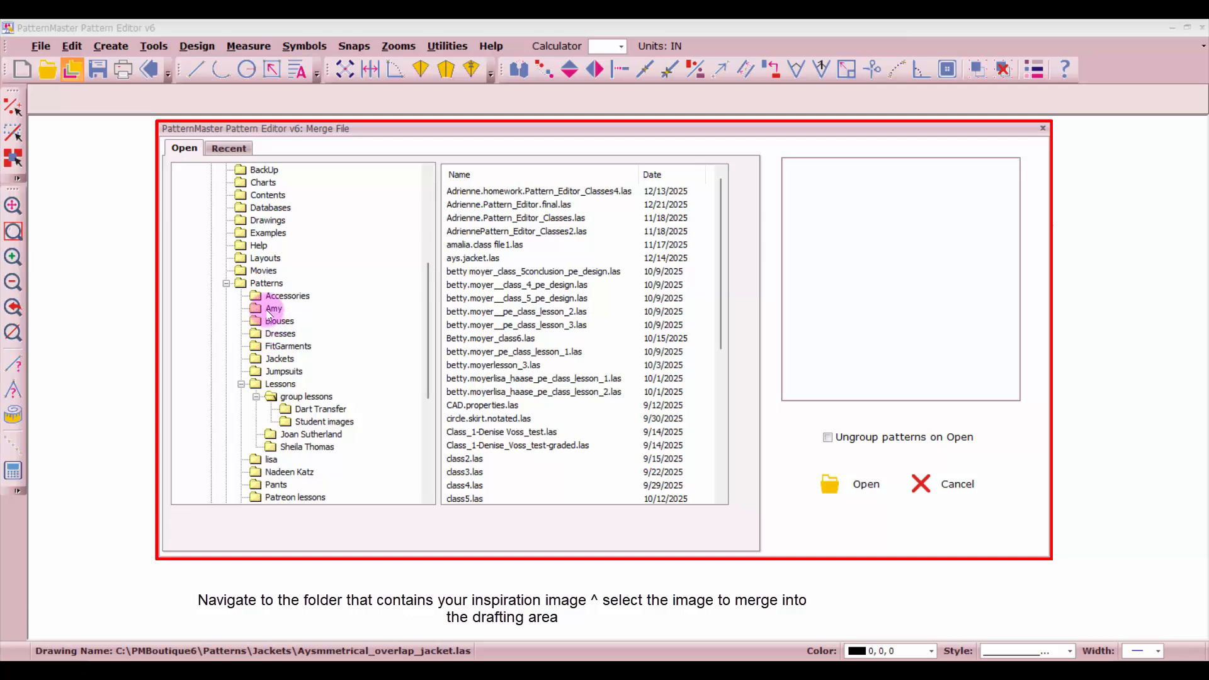
scroll(272, 313, "down", 6)
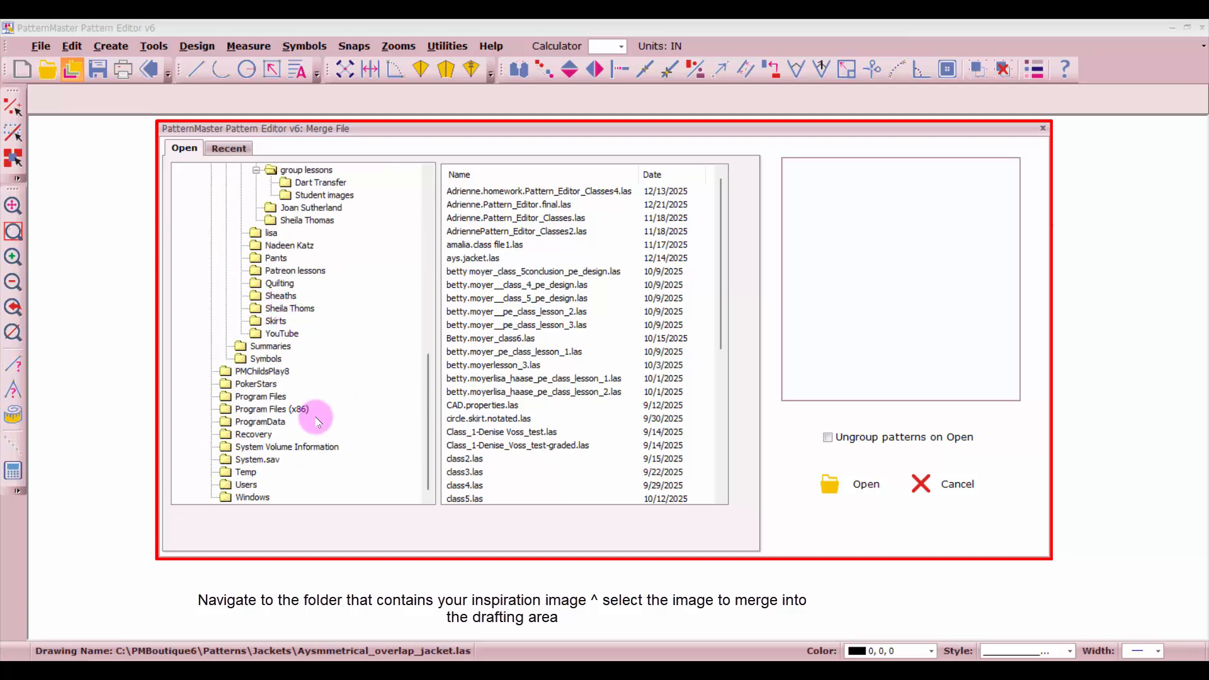
double_click(252, 485)
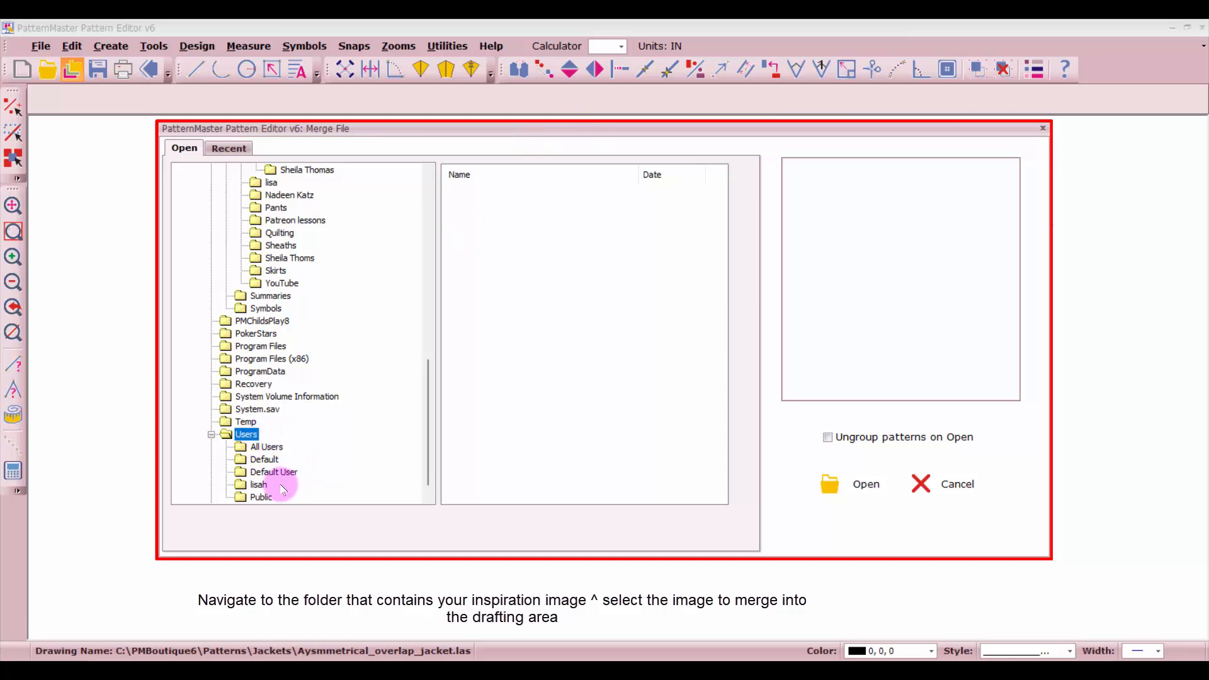
double_click(259, 485)
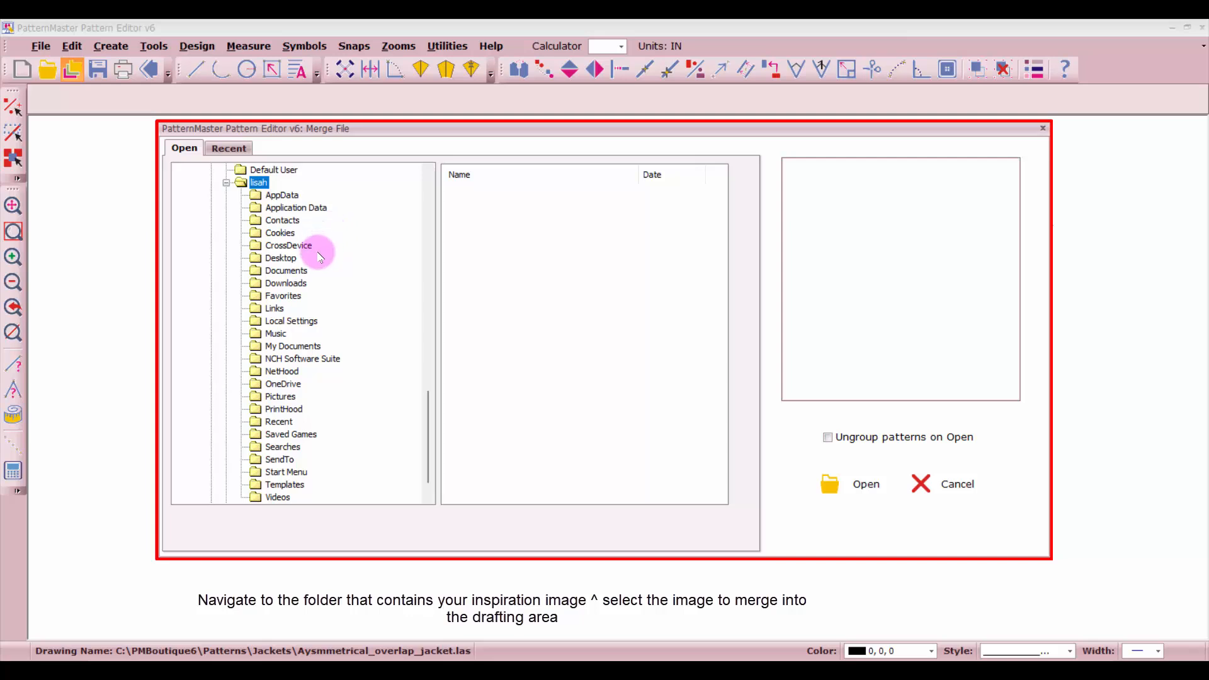
double_click(297, 272)
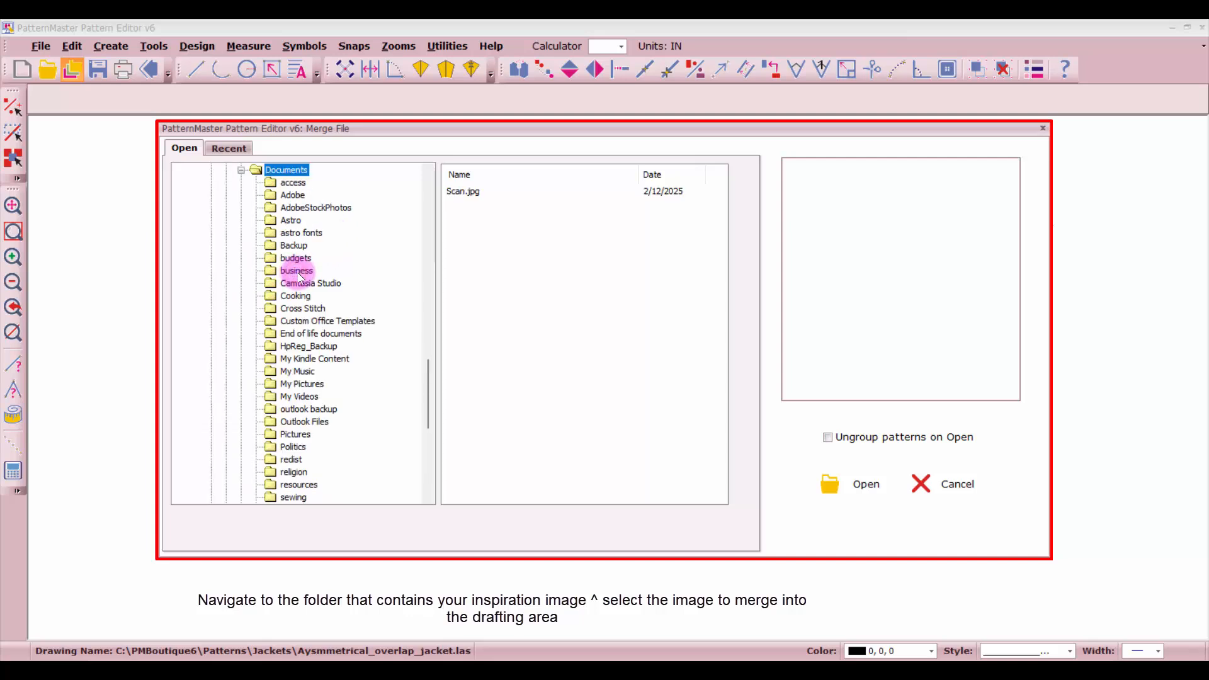
double_click(324, 283)
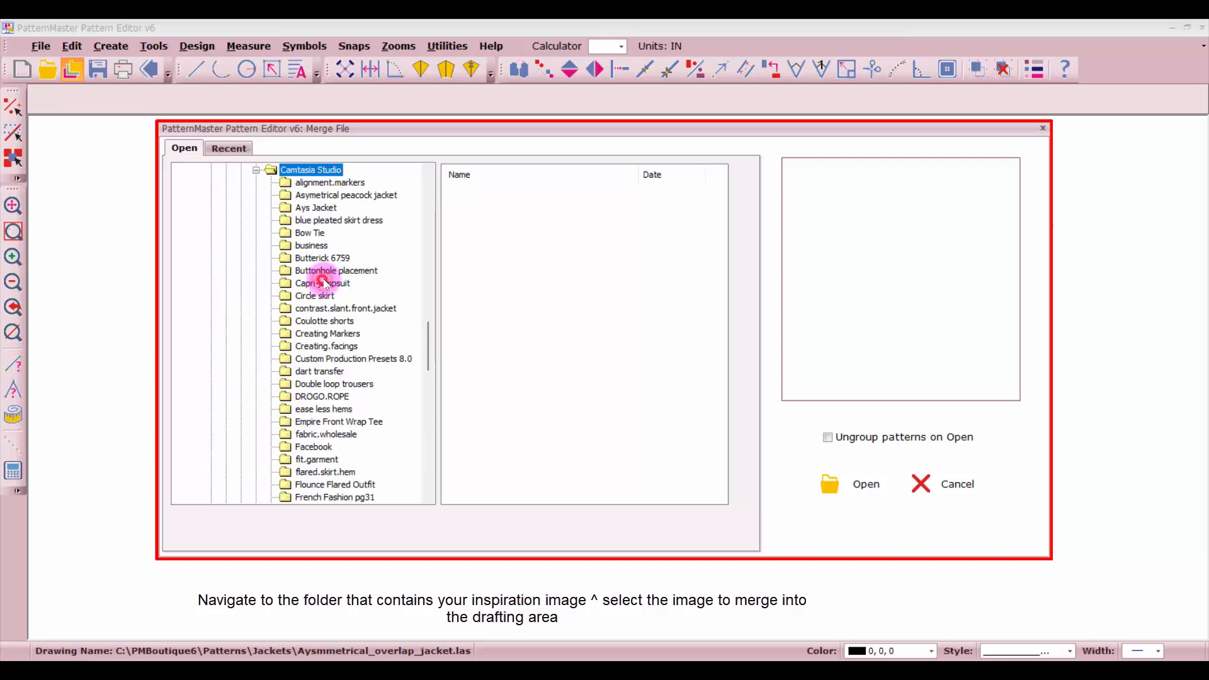
Merge the inspiration image AYS.JACKET2.png from its Camtasia Studio subfolder into the drafting area.
scroll(369, 386, "down", 3)
scroll(370, 386, "down", 3)
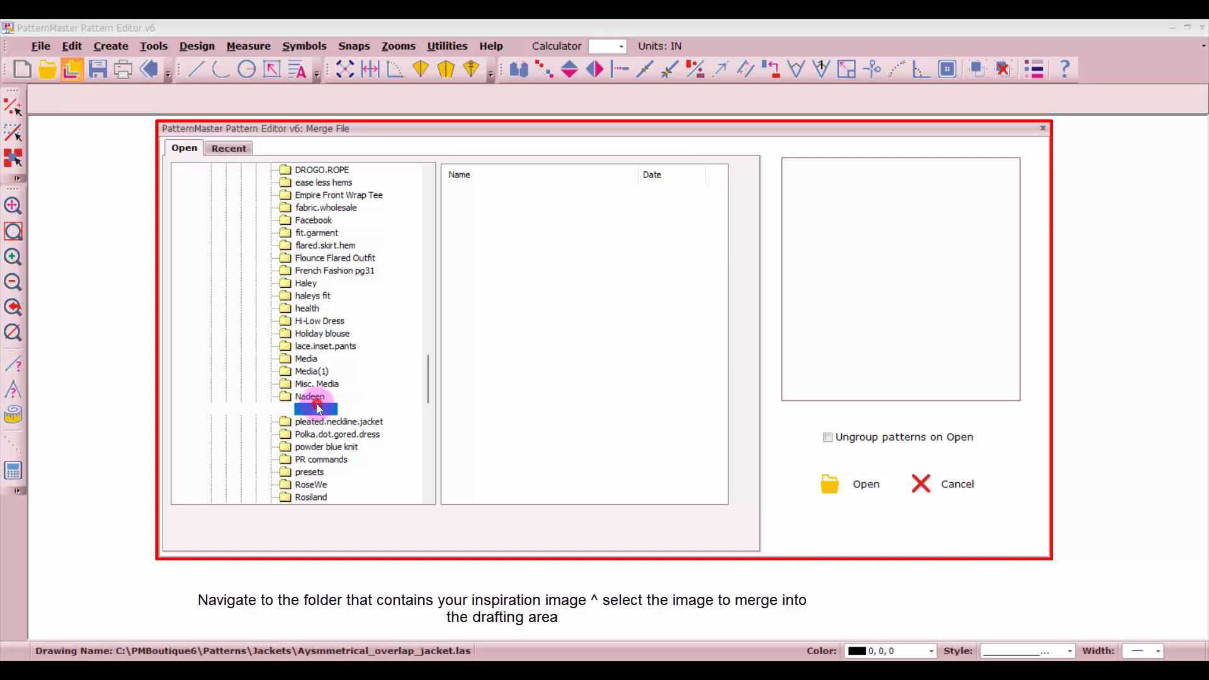
left_click(510, 205)
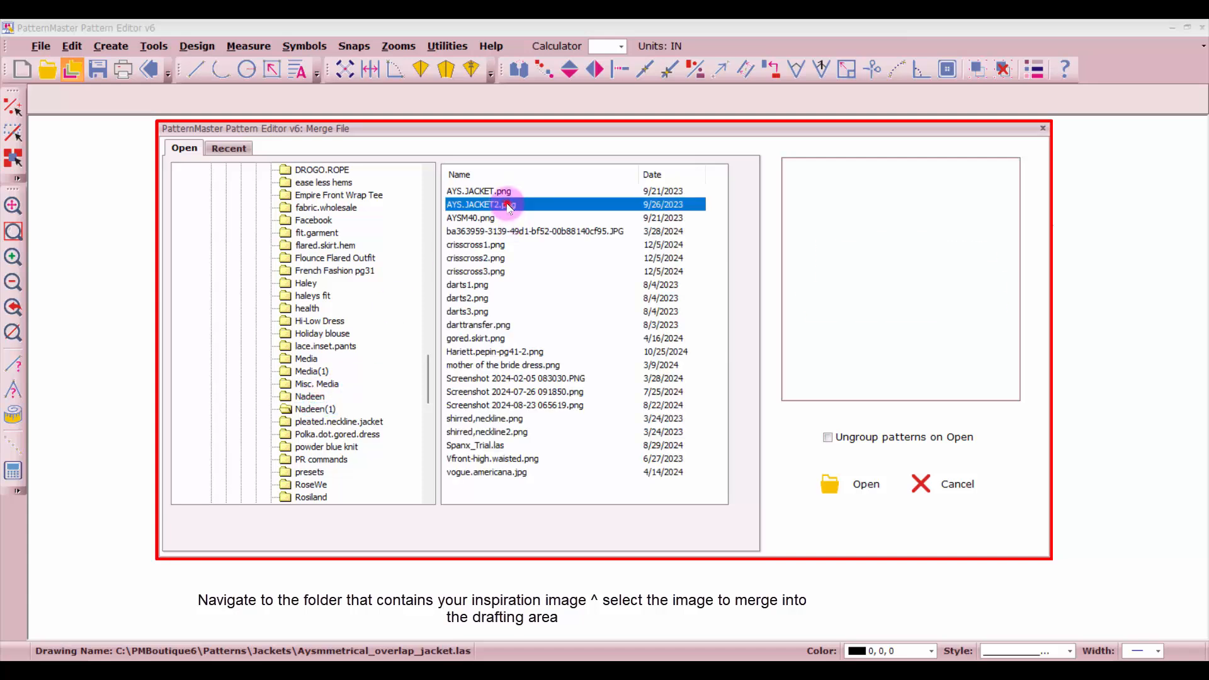
left_click(863, 485)
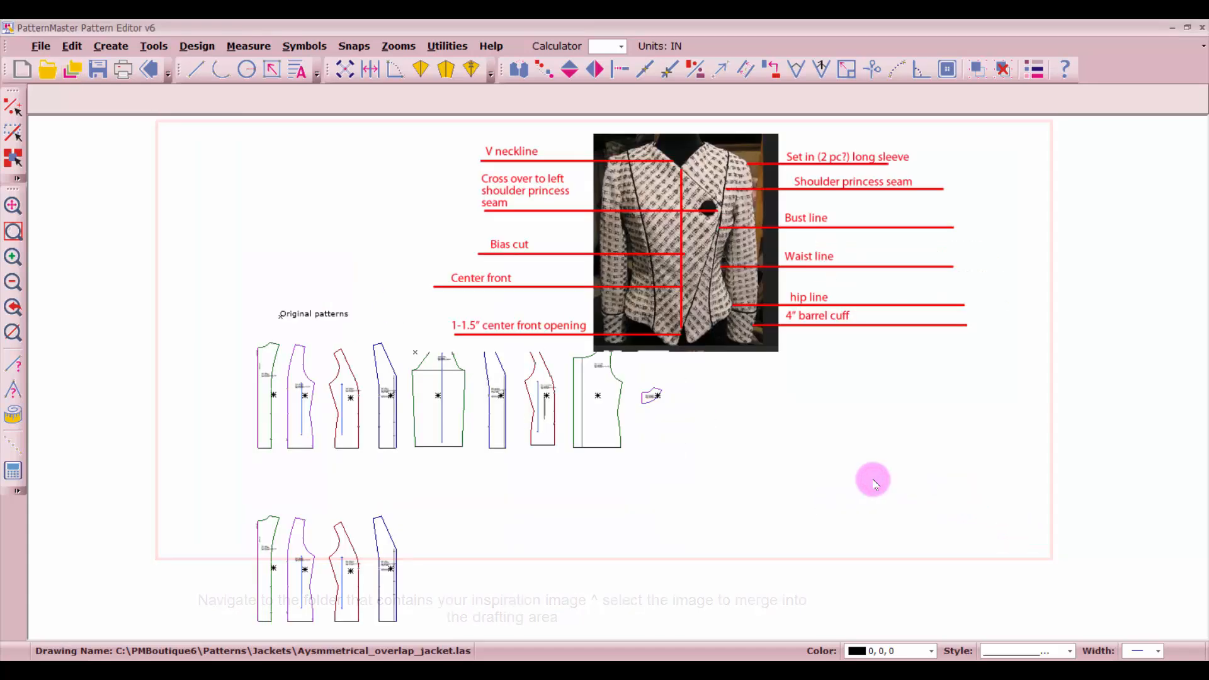
Shrink the inspiration image proportionally by 50% and move it to the left of the copied body panels.
left_click(696, 264)
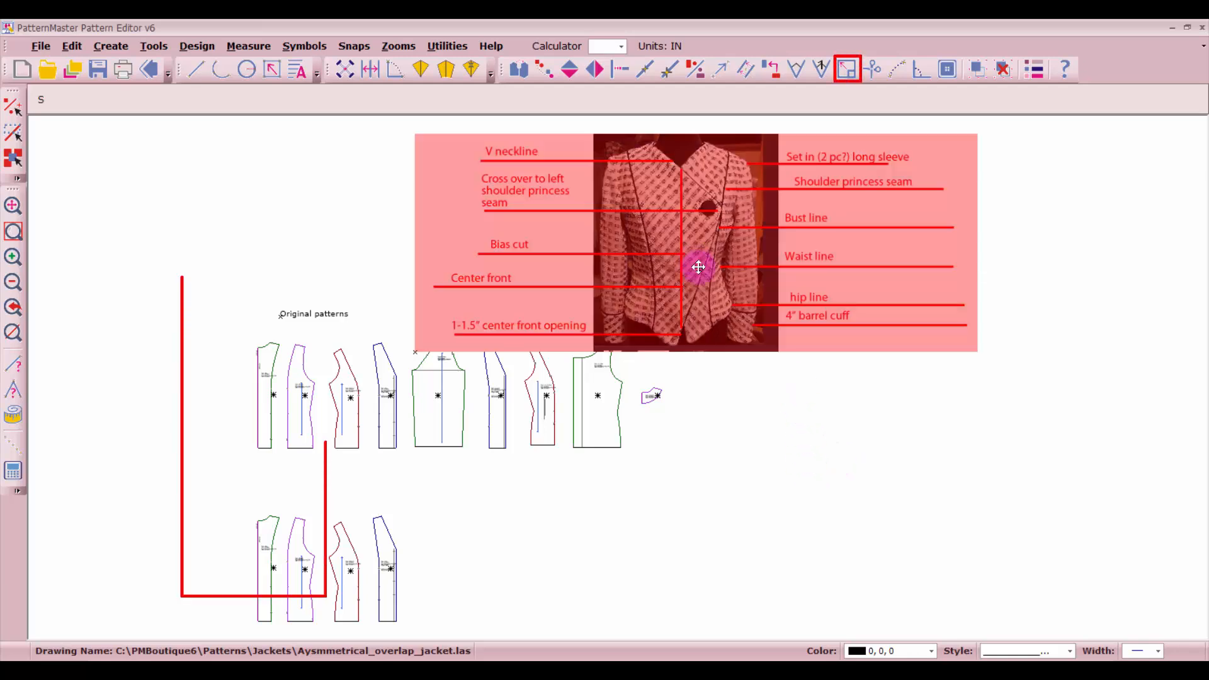
type("z")
type("50")
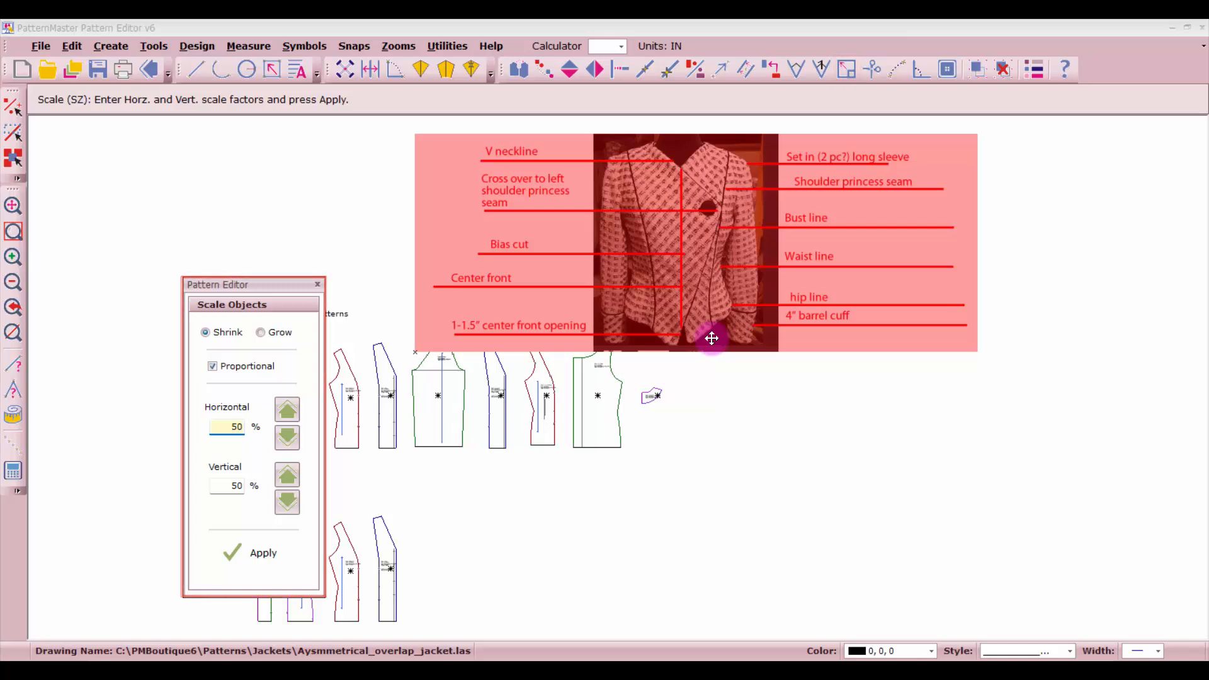
key("Return")
left_click(691, 260)
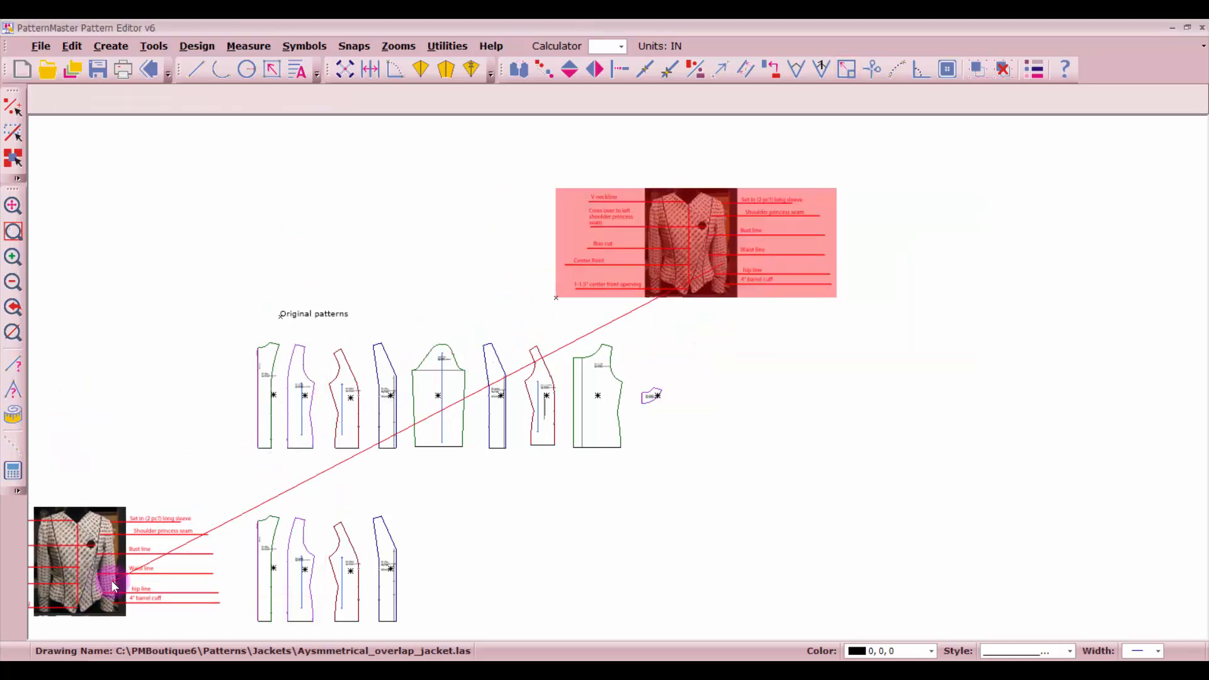
left_click(111, 580)
Ungroup the four copied jacket body panels beside the inspiration image.
scroll(231, 605, "up", 5)
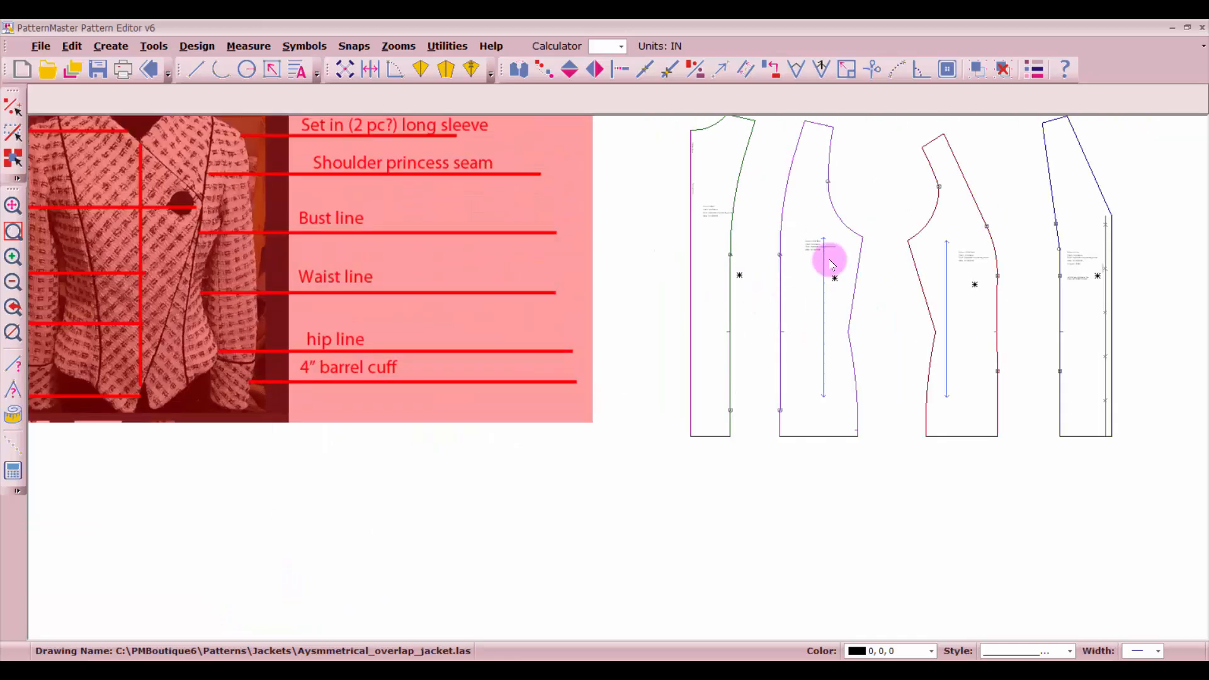
scroll(829, 260, "down", 1)
left_click_drag(486, 206, 907, 579)
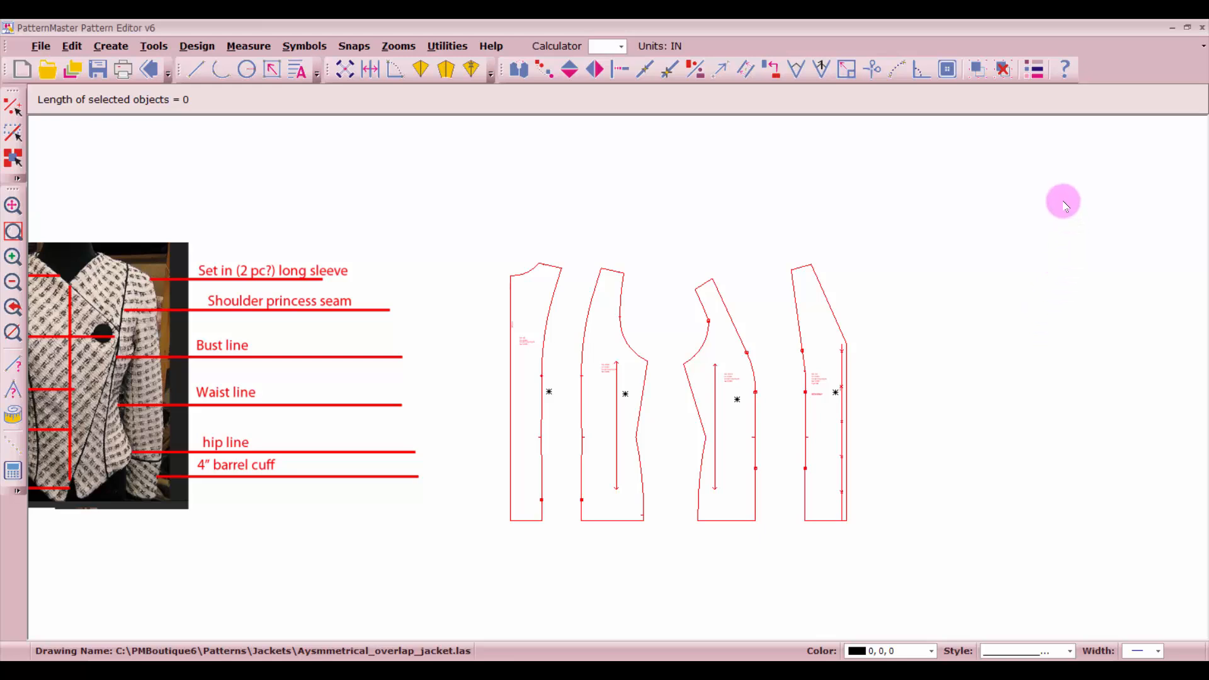
left_click(1001, 68)
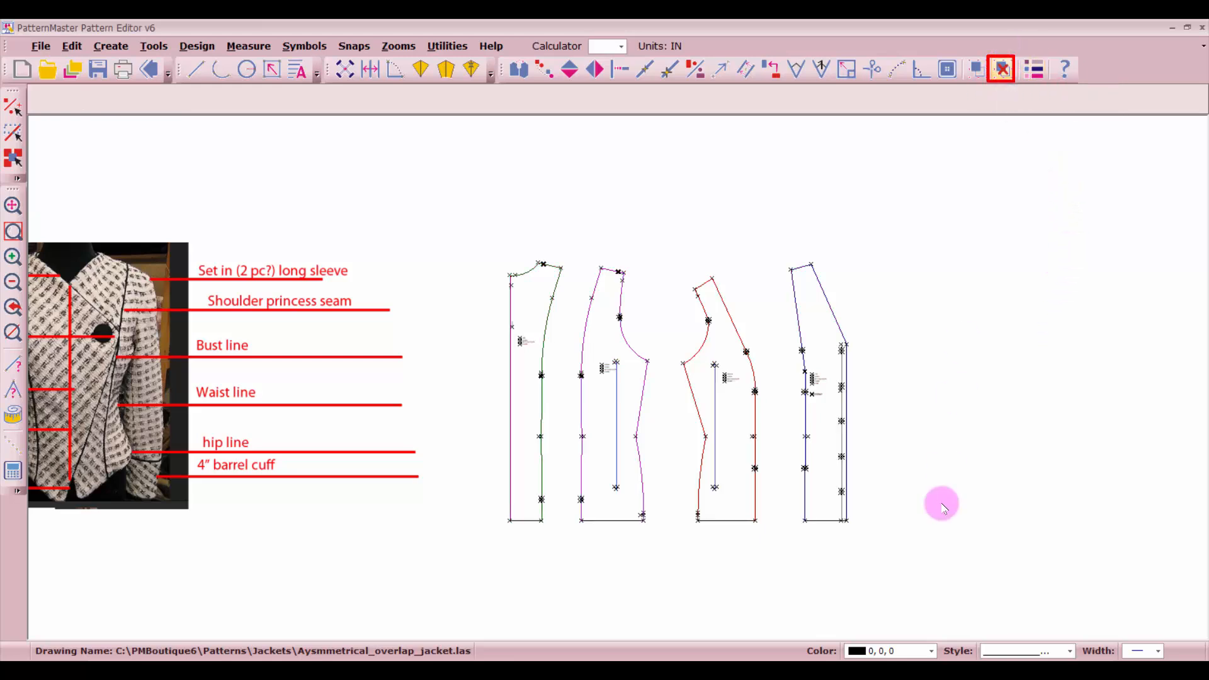
Delete the two-line Wild Ginger Software copyright text from the copied center front panel.
scroll(843, 420, "up", 3)
scroll(620, 381, "up", 3)
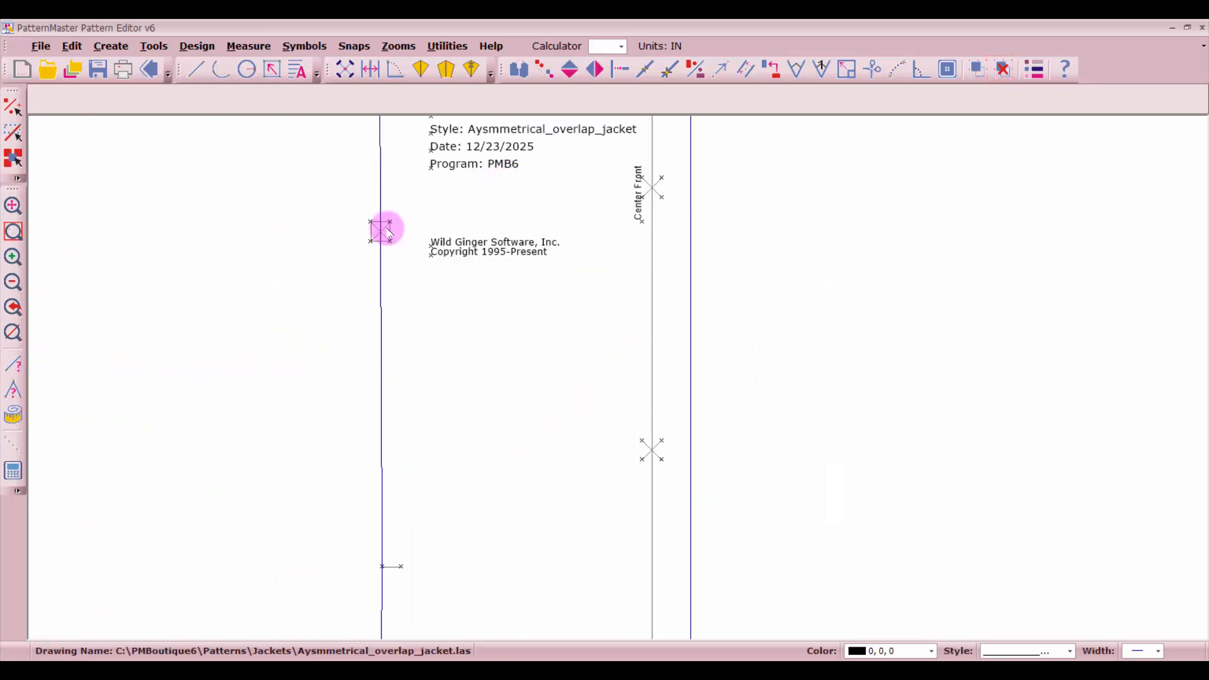
left_click_drag(410, 206, 517, 306)
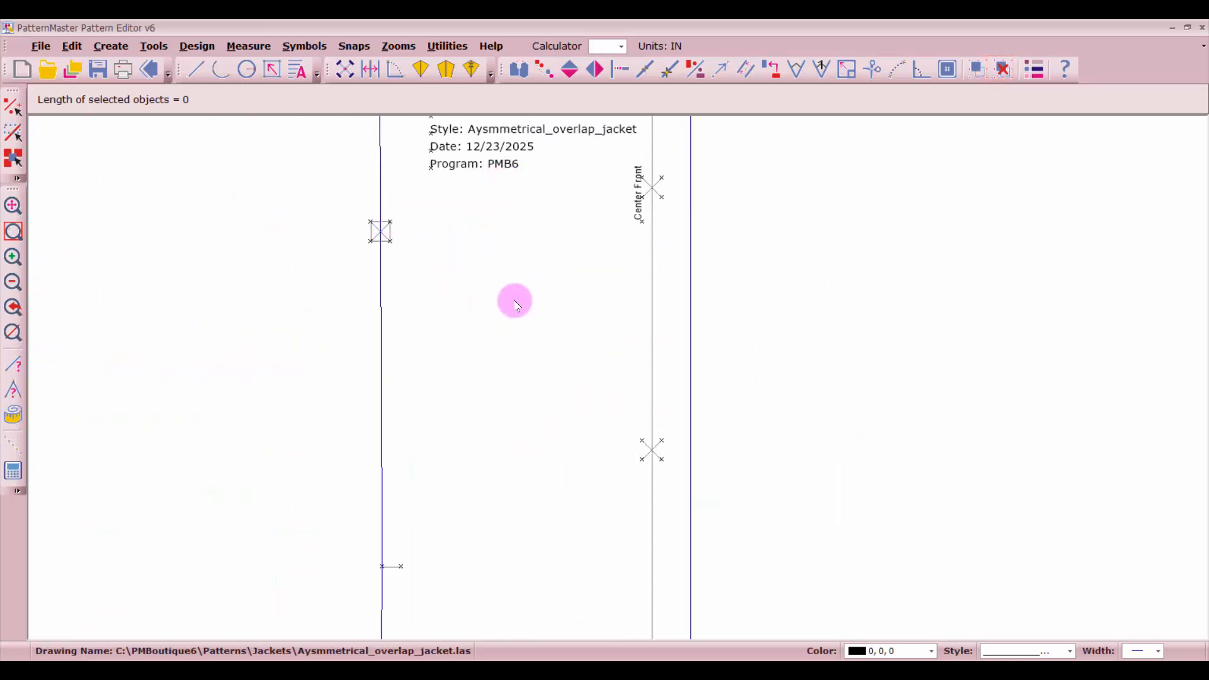
Move the pattern information text blocks higher within each of the four copied body panels.
scroll(518, 259, "down", 2)
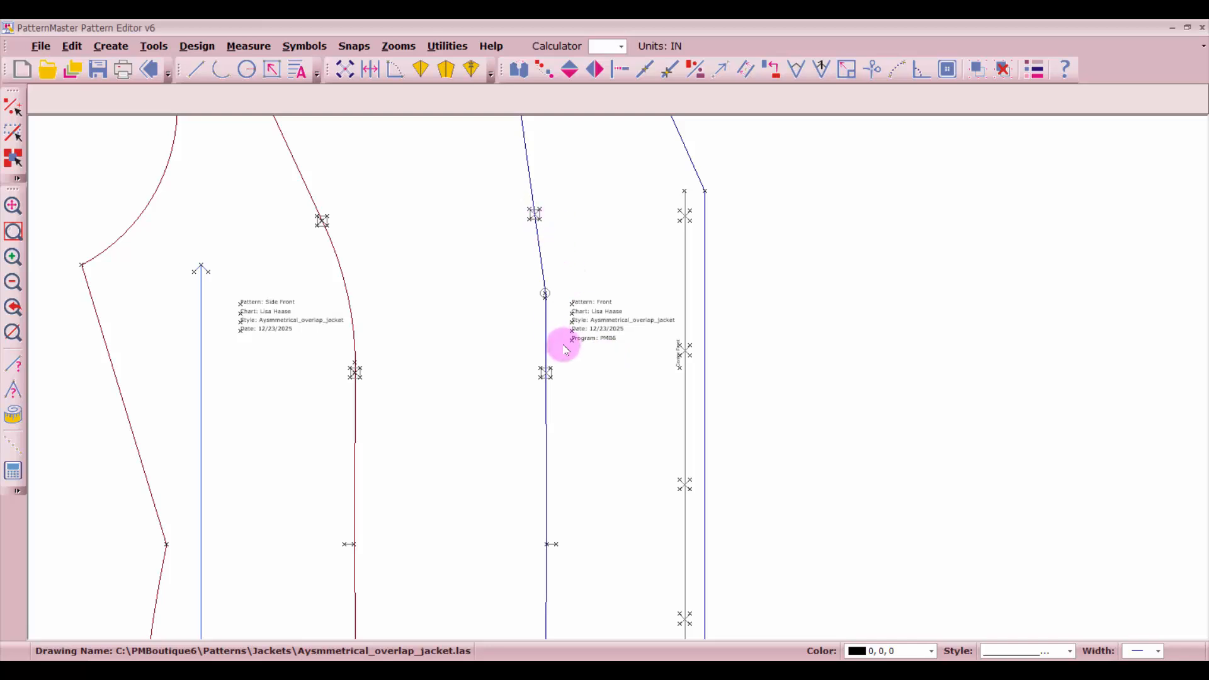
left_click_drag(573, 301, 596, 180)
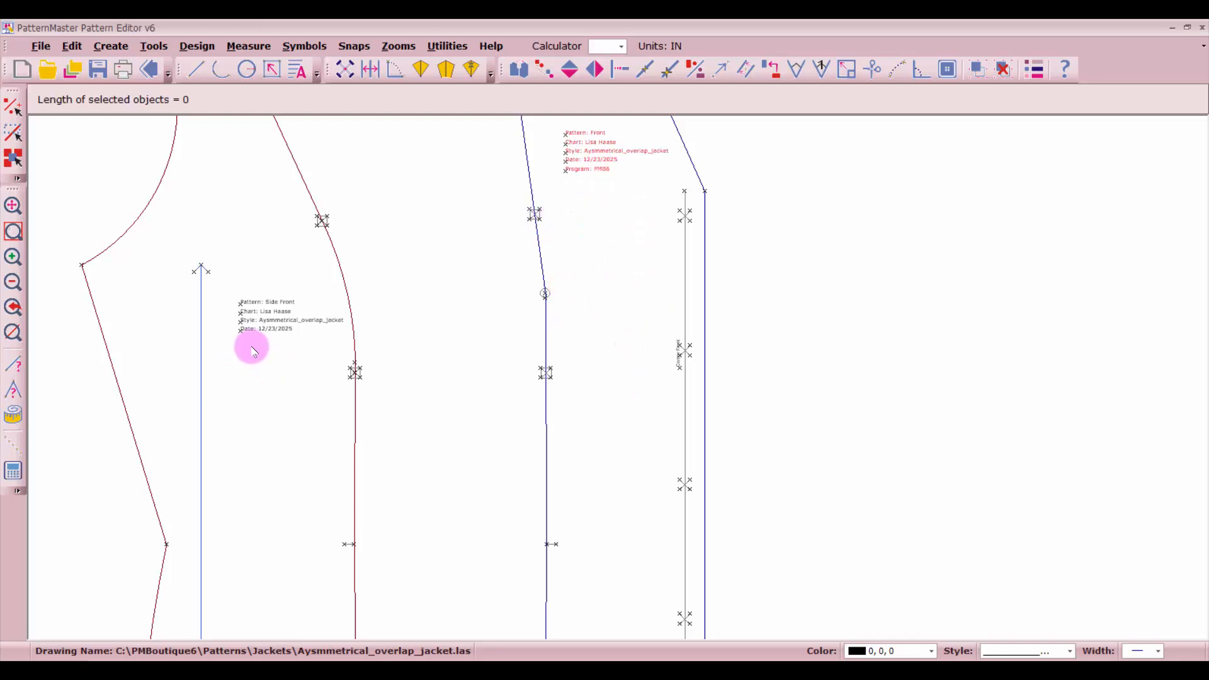
scroll(251, 343, "down", 1)
left_click_drag(611, 334, 614, 265)
left_click_drag(225, 295, 235, 233)
scroll(212, 239, "down", 2)
scroll(615, 381, "up", 1)
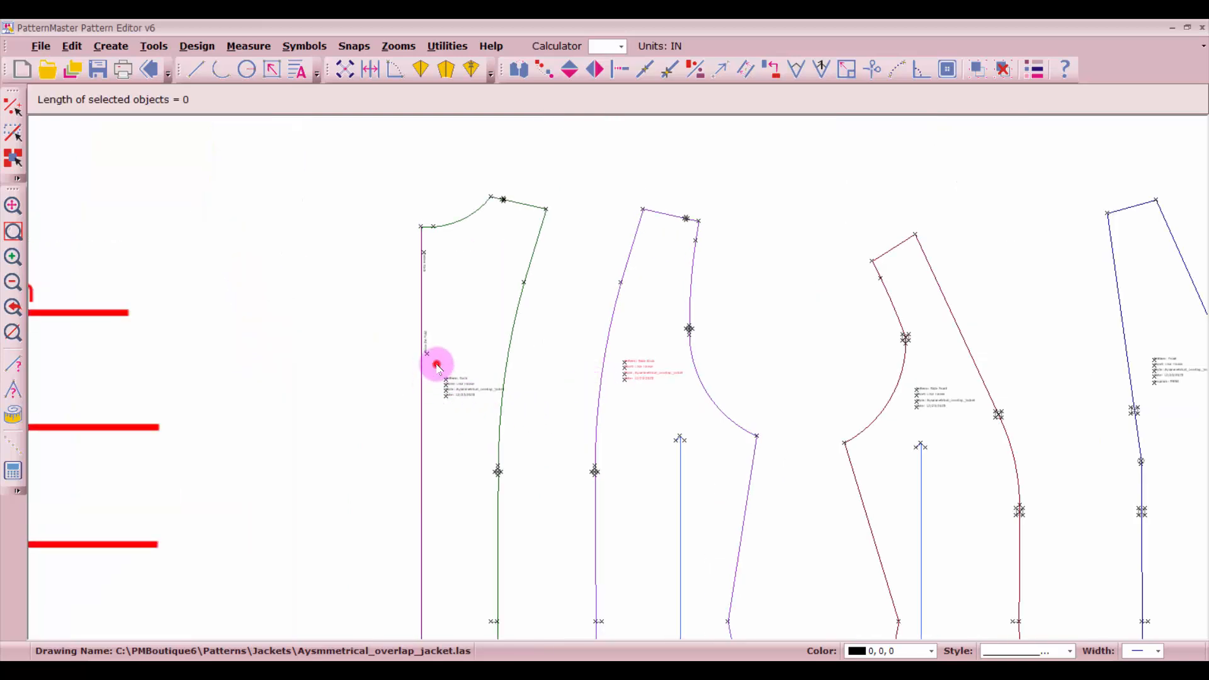
left_click_drag(439, 366, 459, 273)
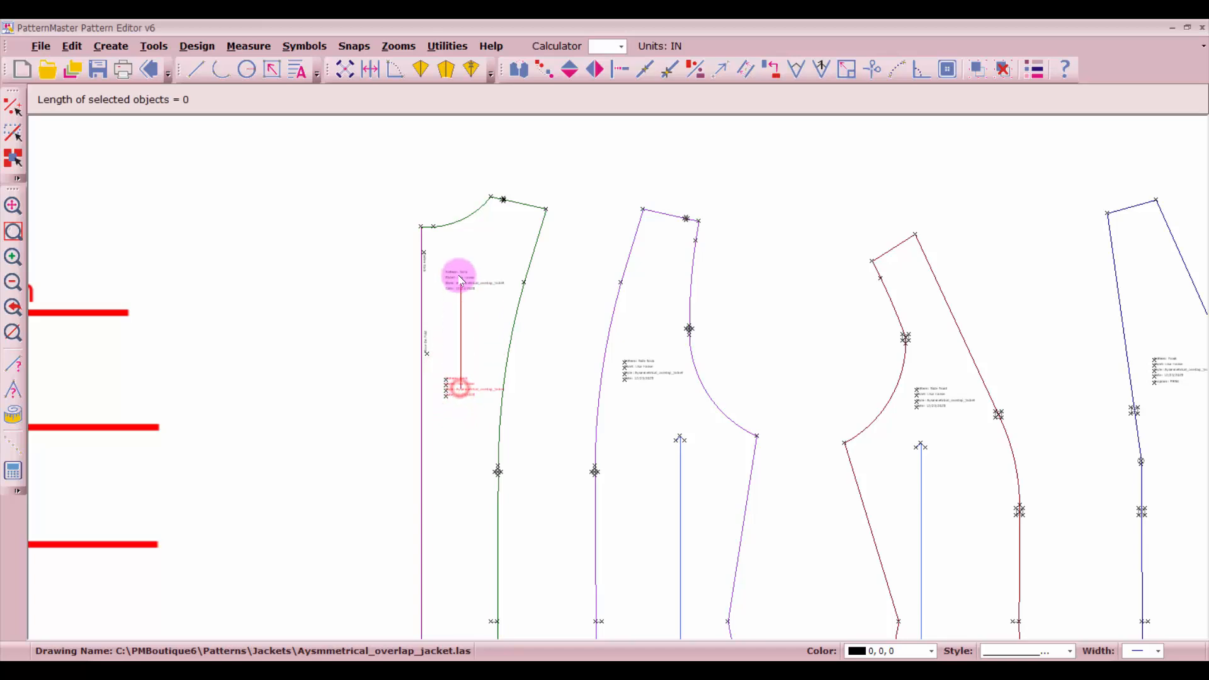
Group the grainline objects on the copied side back panel, and group those on the side front panel separately.
scroll(619, 382, "down", 1)
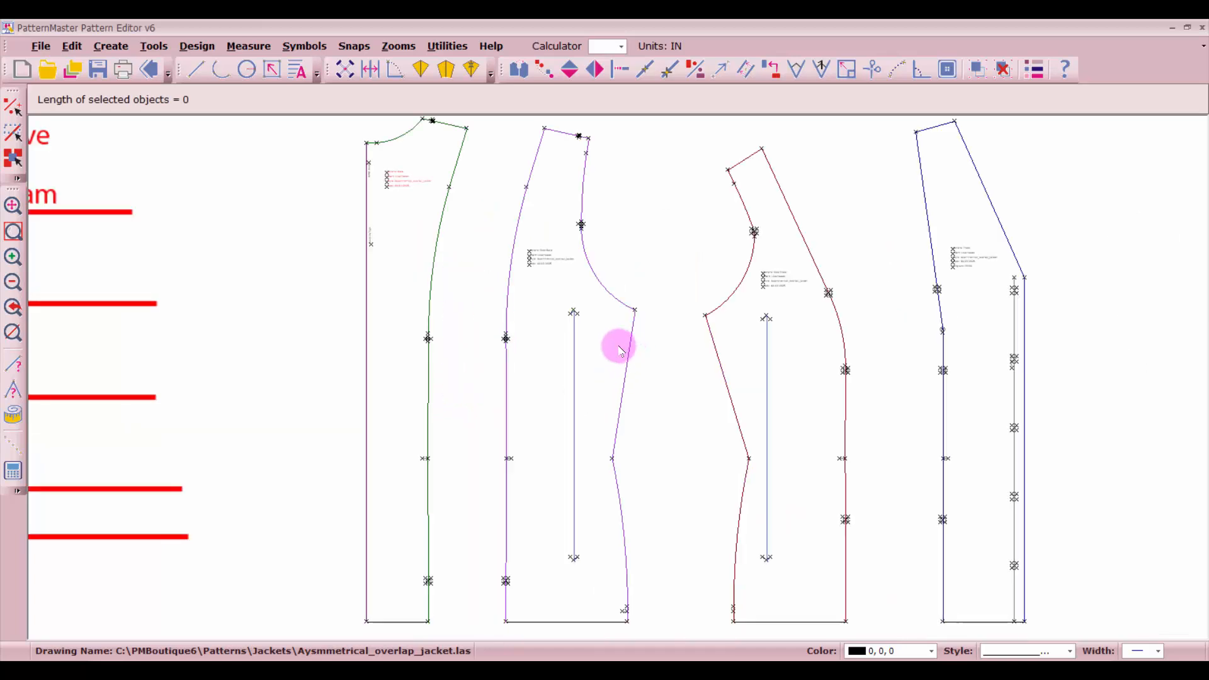
left_click_drag(560, 299, 588, 577)
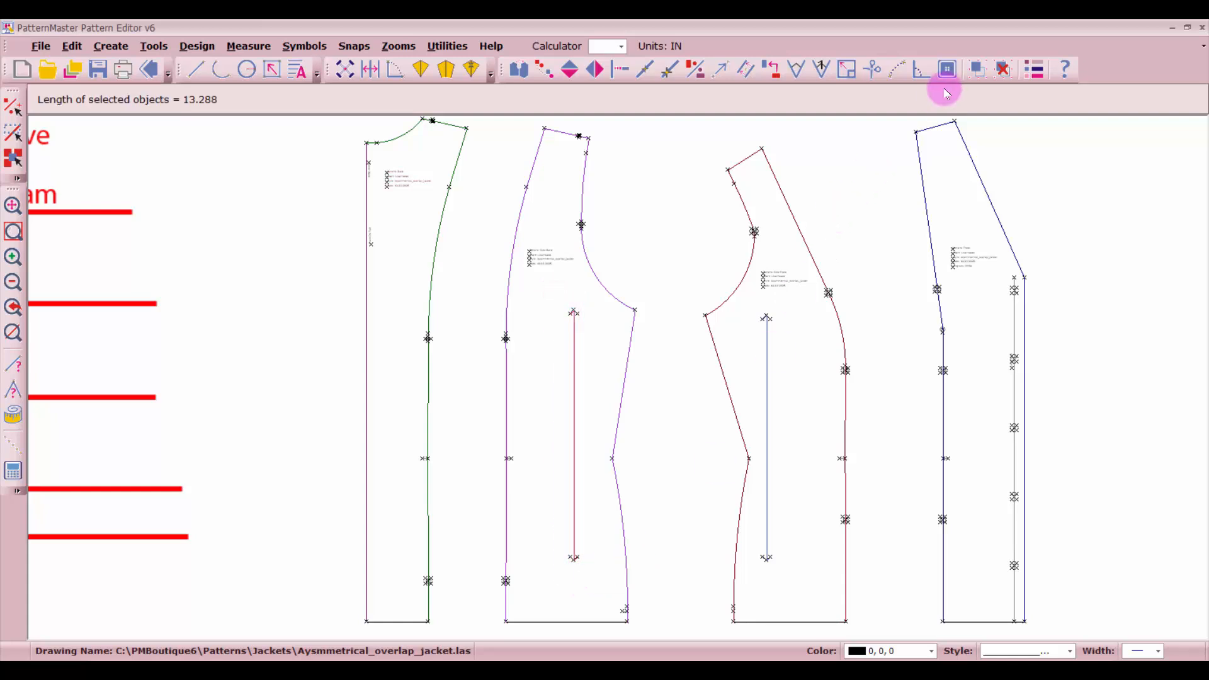
left_click(978, 71)
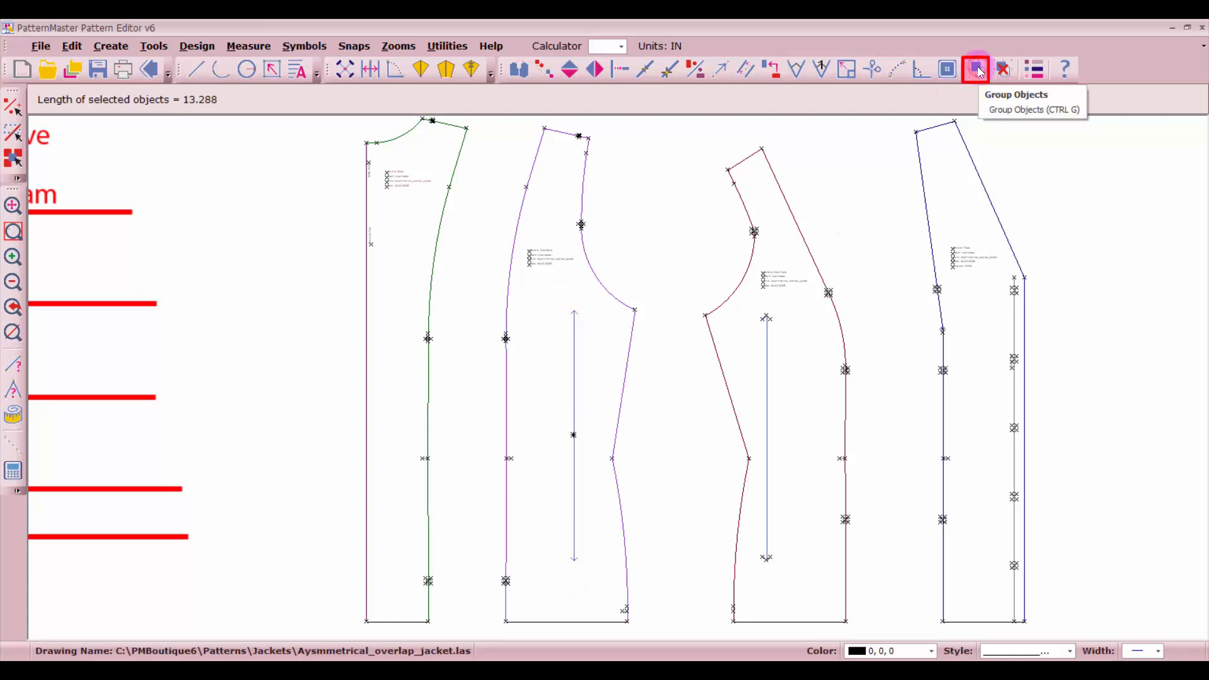
left_click_drag(756, 306, 788, 586)
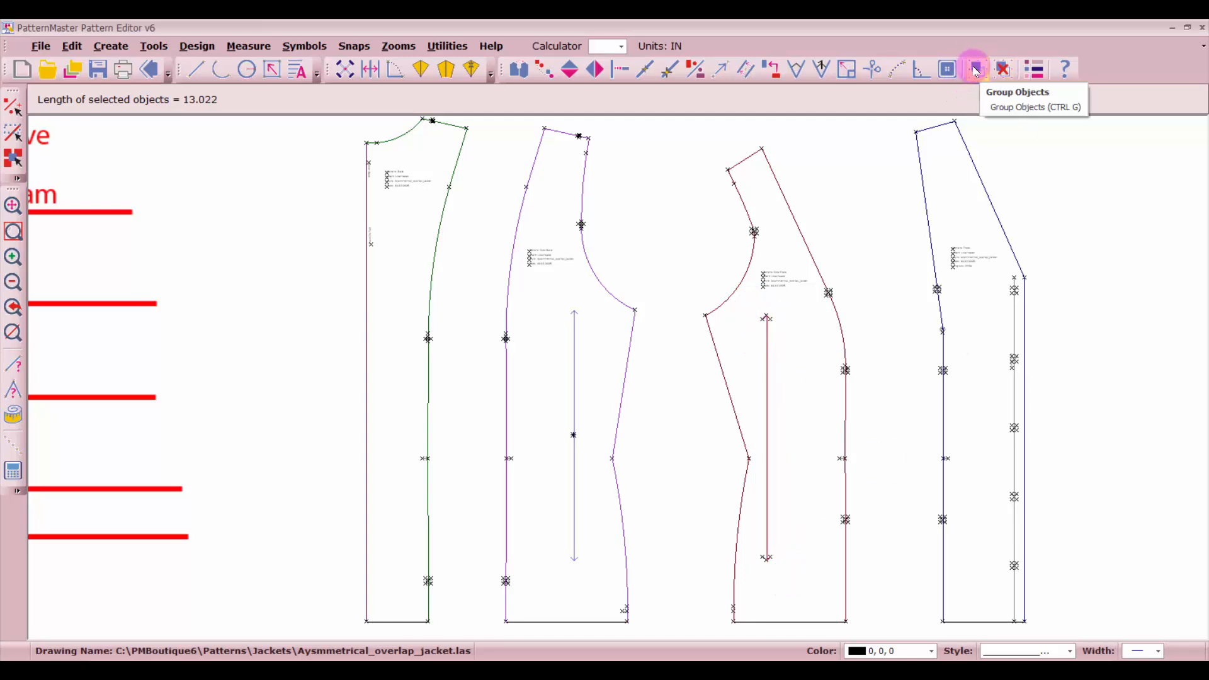
left_click(977, 70)
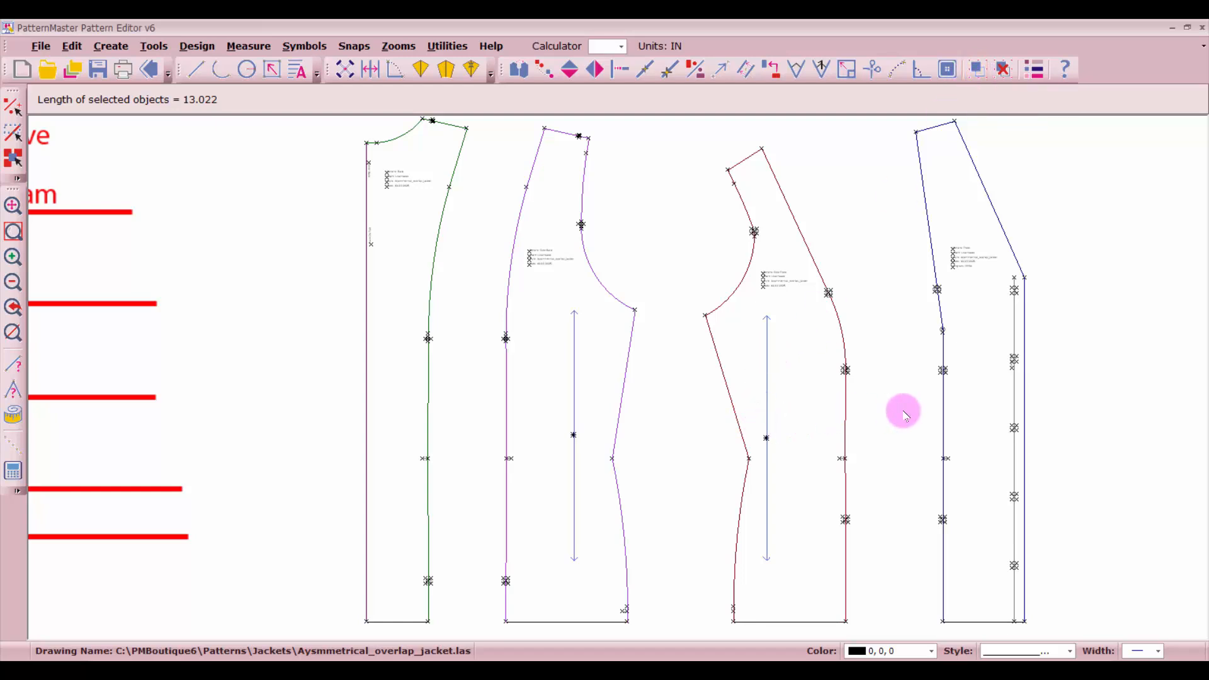
Draw a horizontal line from the center front panel's bust point circle and extend it to the front edge with Intersect.
scroll(977, 340, "up", 1)
scroll(616, 378, "up", 3)
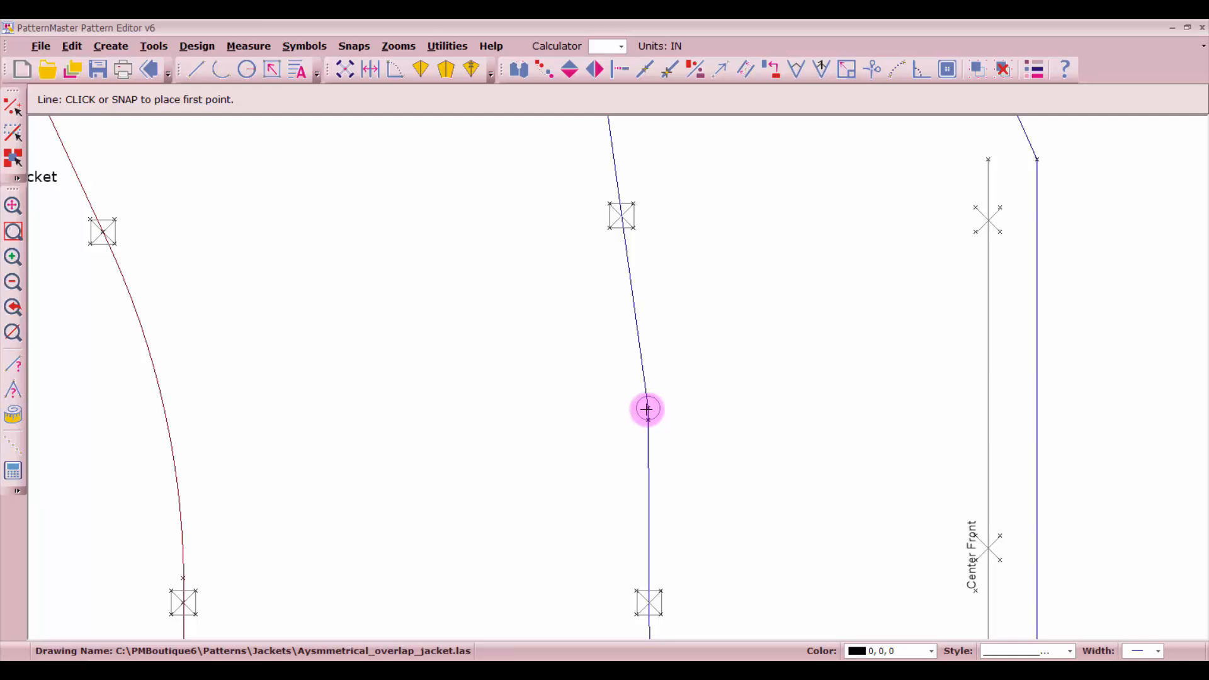
left_click(648, 409)
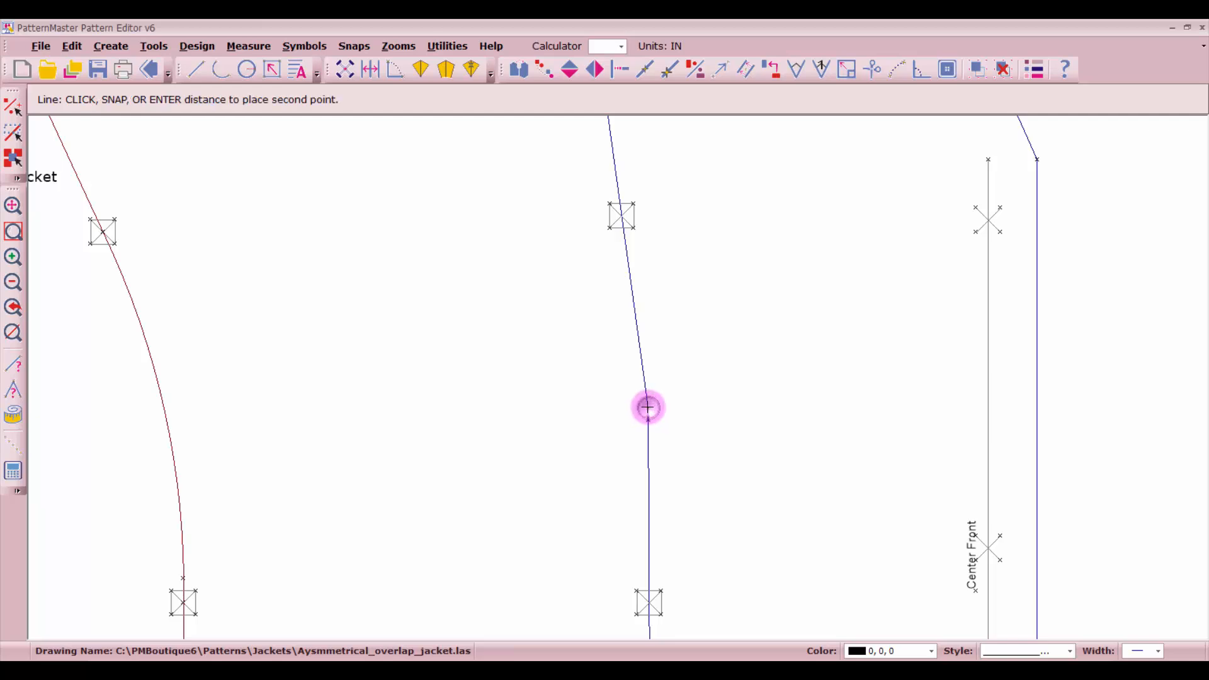
left_click(943, 415)
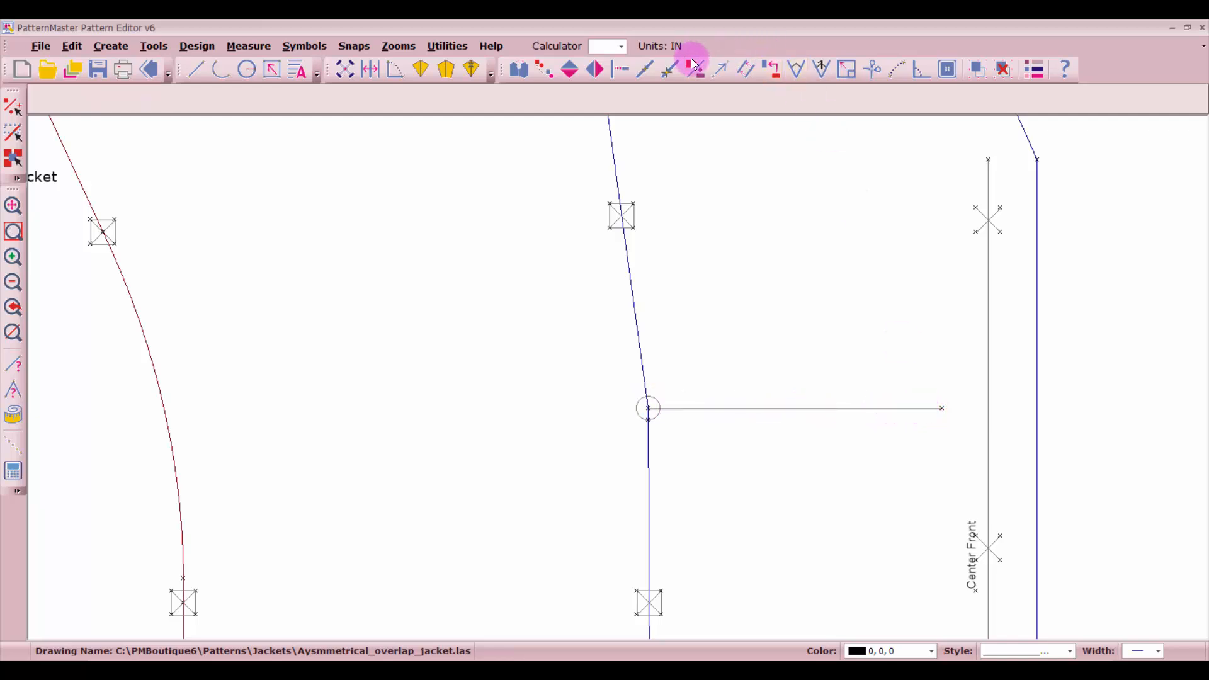
left_click(623, 71)
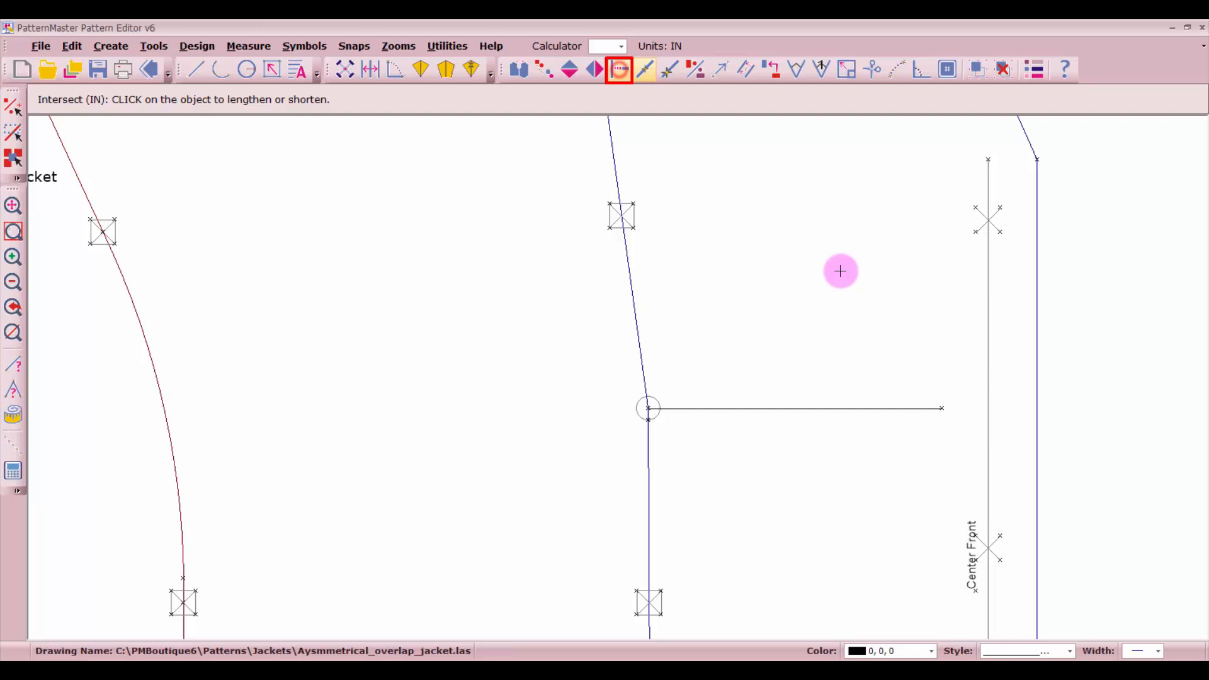
left_click(907, 410)
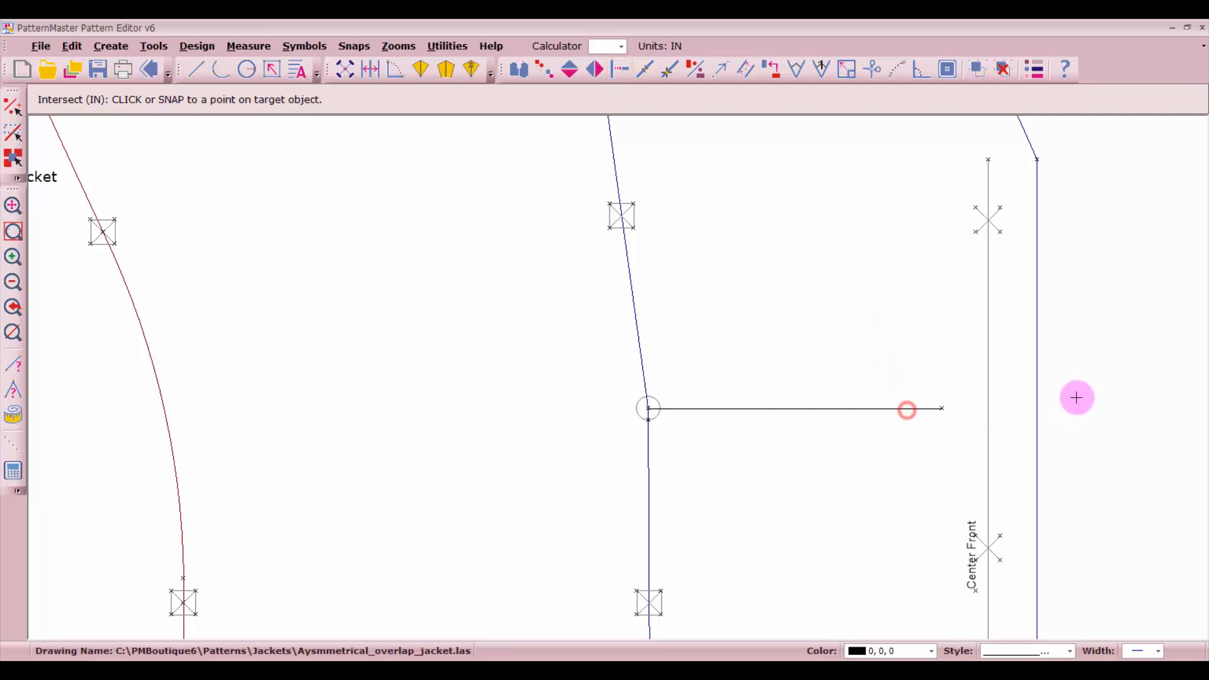
left_click(1039, 401)
Draw a horizontal waistline from the princess seam's waist notch on the center front panel and extend it to the front edge with Intersect.
scroll(618, 375, "down", 2)
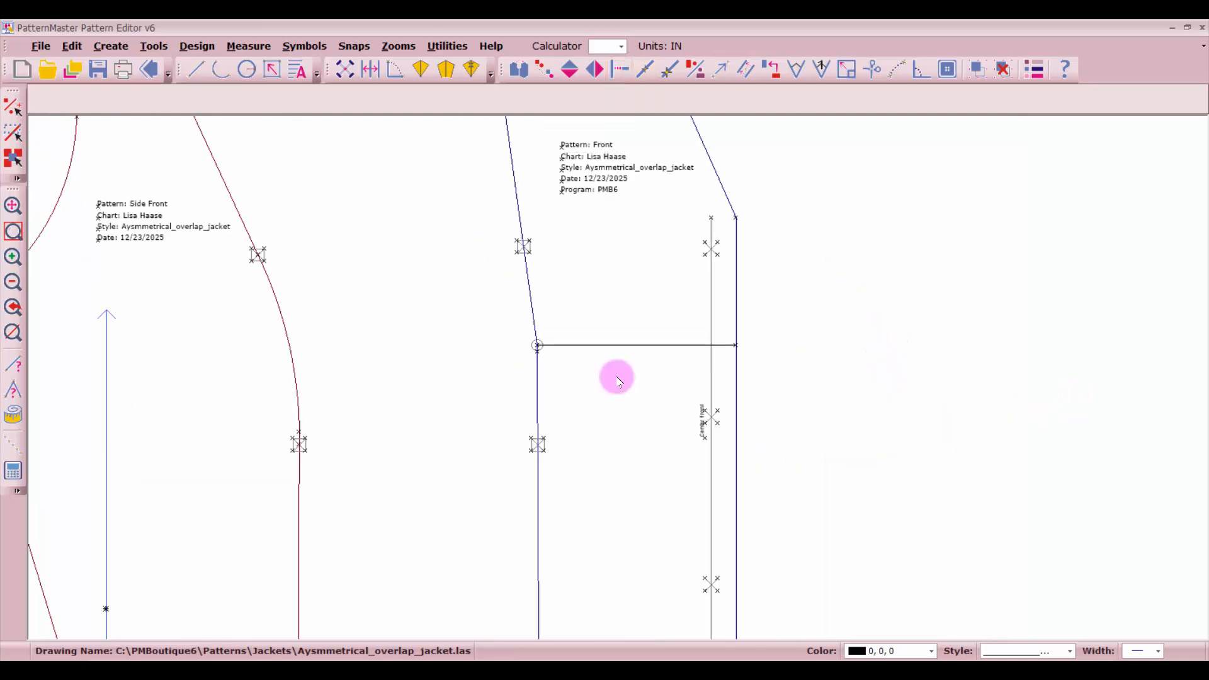
scroll(558, 537, "down", 1)
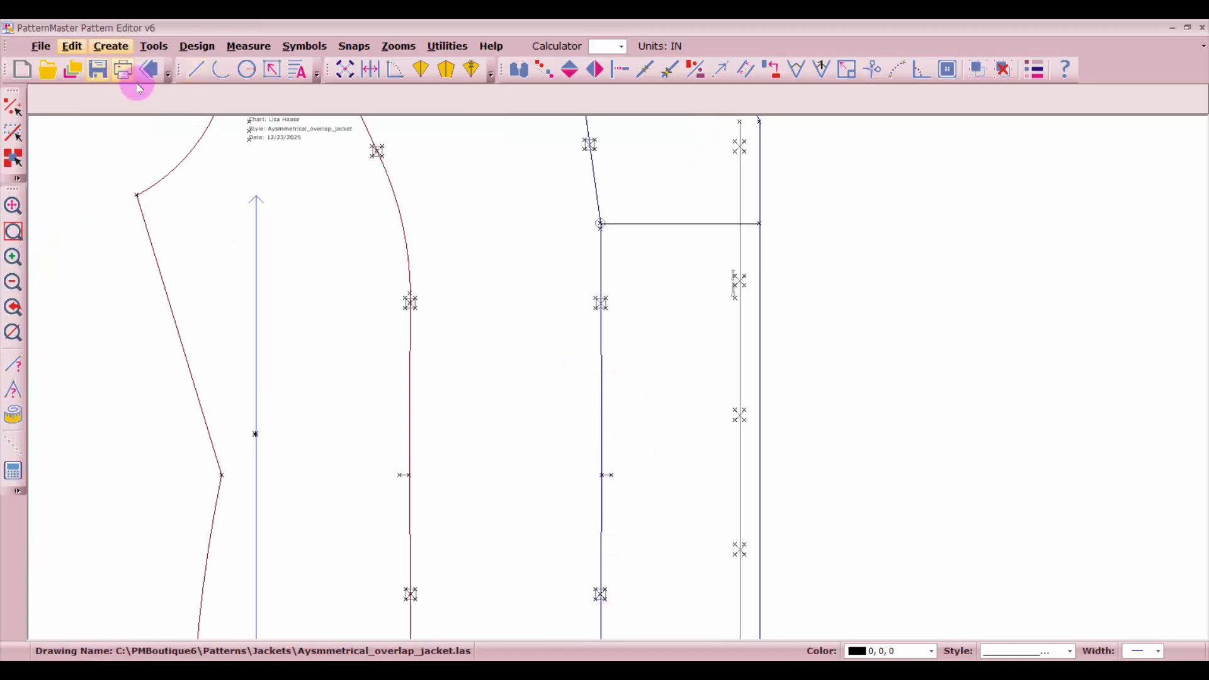
left_click(203, 63)
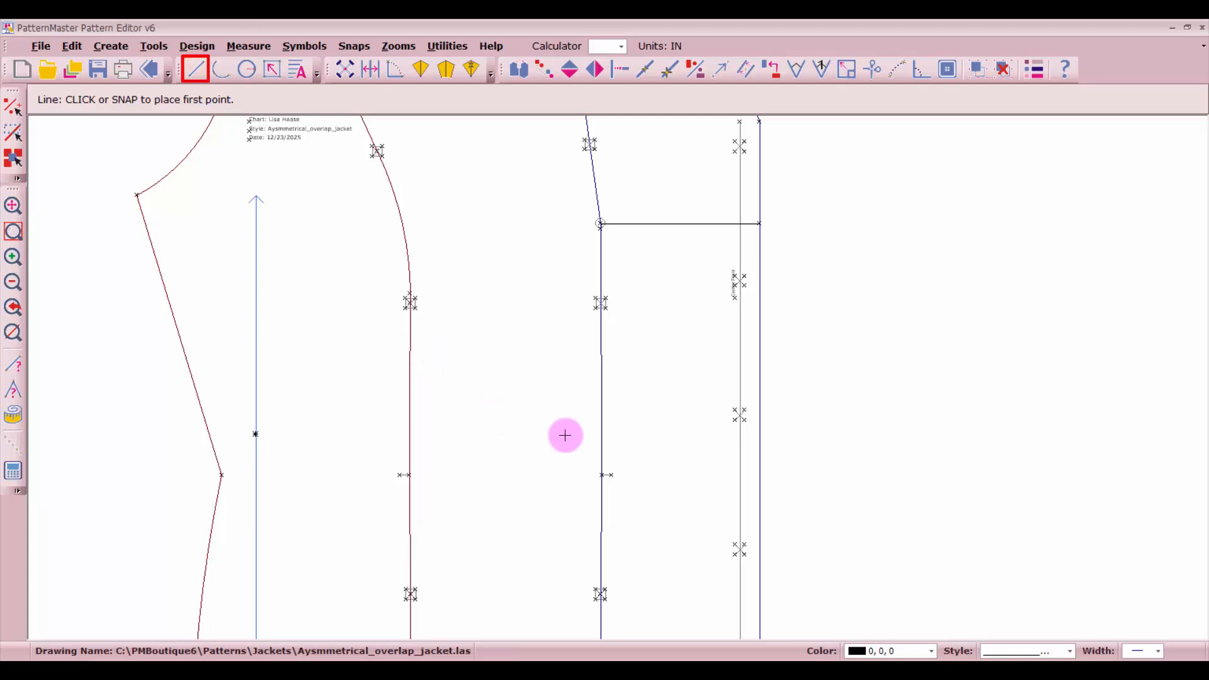
left_click(602, 475)
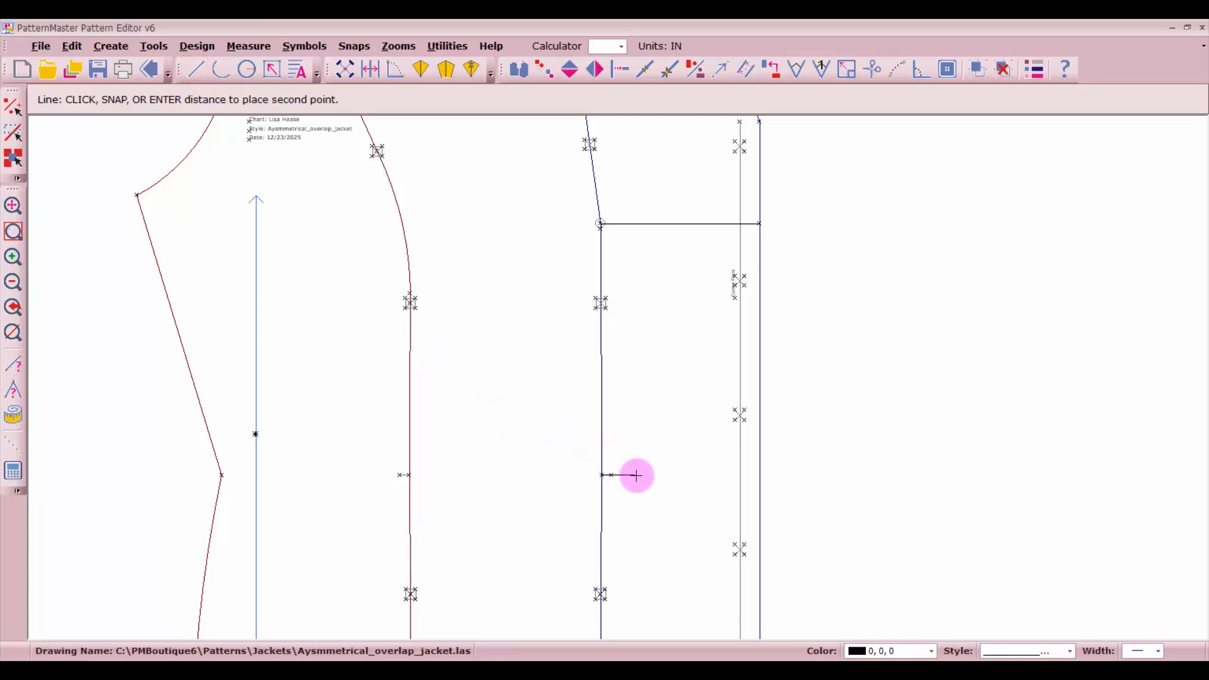
left_click(722, 474)
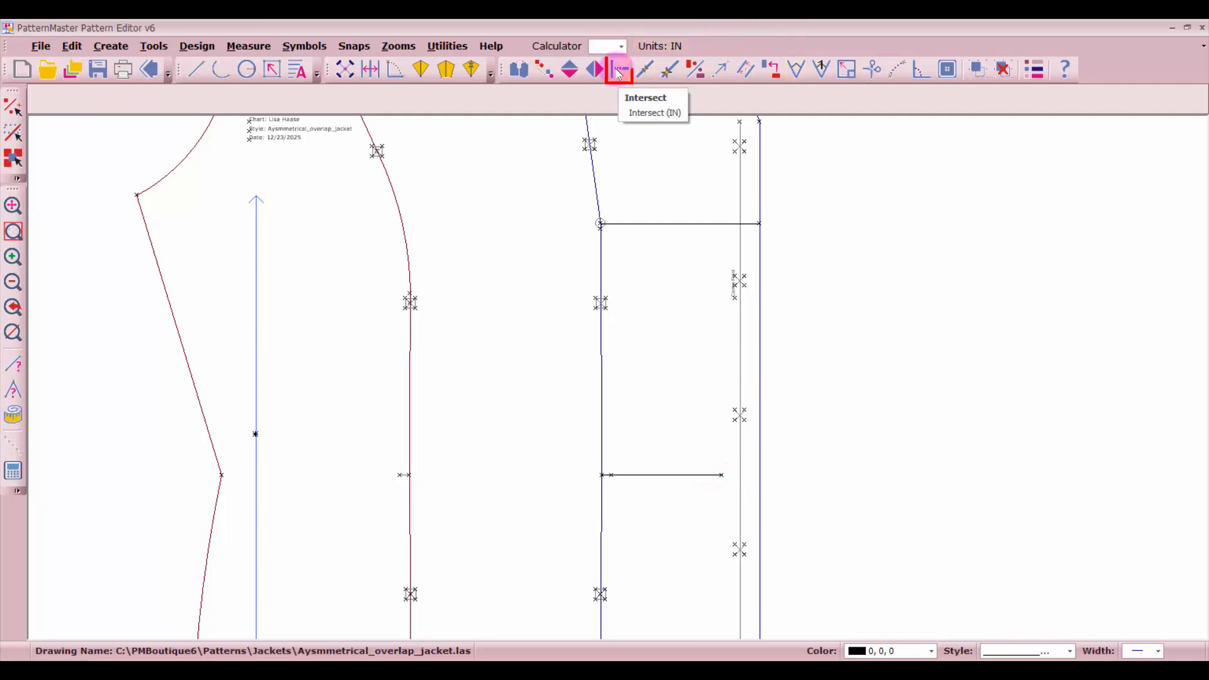
left_click(620, 69)
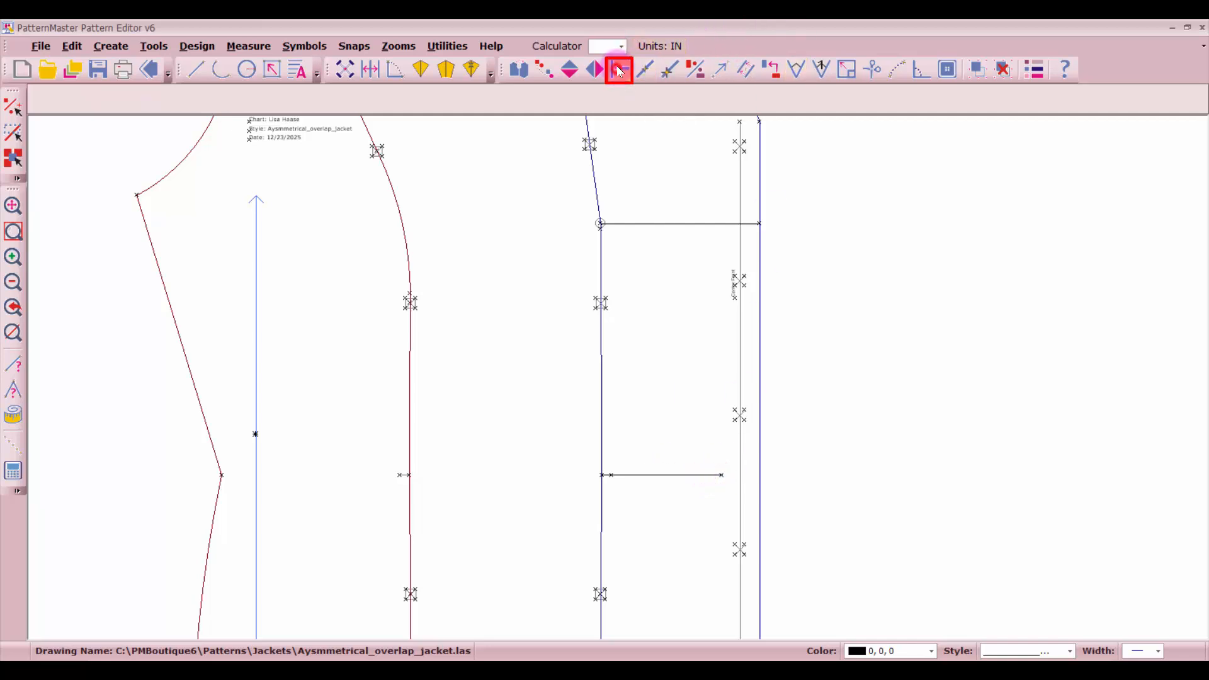
left_click(674, 475)
left_click(760, 460)
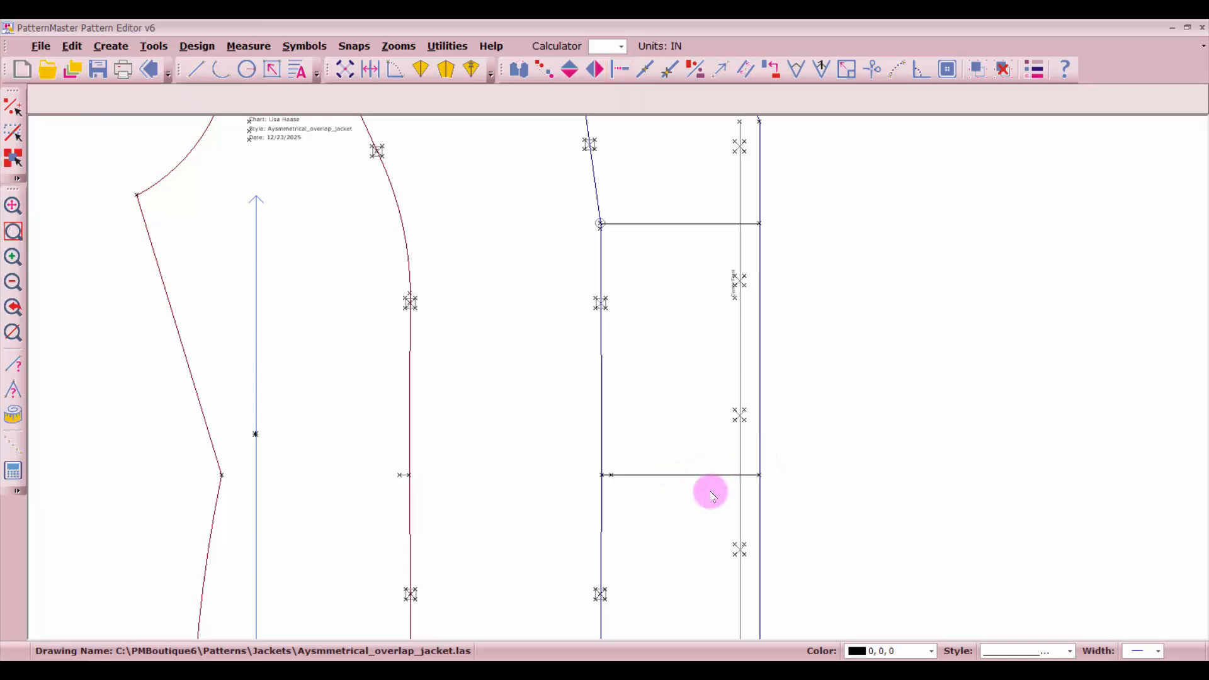
Offset the center front panel's waistline downward by 3.75 inches, and offset the resulting line downward by the same distance.
scroll(711, 492, "down", 1)
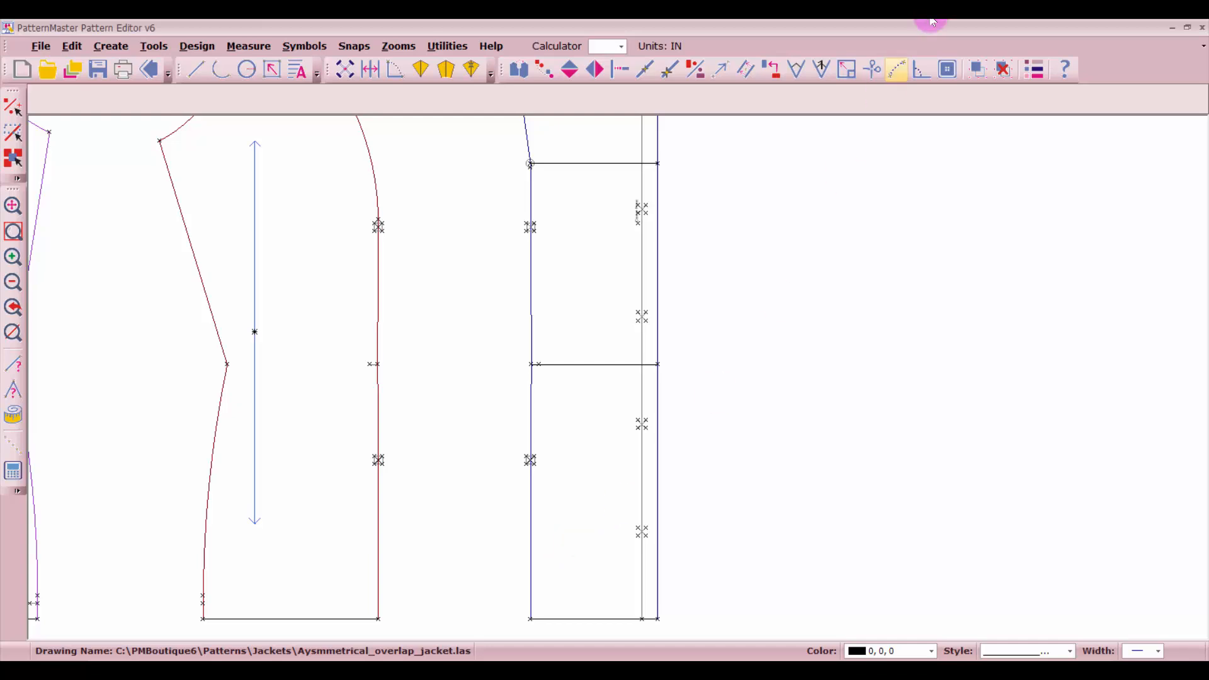
left_click(747, 66)
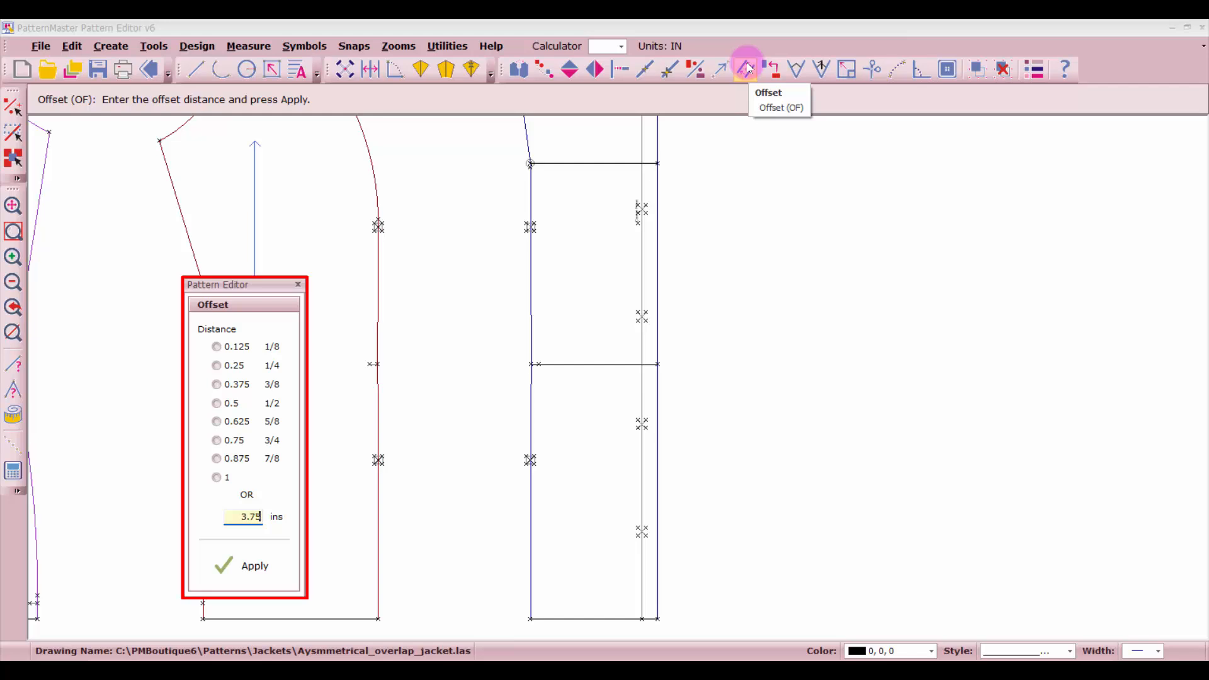
left_click(255, 567)
left_click(597, 365)
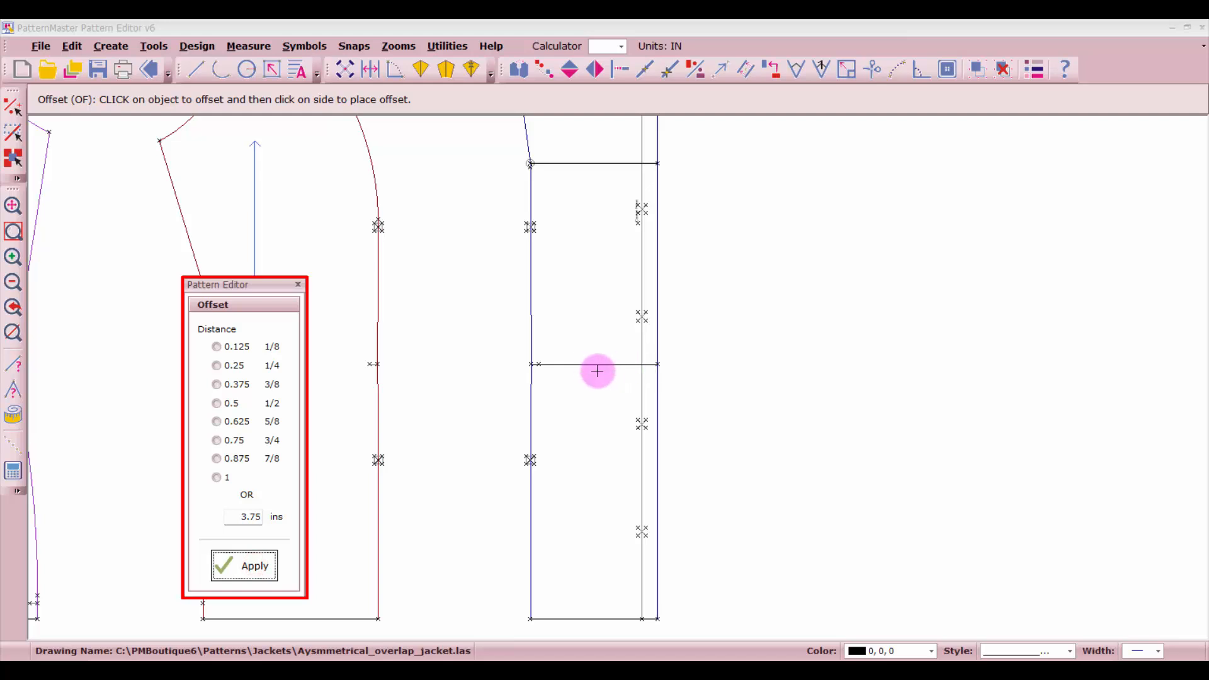
left_click(600, 370)
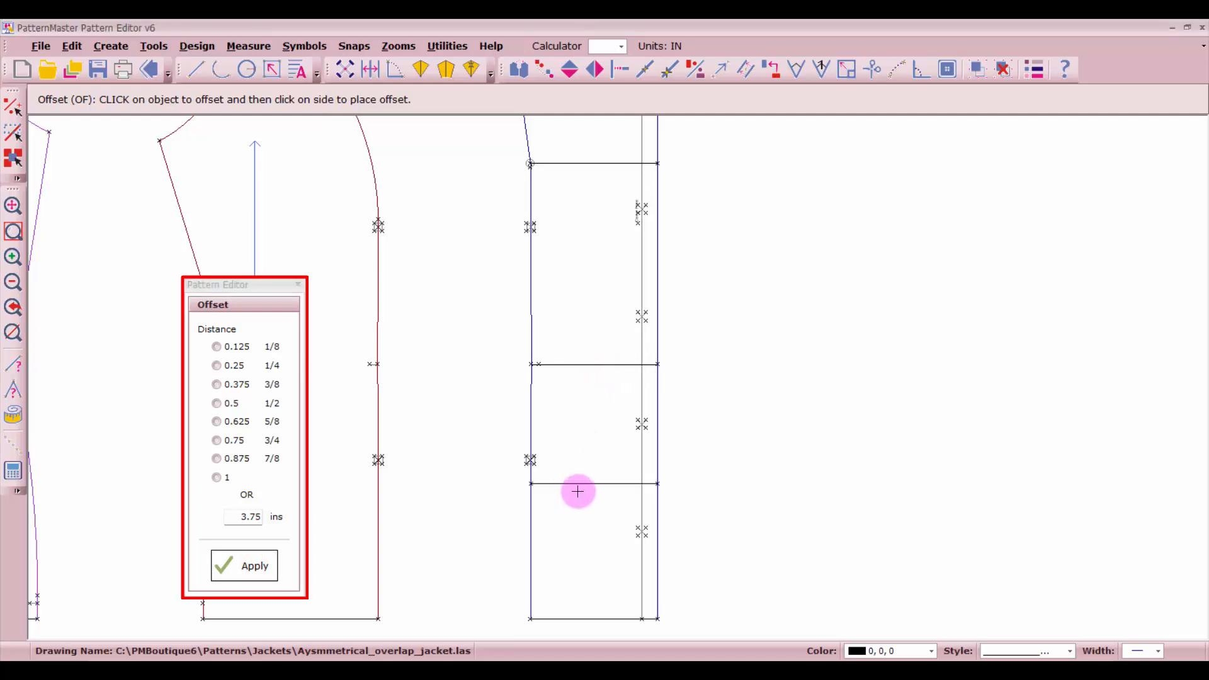
left_click(578, 572)
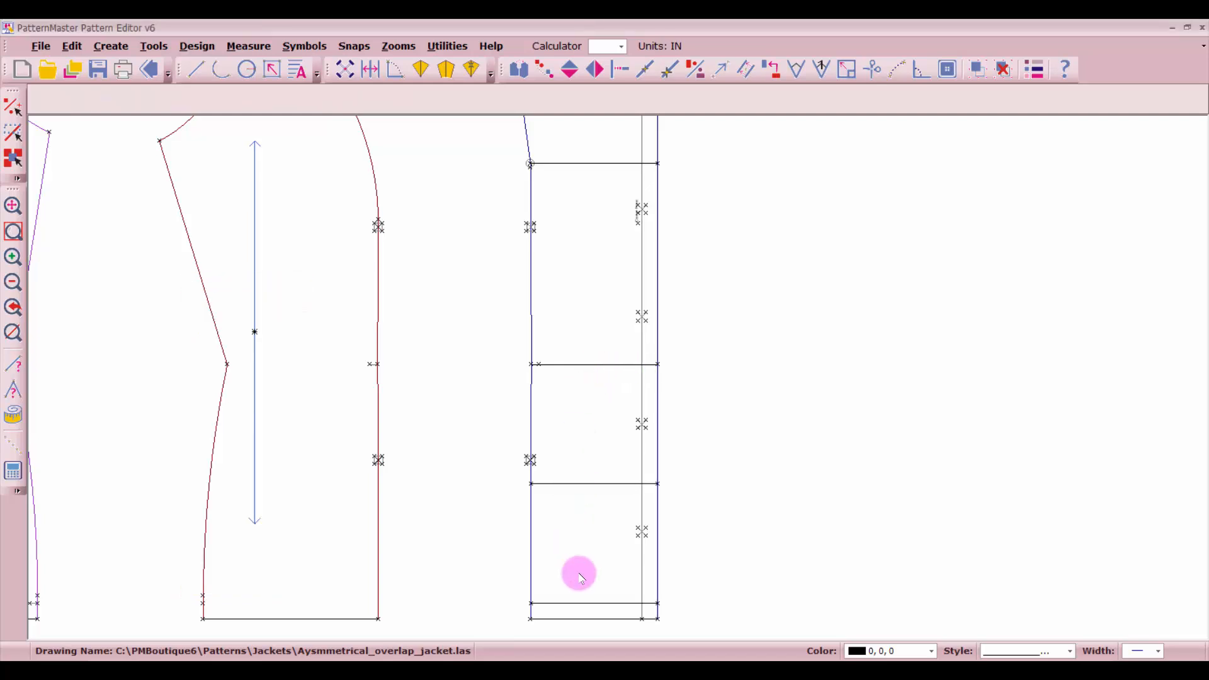
left_click(612, 602)
left_click(612, 484)
Extend the bust line and the waistline from the center front panel across all panels to the center back edge with Intersect.
scroll(534, 361, "down", 3)
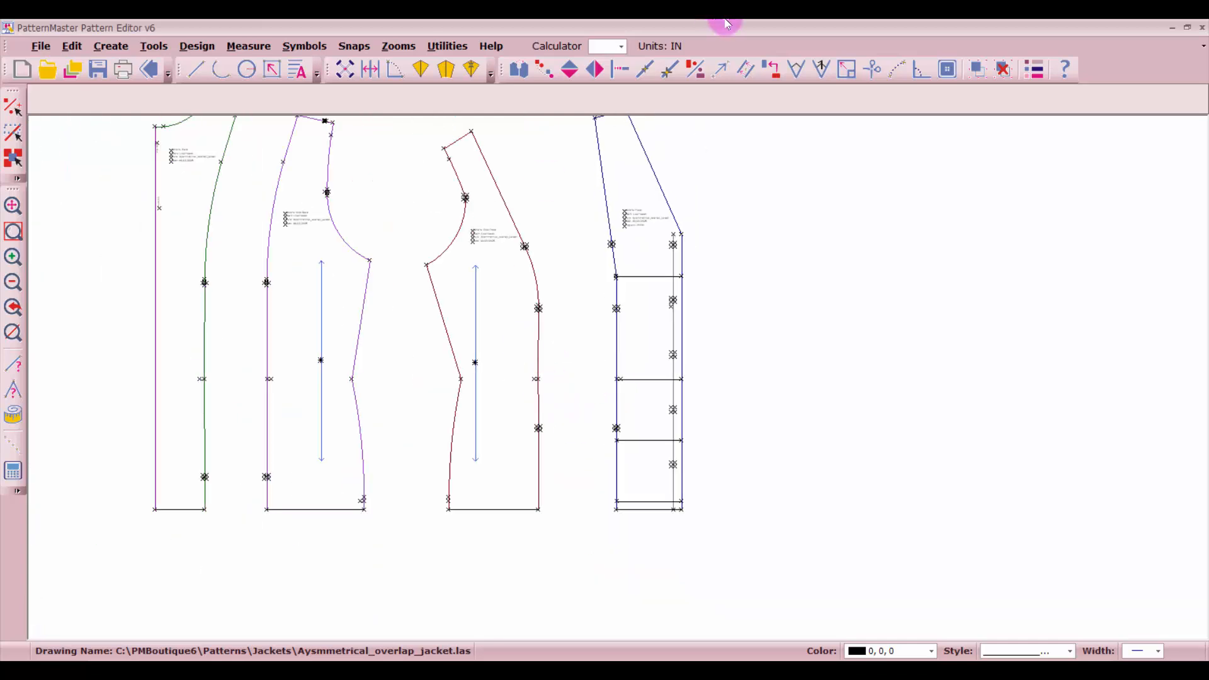
left_click(619, 70)
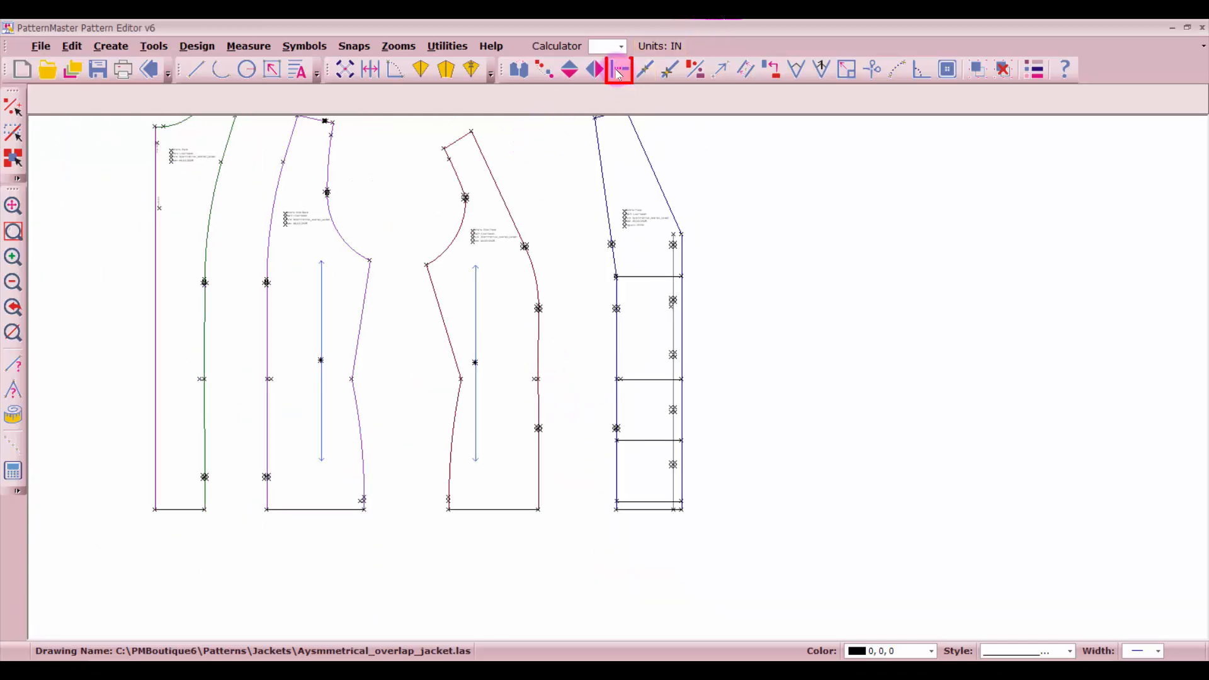
left_click(641, 276)
left_click(155, 275)
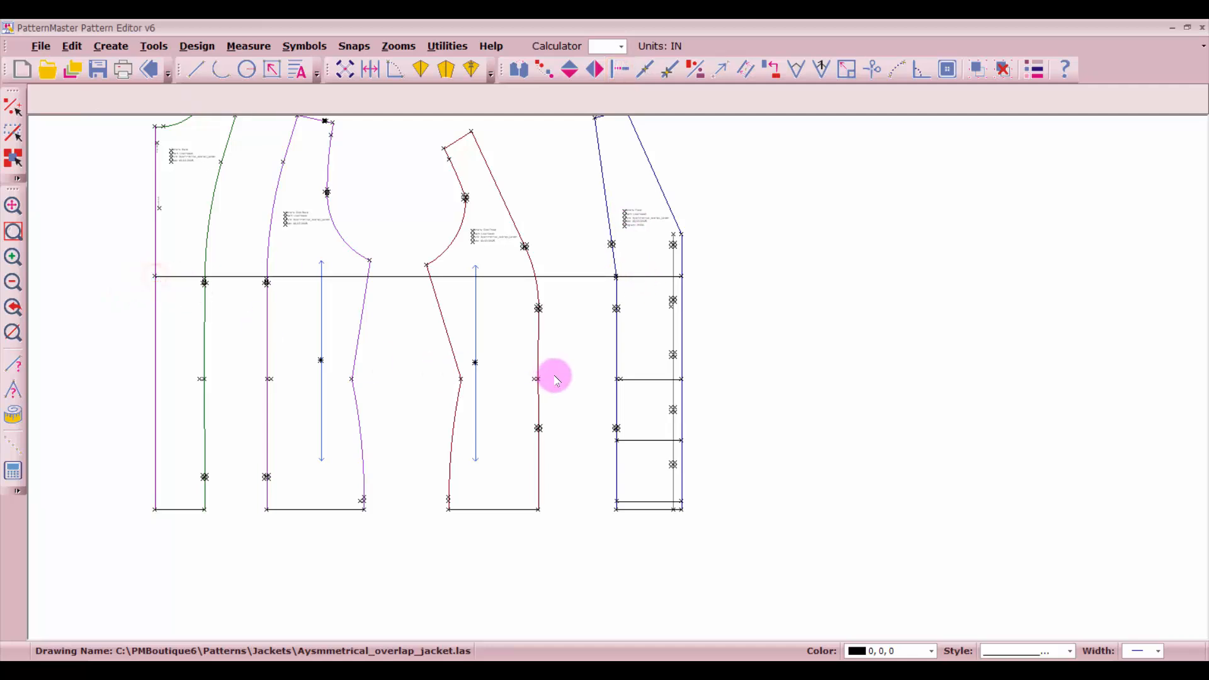
left_click(649, 378)
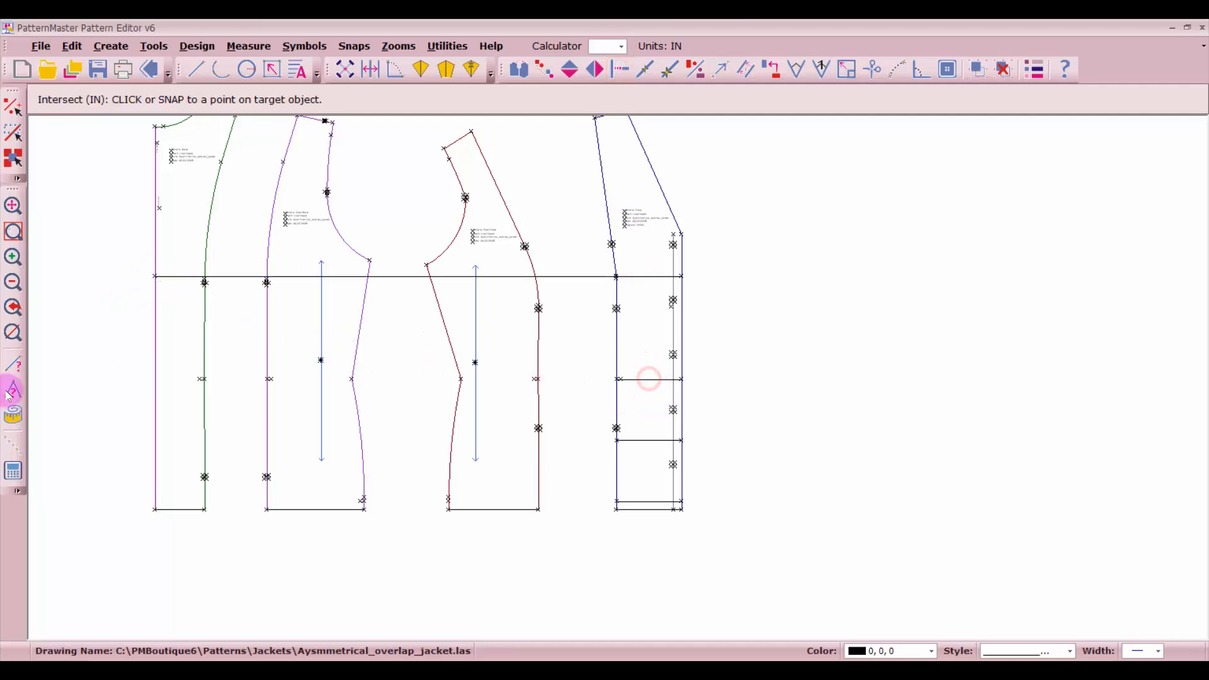
left_click(157, 367)
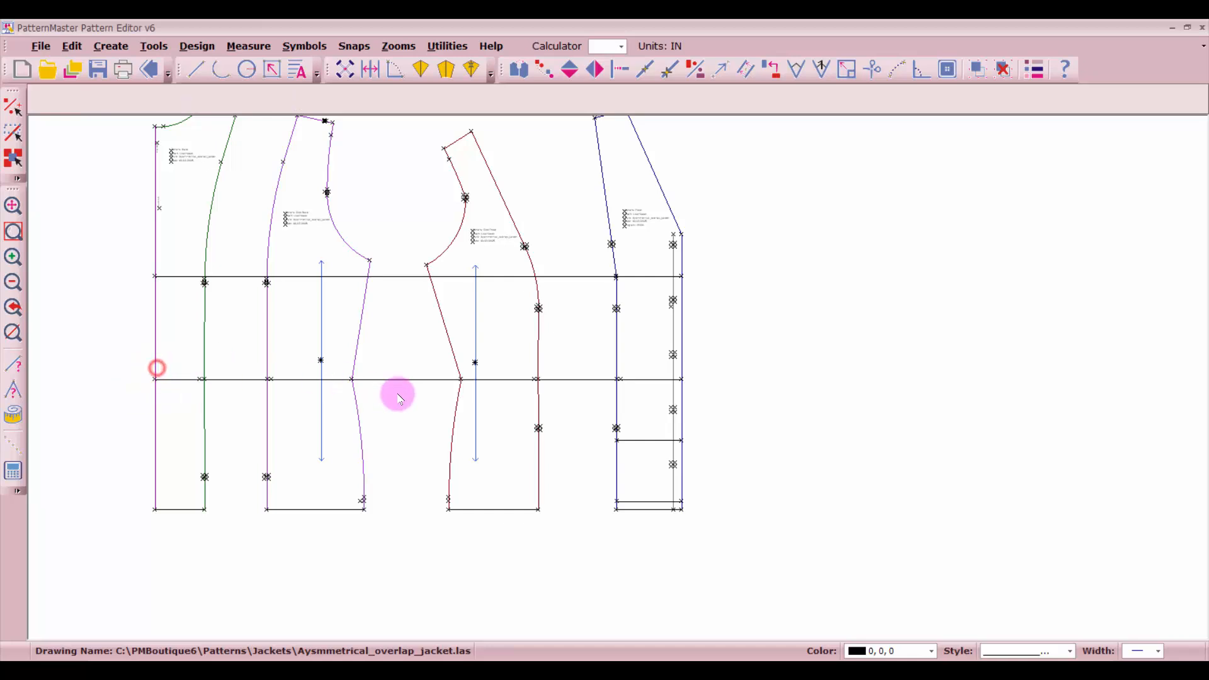
Extend the two offset lines below the waist across all panels to the center back edge with Intersect.
left_click(648, 440)
left_click(154, 420)
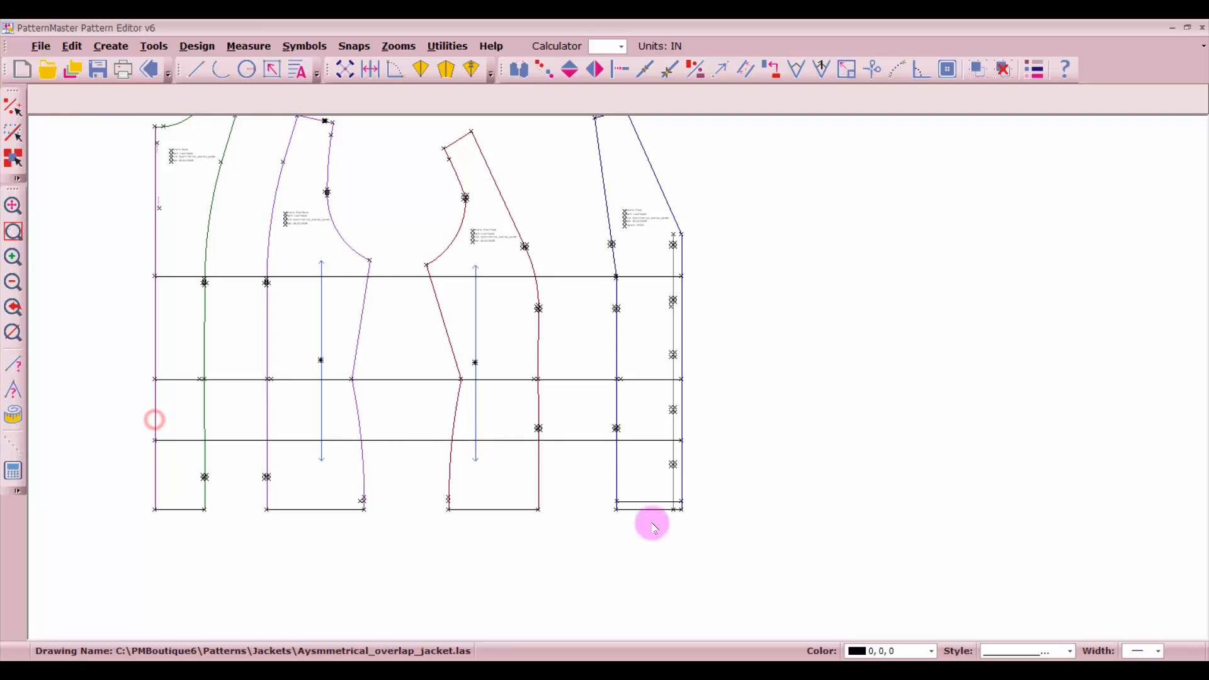
left_click(653, 502)
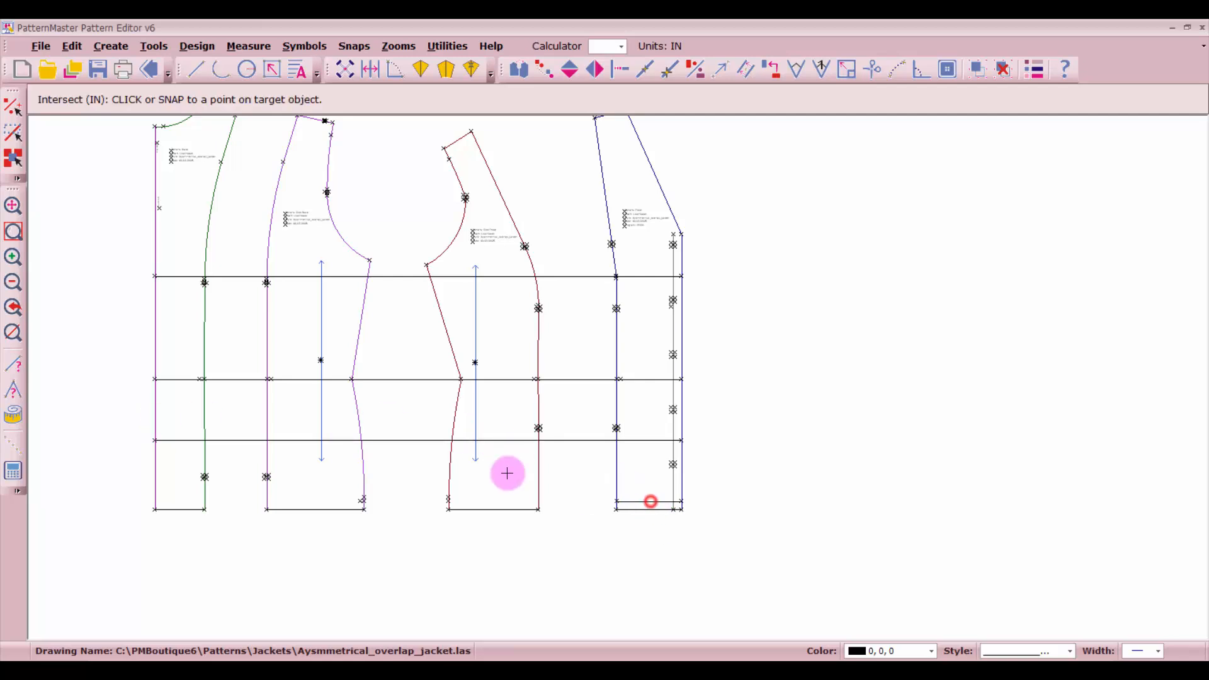
left_click(153, 477)
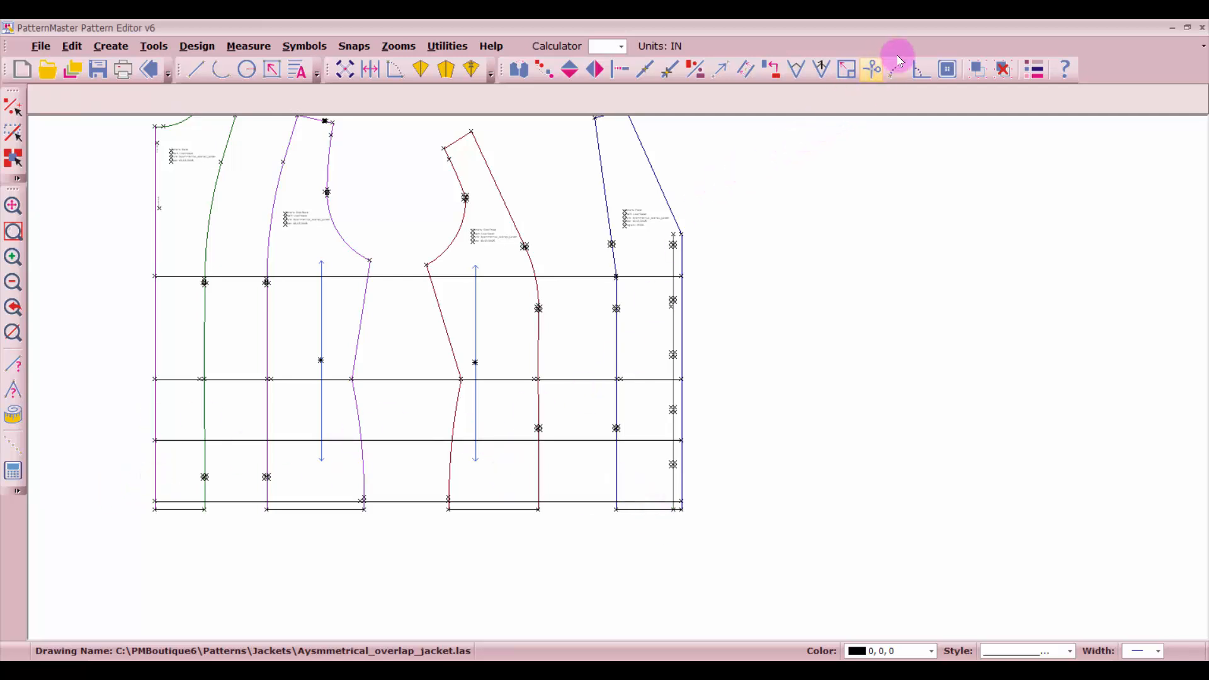
Break the bust line and the waistline with Scissors in the gap between the side front and center front panels.
left_click(872, 78)
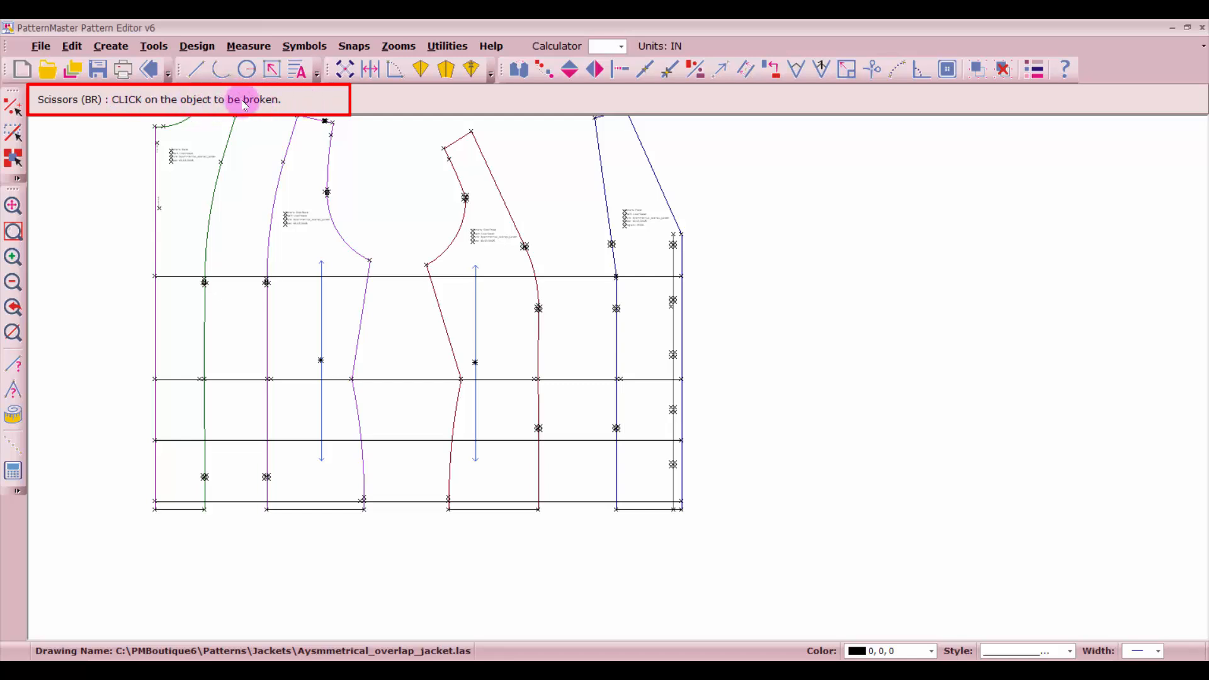
left_click(580, 275)
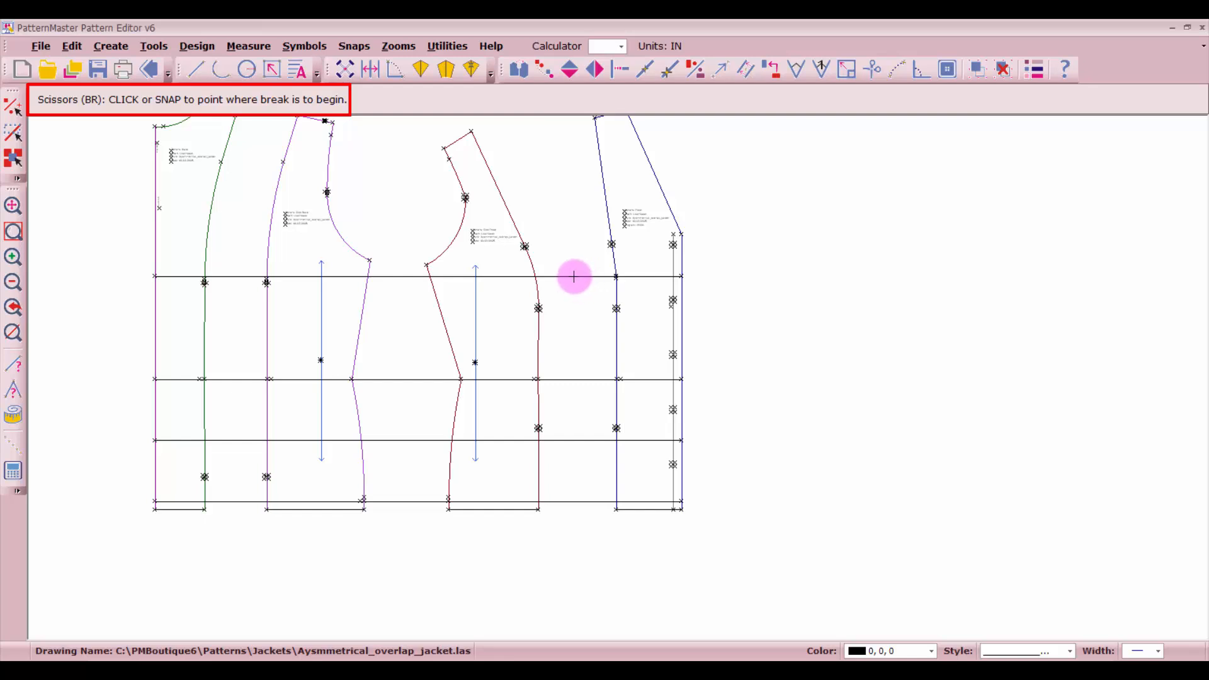
left_click(574, 276)
left_click(574, 276)
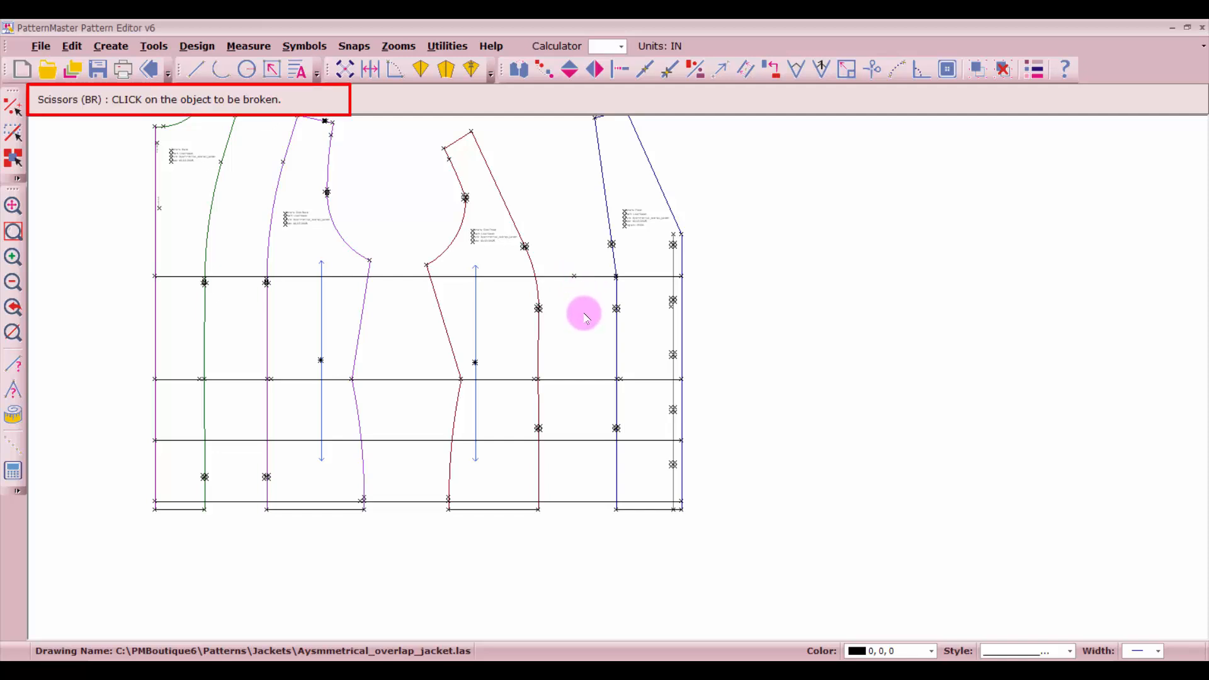
left_click(576, 378)
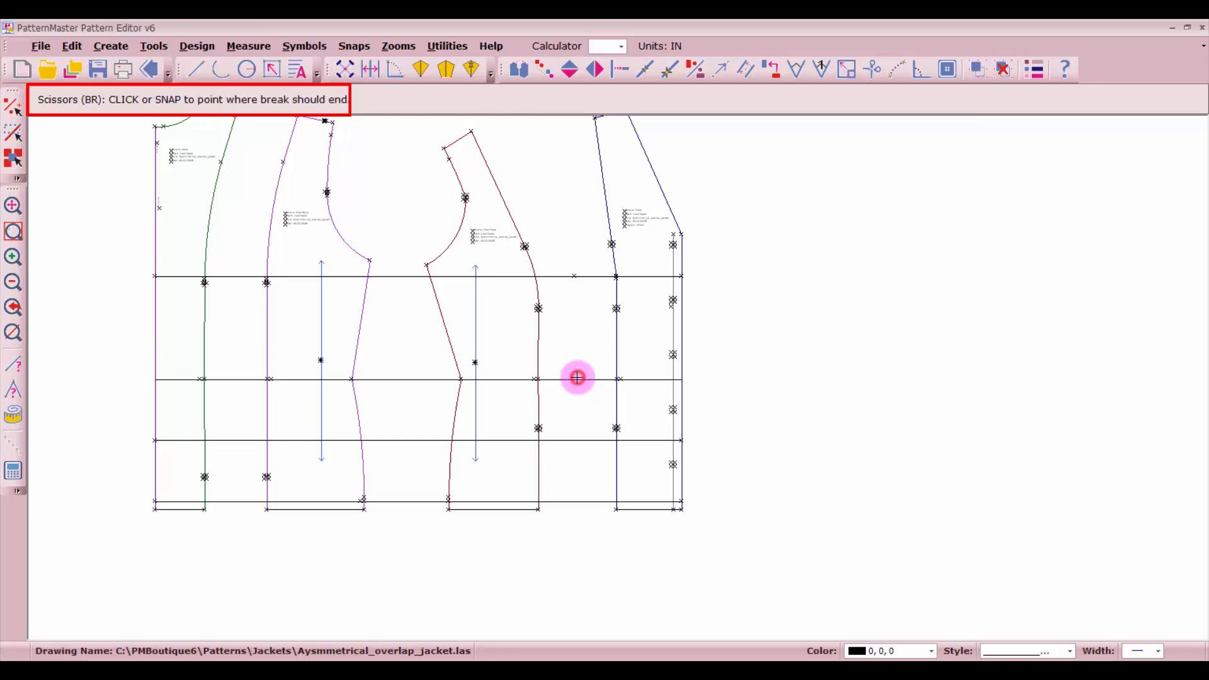
left_click(577, 378)
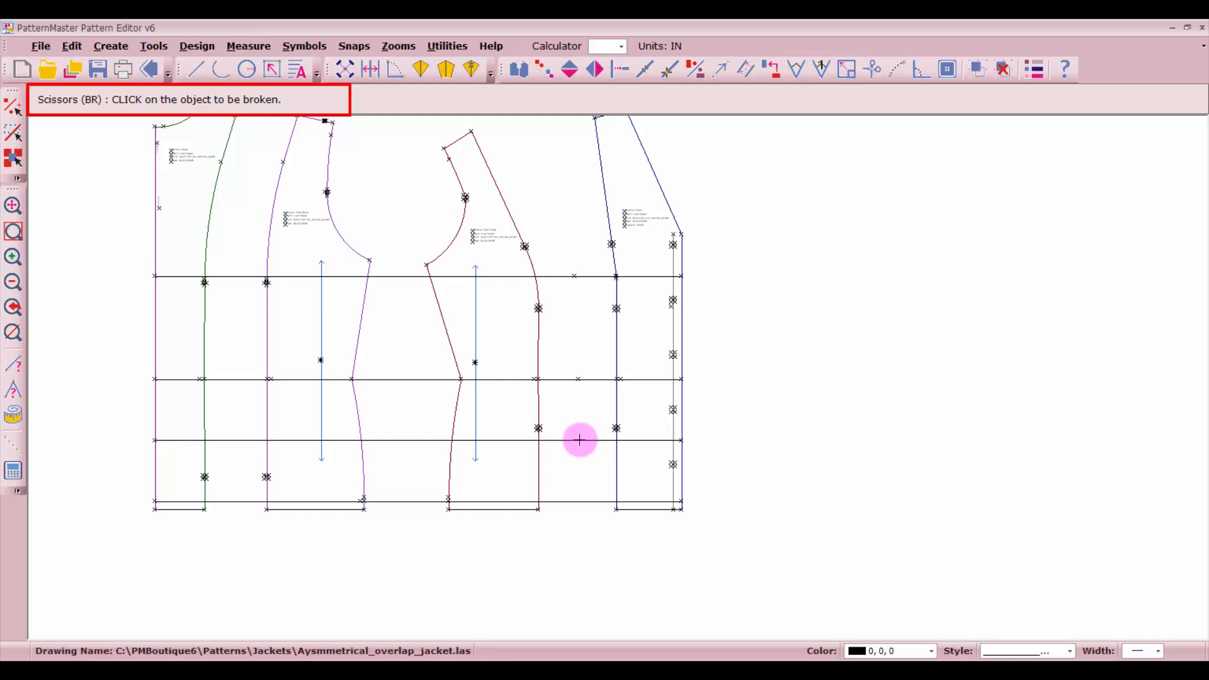
Break the two lines below the waist with Scissors in the gap between the side front and center front panels.
left_click(580, 441)
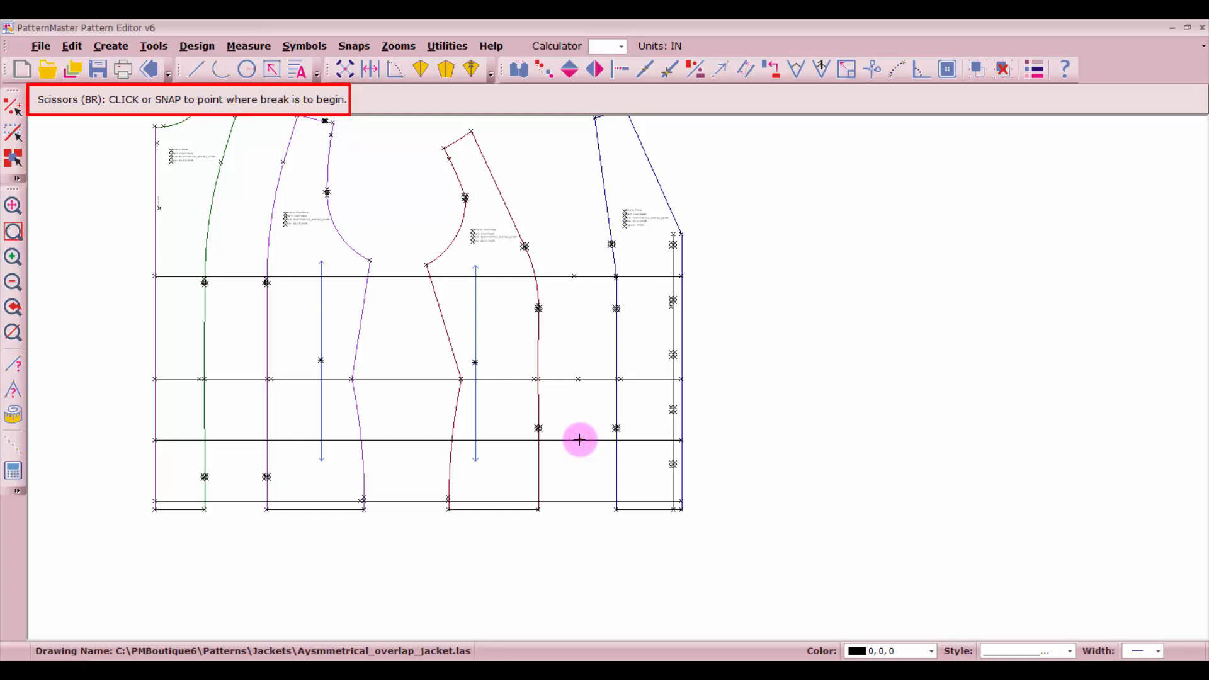
left_click(580, 440)
left_click(580, 440)
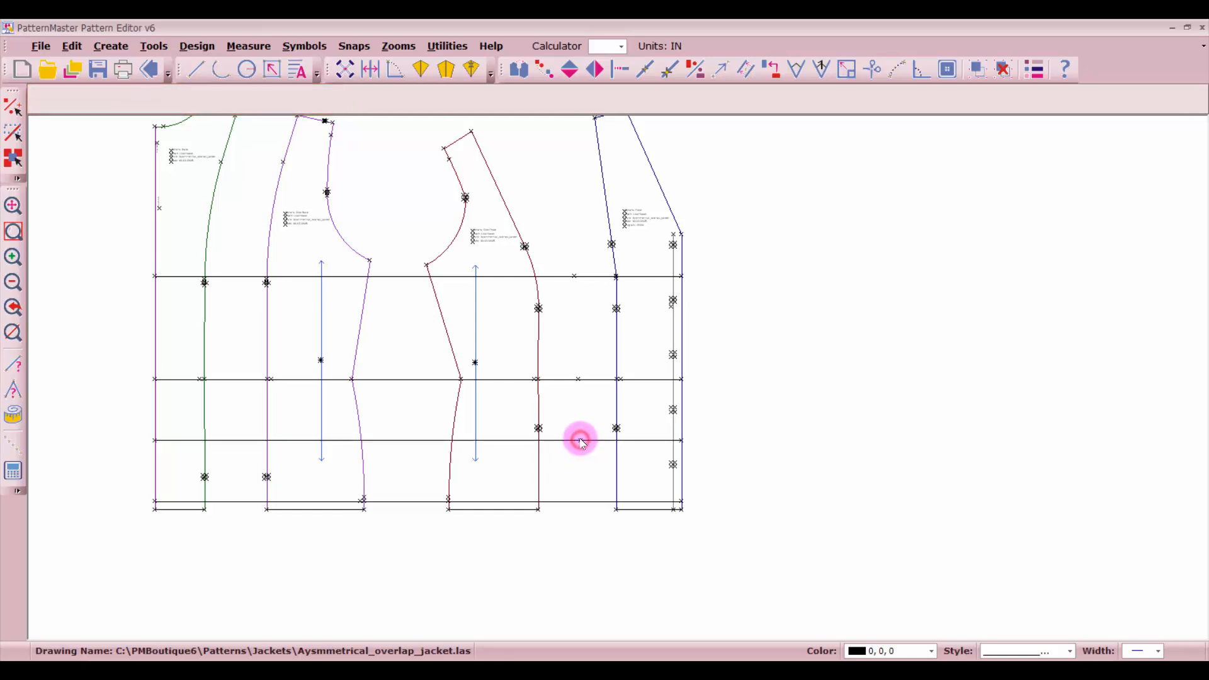
left_click(580, 500)
left_click(580, 500)
left_click(578, 497)
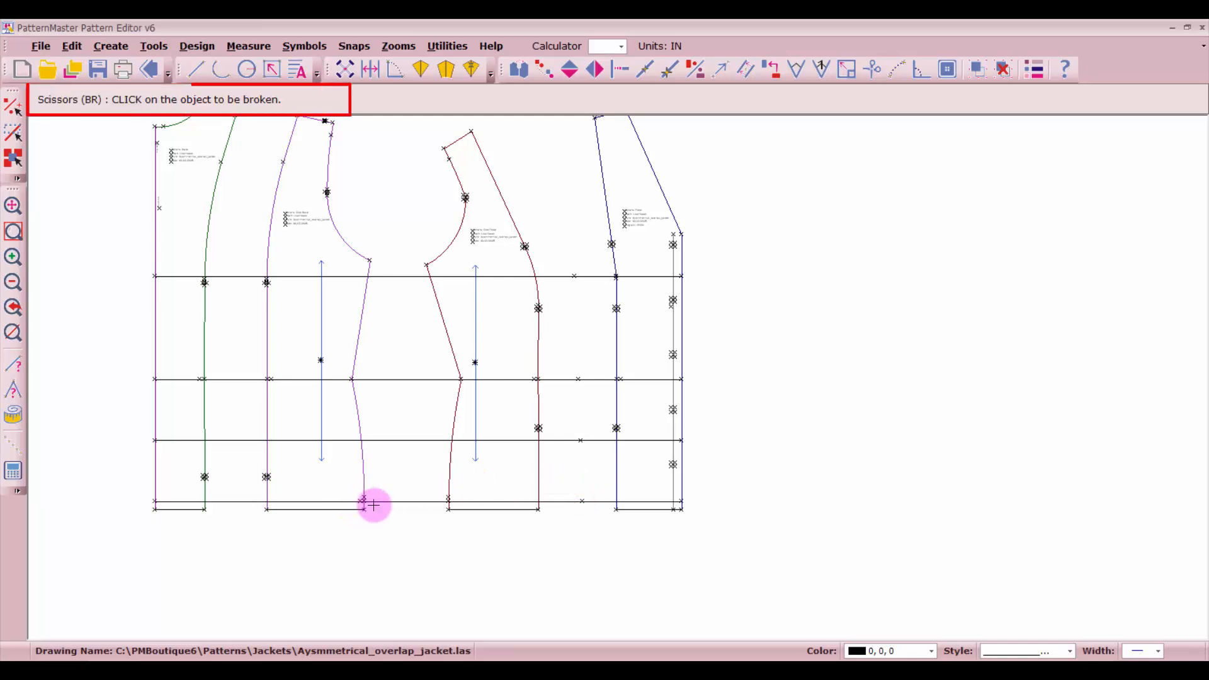
Break the two lines below the waist with Scissors in the gap between the side back and side front panels.
left_click(413, 502)
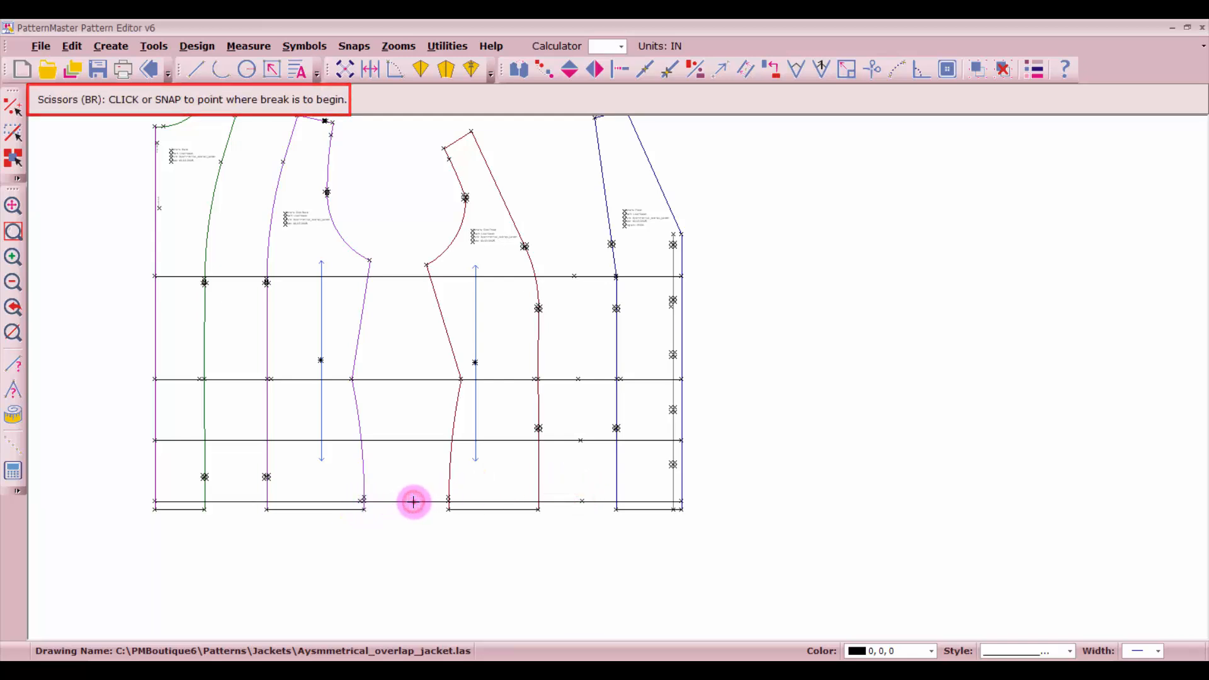
left_click(413, 502)
left_click(413, 502)
left_click(413, 440)
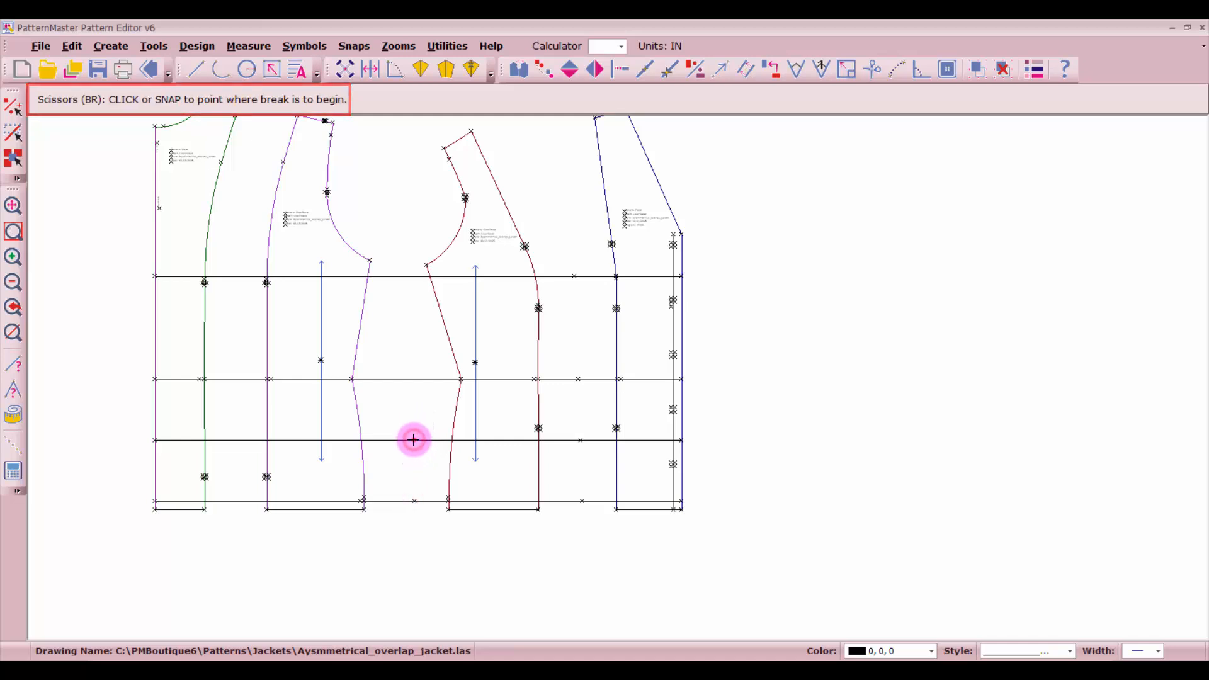
left_click(414, 439)
left_click(414, 440)
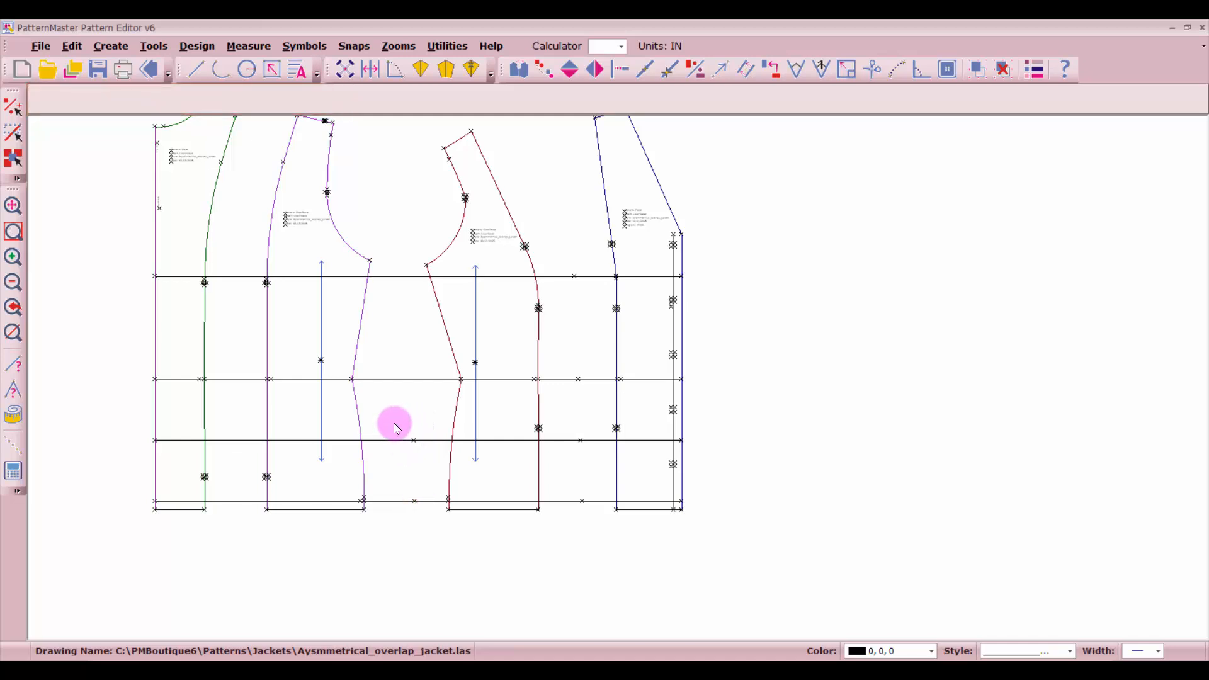
Break the waistline and the bust line with Scissors in the gap between the side back and side front panels.
scroll(416, 451, "up", 2)
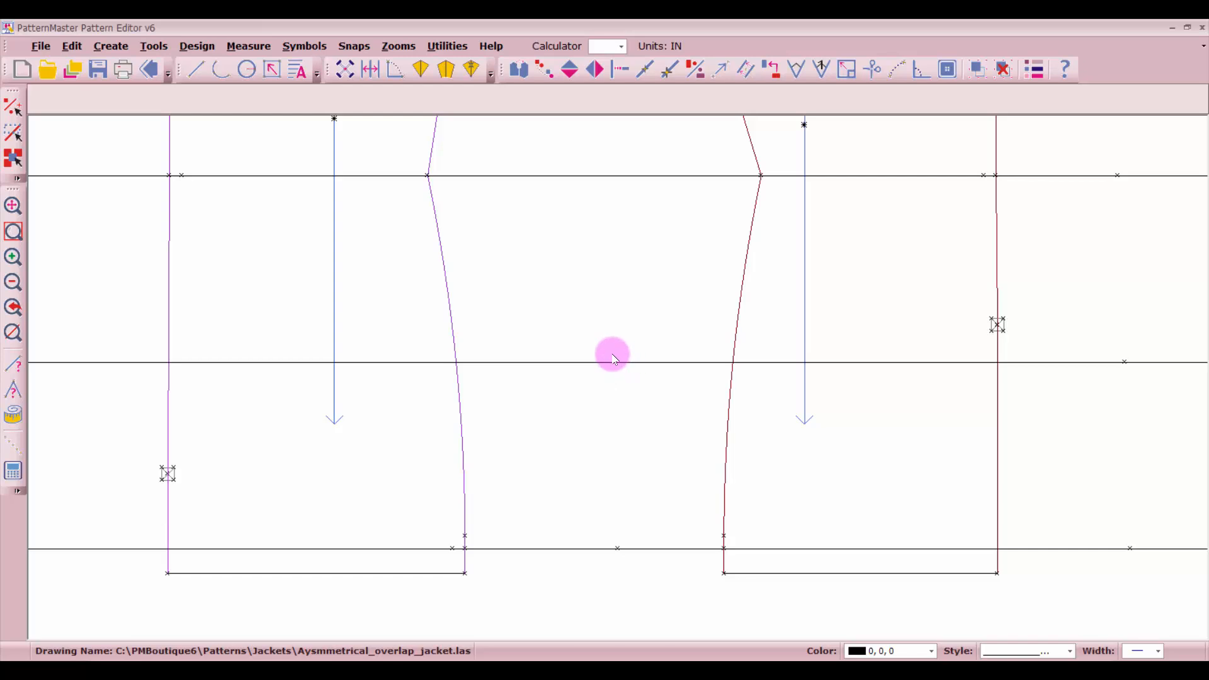
scroll(618, 375, "down", 2)
right_click(623, 333)
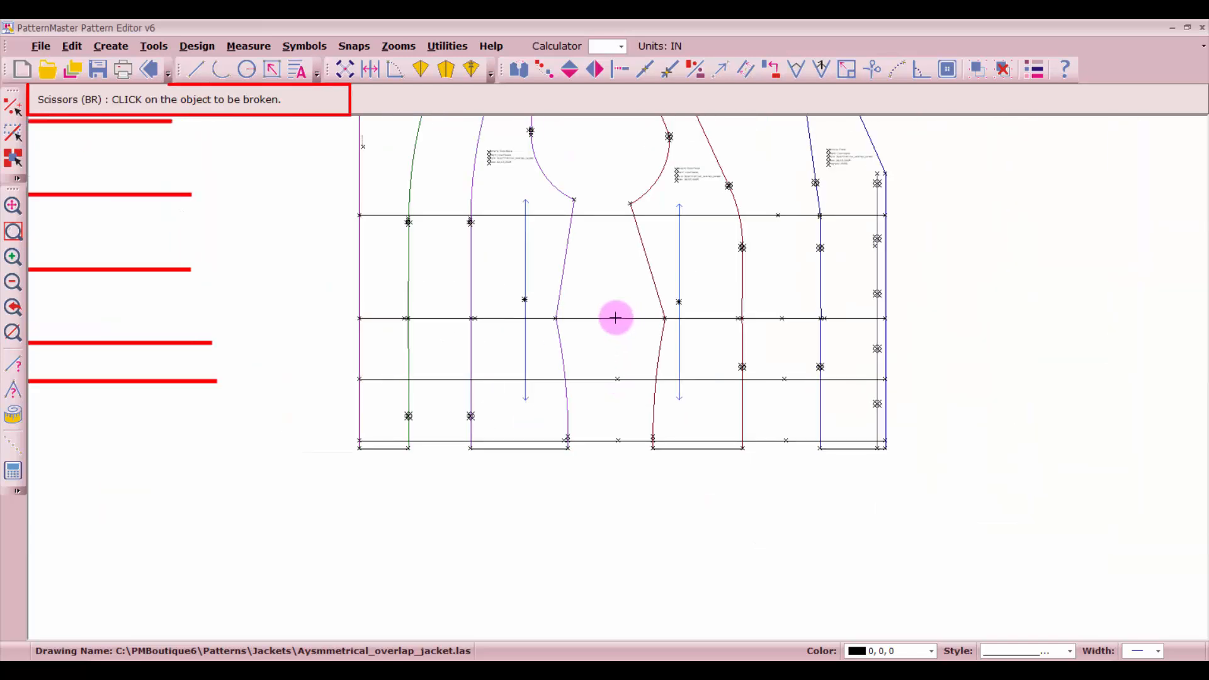
left_click(610, 317)
left_click(610, 317)
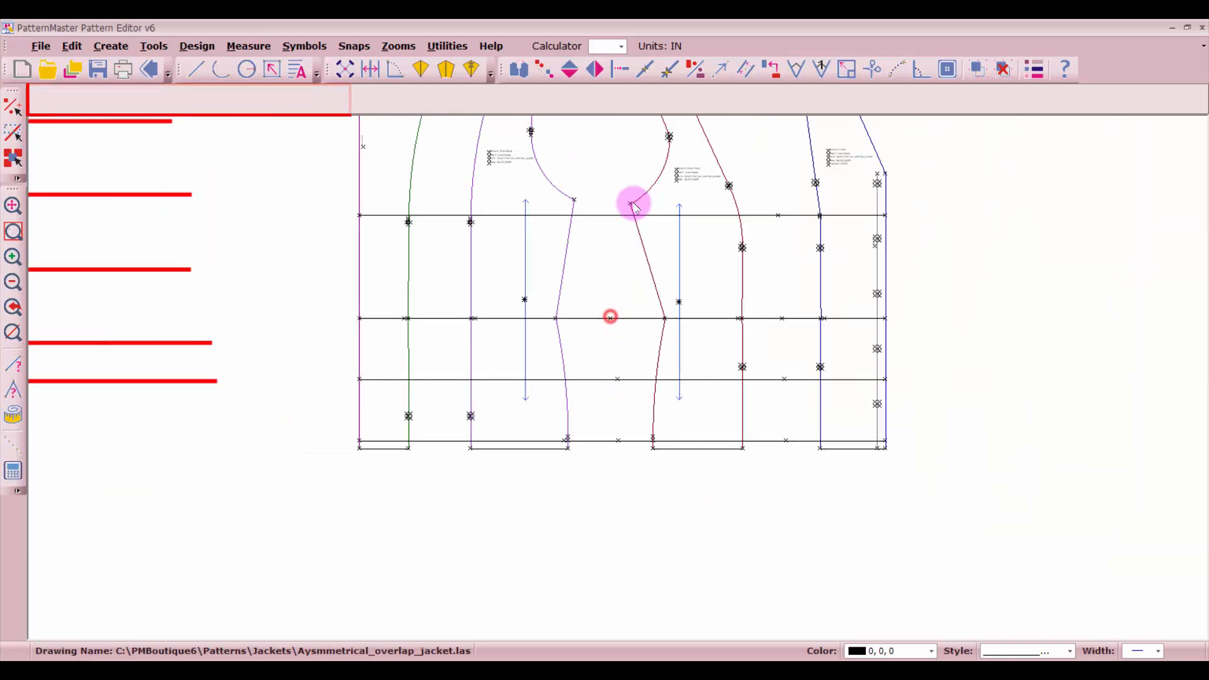
left_click(599, 215)
left_click(598, 215)
left_click(598, 215)
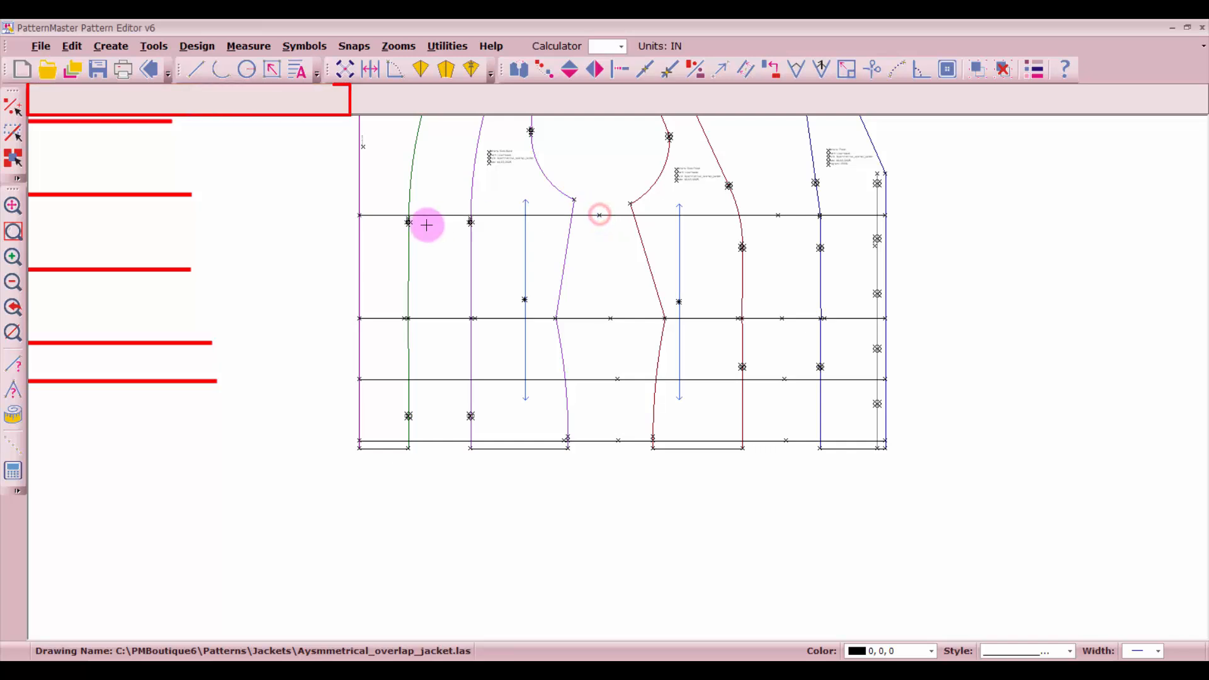
Break the bust line and the waistline with Scissors in the gap between the center back and side back panels.
left_click(442, 214)
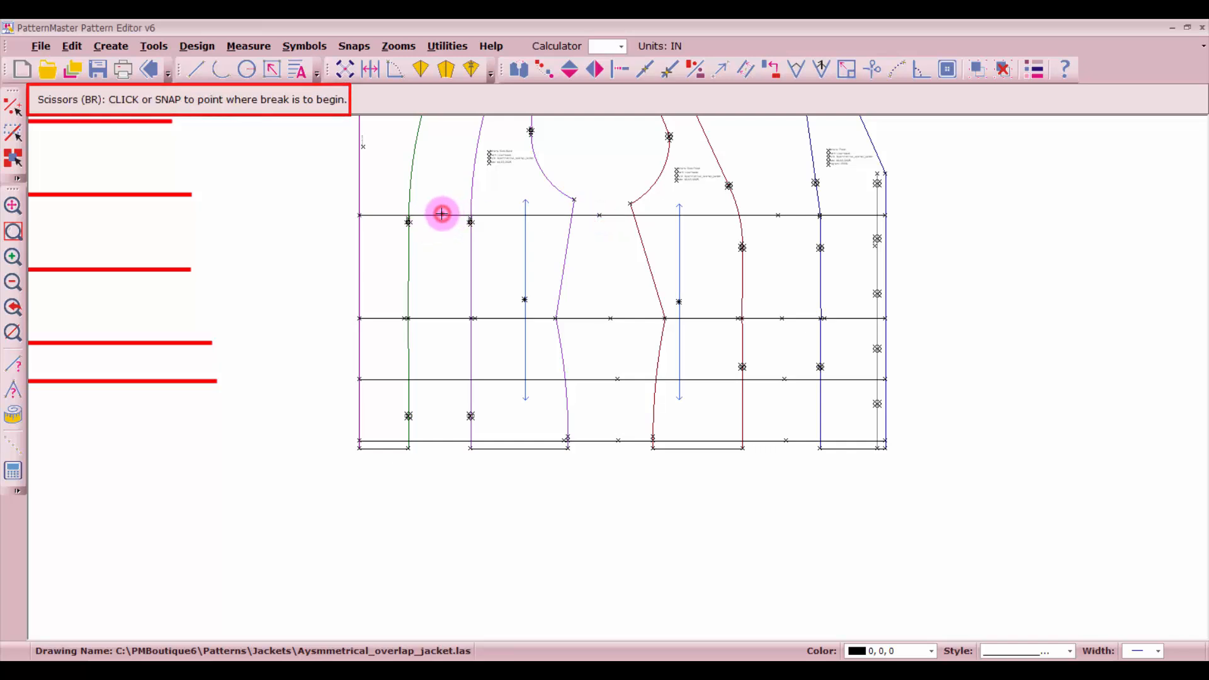
left_click(442, 215)
left_click(442, 214)
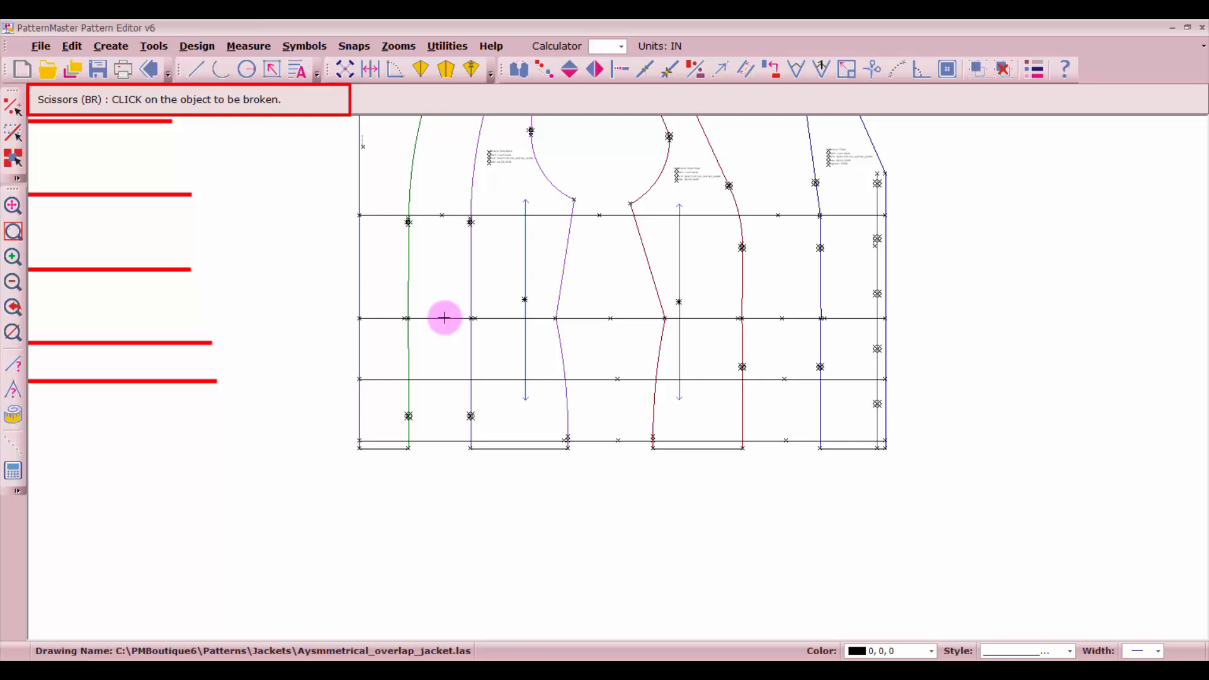
left_click(444, 318)
left_click(445, 318)
left_click(444, 318)
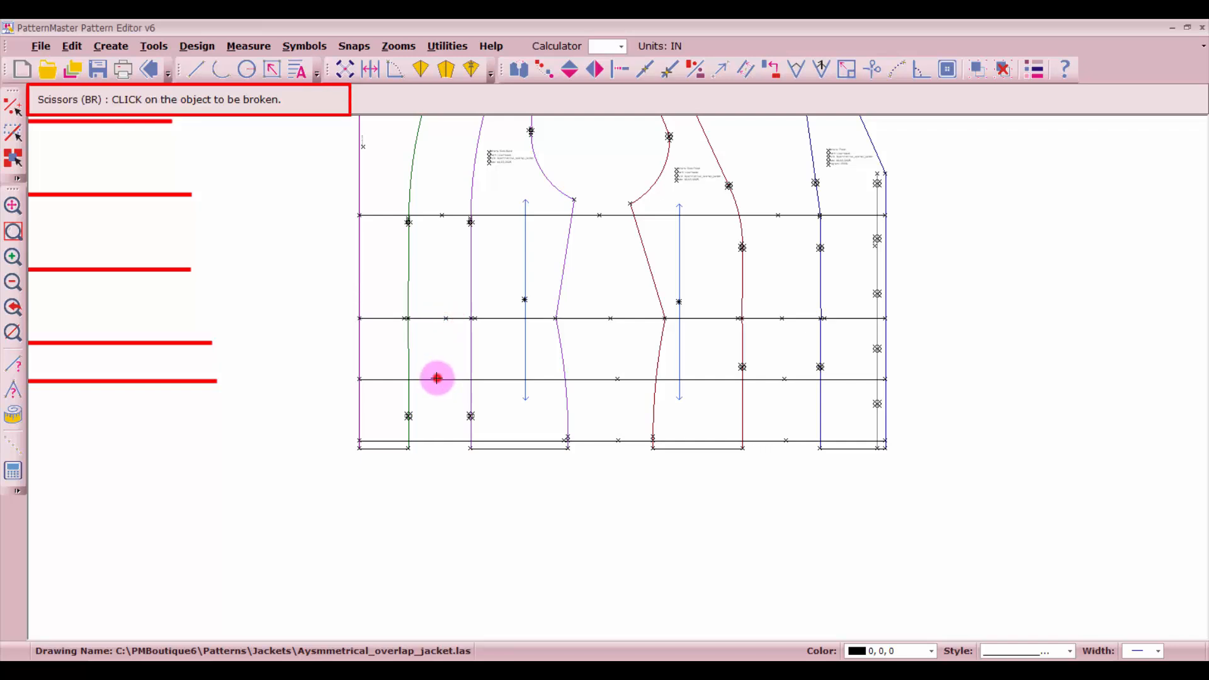
Break the two lines below the waist with Scissors in the gap between the center back and side back panels.
left_click(437, 378)
left_click(437, 378)
left_click(437, 378)
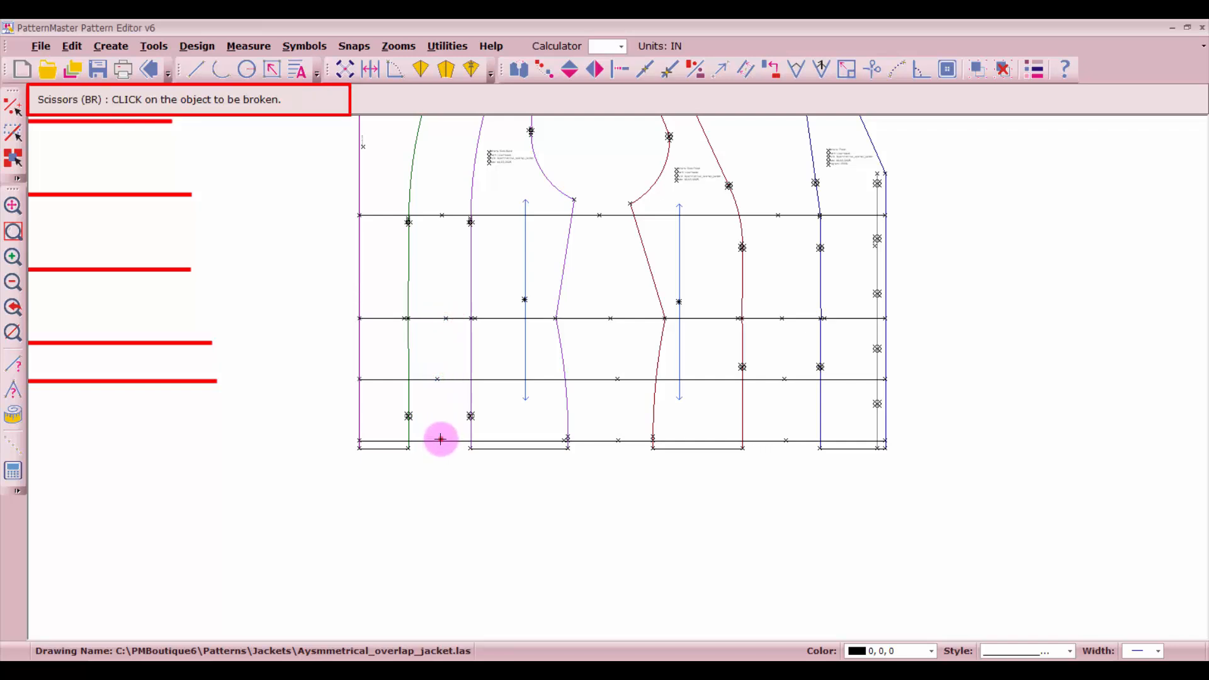
left_click(441, 439)
left_click(441, 439)
left_click(441, 439)
Trim the center back panel's four horizontal reference lines to its green princess seam with Intersect.
left_click(675, 76)
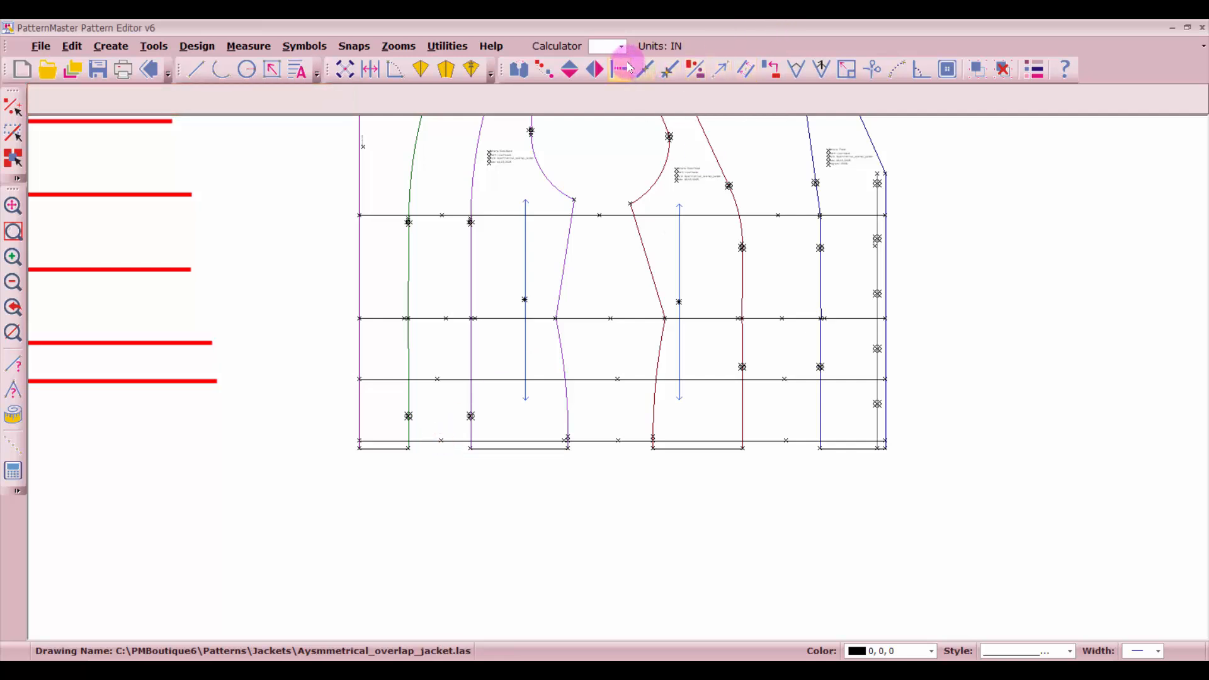
left_click(620, 69)
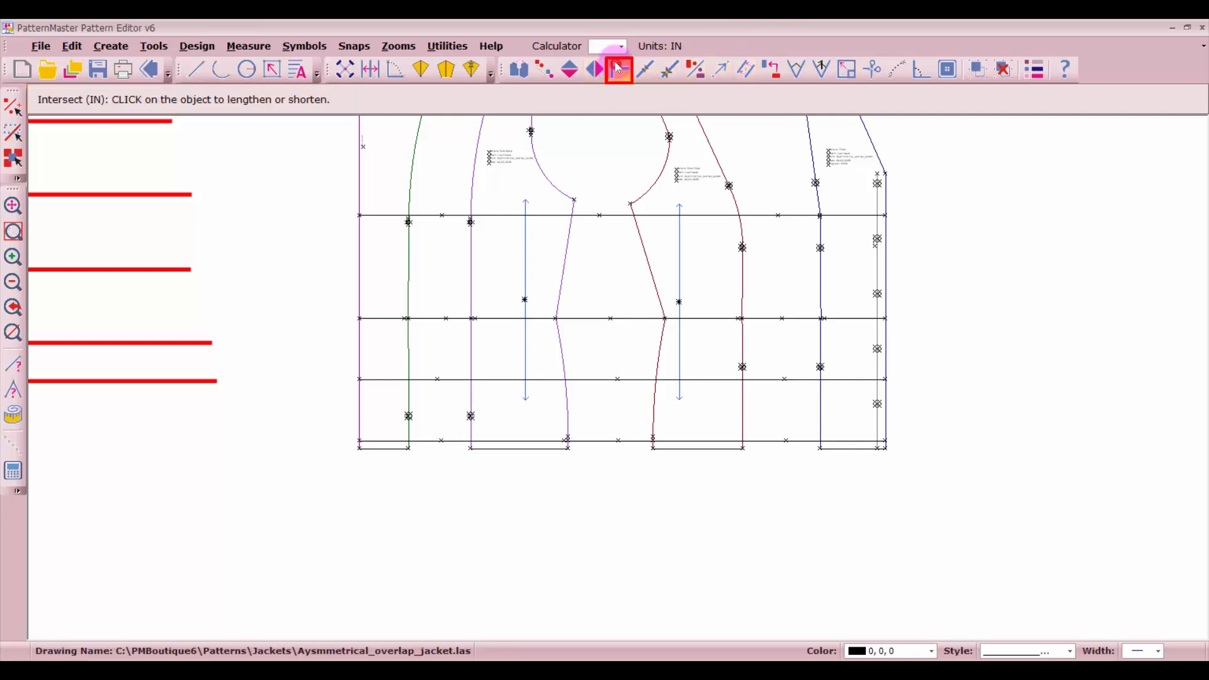
left_click(384, 215)
left_click(410, 191)
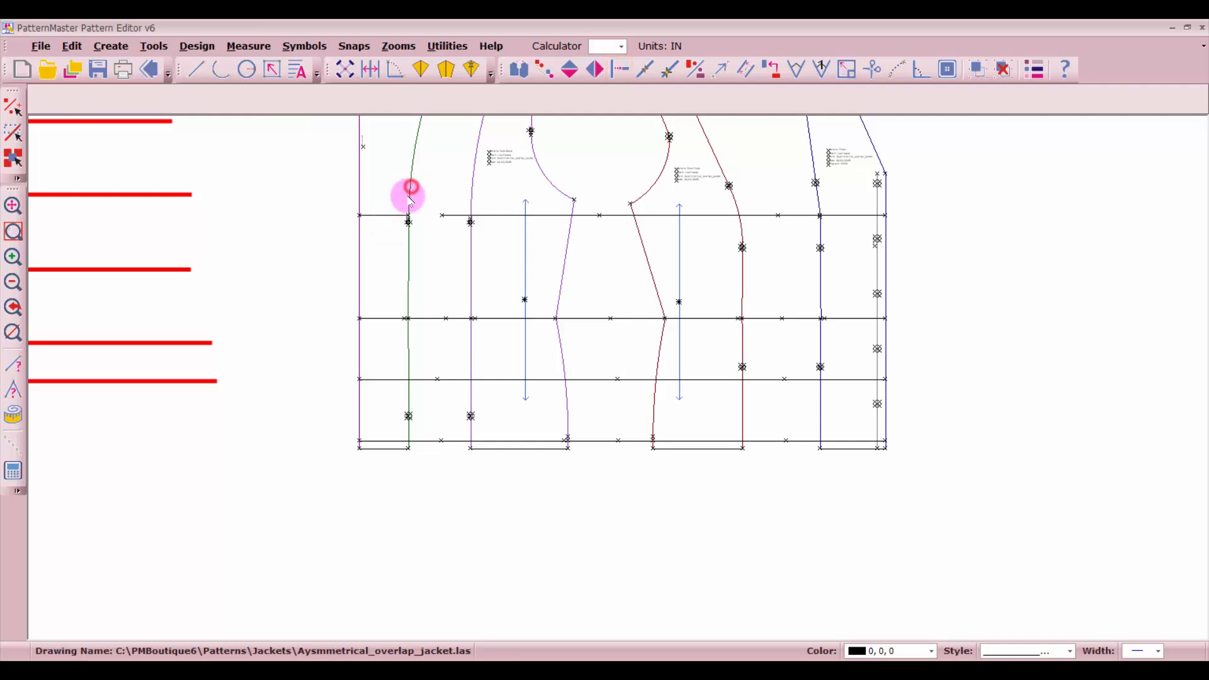
left_click(378, 318)
left_click(411, 286)
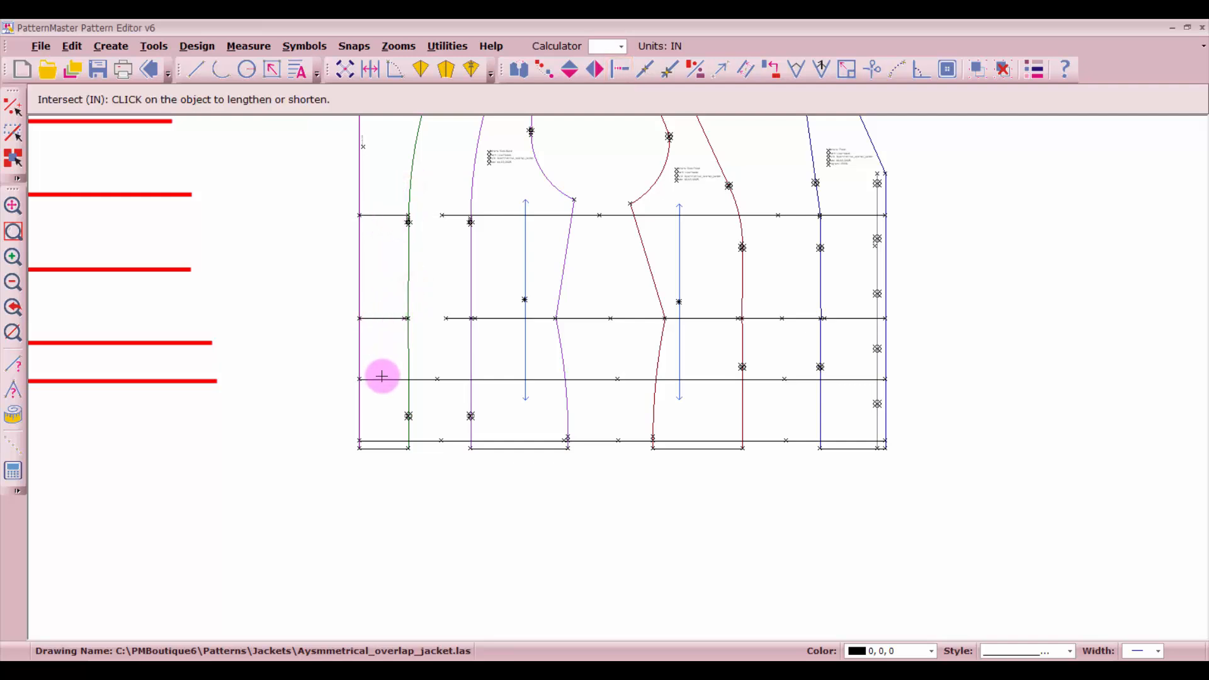
left_click(386, 379)
left_click(409, 345)
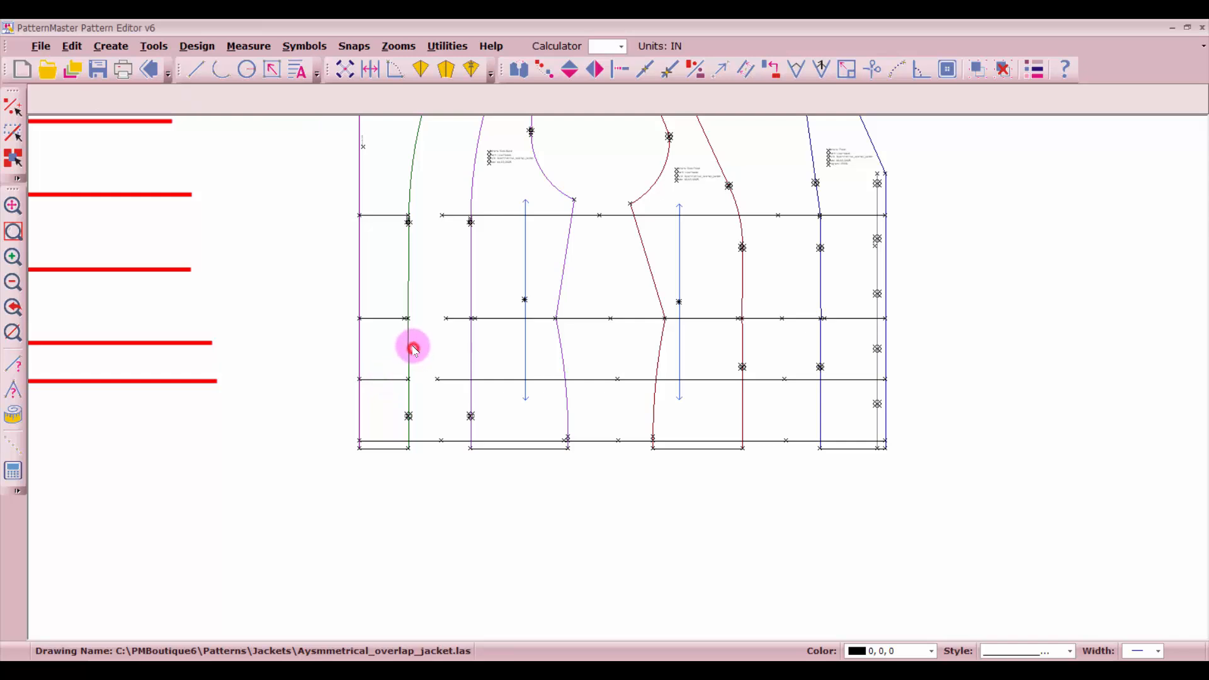
left_click(376, 442)
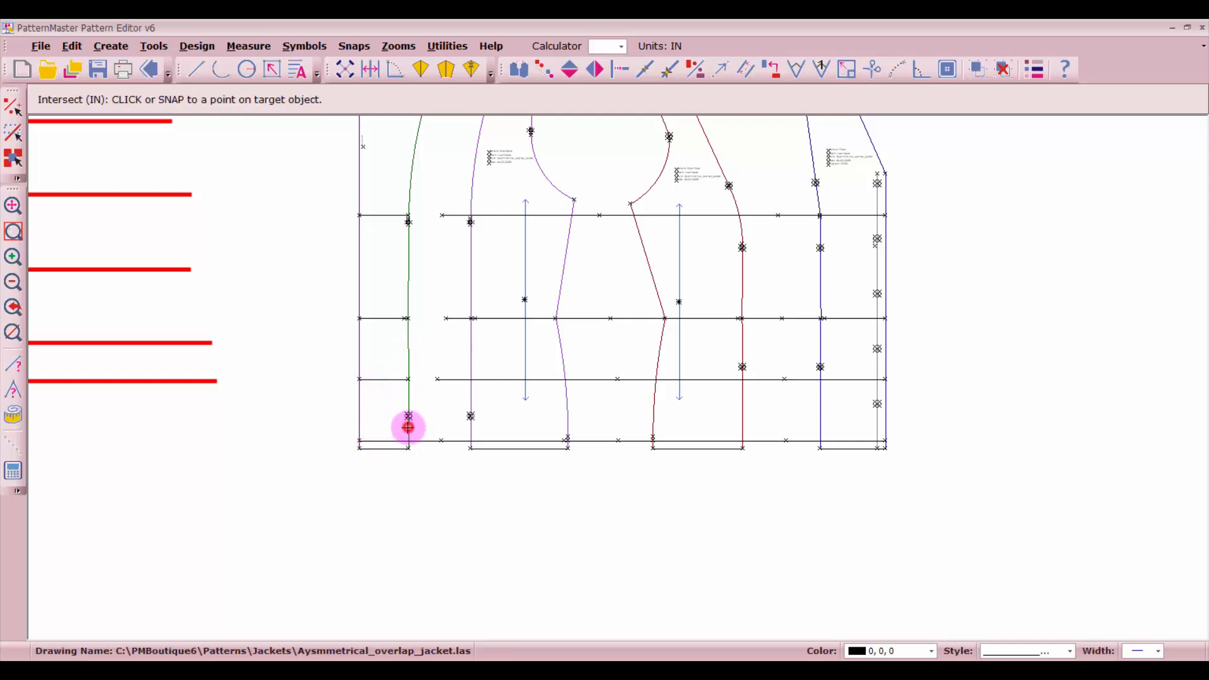
left_click(408, 428)
Trim the side back panel's four reference lines to its princess seam with Intersect, working from the lowest line up to the bust line.
left_click(509, 440)
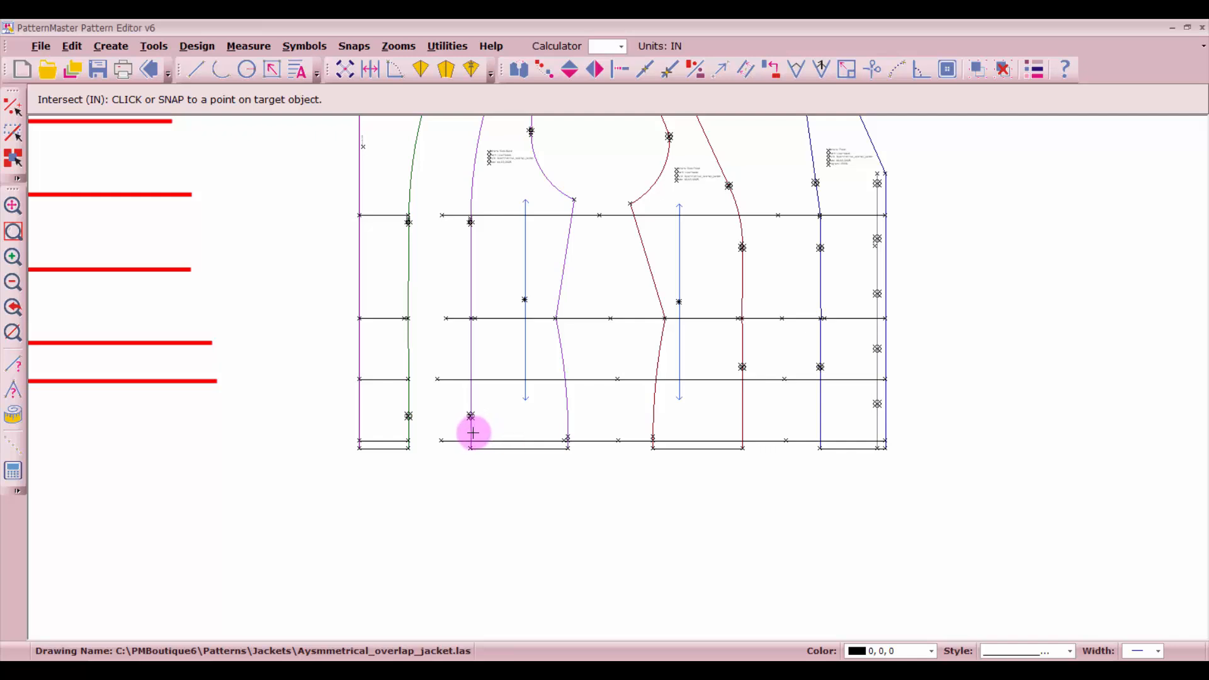
left_click(473, 434)
left_click(502, 380)
left_click(473, 367)
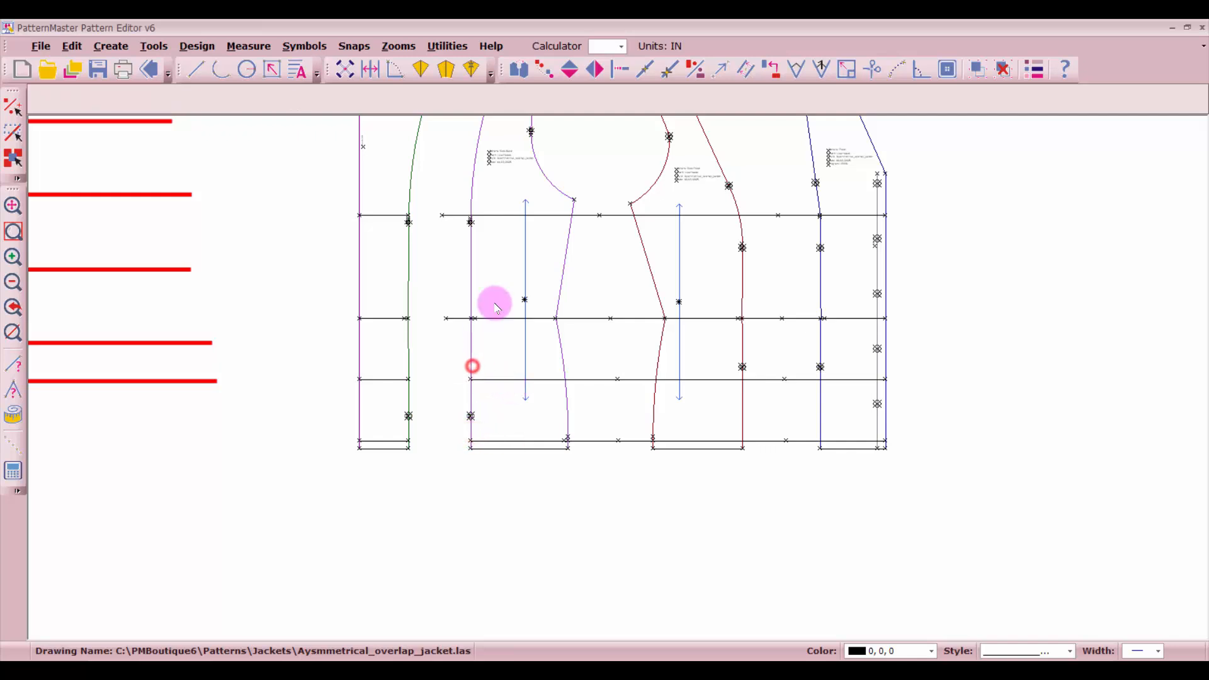
left_click(498, 318)
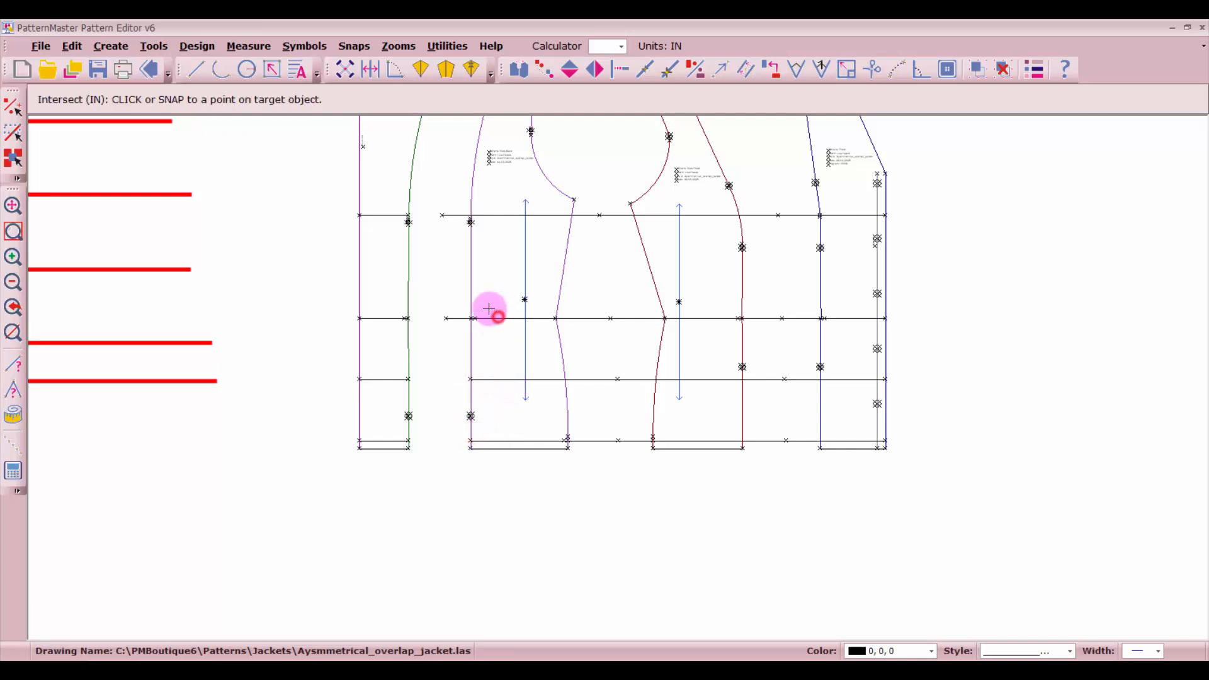
left_click(470, 289)
left_click(497, 214)
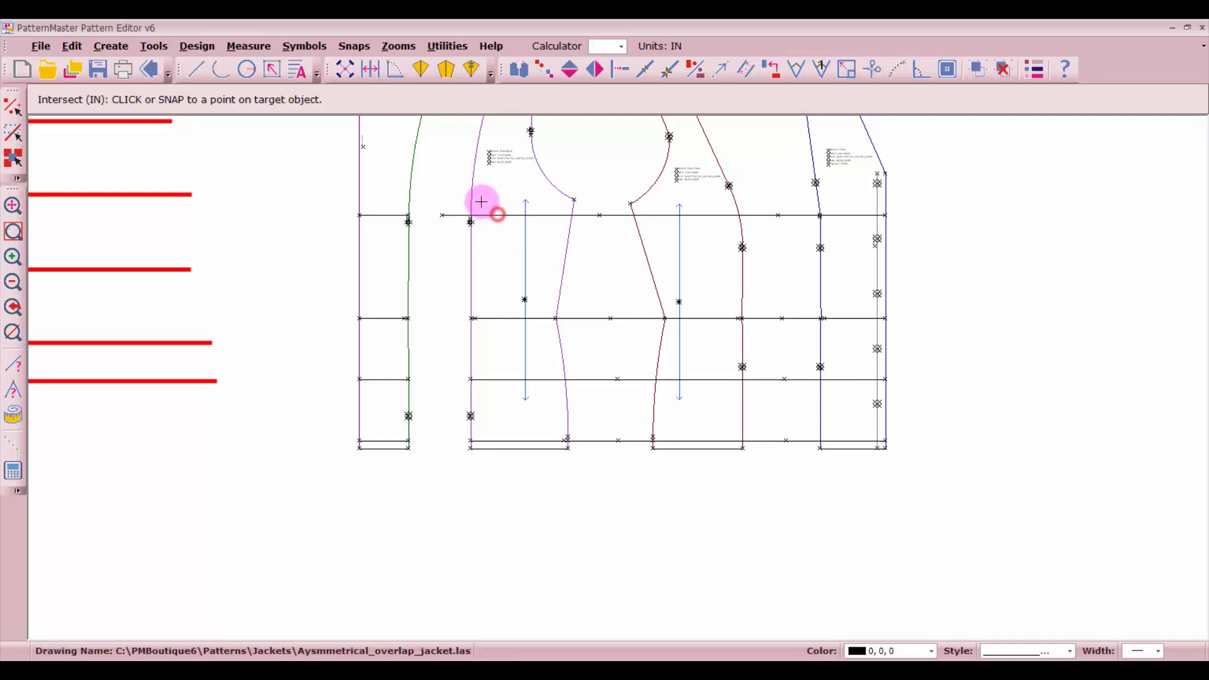
left_click(467, 186)
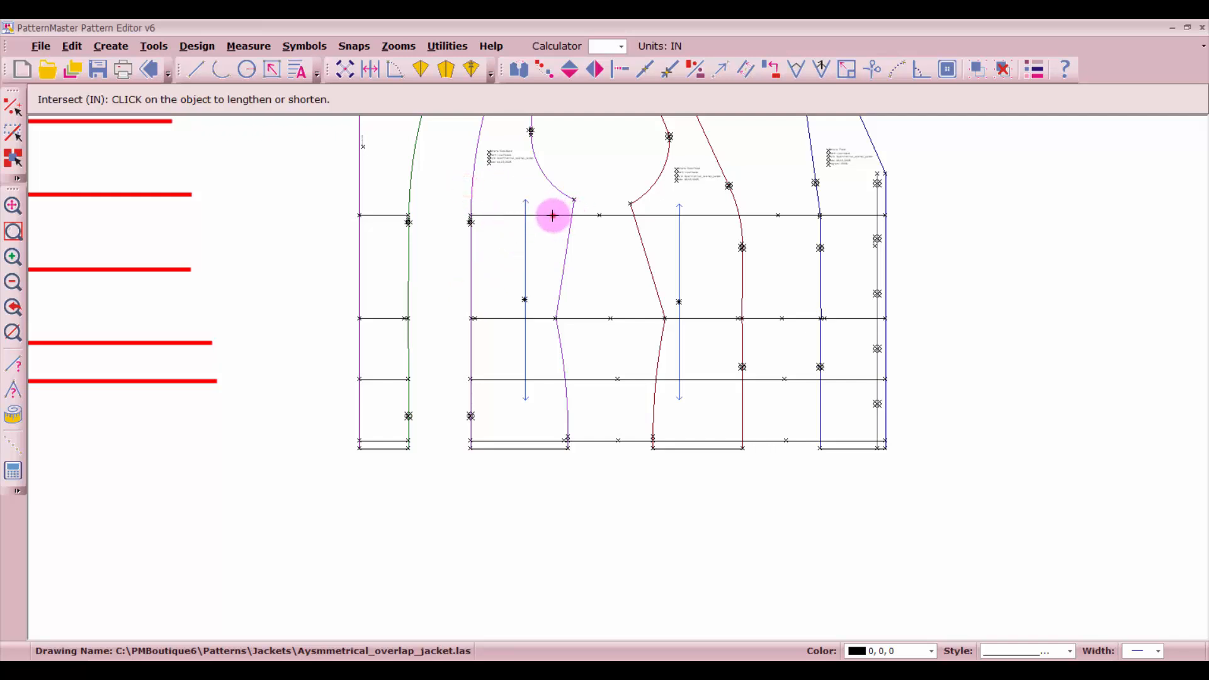
Trim the side back panel's bust, waist and two lower reference lines to its side seam with Intersect.
left_click(556, 213)
left_click(572, 228)
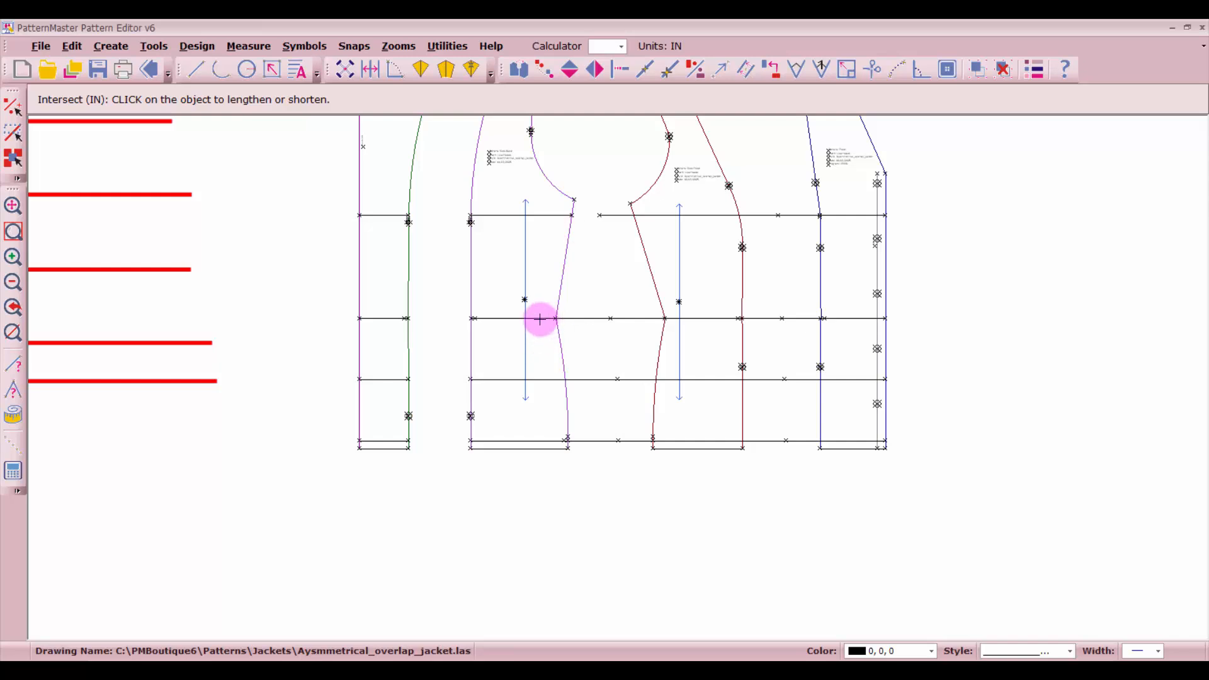
left_click(541, 319)
left_click(544, 384)
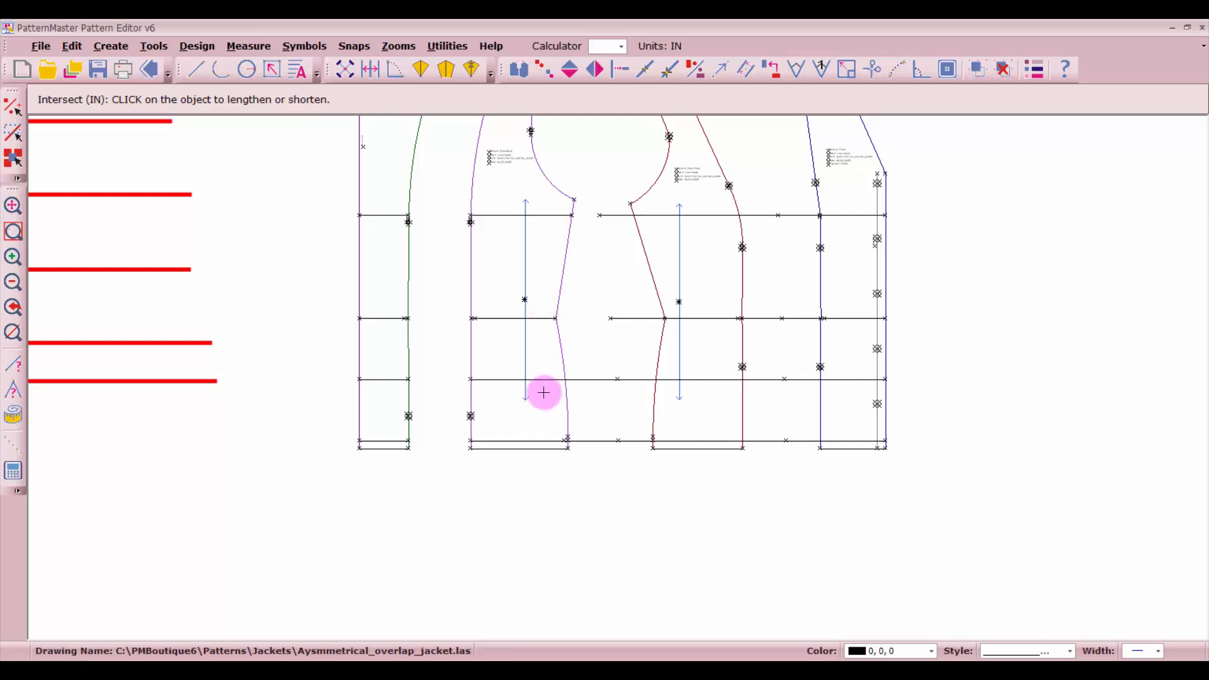
left_click(545, 379)
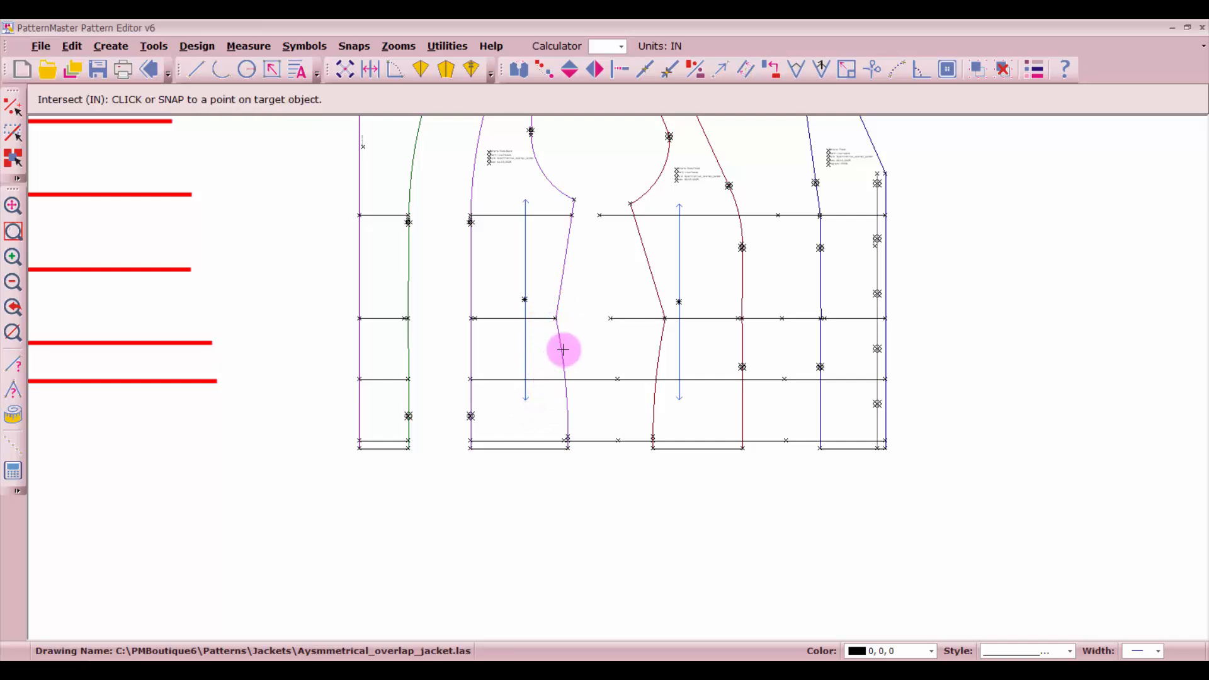
left_click(561, 347)
left_click(543, 439)
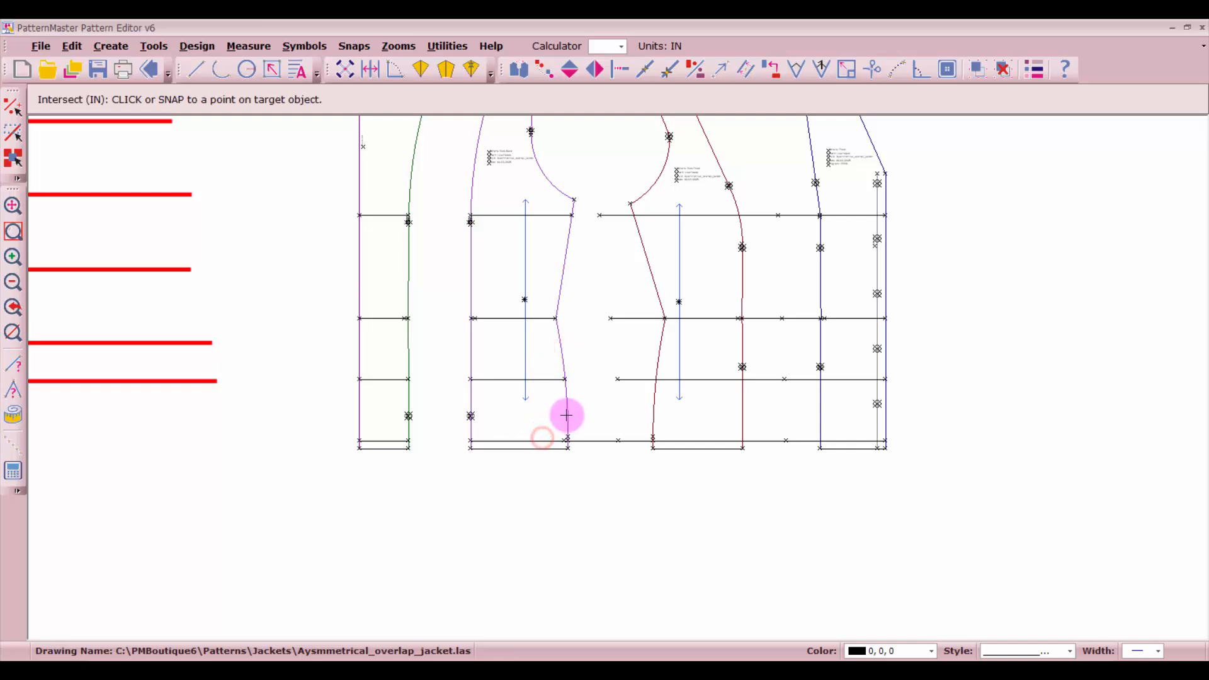
left_click(566, 413)
Trim the side front panel's four reference lines to its side seam with Intersect, from the lowest line up to the bust line.
left_click(692, 441)
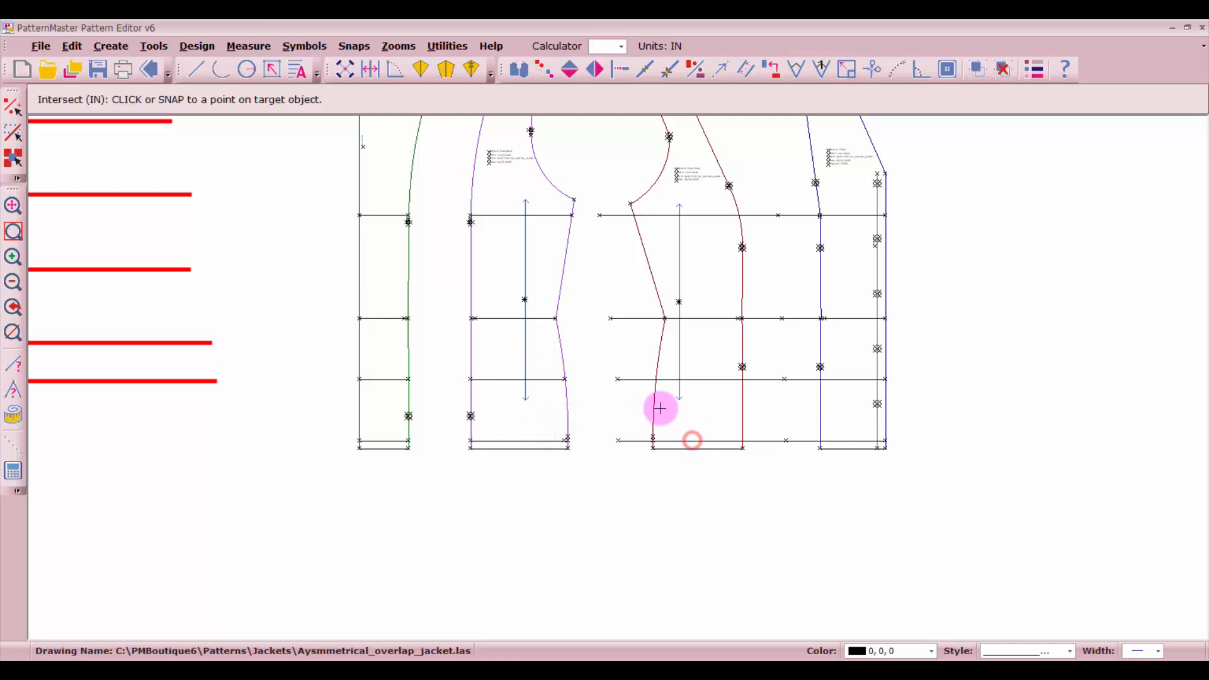
left_click(657, 406)
left_click(695, 379)
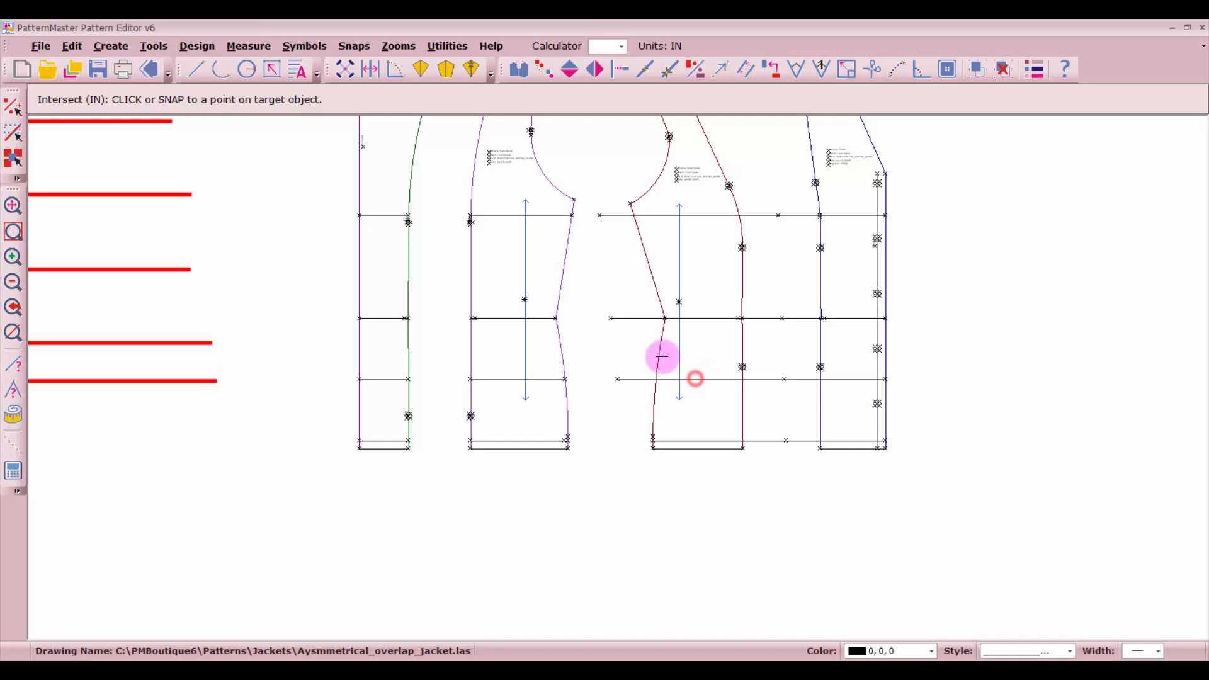
left_click(659, 353)
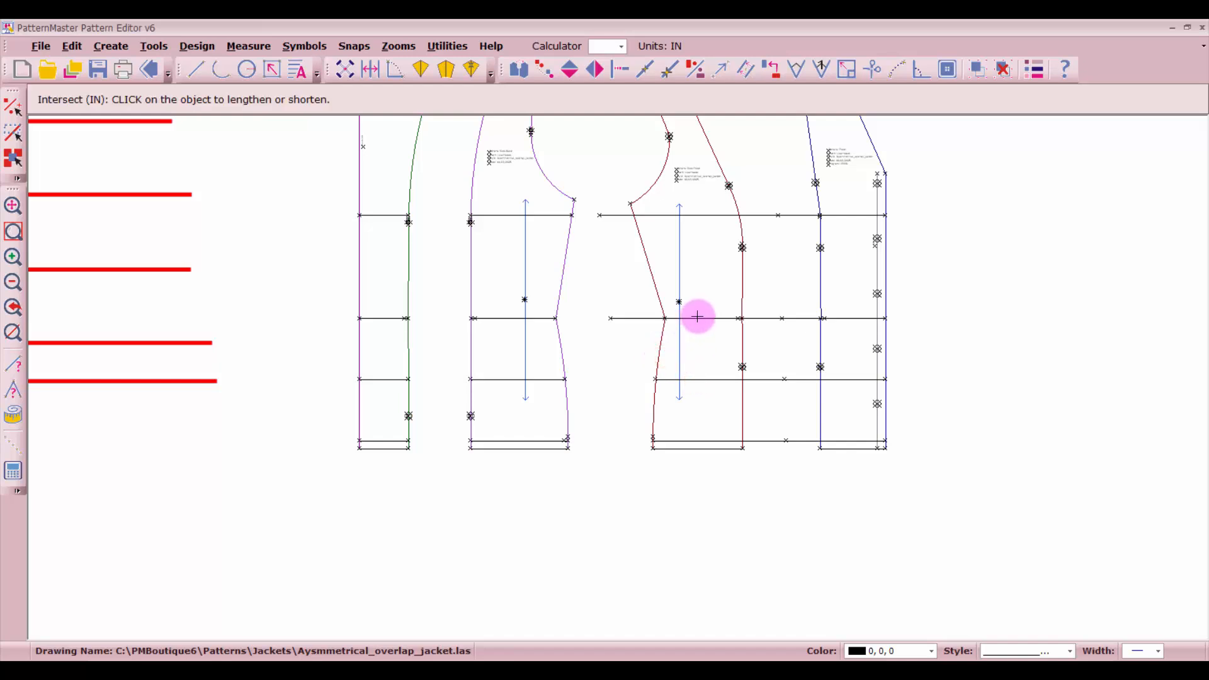
left_click(697, 317)
left_click(657, 299)
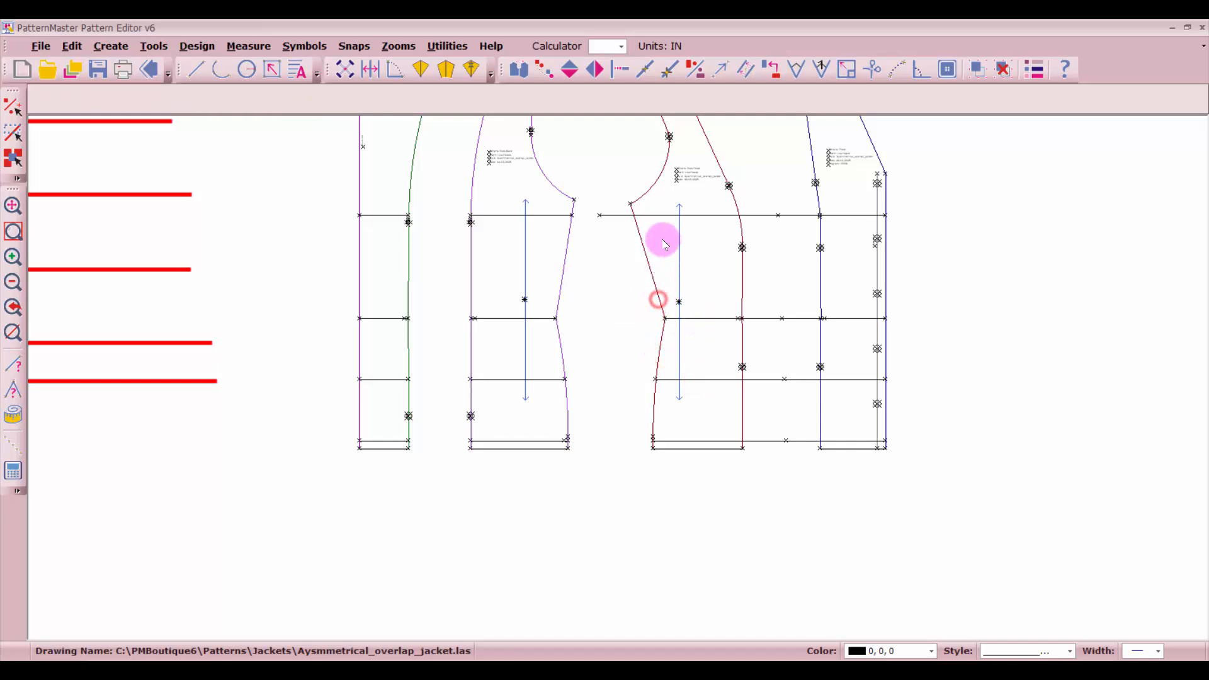
left_click(697, 214)
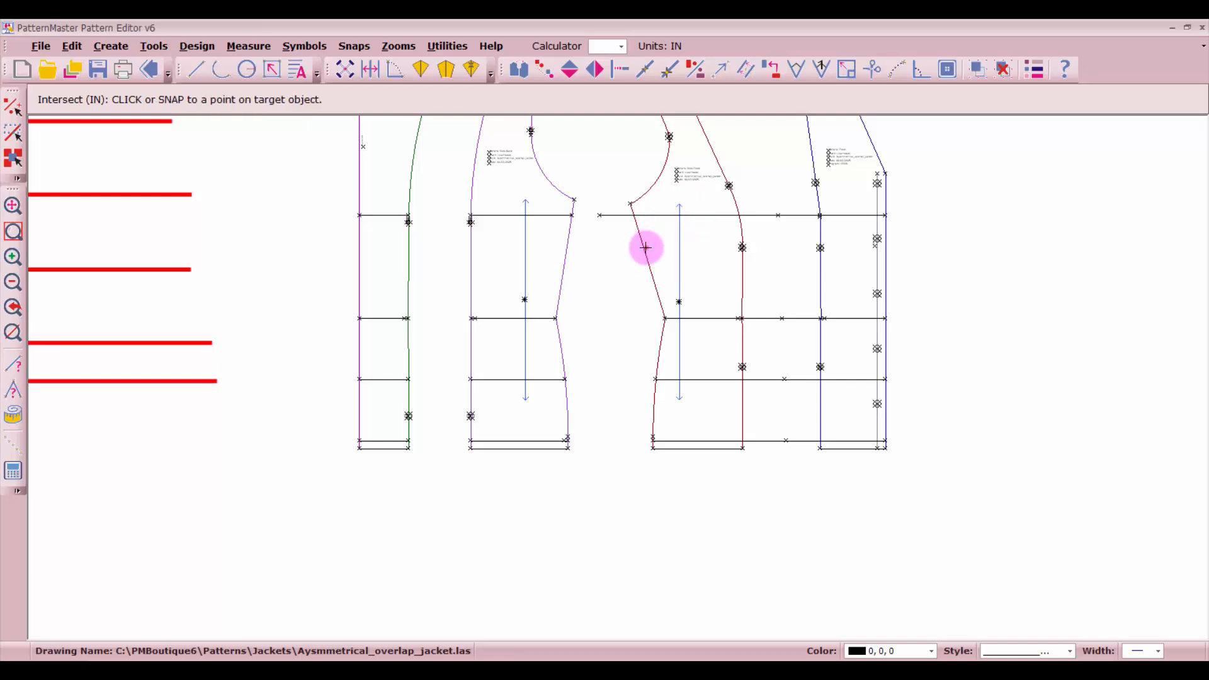
left_click(647, 247)
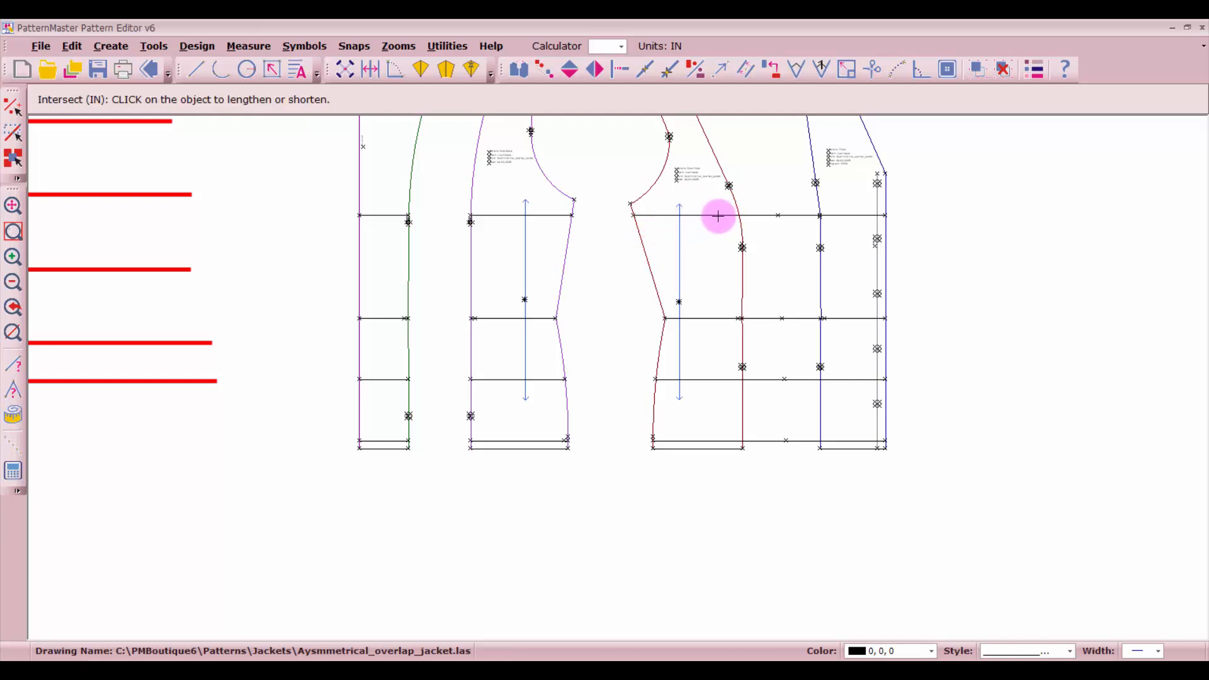
Trim the side front panel's bust, waist and two lower reference lines to its princess seam with Intersect.
left_click(718, 216)
left_click(742, 220)
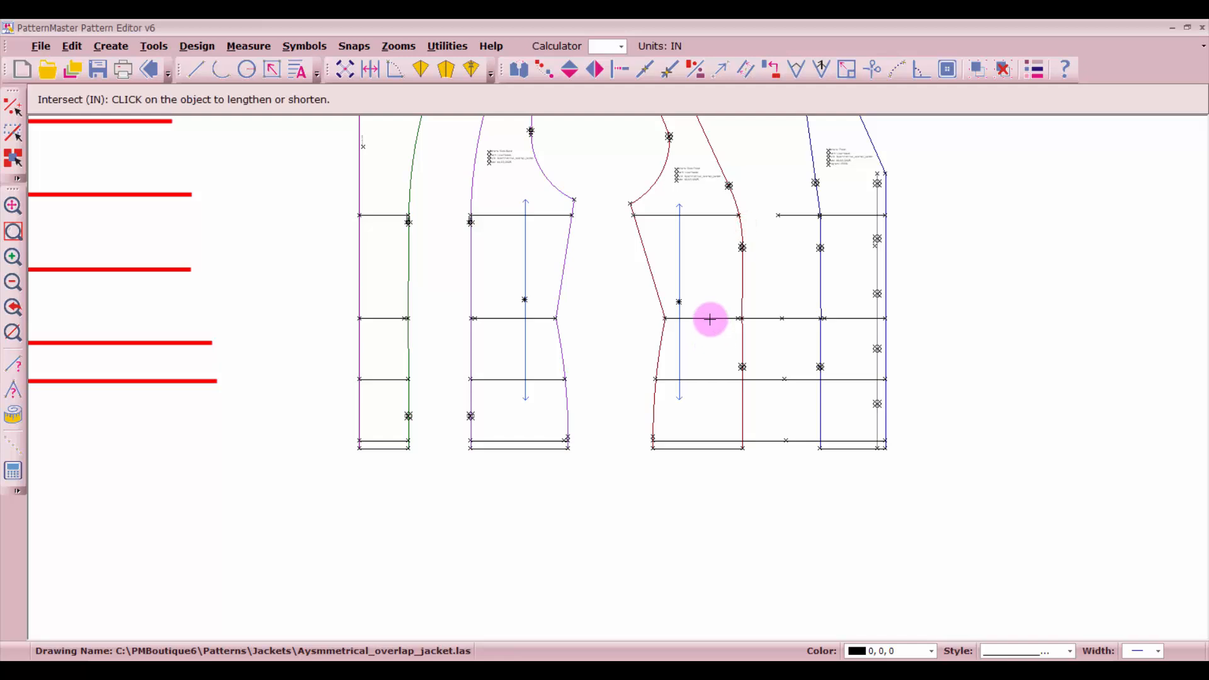
left_click(710, 319)
left_click(743, 340)
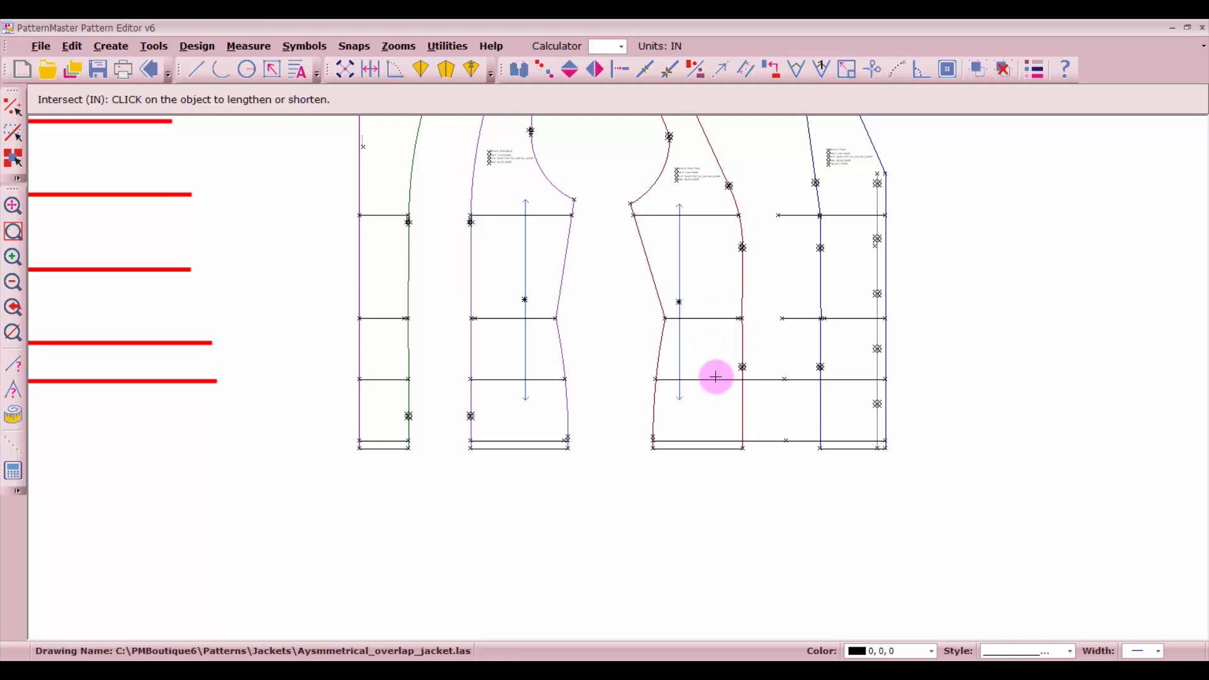
left_click(715, 379)
left_click(743, 399)
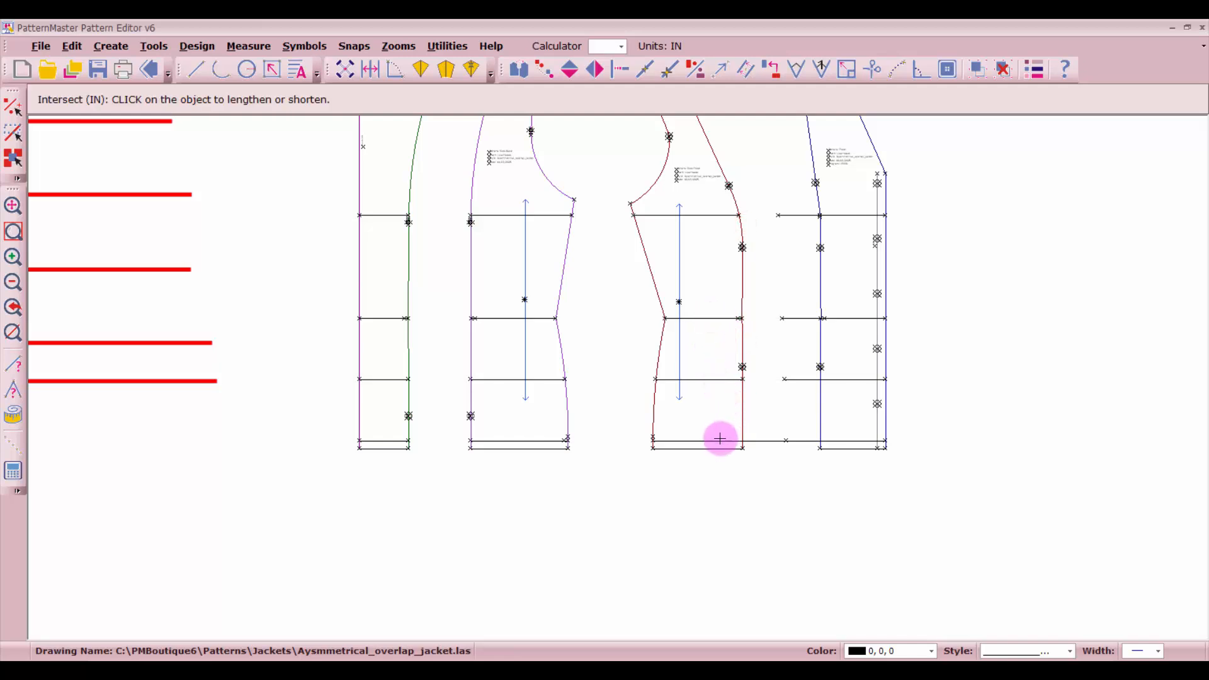
left_click(721, 440)
left_click(742, 417)
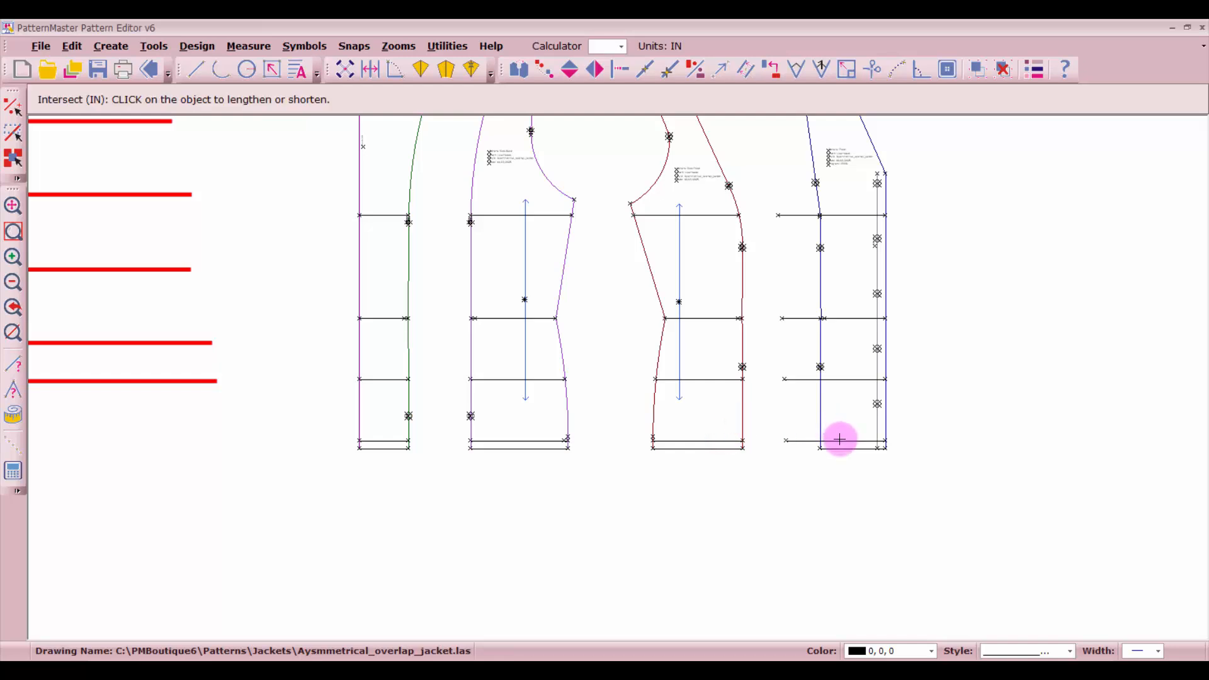
Trim the center front panel's four reference lines to its blue princess seam with Intersect.
left_click(840, 441)
left_click(821, 414)
left_click(852, 380)
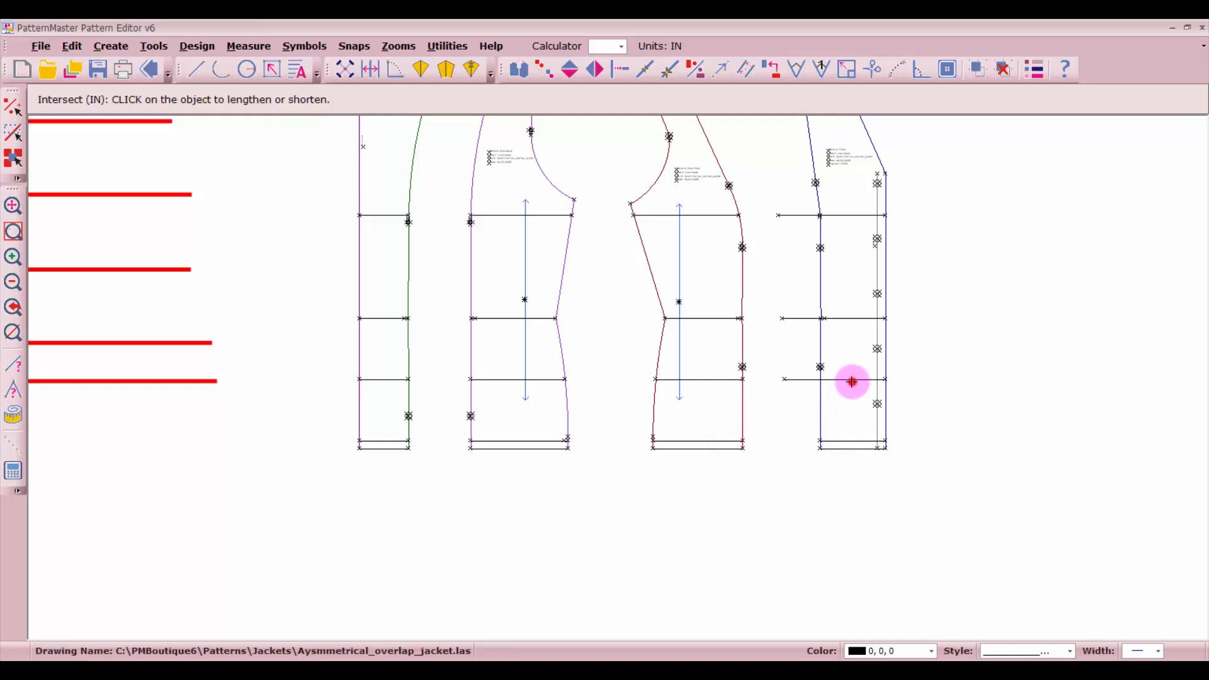
left_click(819, 343)
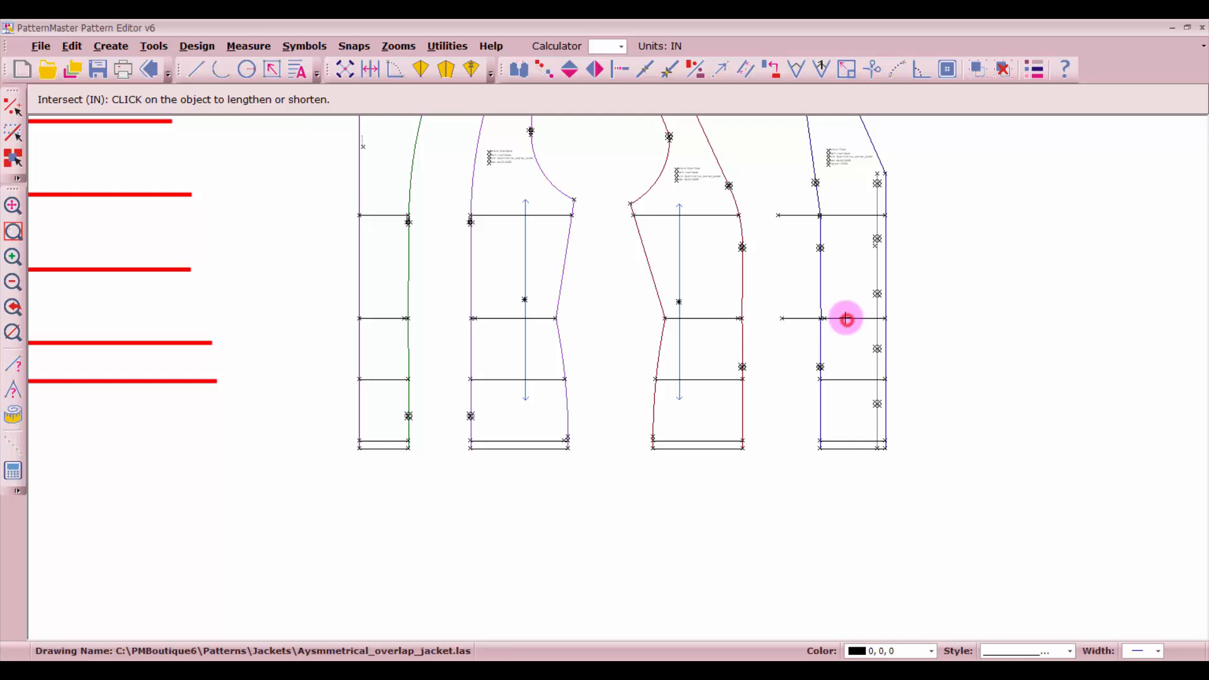
left_click(846, 319)
left_click(820, 294)
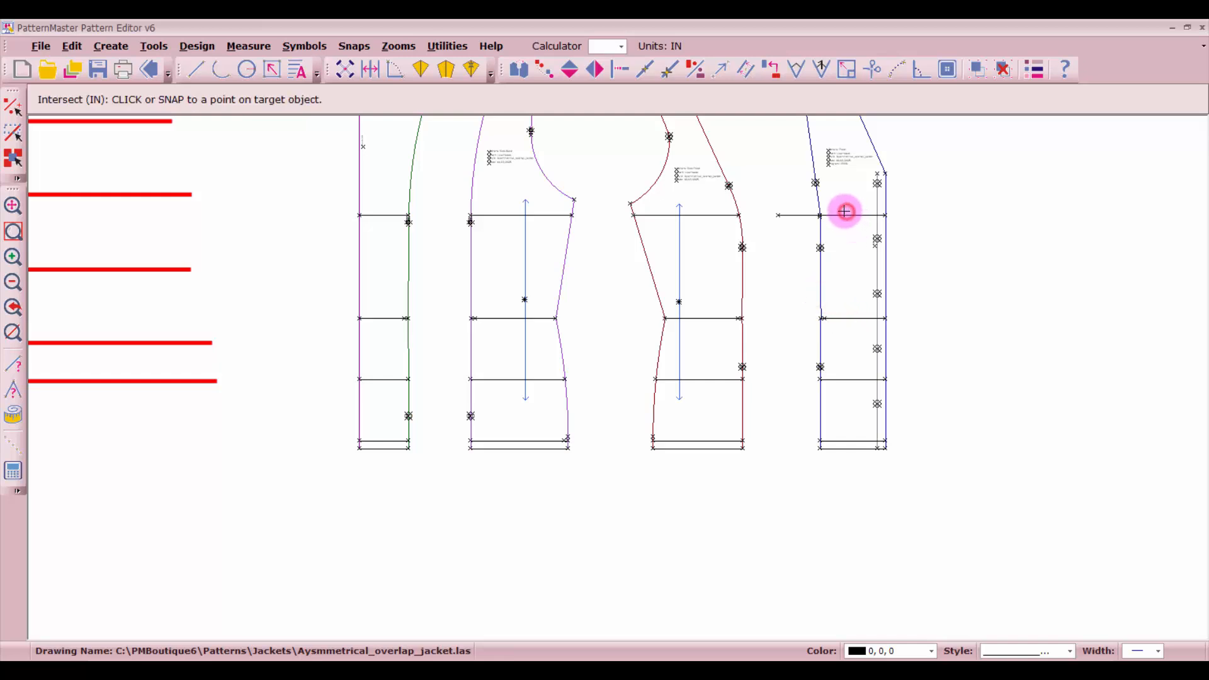
left_click(825, 228)
Group all objects of the red side front panel, including its trimmed reference lines and grainline.
scroll(787, 280, "down", 1)
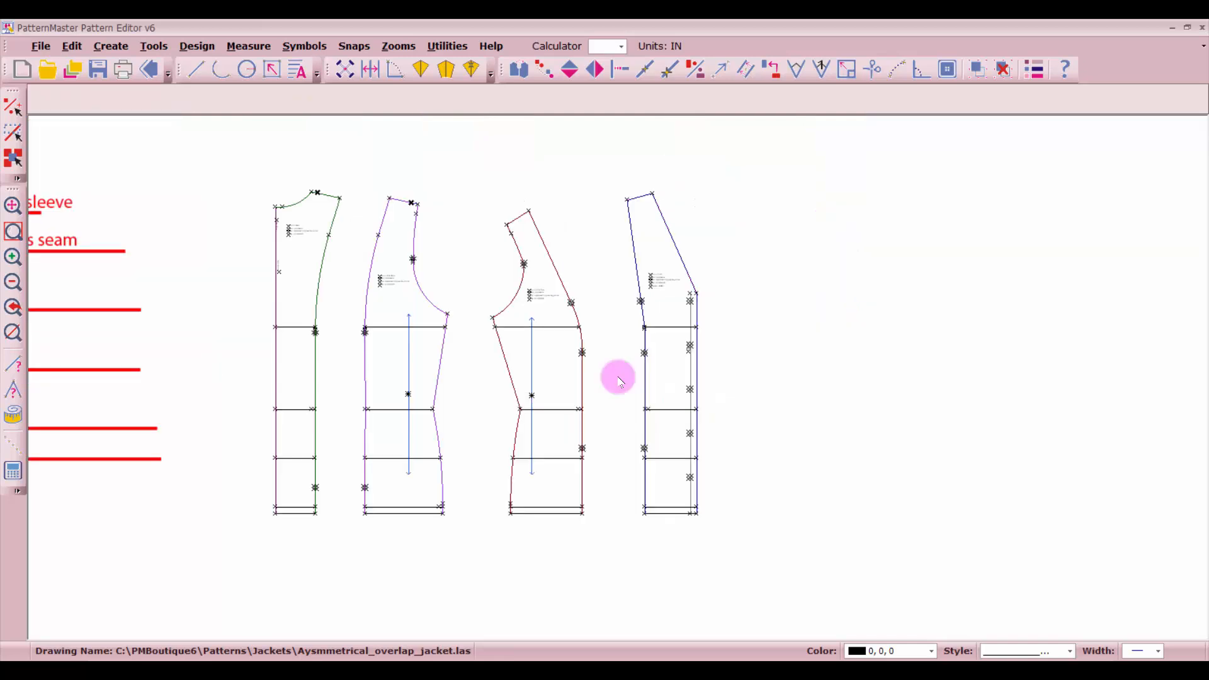
scroll(619, 380, "down", 1)
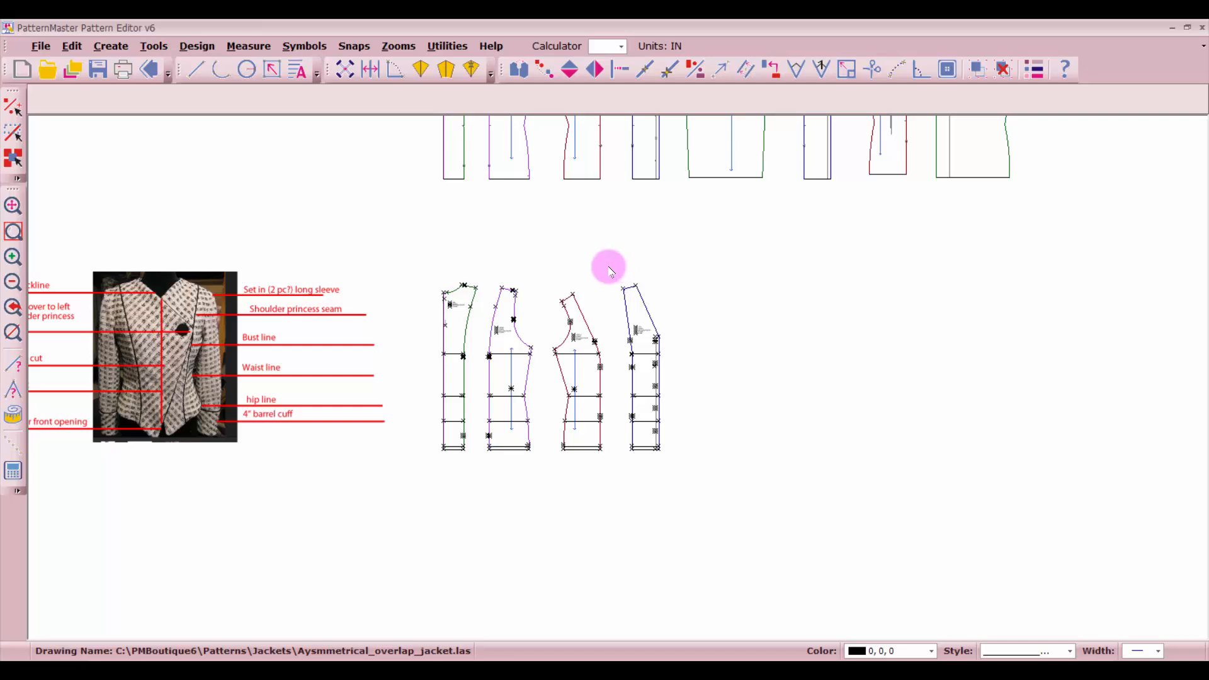
left_click_drag(609, 268, 555, 481)
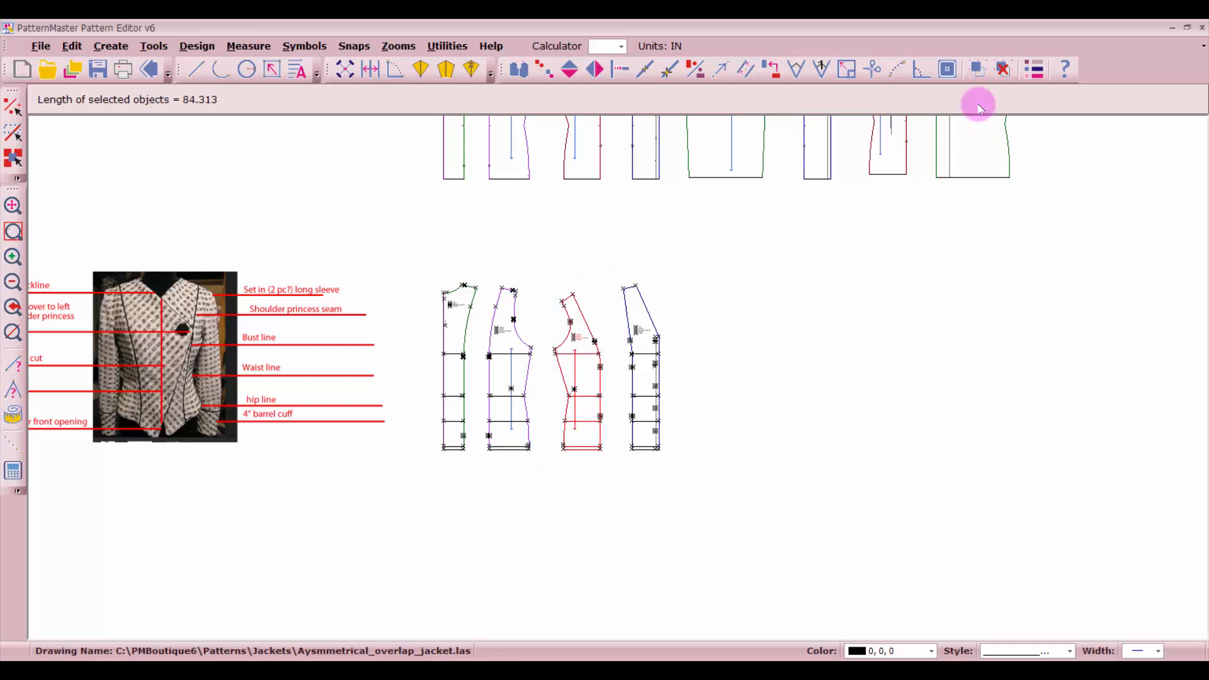
left_click(984, 71)
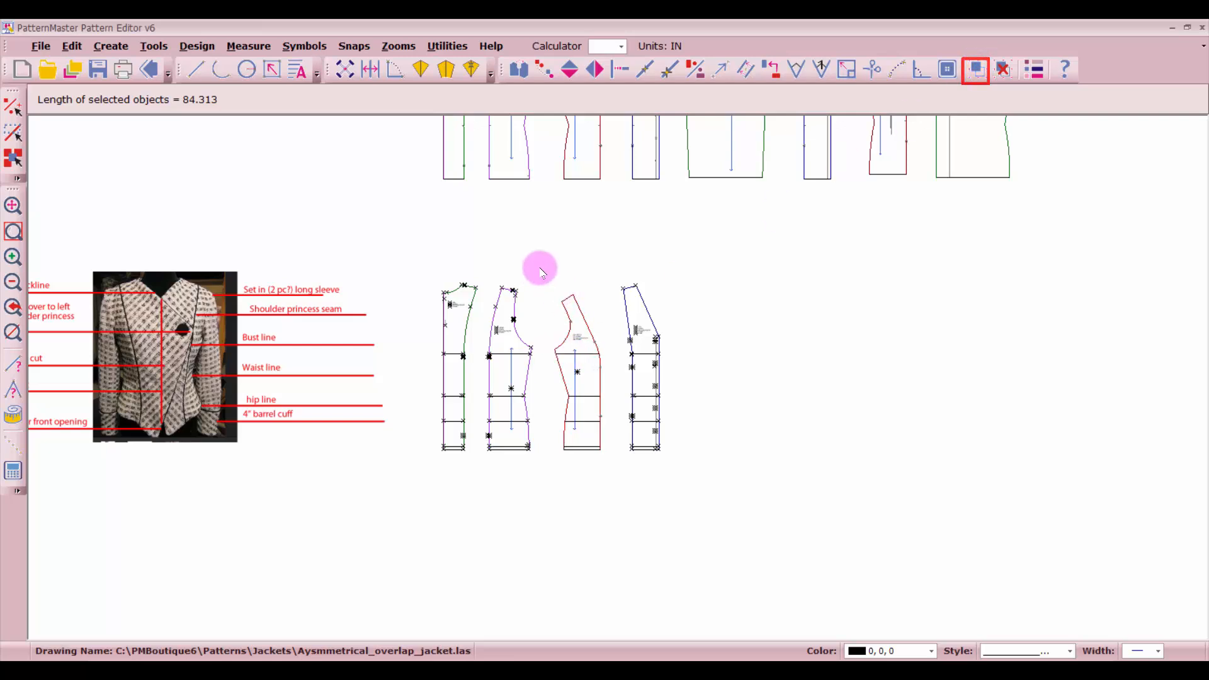
Group the objects of the purple side back panel and of the green center back panel, each as its own group.
left_click_drag(540, 263, 498, 465)
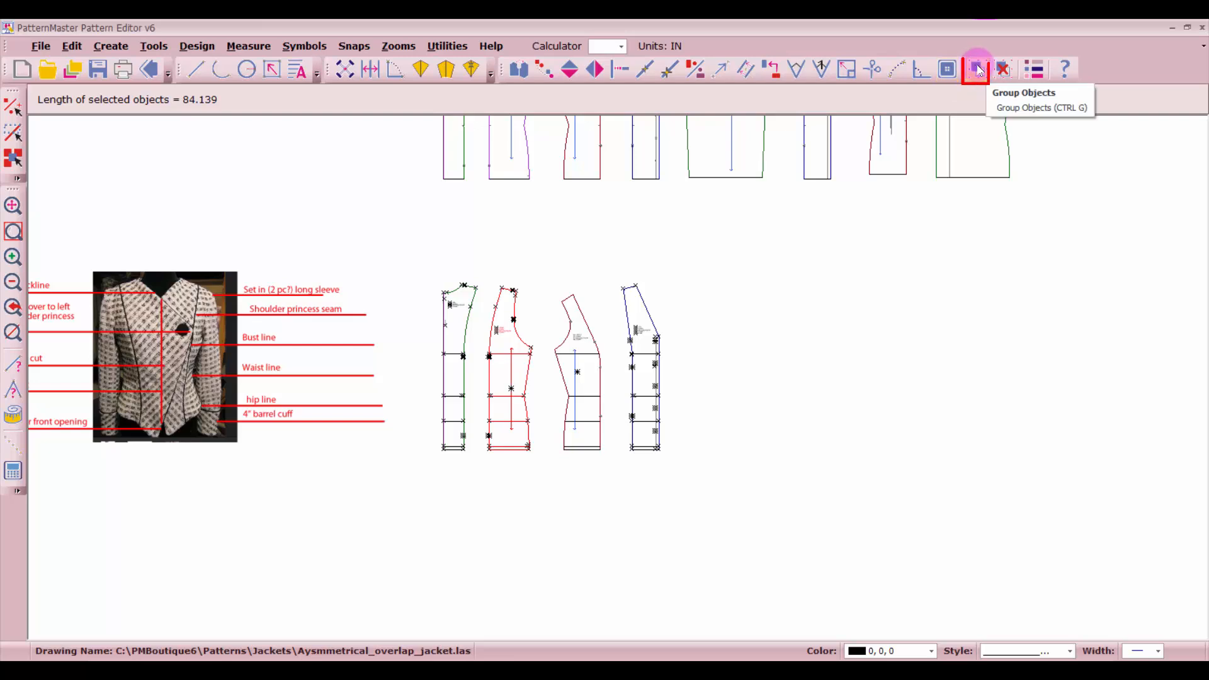
left_click(977, 69)
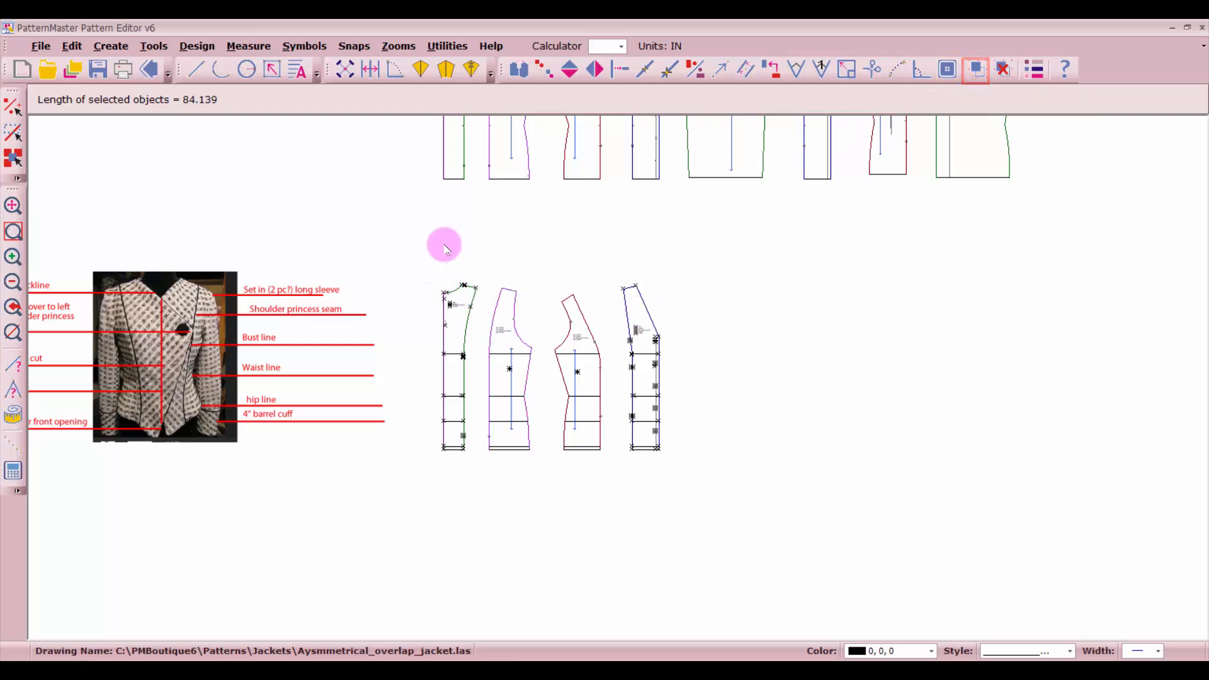
left_click_drag(435, 272, 476, 486)
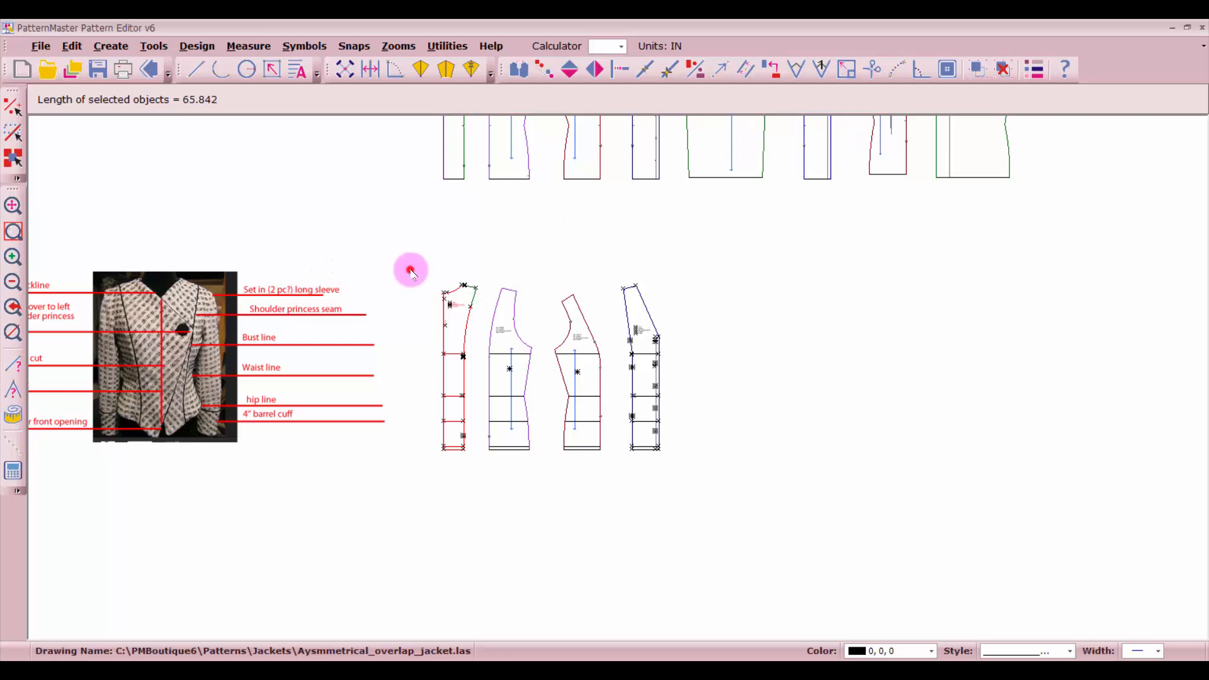
left_click_drag(413, 274, 487, 466)
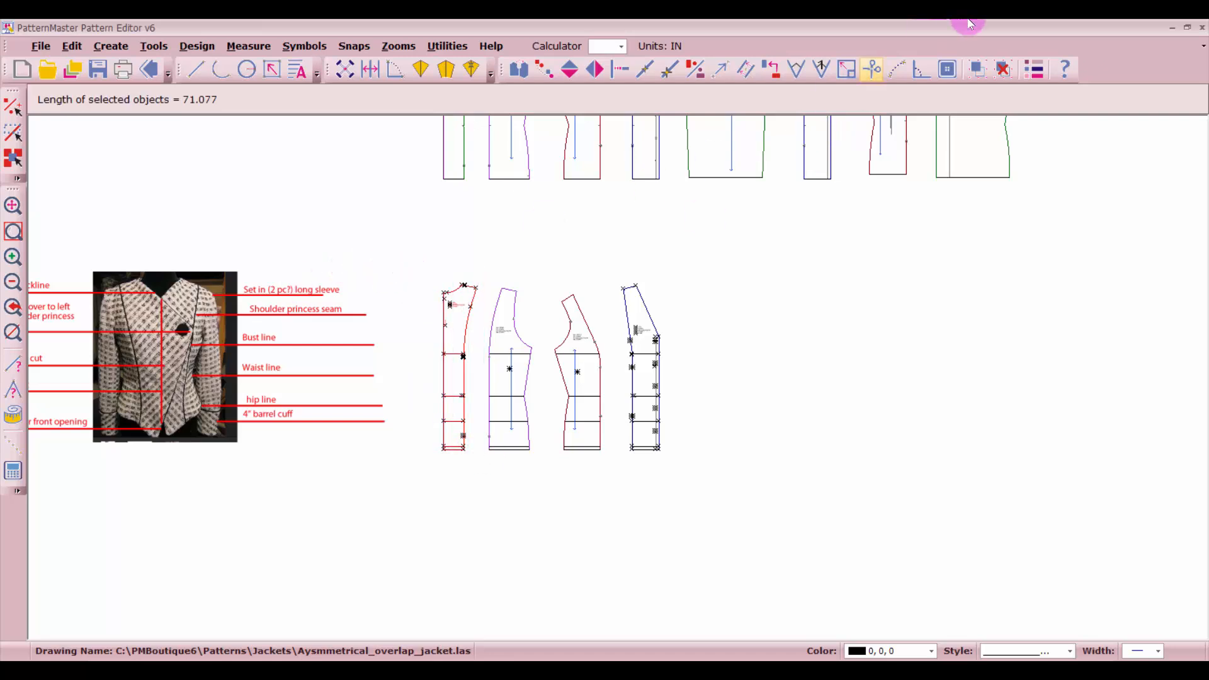
left_click(978, 71)
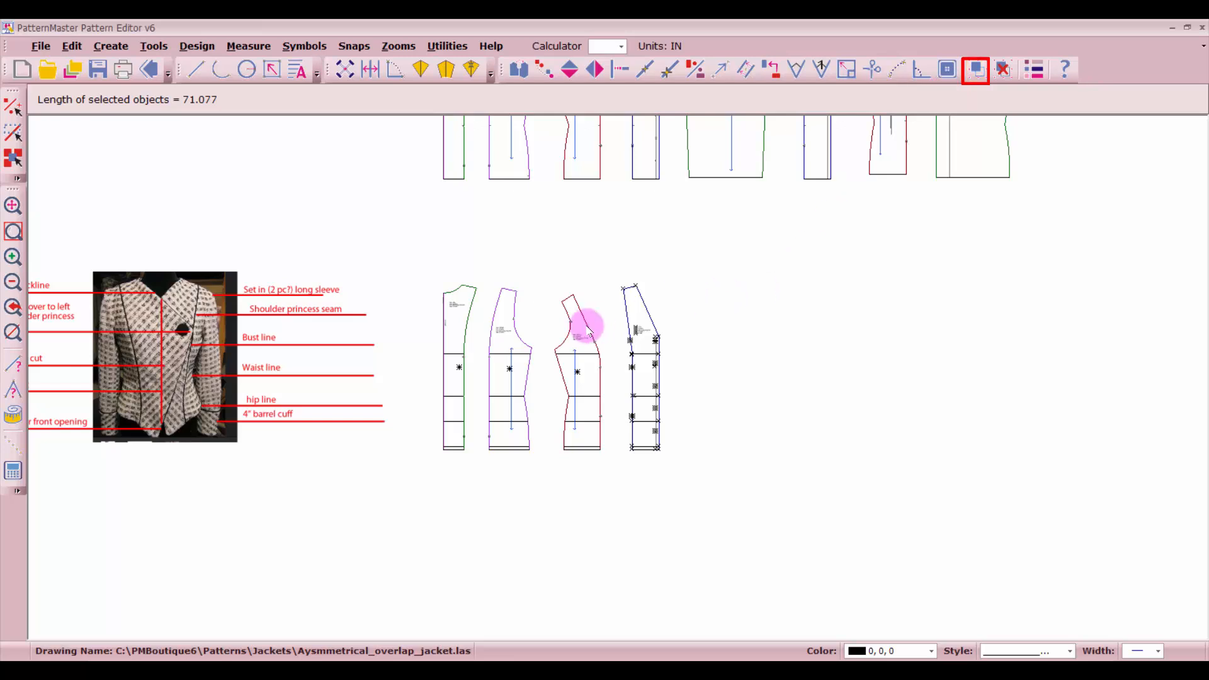
Move all four body panels together horizontally away from the reference photo to make room beside the center back.
left_click_drag(428, 236, 696, 502)
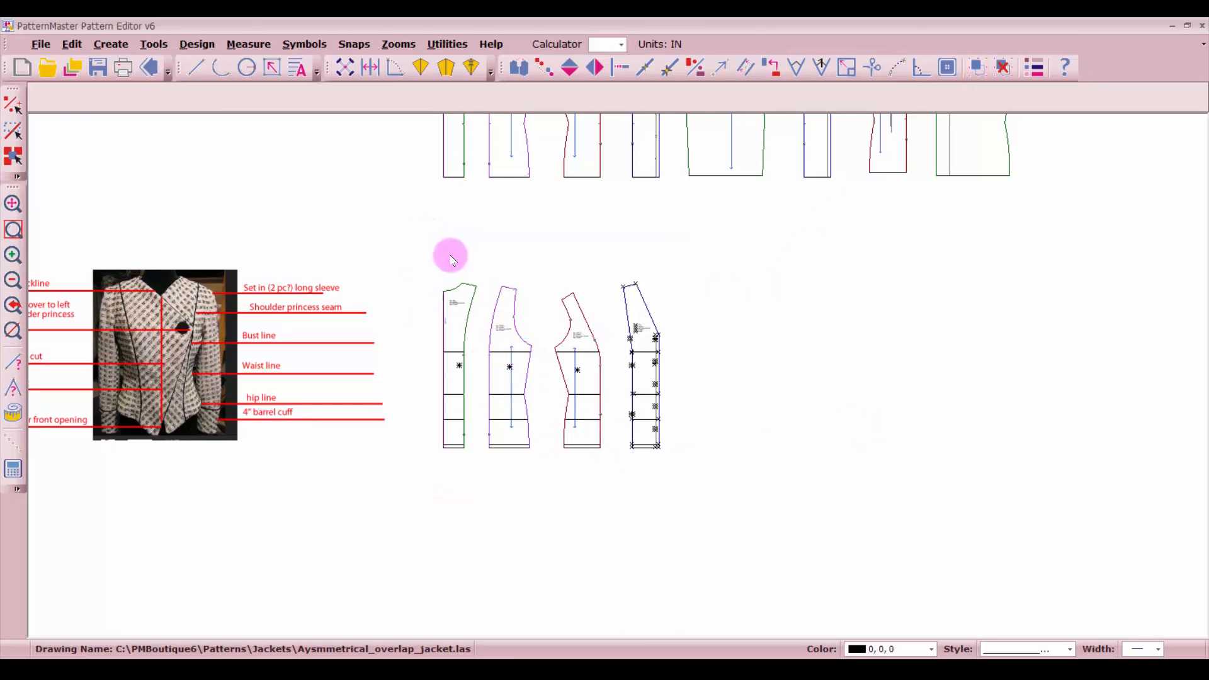
left_click_drag(423, 235, 695, 474)
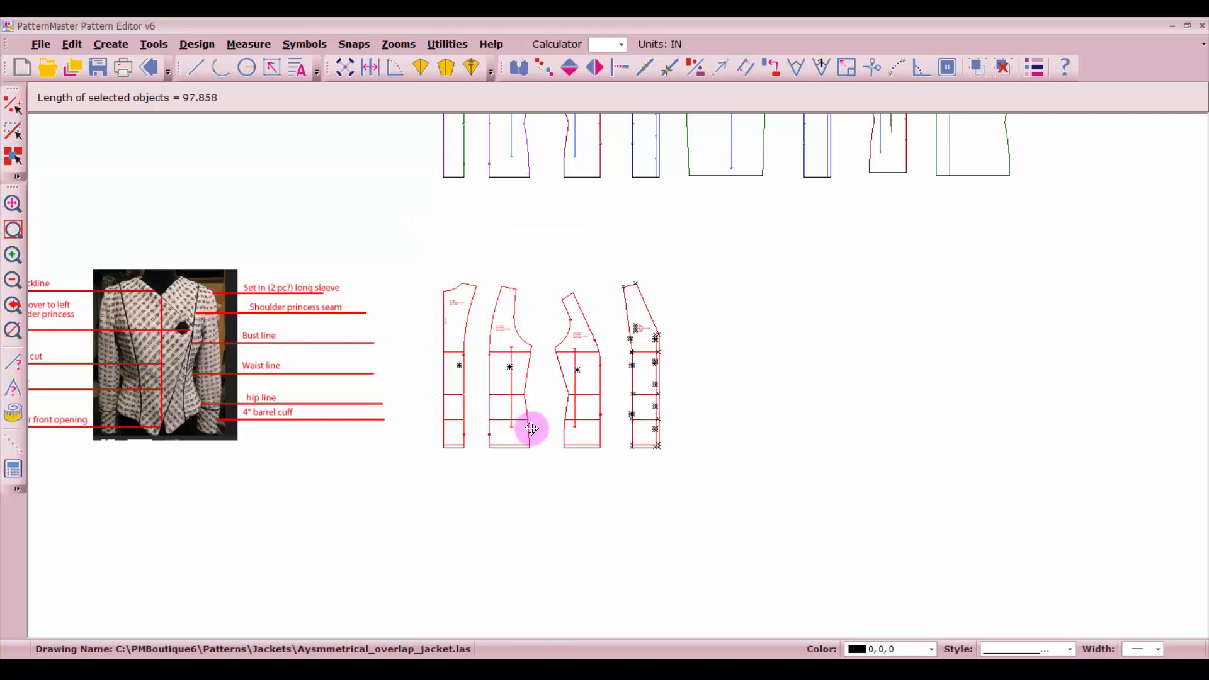
left_click_drag(526, 427, 639, 426)
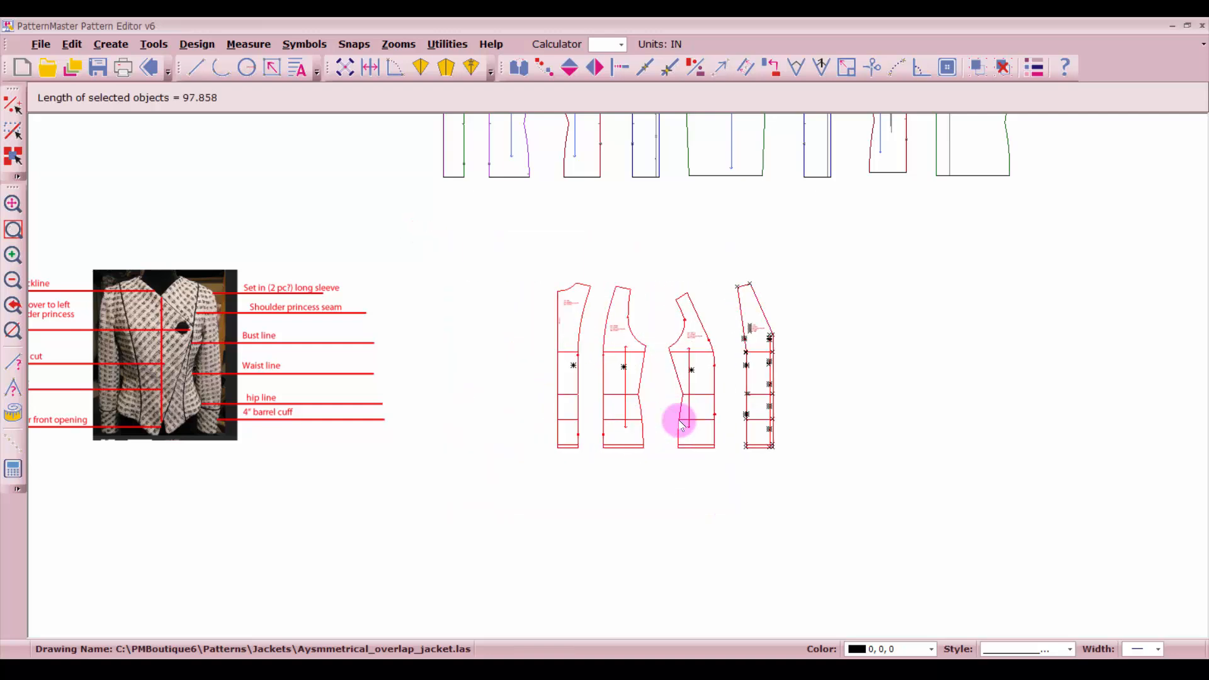
left_click(886, 343)
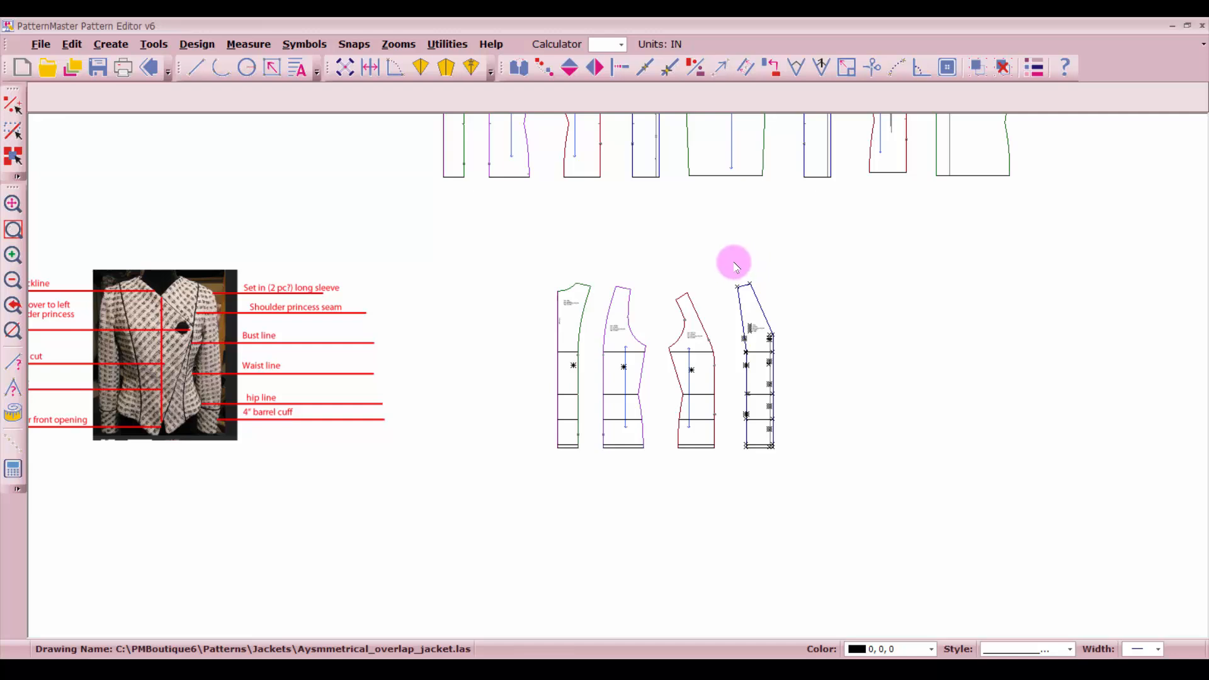
Copy the center front panel into the free space between the reference photo and the center back panel.
left_click_drag(732, 263, 813, 488)
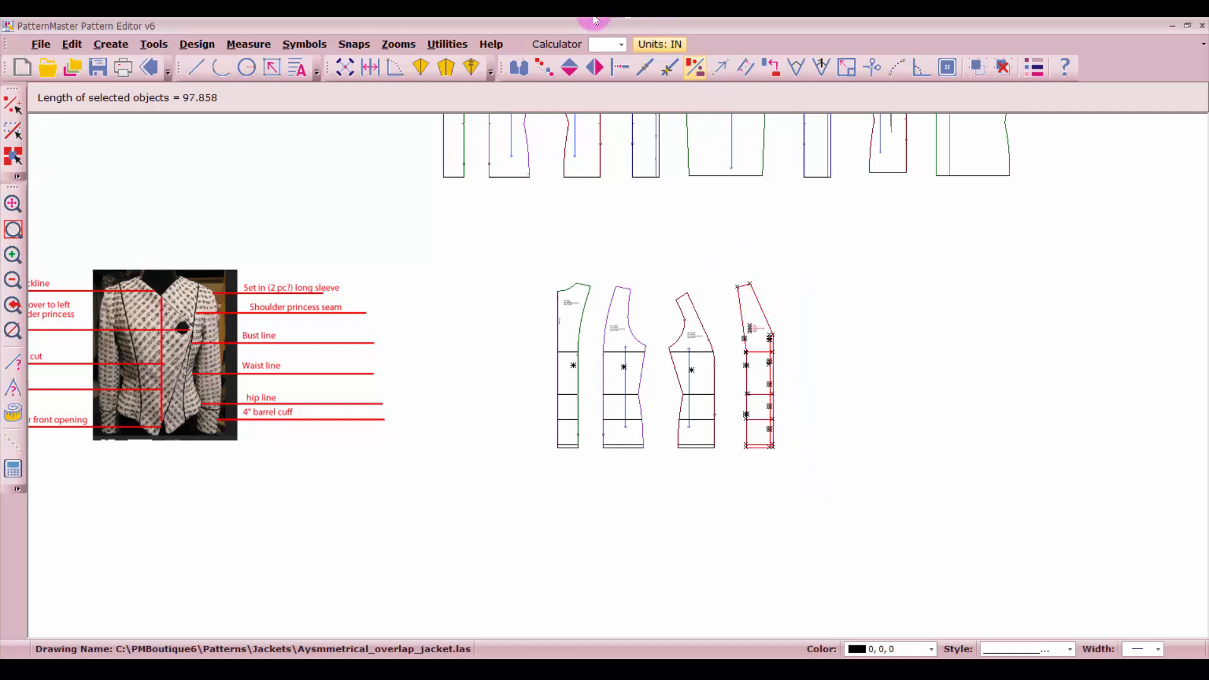
left_click(546, 70)
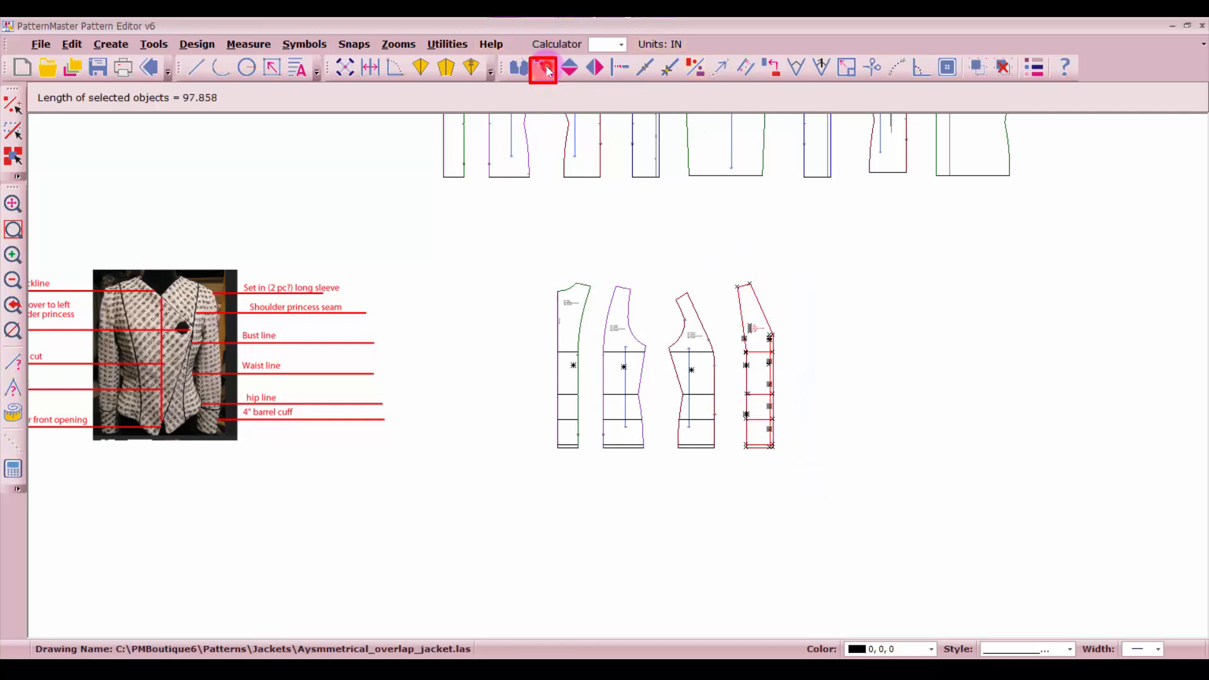
left_click(259, 370)
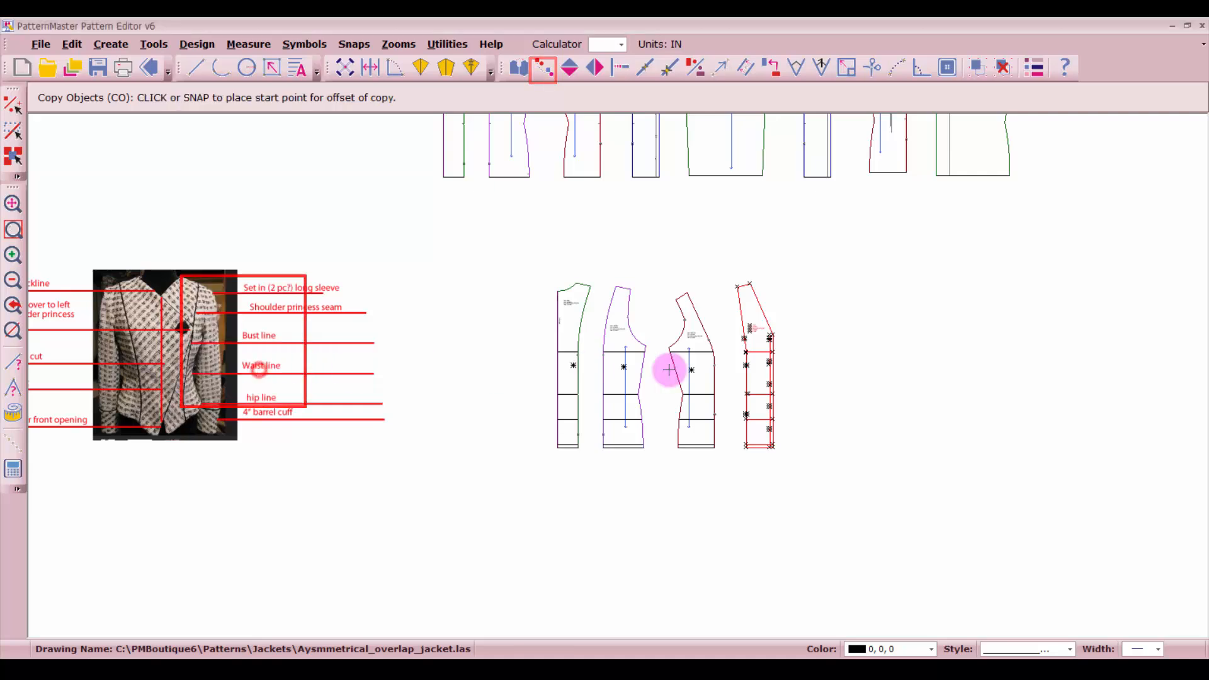
left_click(767, 373)
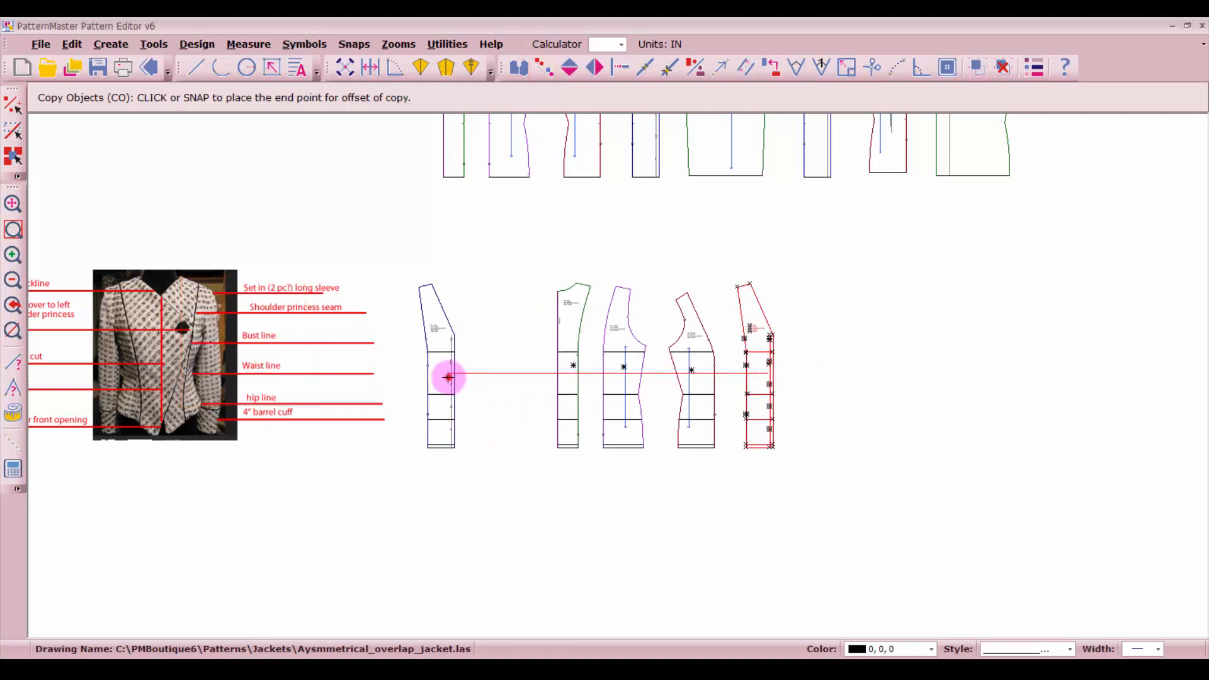
left_click(450, 379)
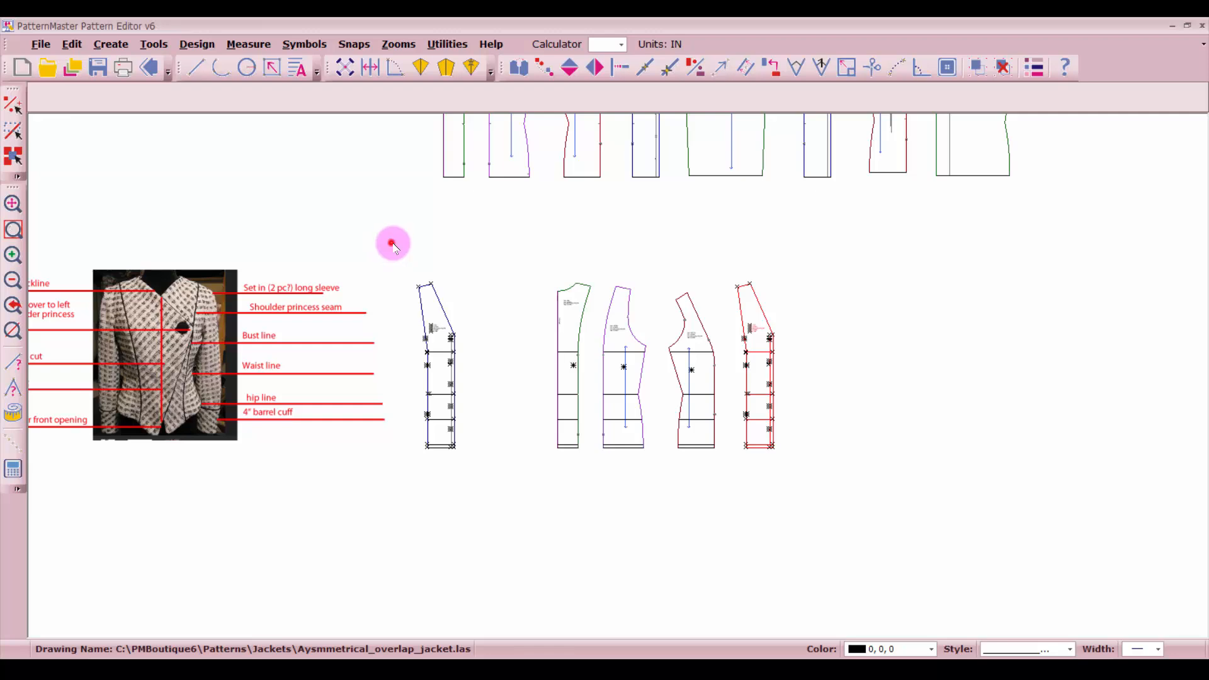
Mirror the copied center front panel across its center front edge to form a full front with both halves.
left_click_drag(391, 245, 488, 463)
scroll(618, 378, "up", 2)
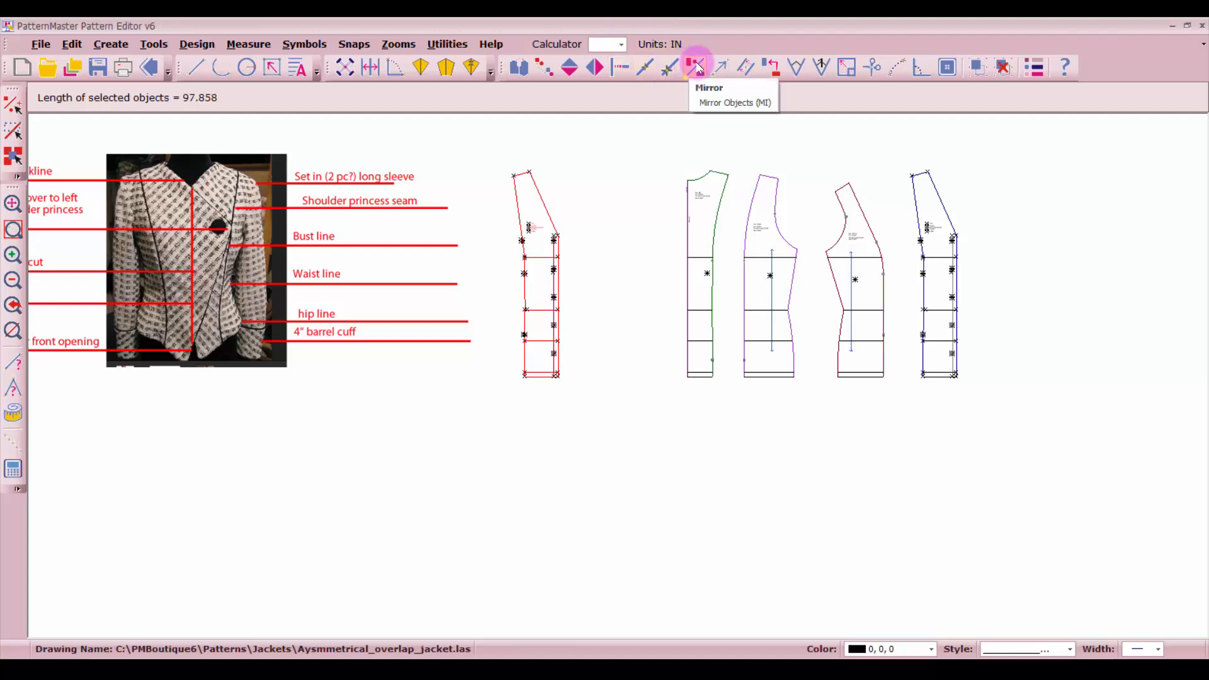
left_click(539, 296)
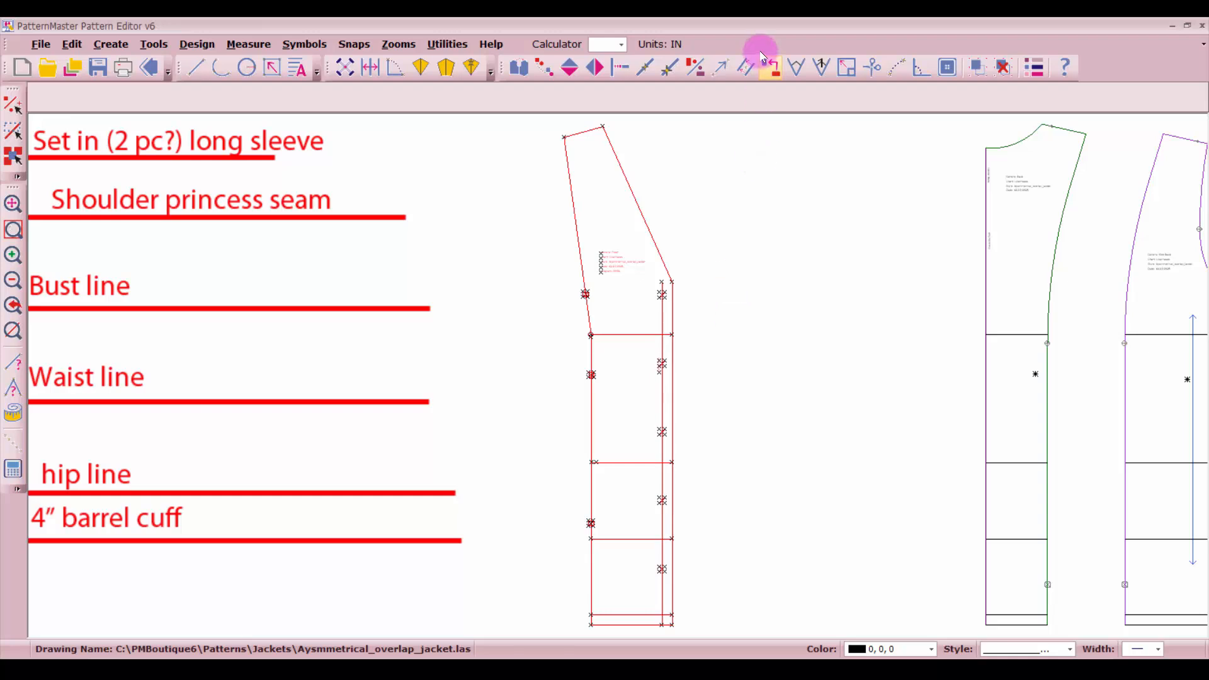
left_click(696, 69)
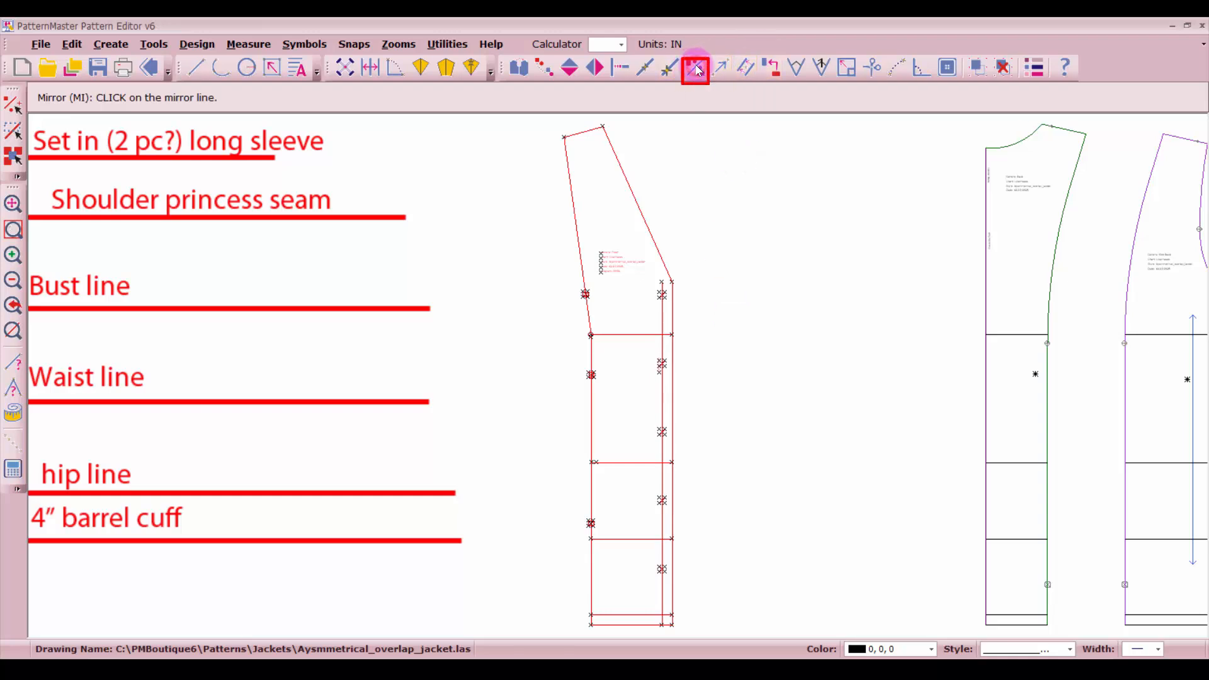
left_click(673, 322)
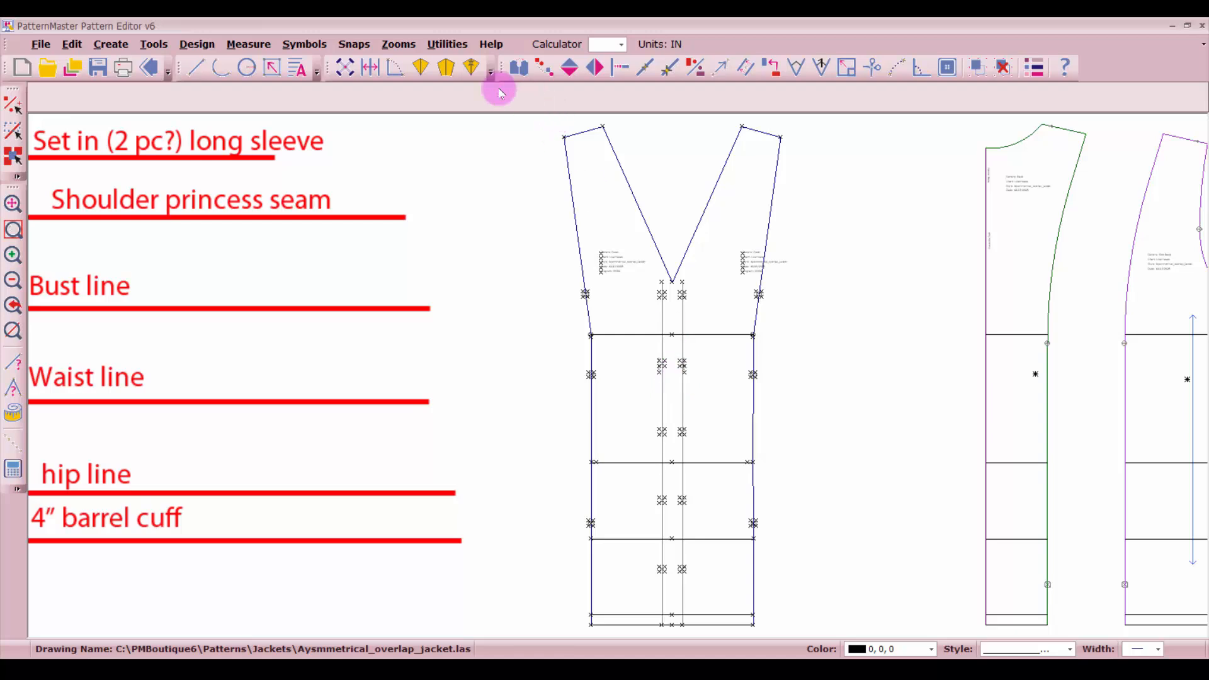
Draw a center front line from the V-neck point to the hem and delete the mirrored half's label text.
left_click(192, 69)
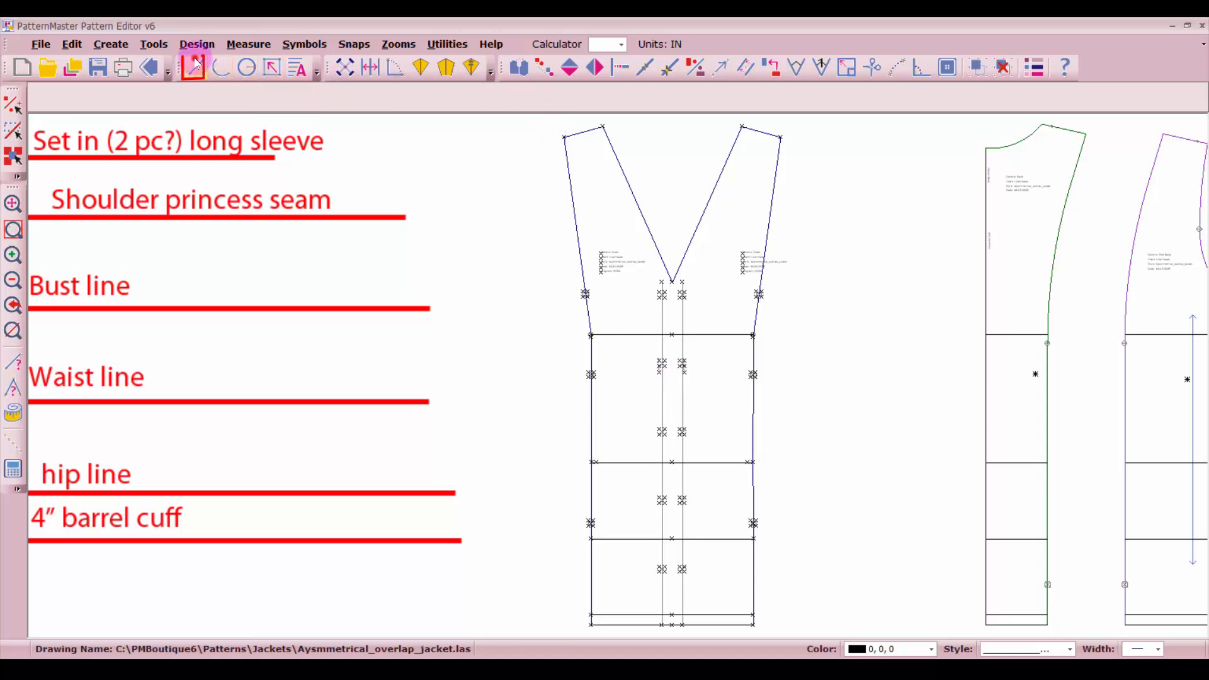
left_click(672, 282)
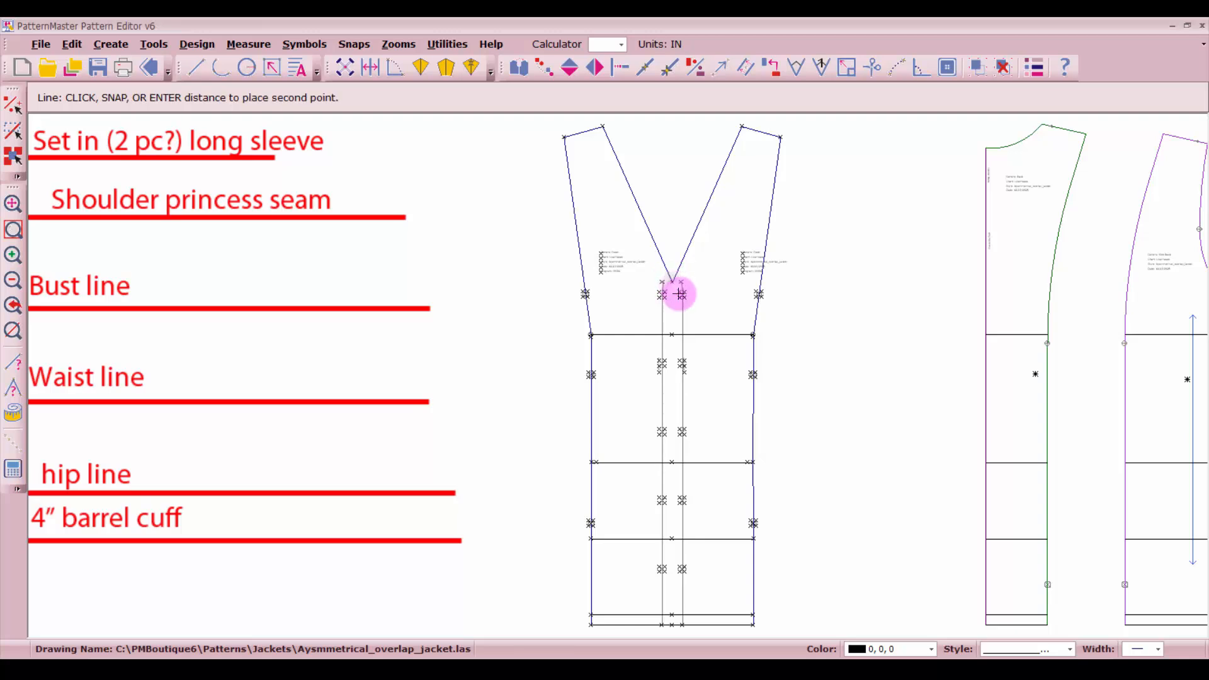
left_click(673, 625)
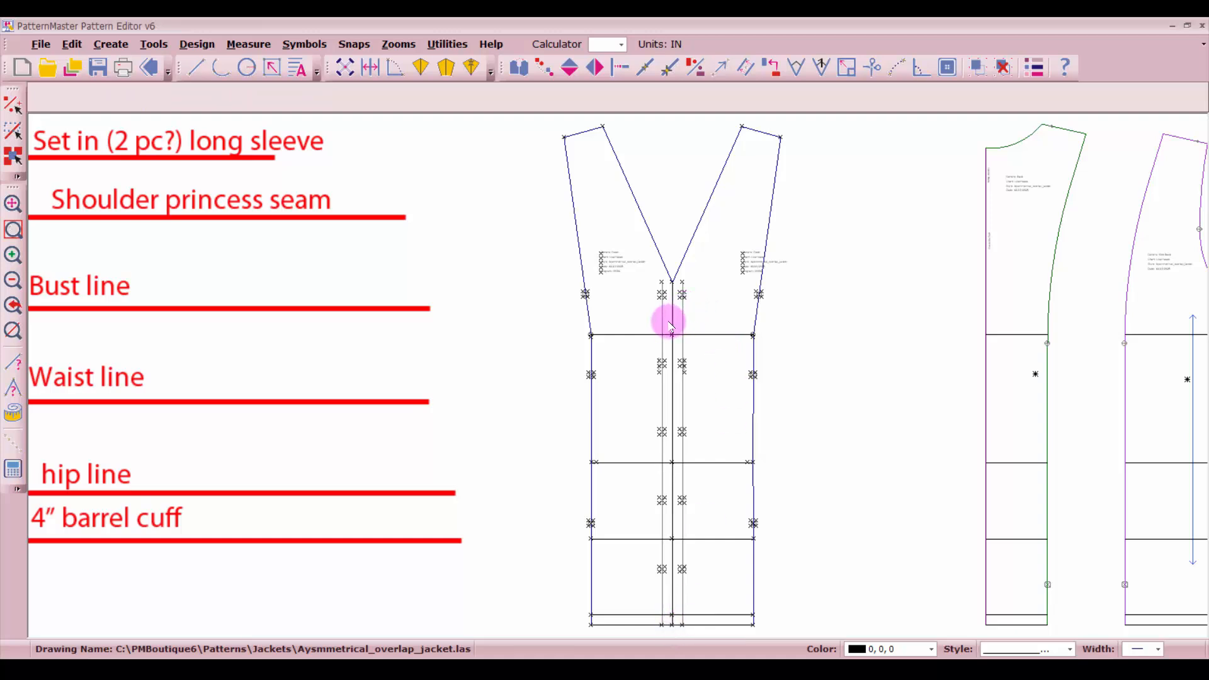
mouse_move(735, 212)
left_mouse_down()
mouse_move(745, 321)
mouse_move(753, 280)
left_mouse_up()
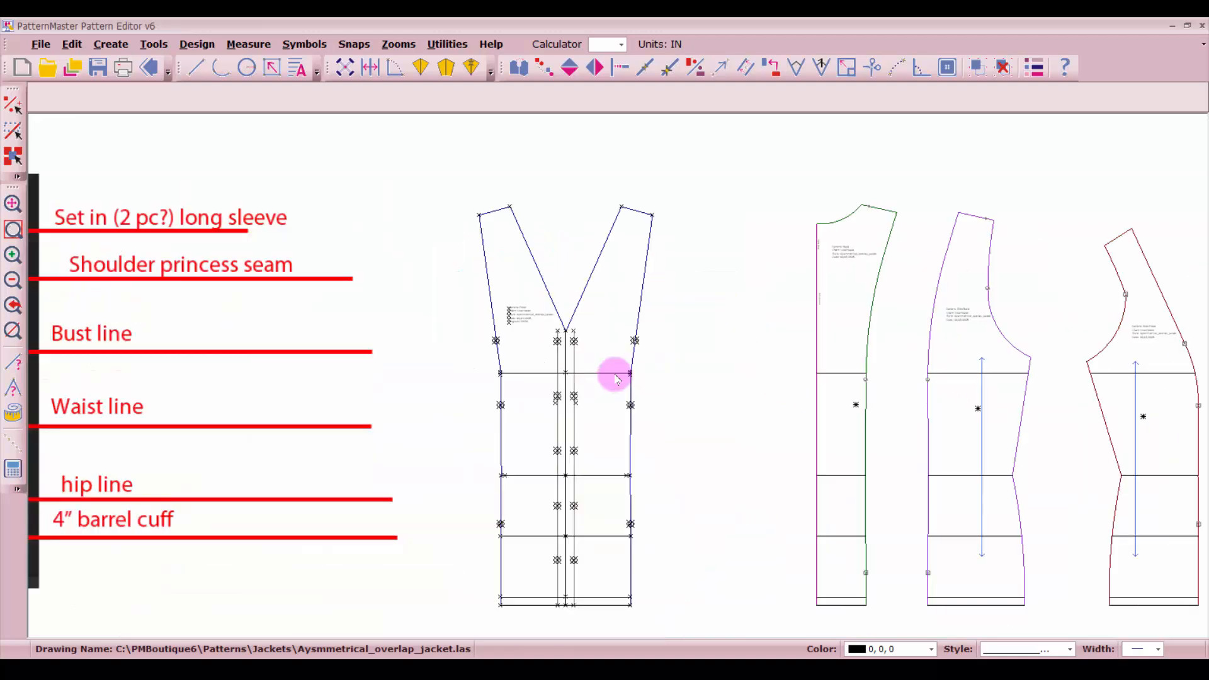
Offset the bust line on both halves of the full front 2 inches upward.
scroll(617, 378, "up", 3)
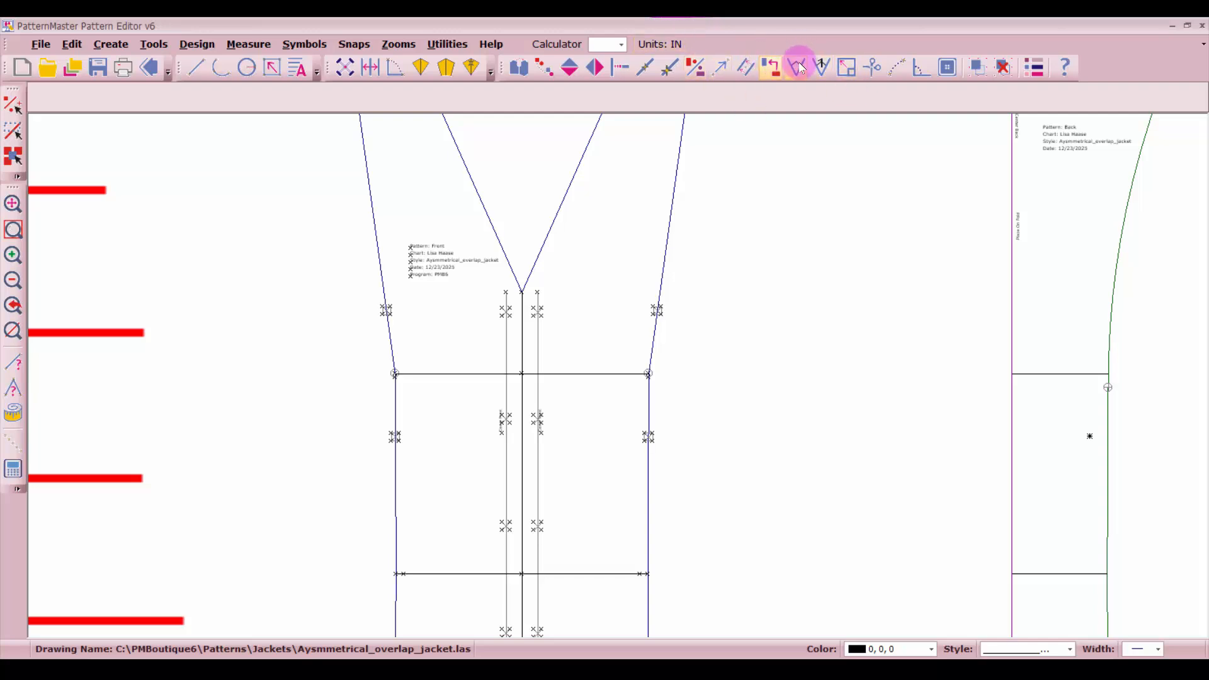
left_click(747, 68)
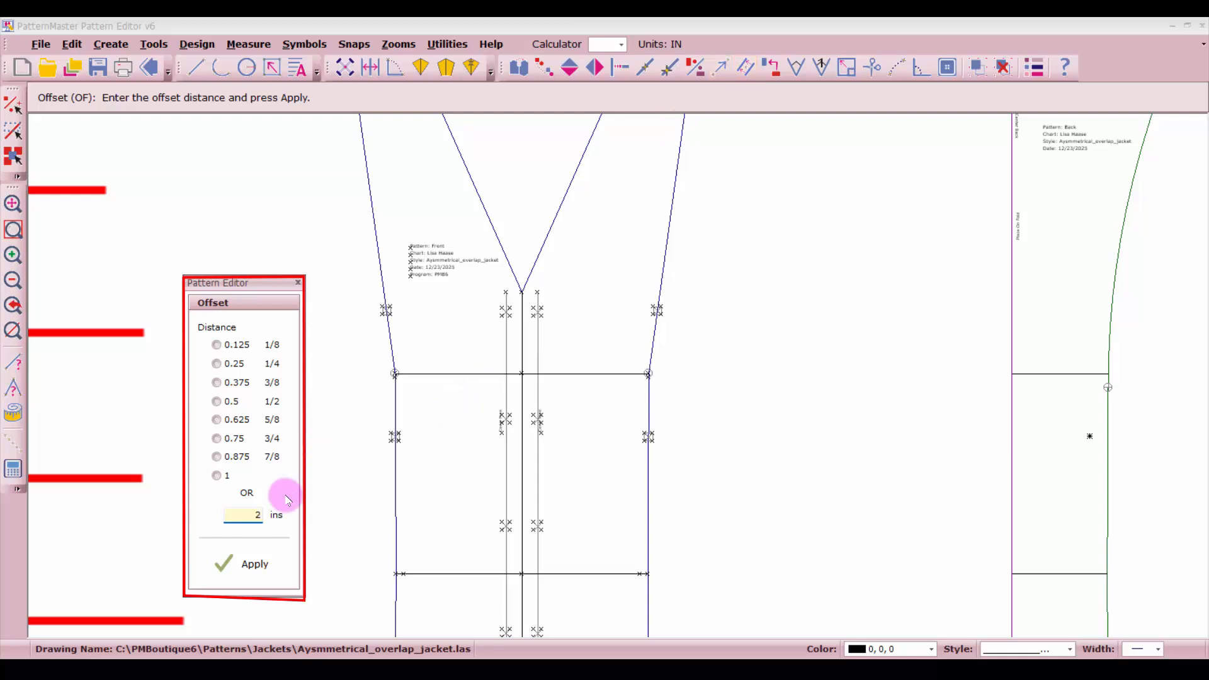
left_click(254, 565)
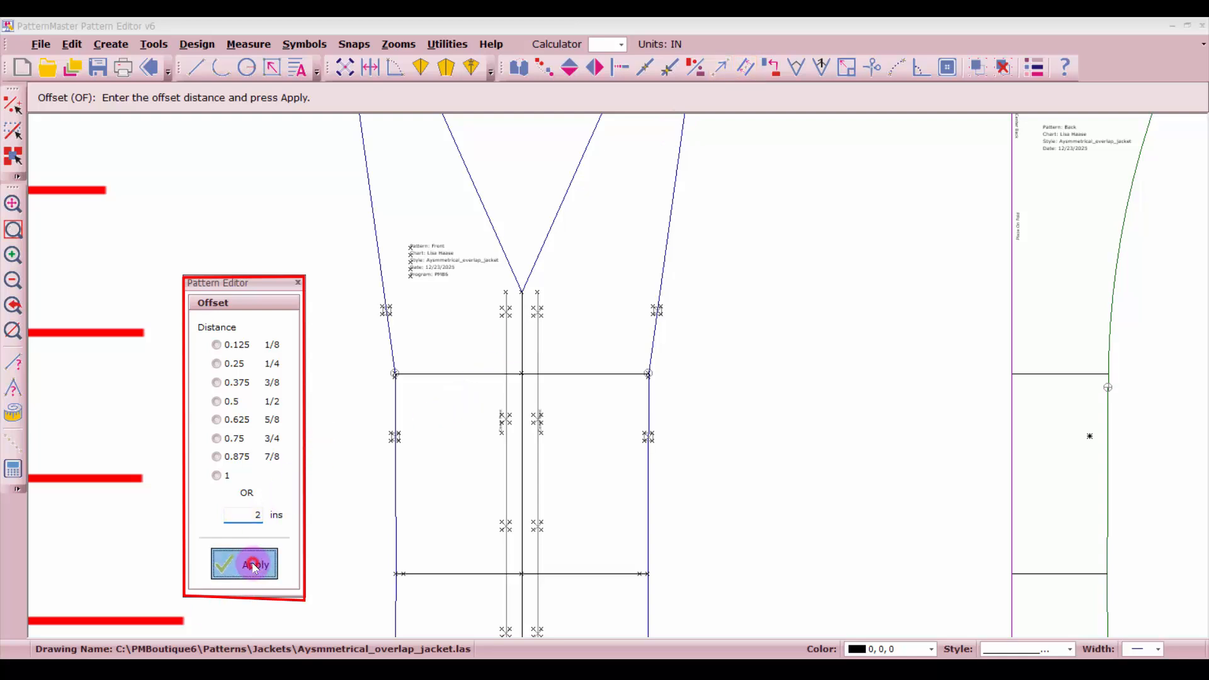
left_click(581, 366)
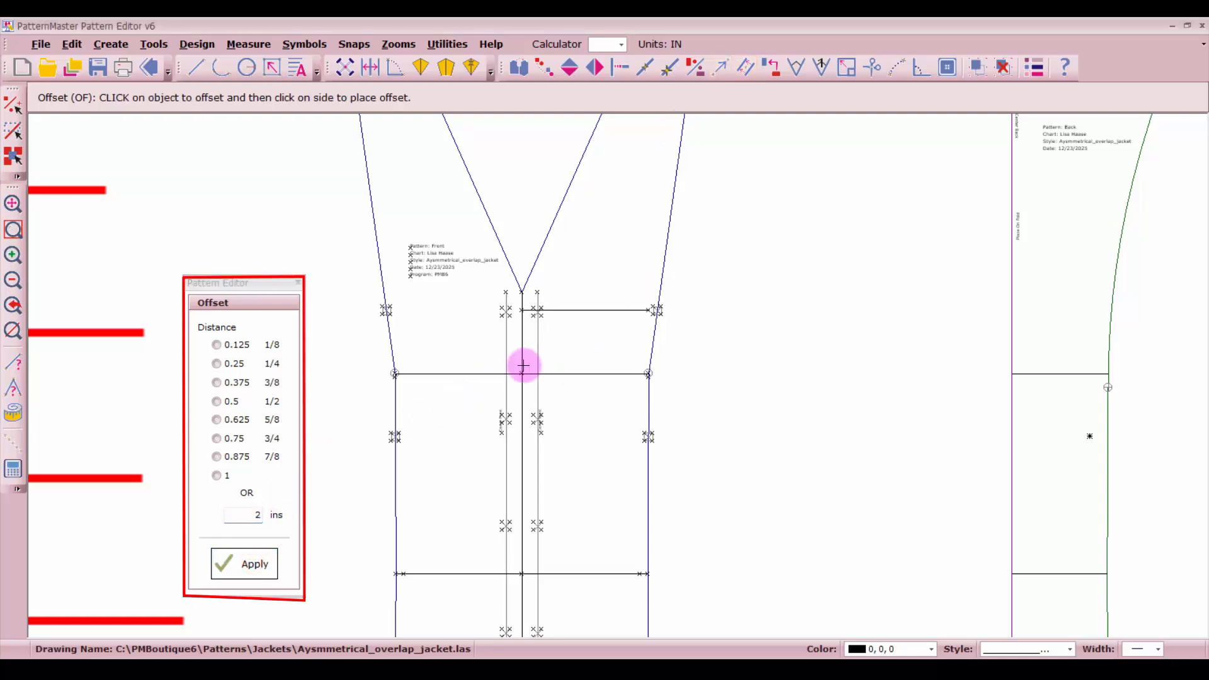
left_click(466, 373)
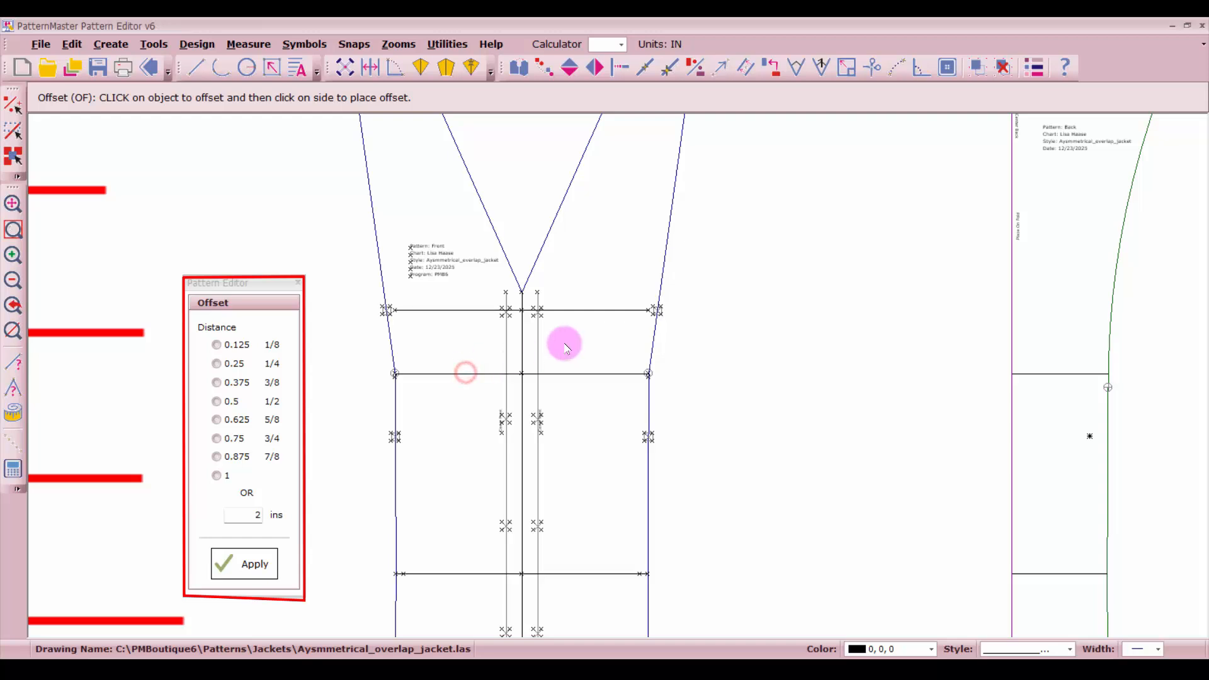
right_click(825, 293)
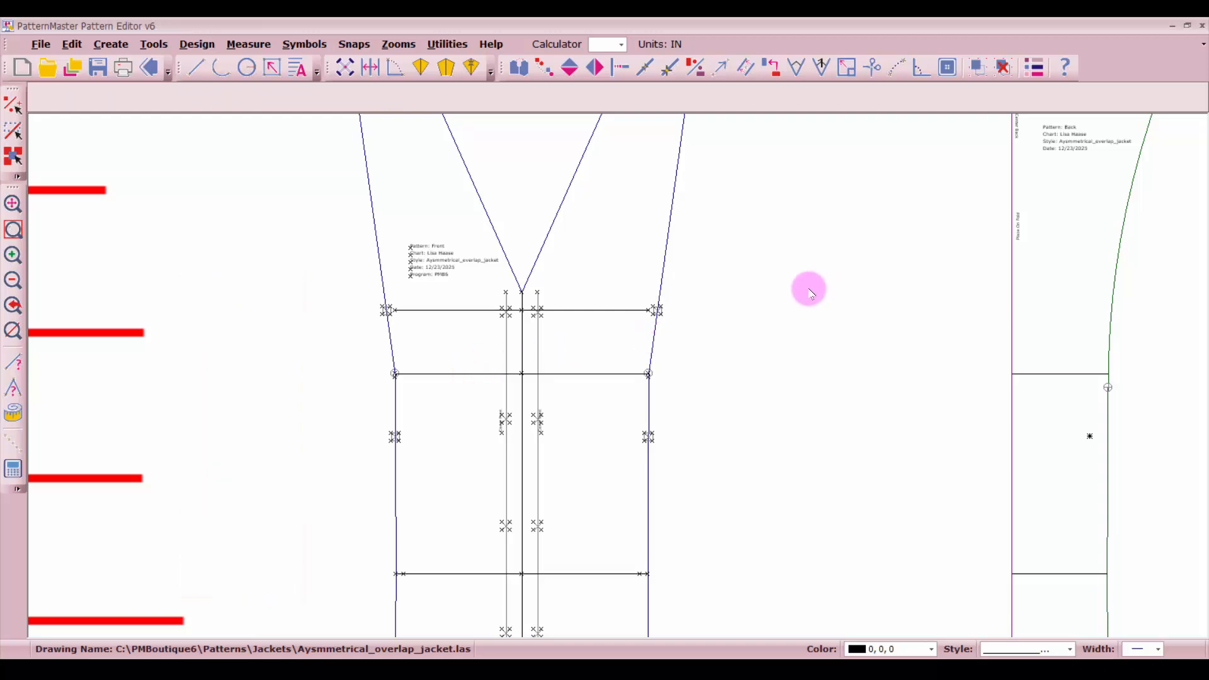
scroll(721, 367, "down", 2)
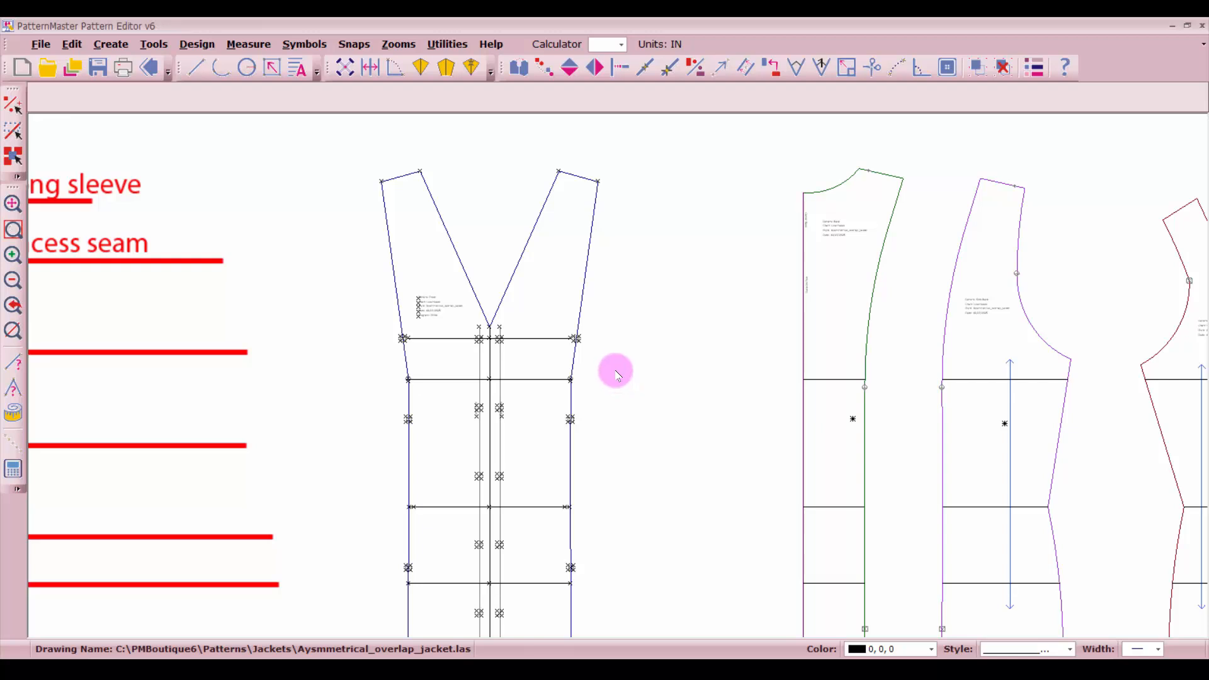
scroll(614, 362, "down", 2)
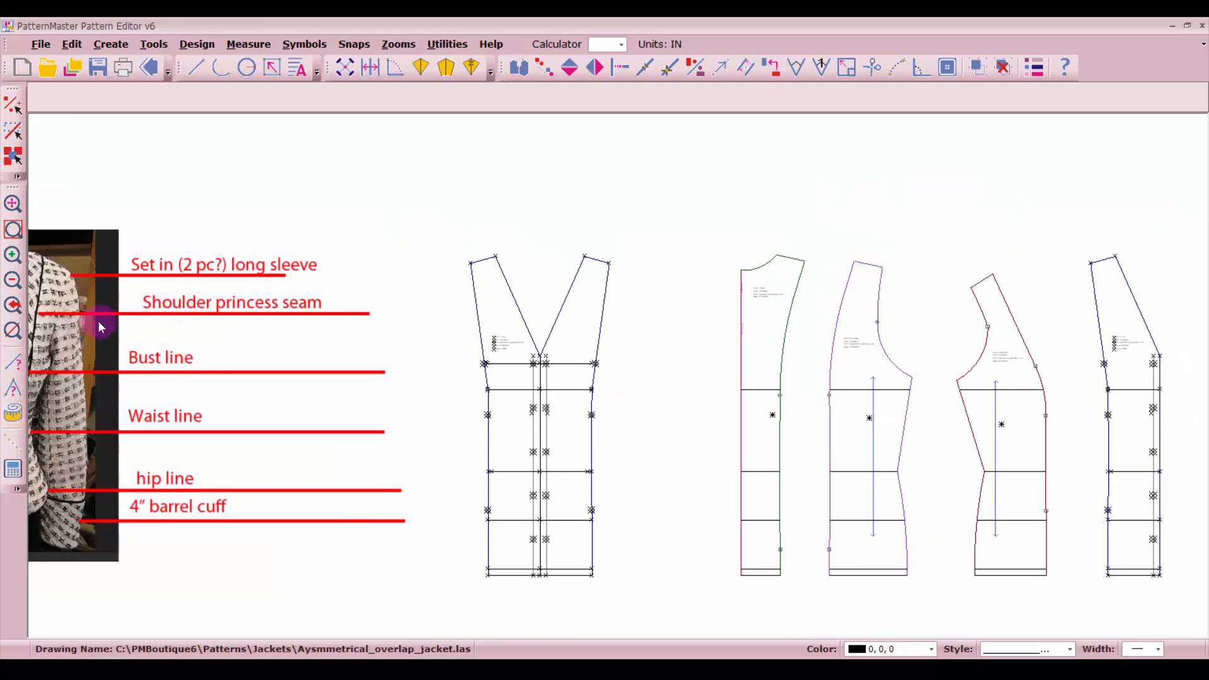
scroll(58, 334, "down", 1)
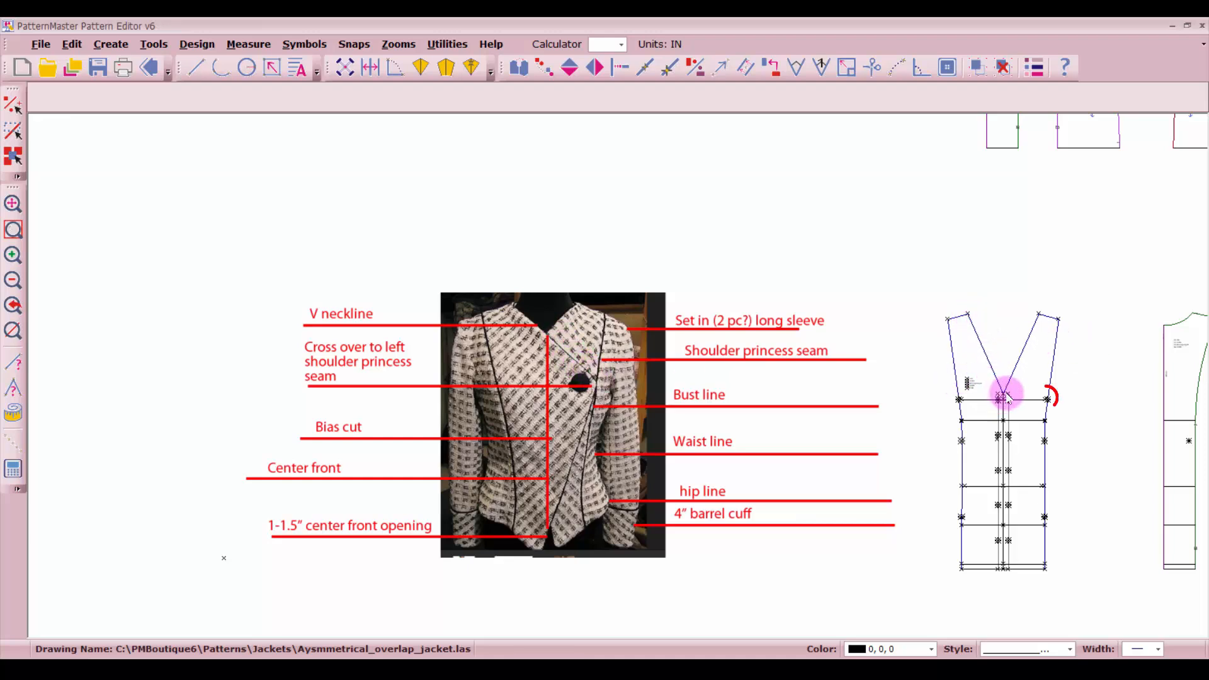
Extend both ends of the raised bust line to the princess seams of the full front with Intersect.
left_click(1047, 399)
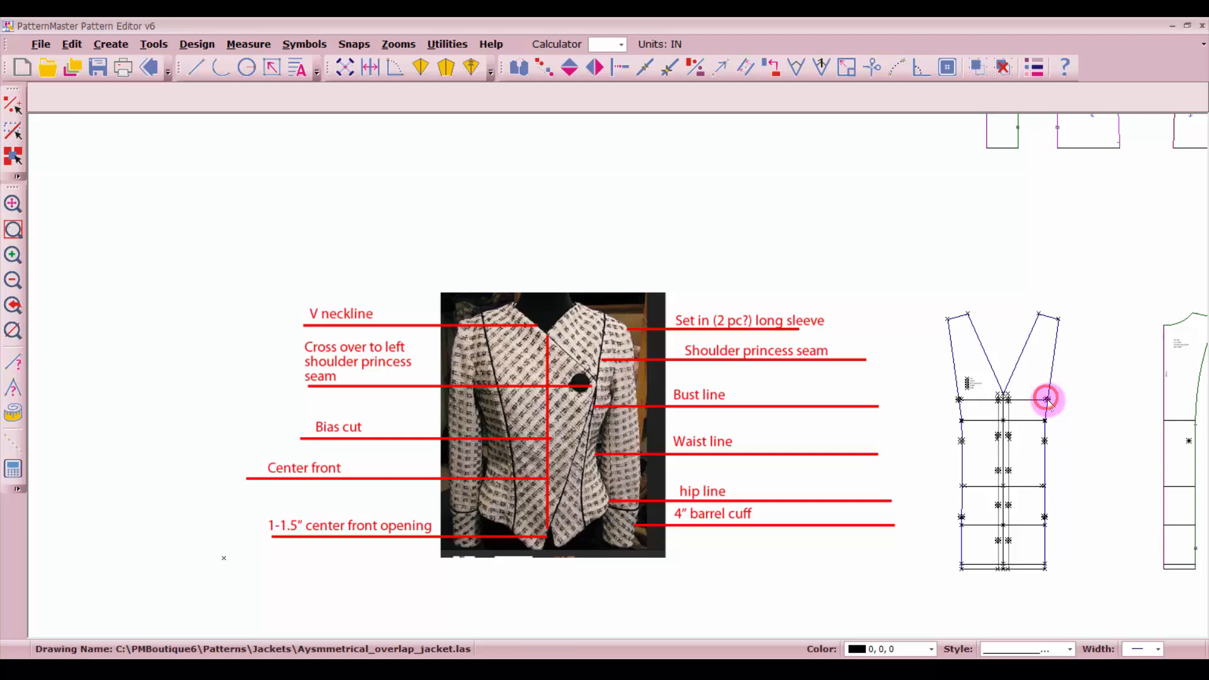
scroll(1046, 399, "up", 3)
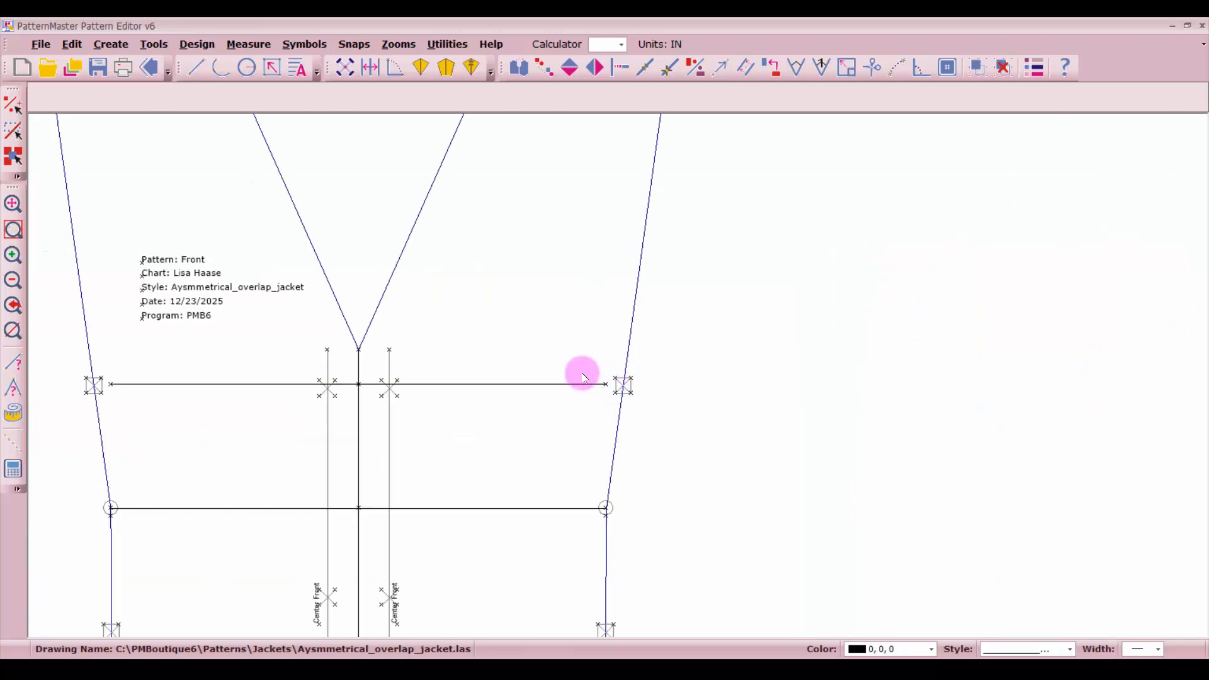
left_click(619, 68)
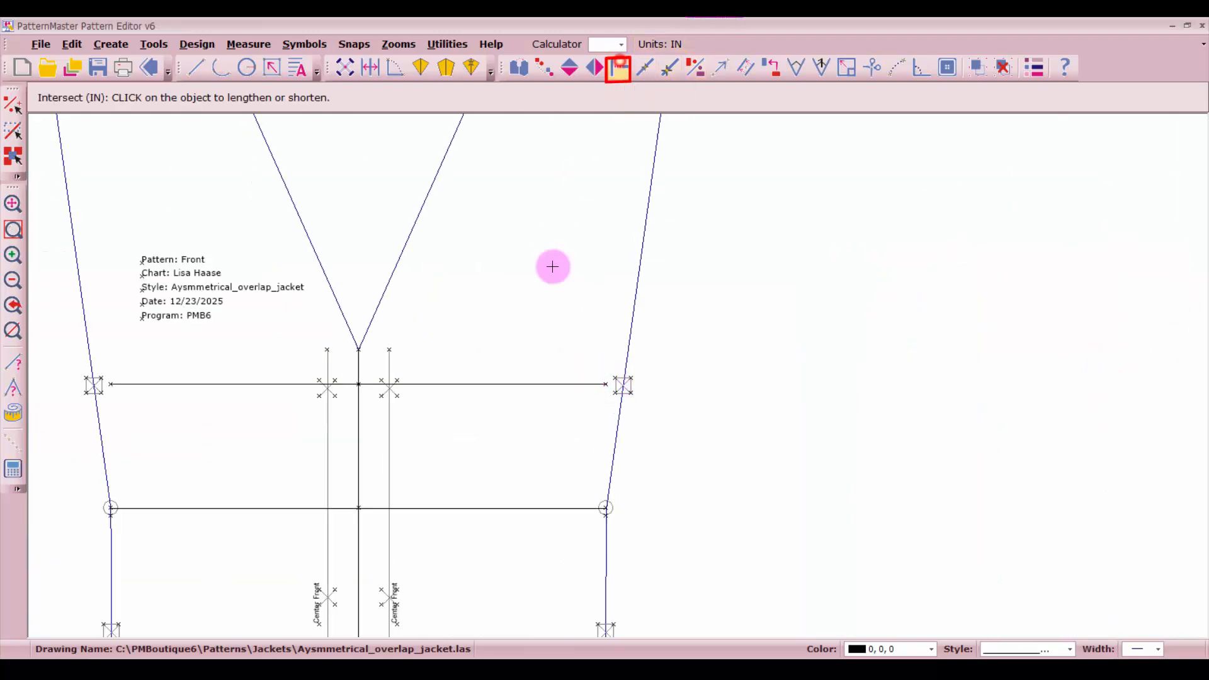
left_click(555, 385)
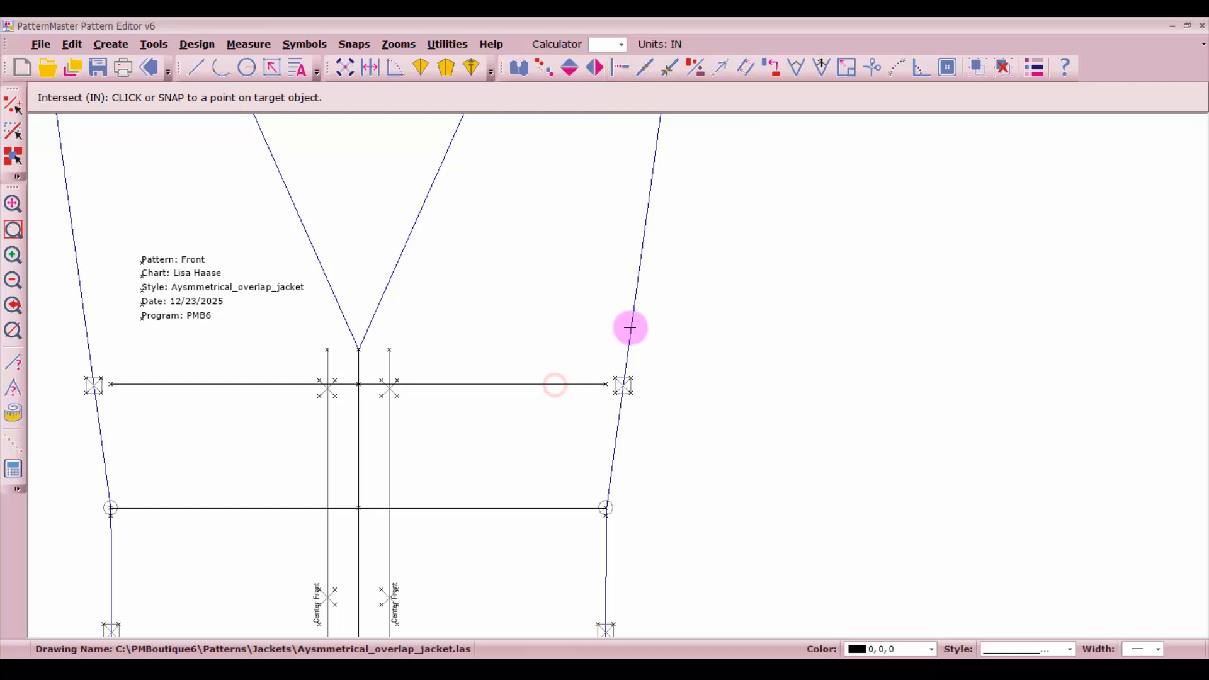
left_click(634, 325)
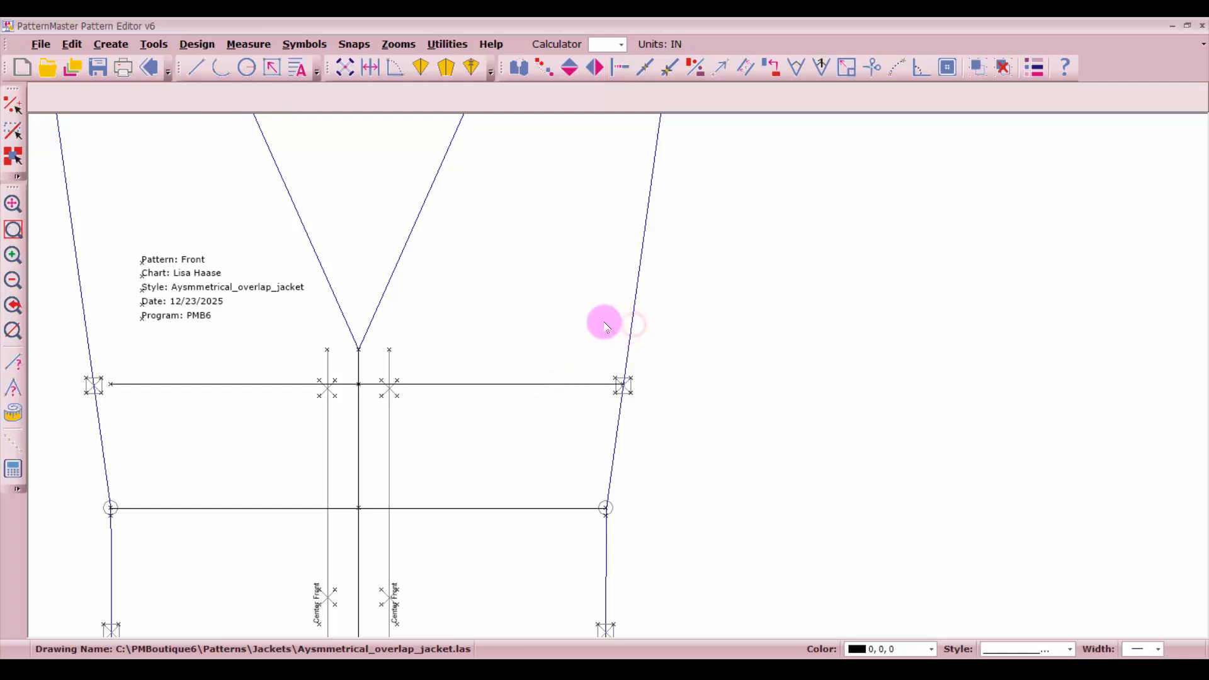
left_click(147, 381)
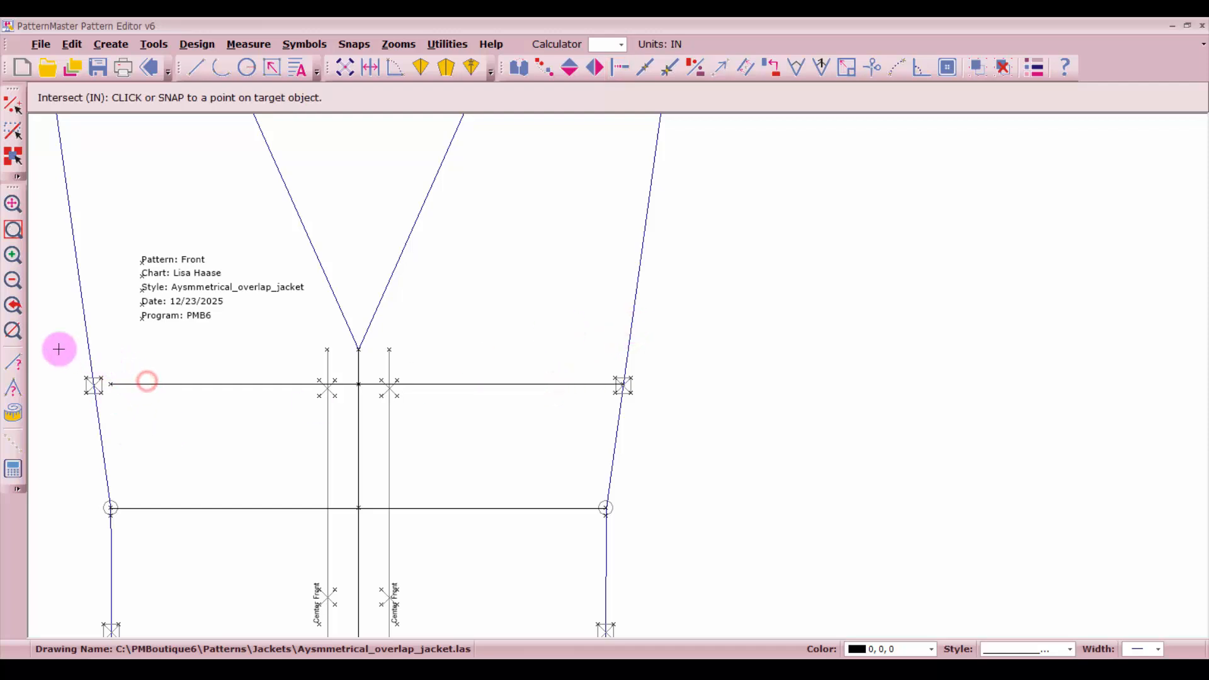
left_click(86, 330)
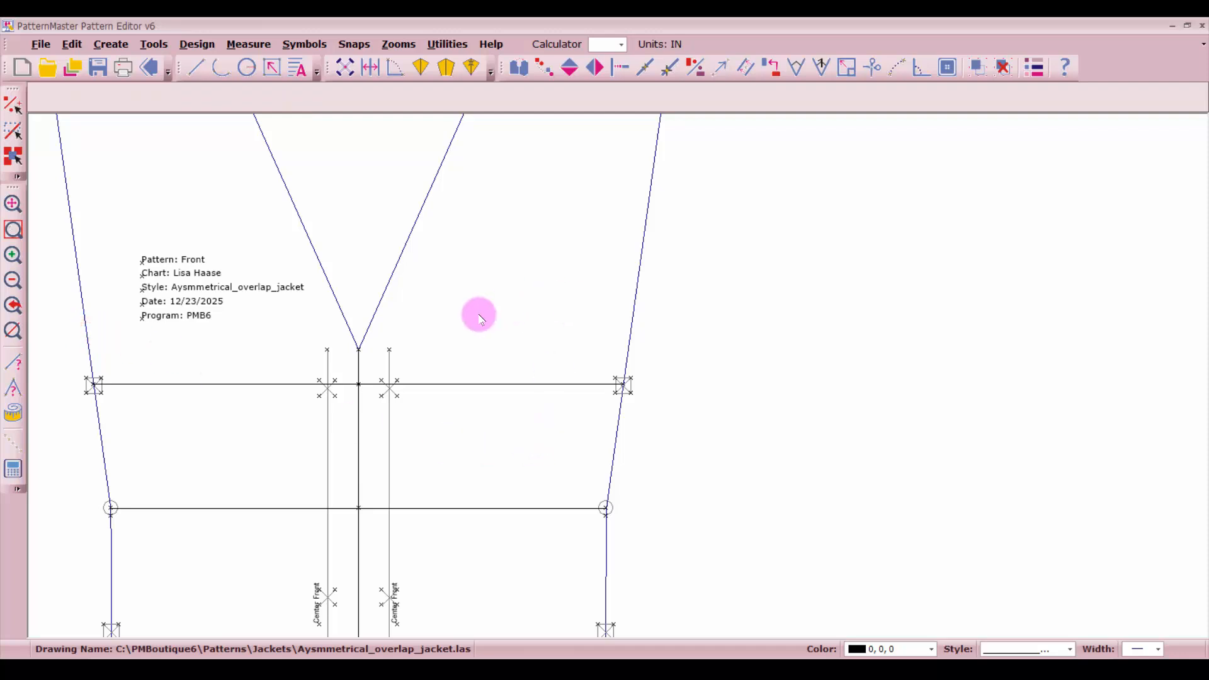
Move the V-neck point, with its neckline and center front lines, to where the raised bust line meets the right-hand princess seam.
left_click(341, 302)
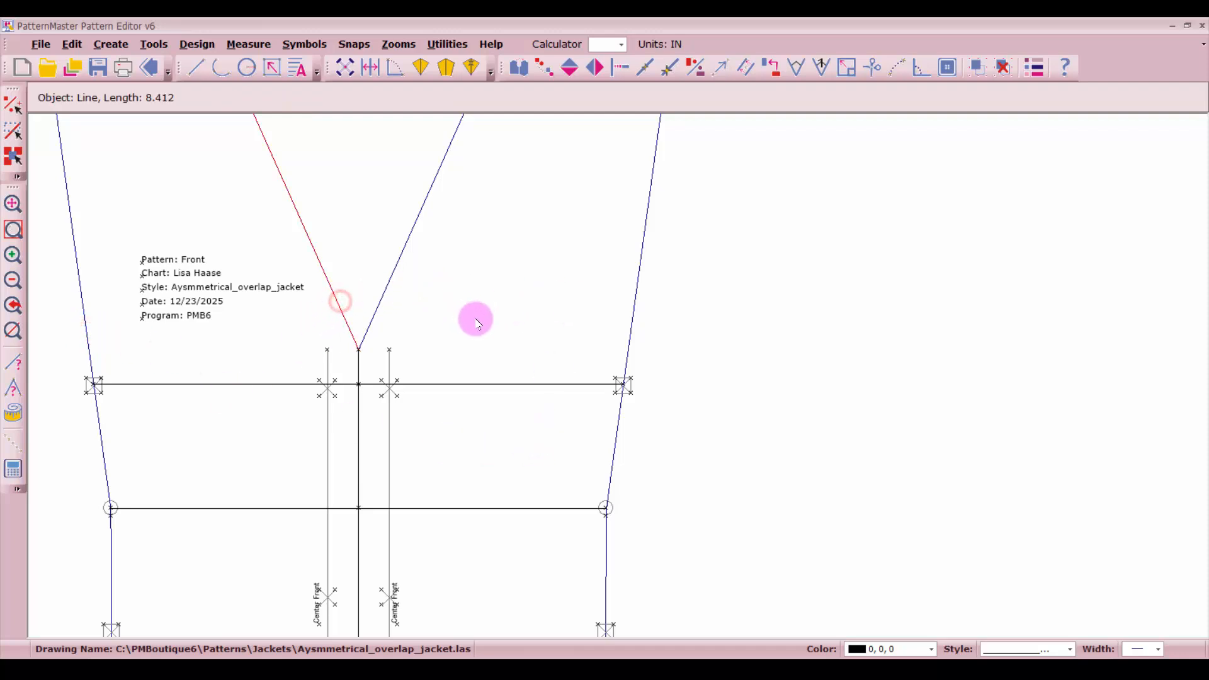
left_click(722, 69)
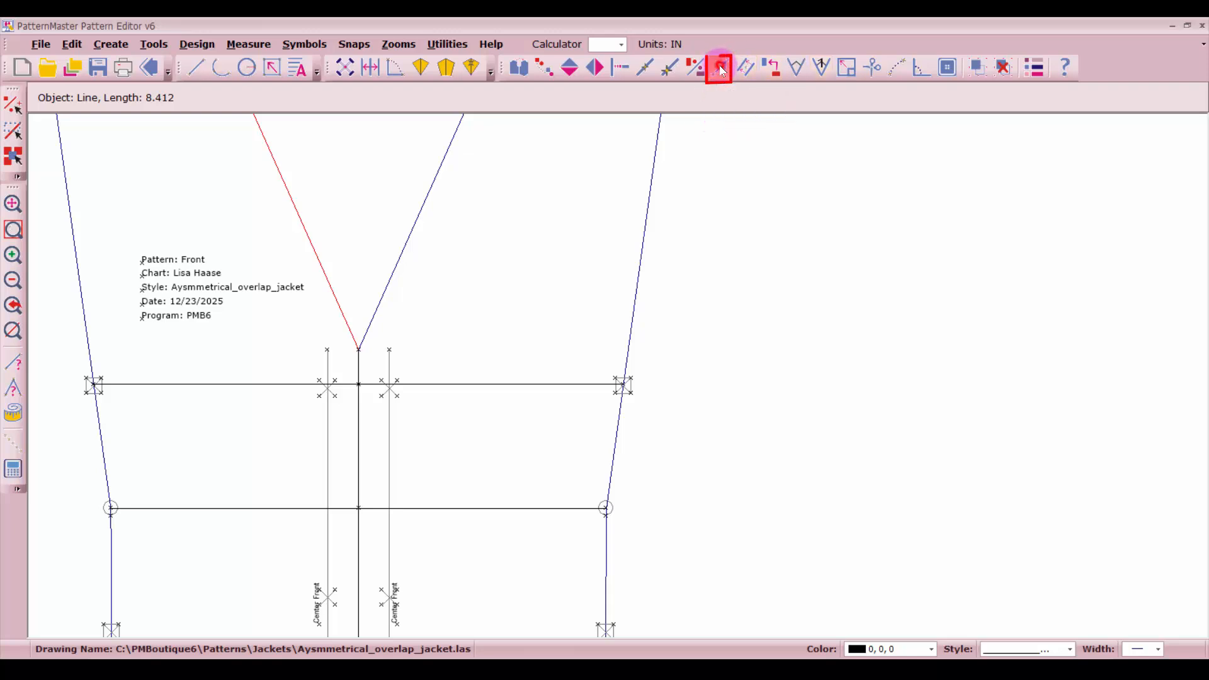
left_click(358, 348)
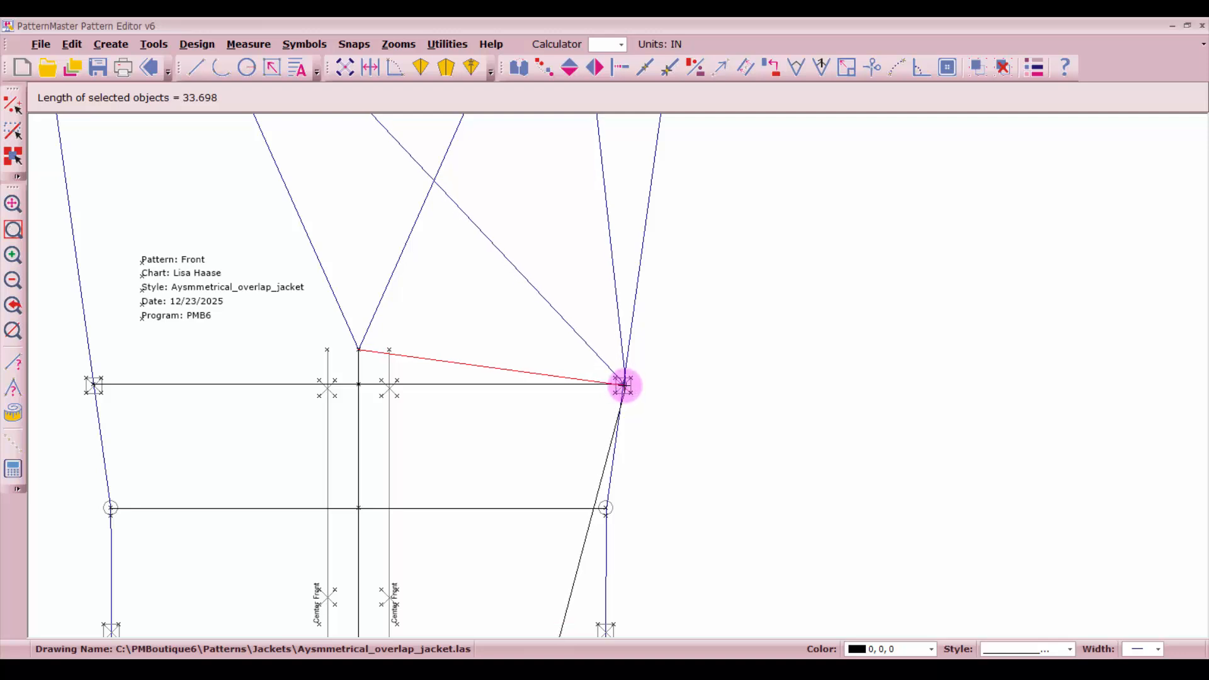
left_click(624, 385)
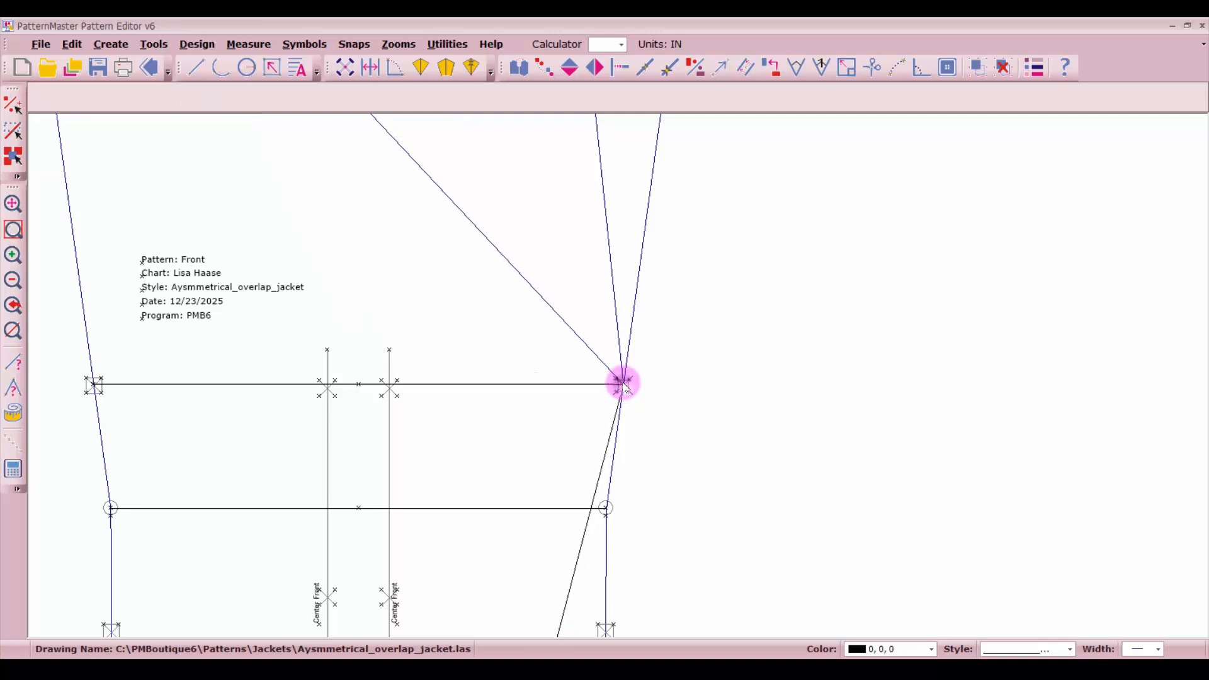
Place a specification along the hem between the two vertical lines flanking the center front and measure their distance.
scroll(616, 381, "down", 5)
scroll(587, 571, "down", 1)
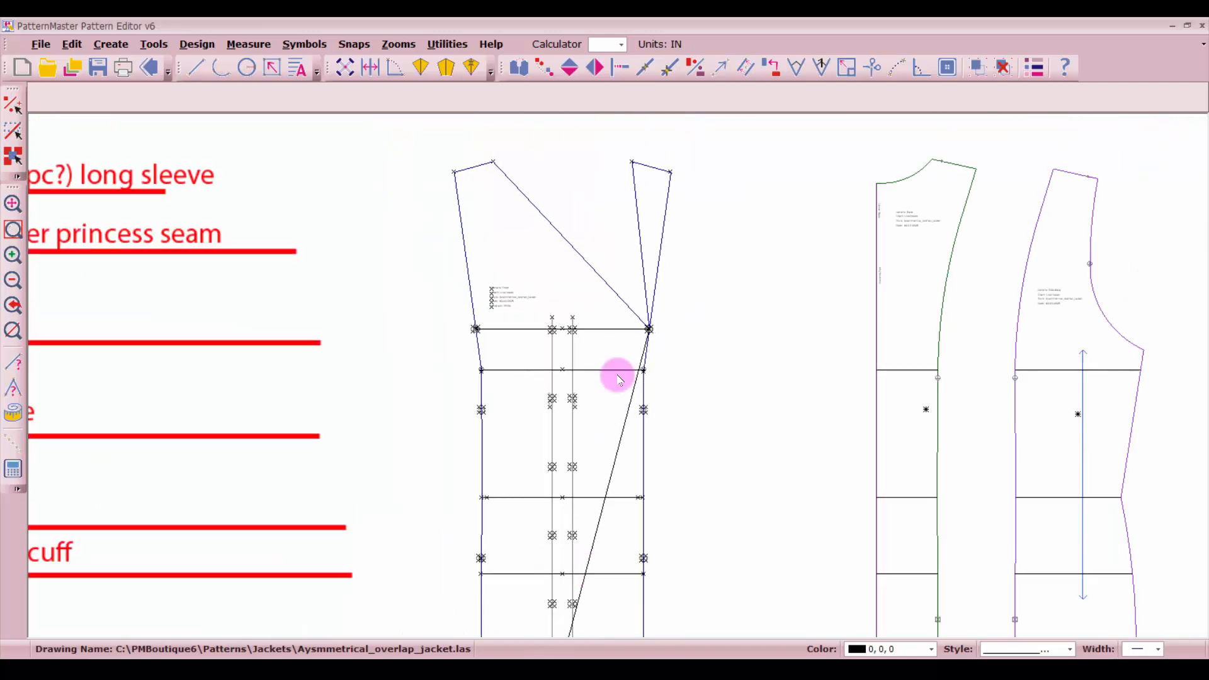
scroll(610, 448, "up", 5)
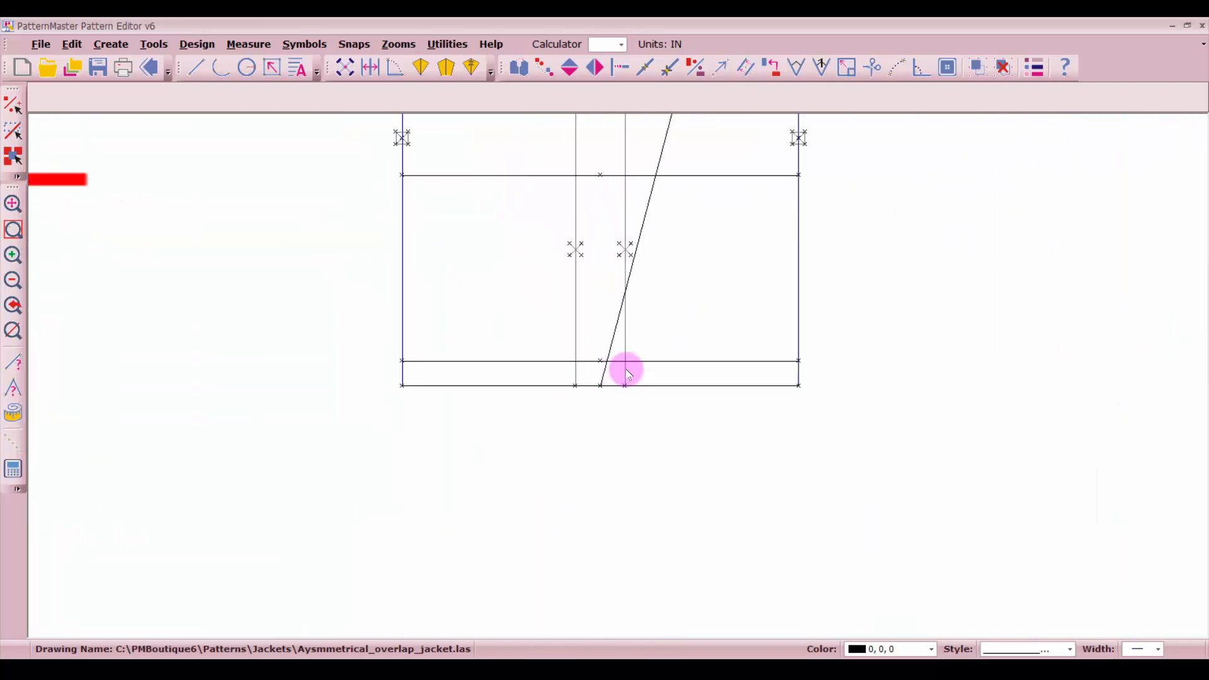
type("k")
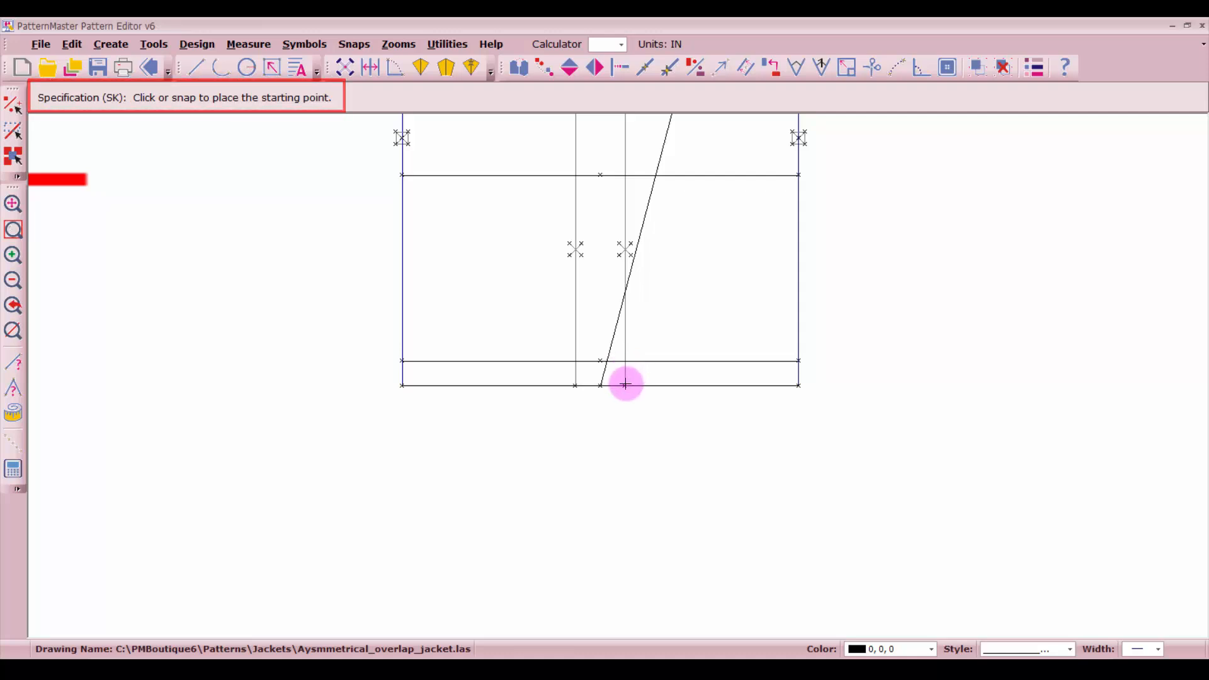
left_click(625, 385)
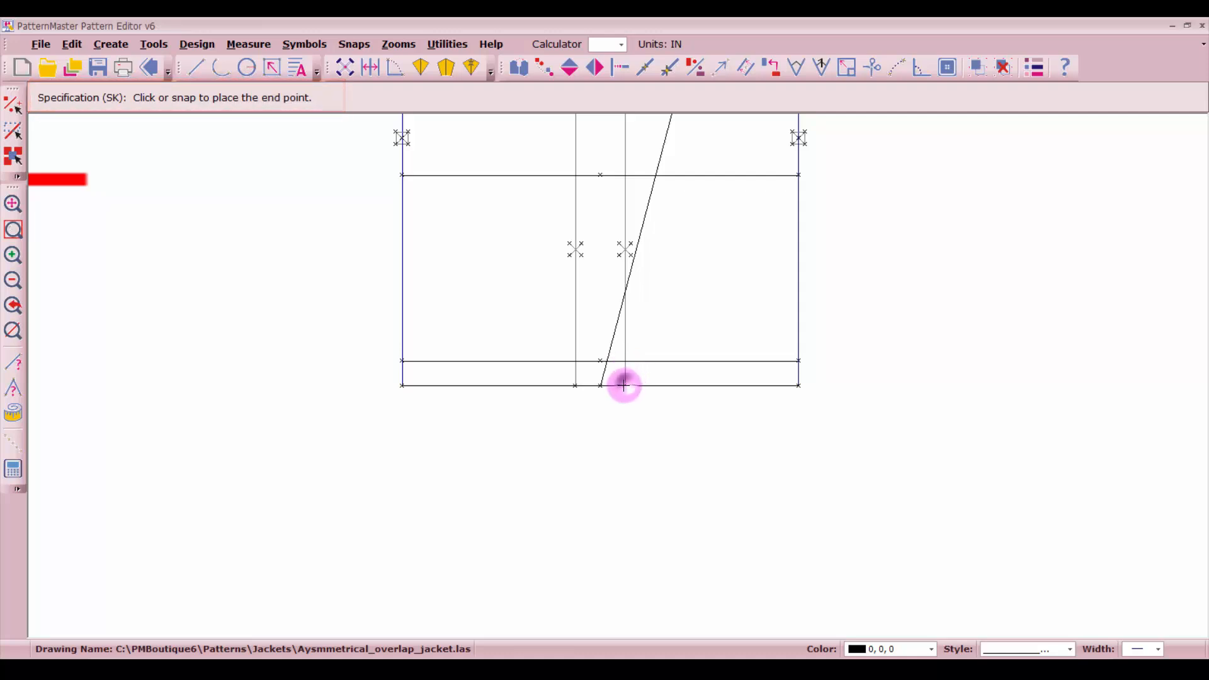
left_click(575, 386)
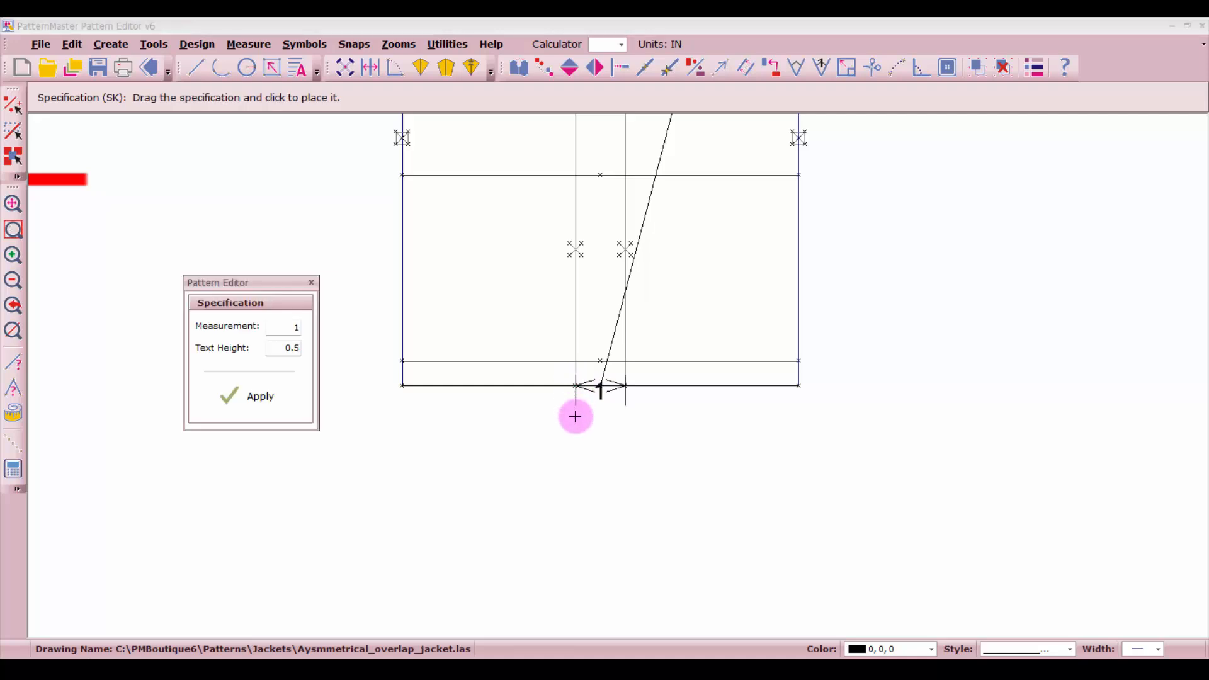
left_click(568, 409)
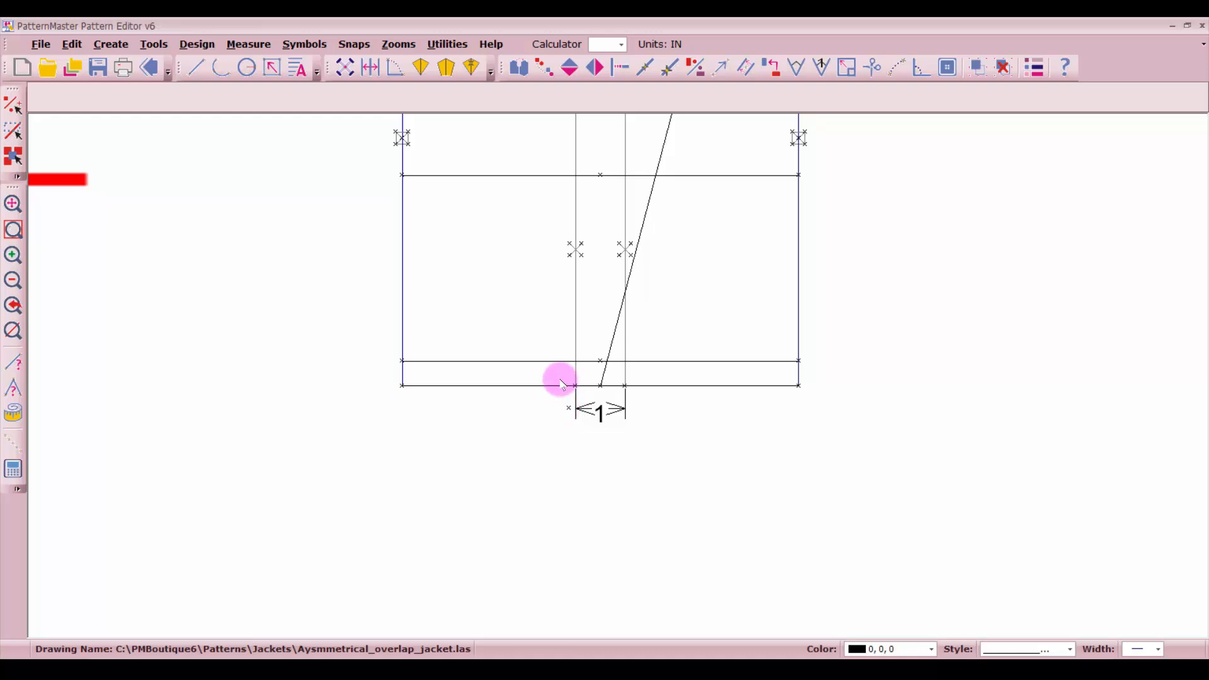
Locate a point on the hem 0.25 inch outside each of the two vertical lines flanking the center front.
left_click(561, 384)
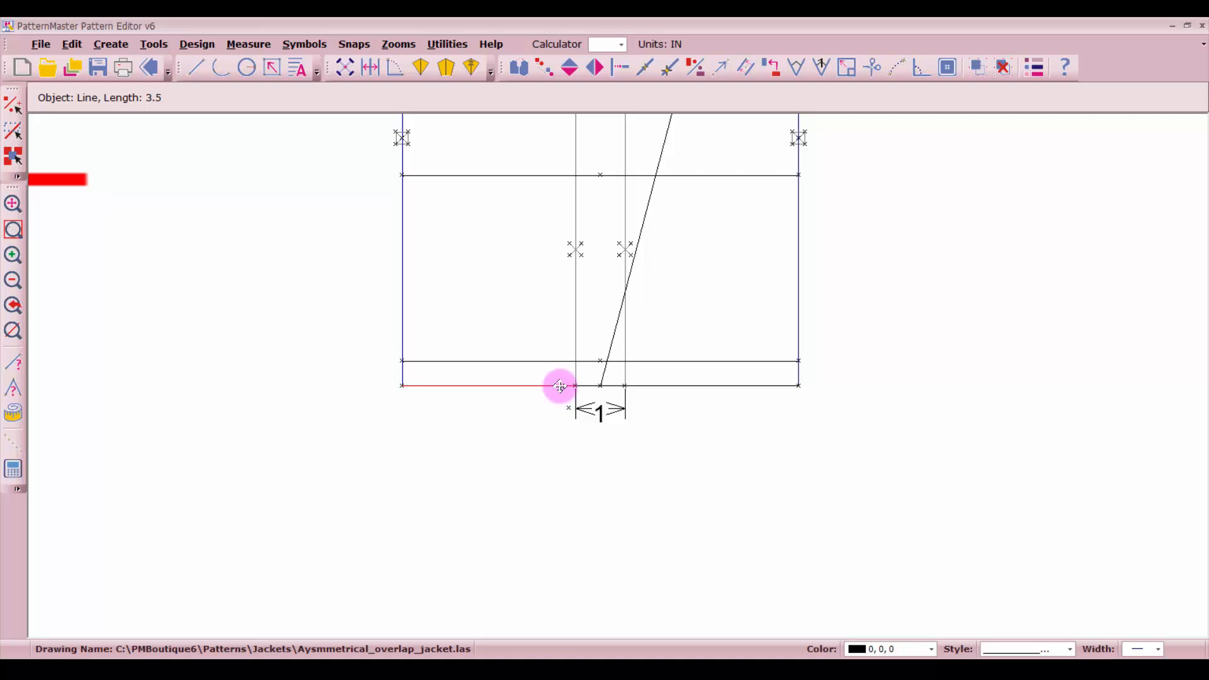
left_click(671, 68)
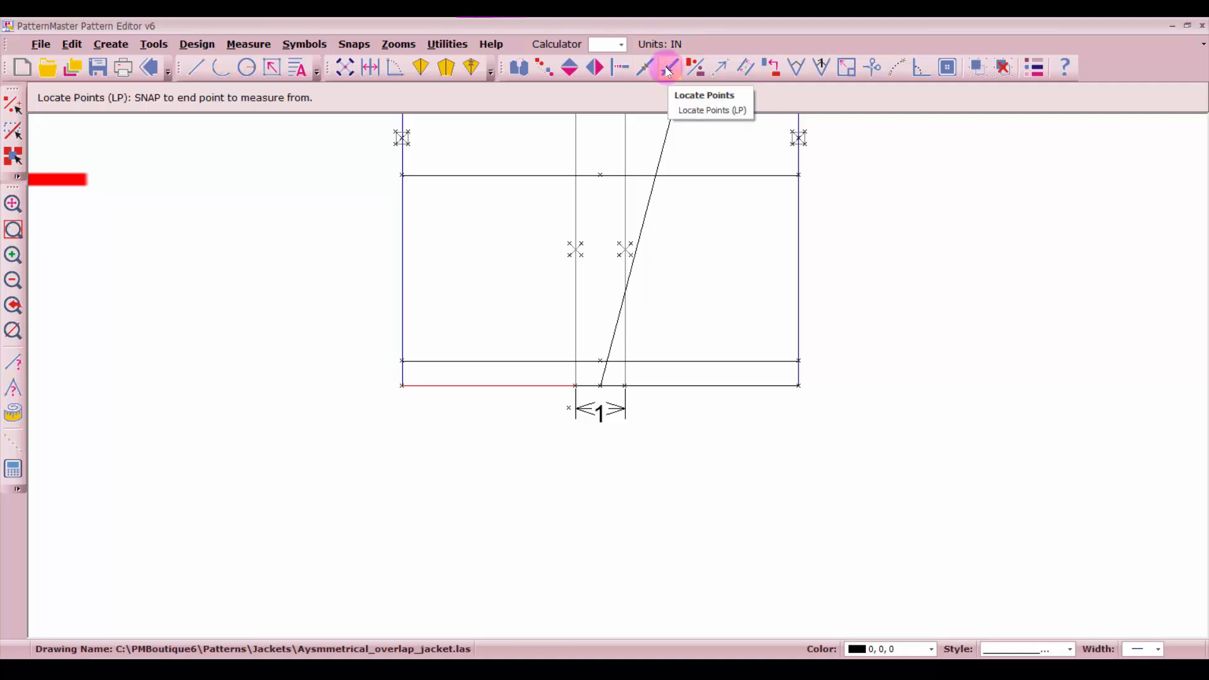
left_click(575, 387)
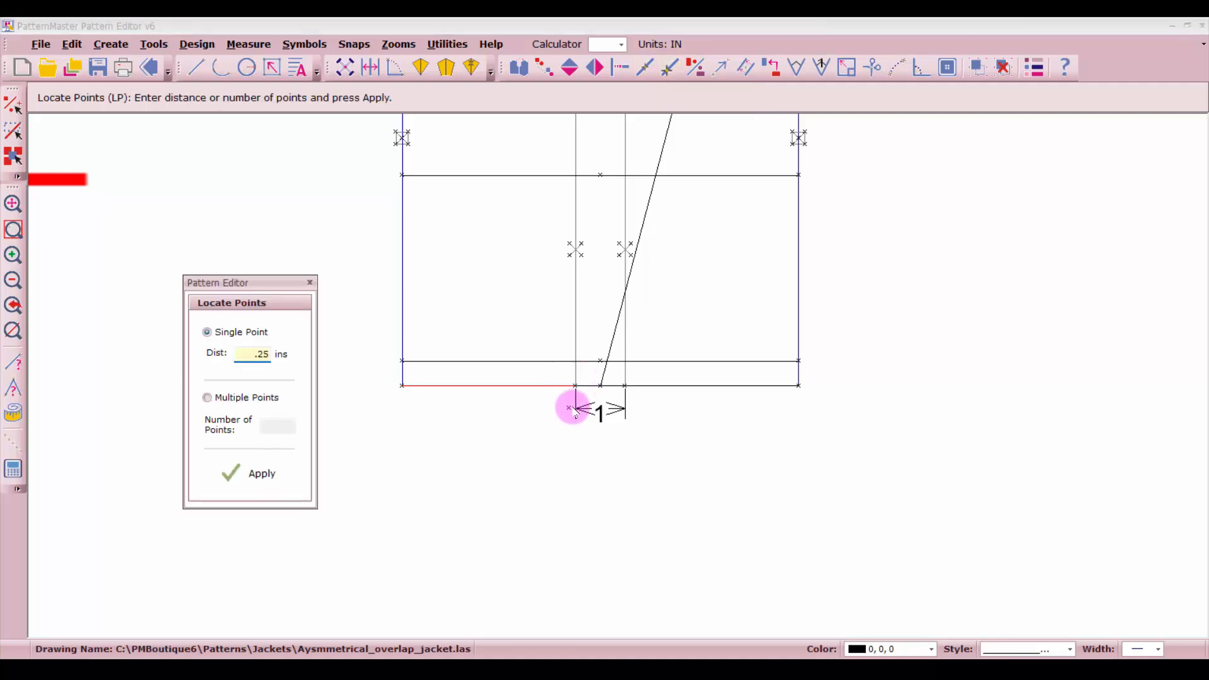
type(".25")
key("Return")
left_click(569, 407)
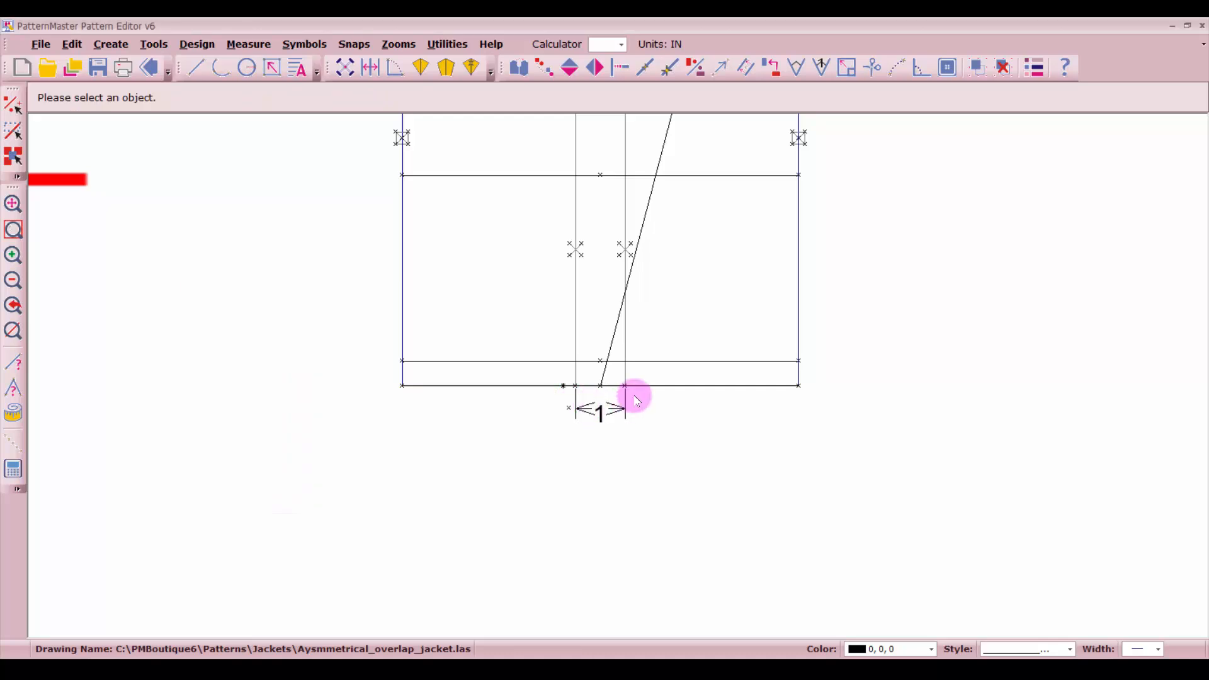
left_click(652, 387)
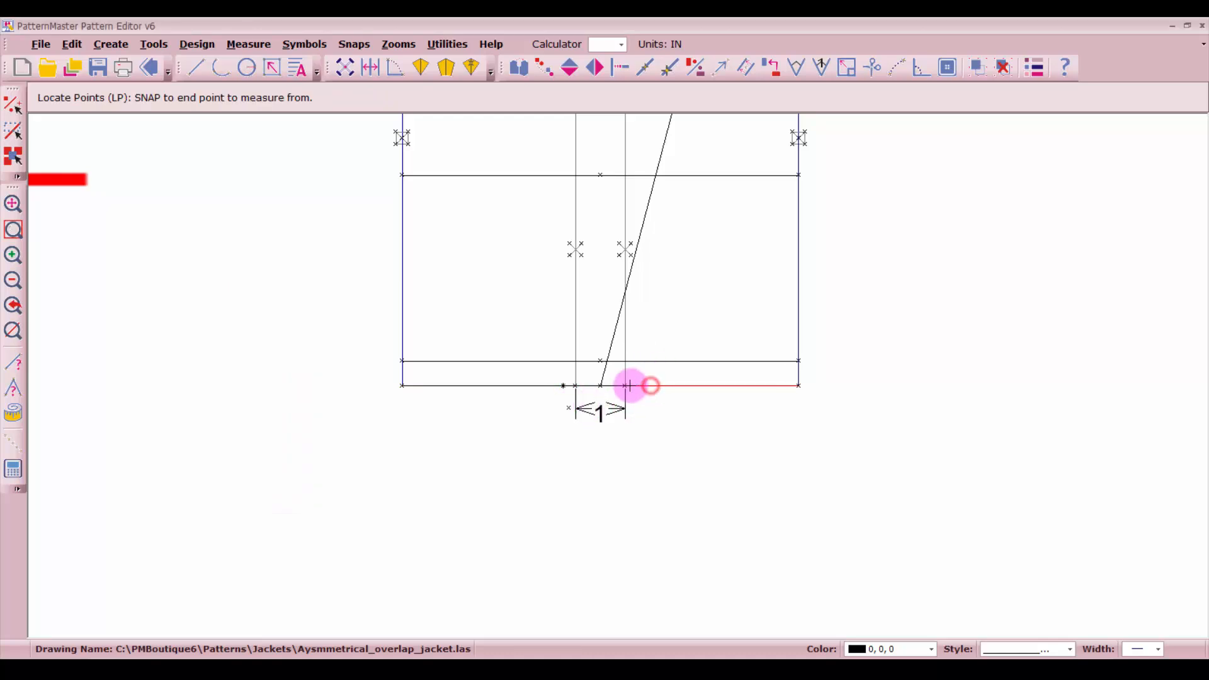
left_click(624, 384)
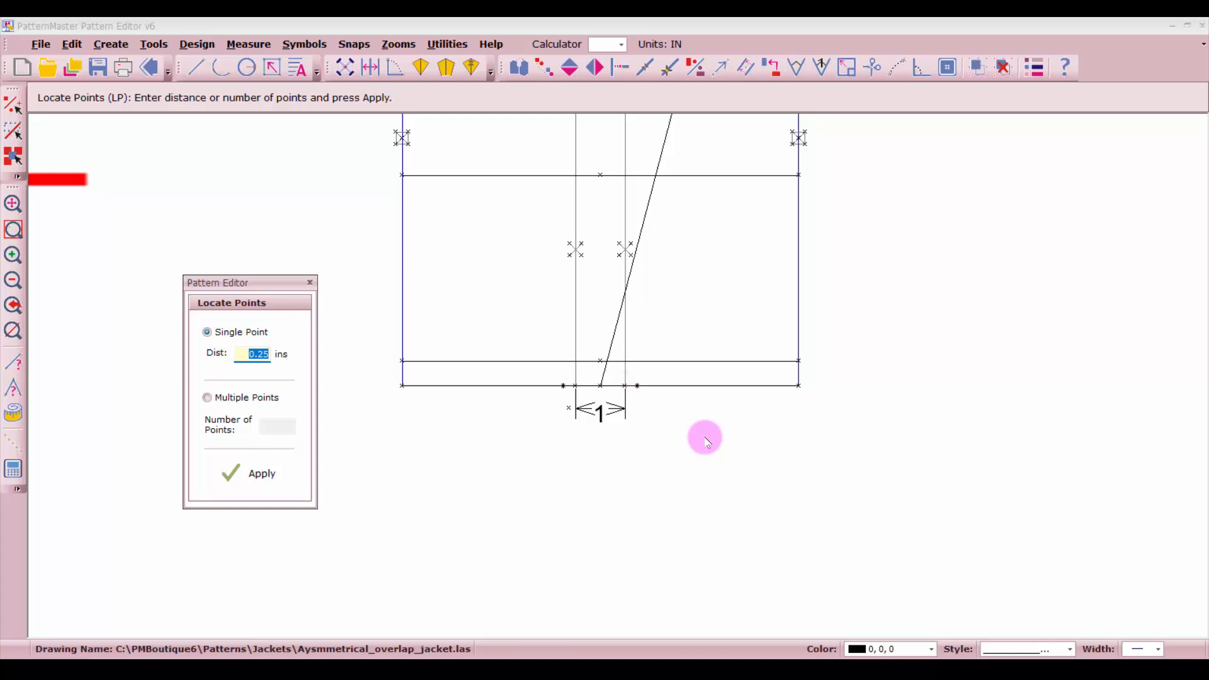
key("Return")
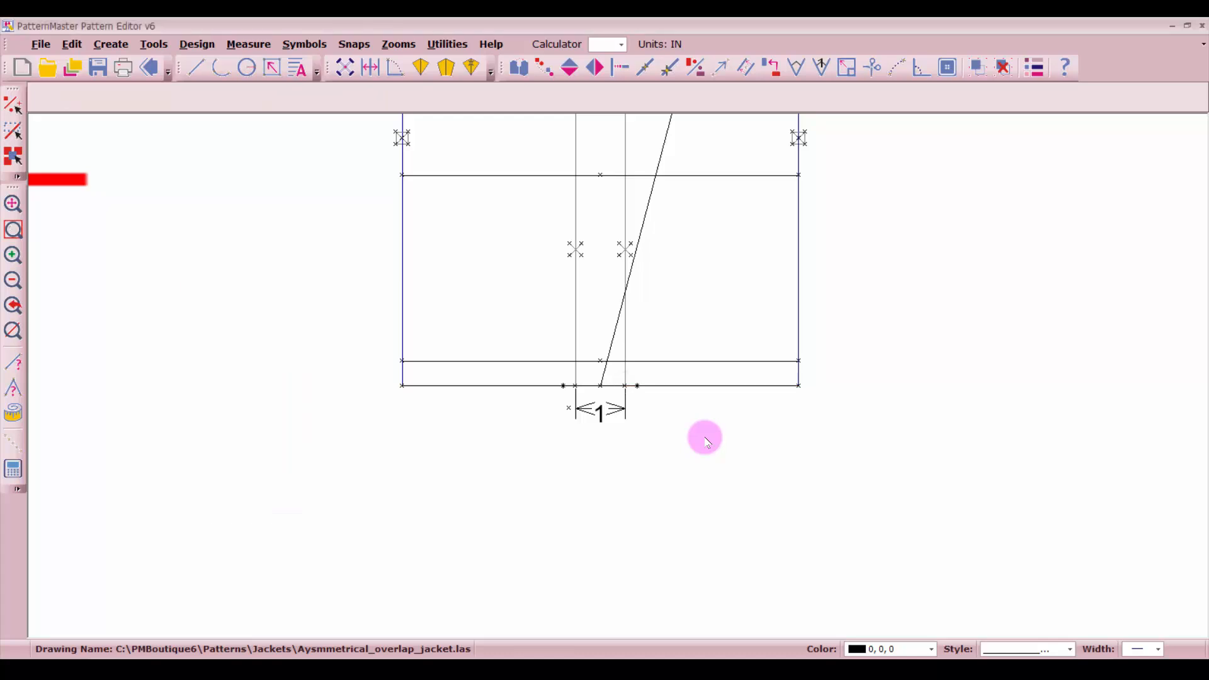
Move the crossover line's lower end to the left-hand located hem point and delete the hem specification.
left_click(615, 320)
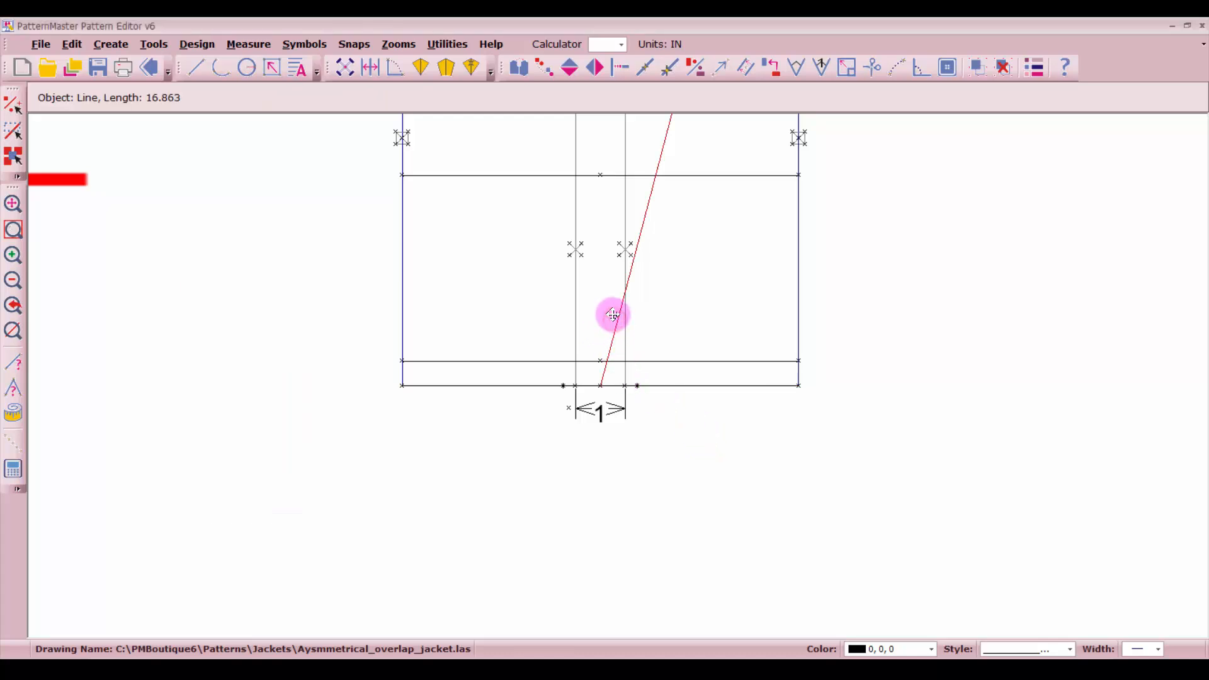
left_click(723, 68)
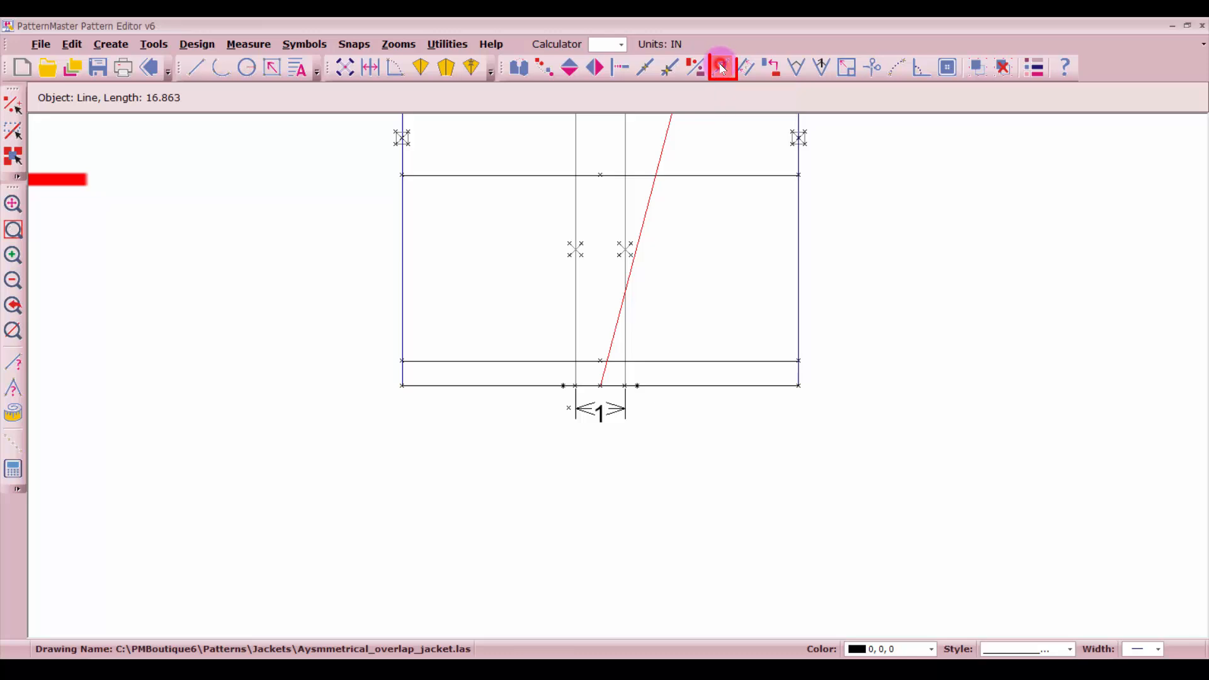
left_click(601, 385)
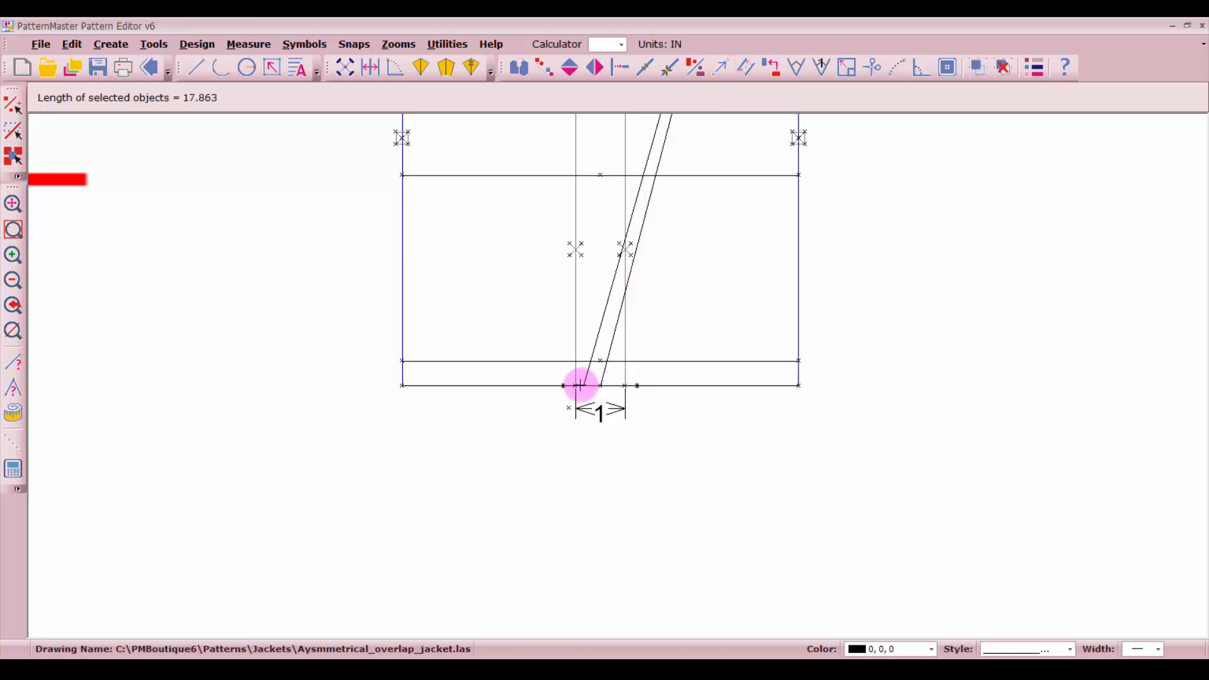
left_click(565, 386)
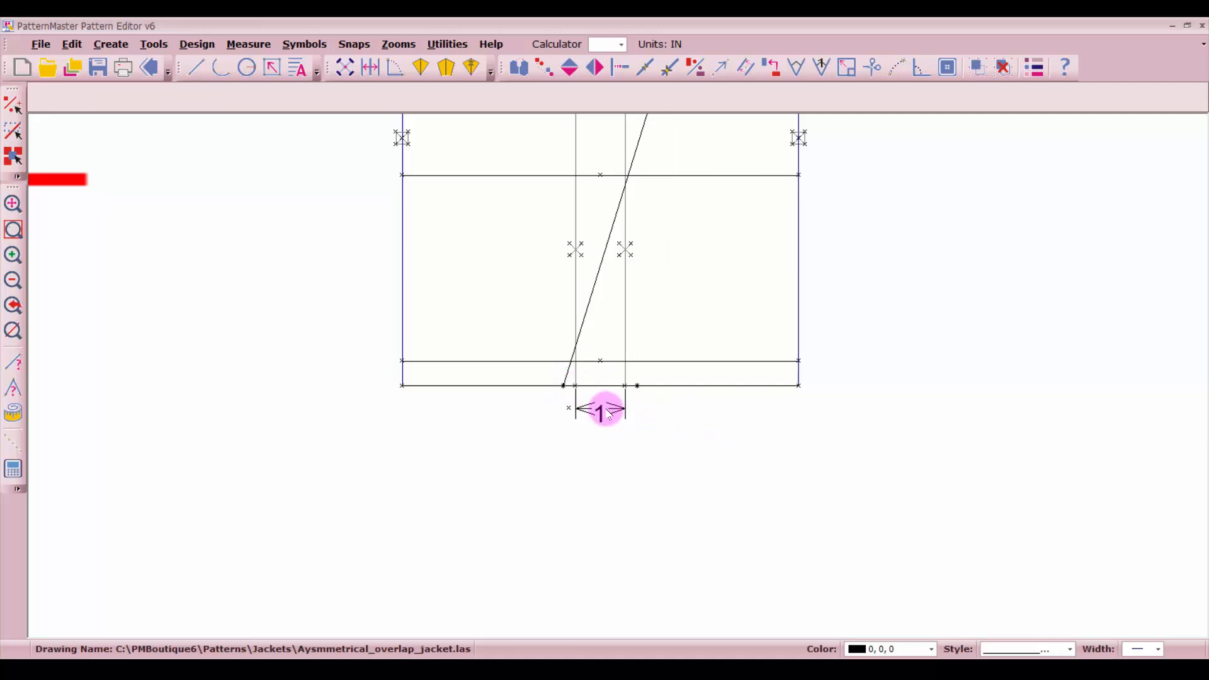
left_click(608, 413)
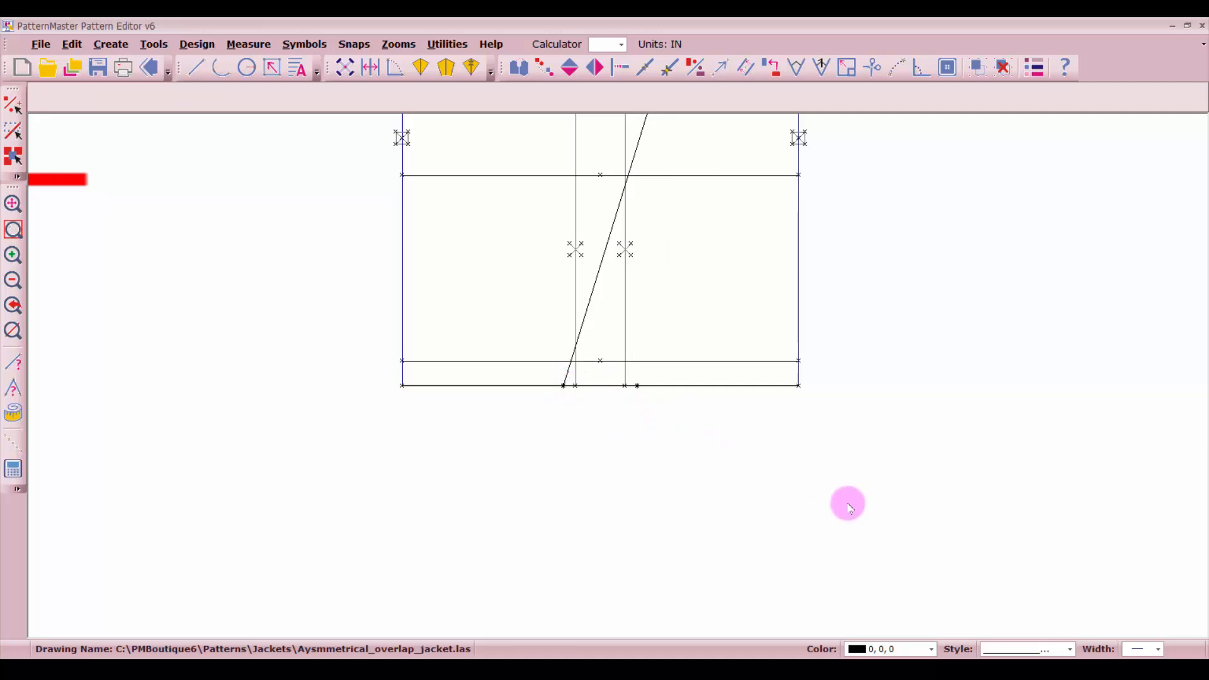
Delete the neckline, shoulder and upper princess seam lines above the raised bust line on the full front's right half.
scroll(614, 374, "down", 3)
scroll(617, 380, "down", 2)
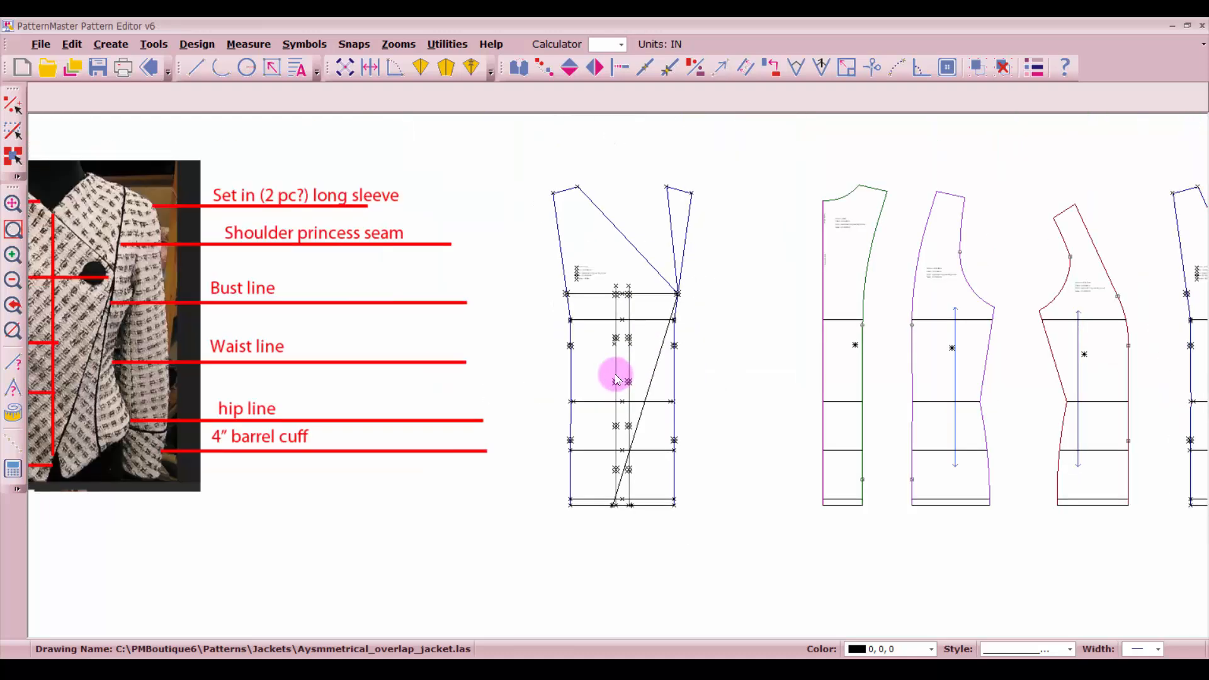
left_click(666, 196)
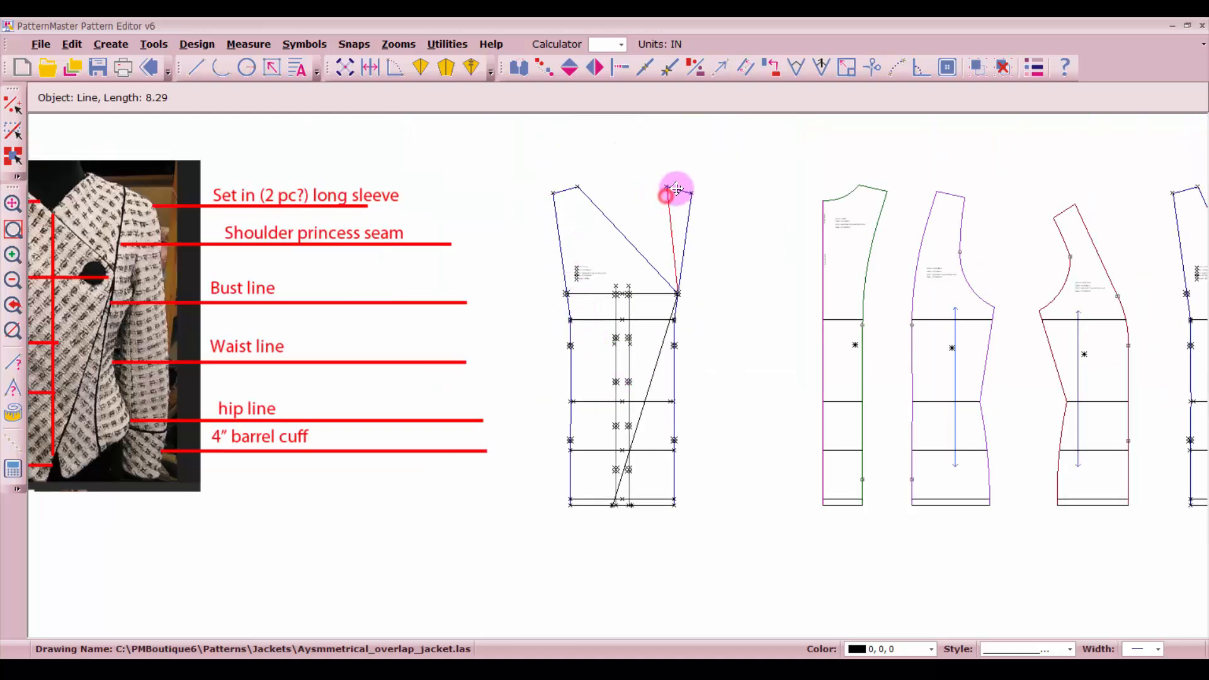
left_click(683, 189, "shift")
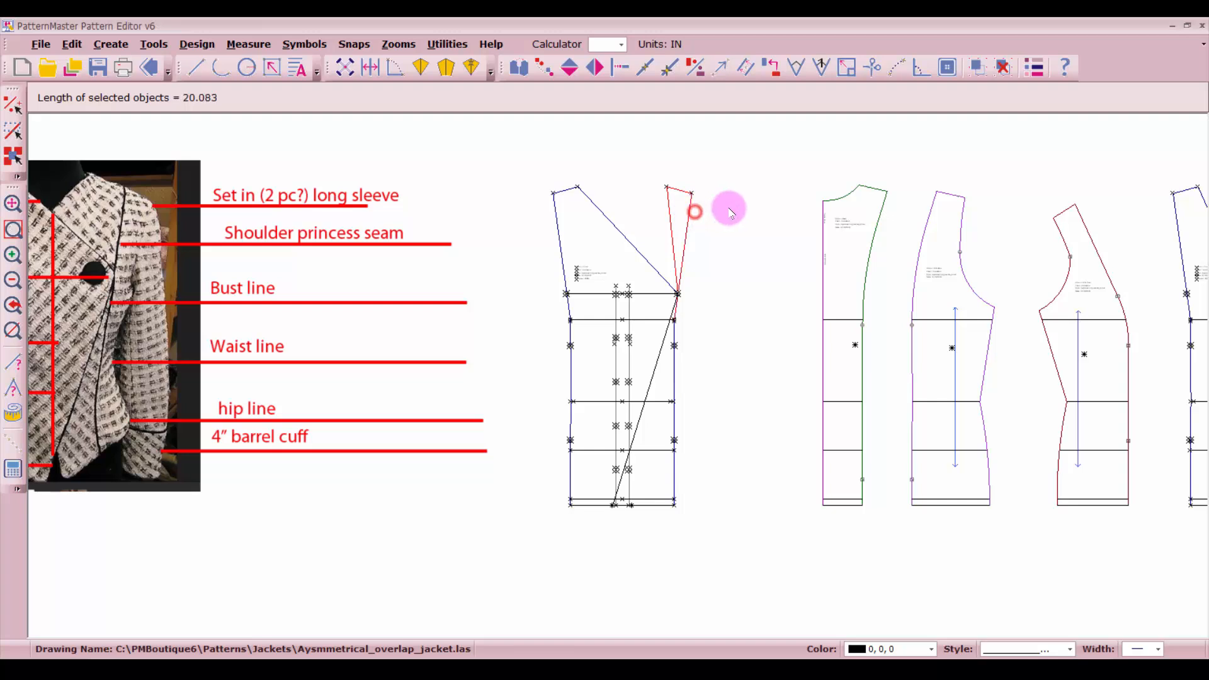
key("Delete")
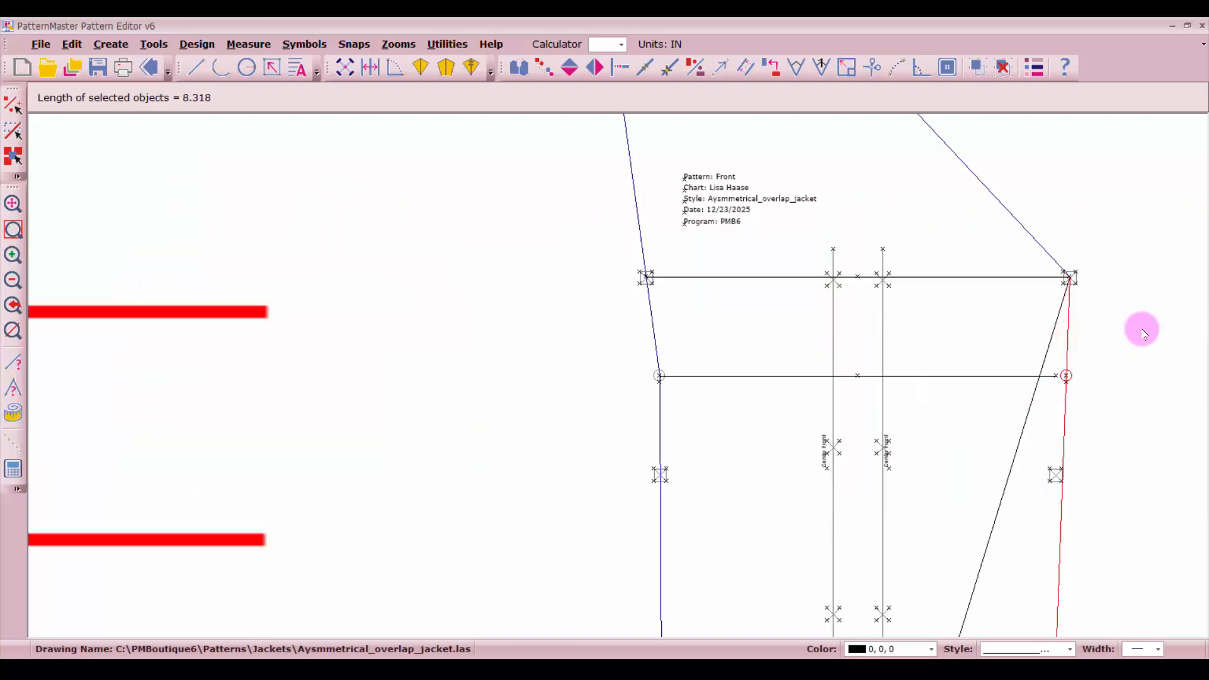
Delete the right princess seam below the raised bust line and the right halves of the two lowest horizontal hem lines.
scroll(1142, 329, "down", 1)
left_click_drag(535, 473, 588, 512)
scroll(618, 375, "down", 3)
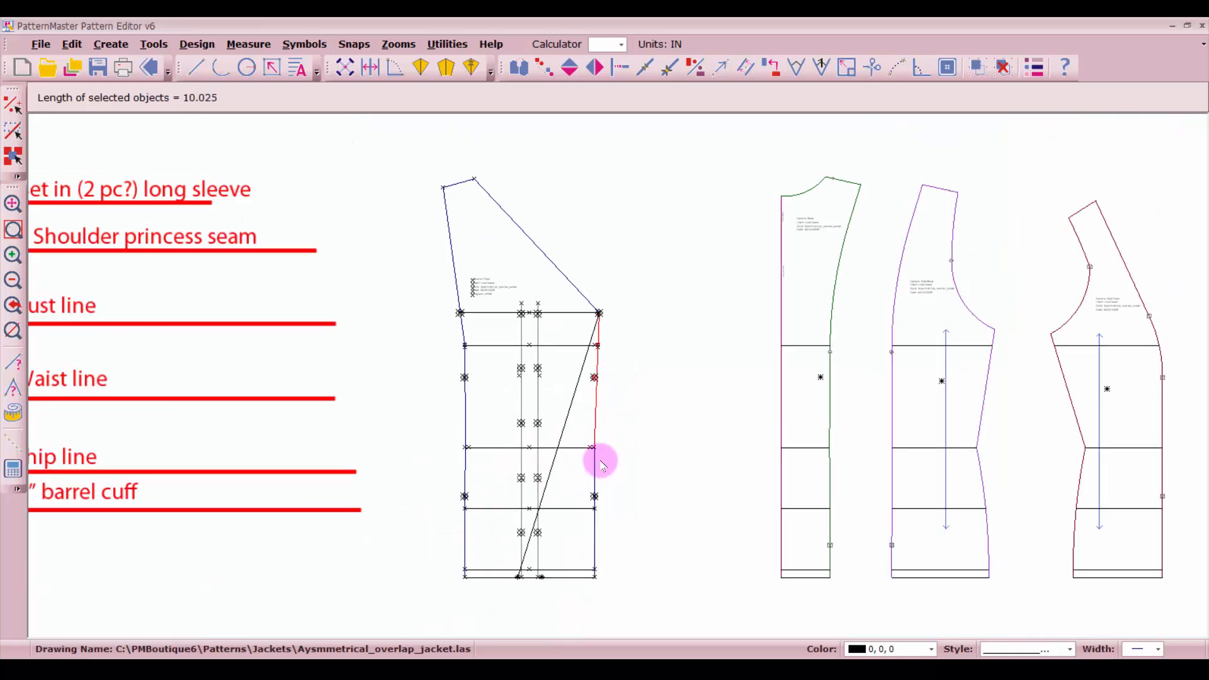
left_click_drag(577, 431, 636, 609)
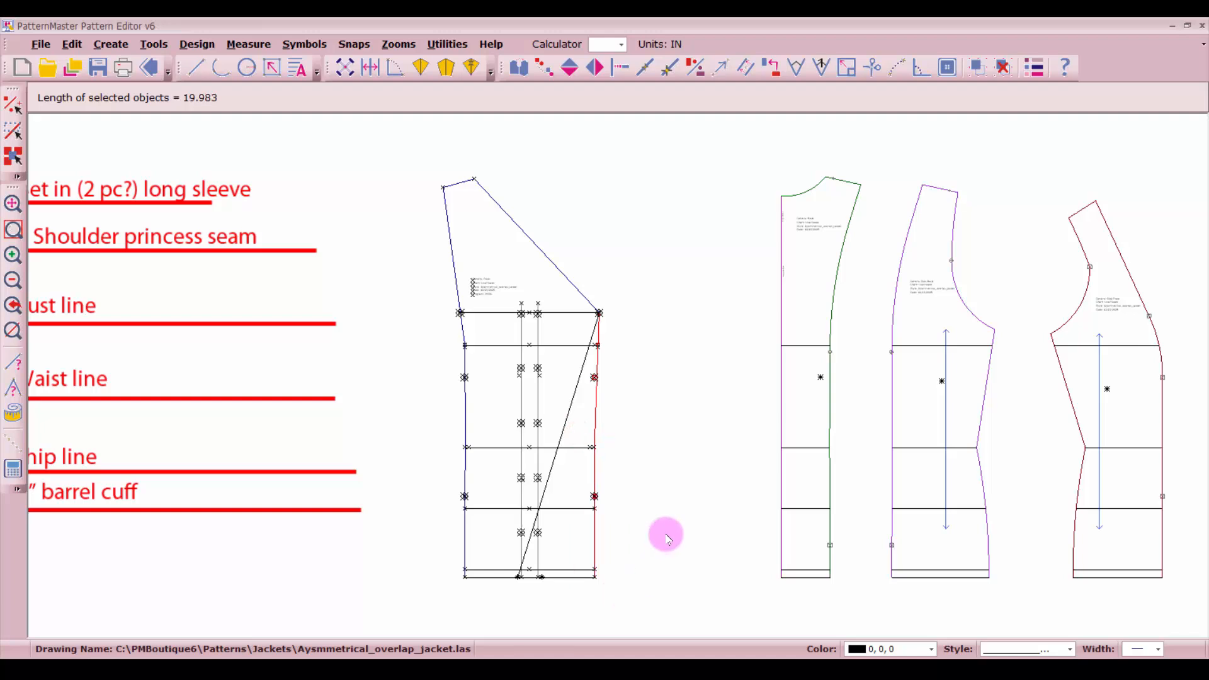
key("Escape")
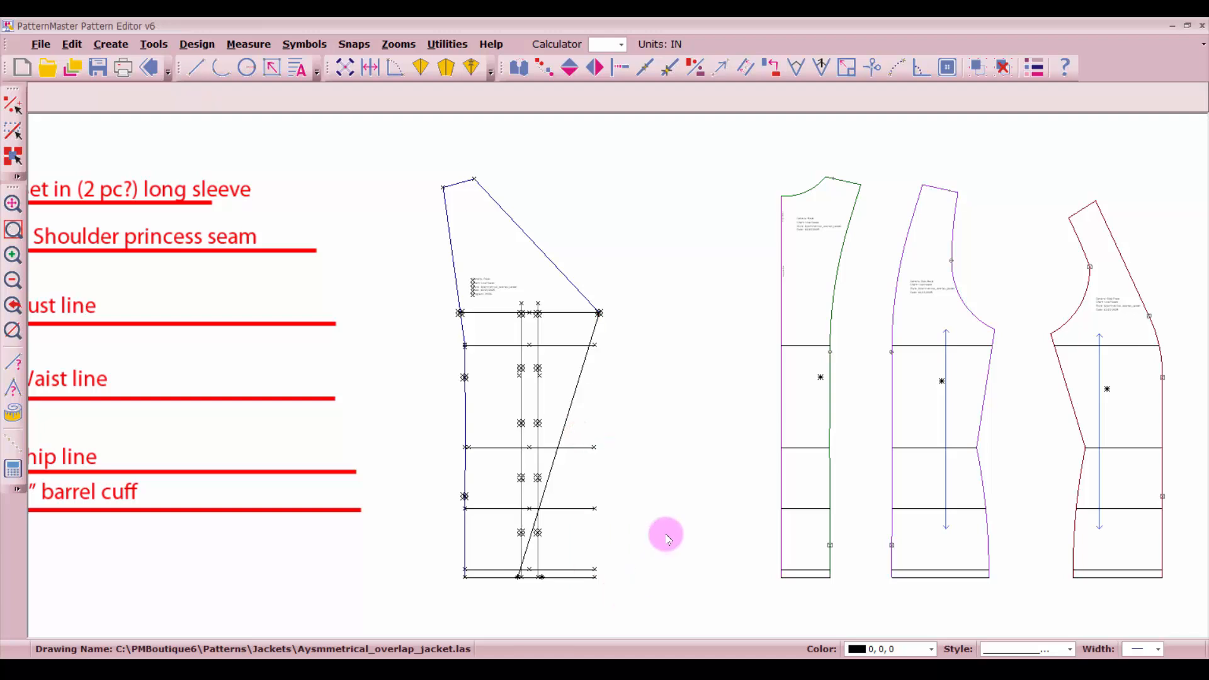
left_click(556, 569)
left_click(560, 577)
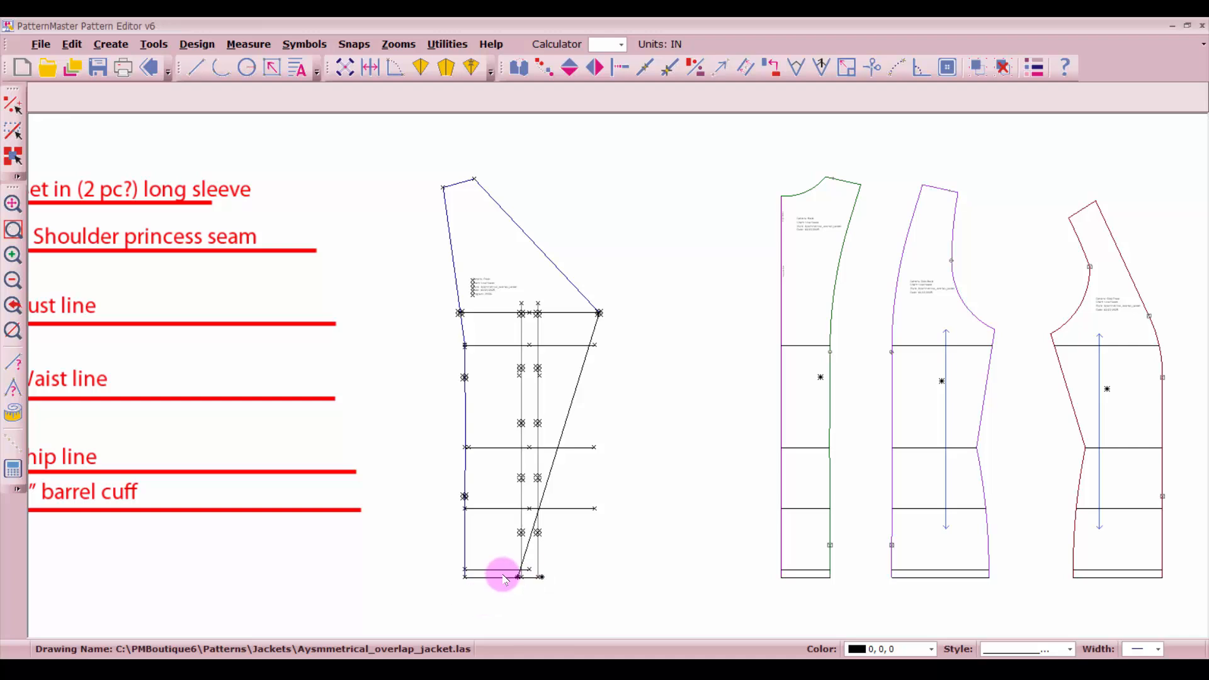
Trim both remaining hem lines to the slanted crossover line with Intersect and delete the leftover hem segment between the two vertical center front lines.
scroll(504, 574, "up", 1)
scroll(621, 381, "up", 1)
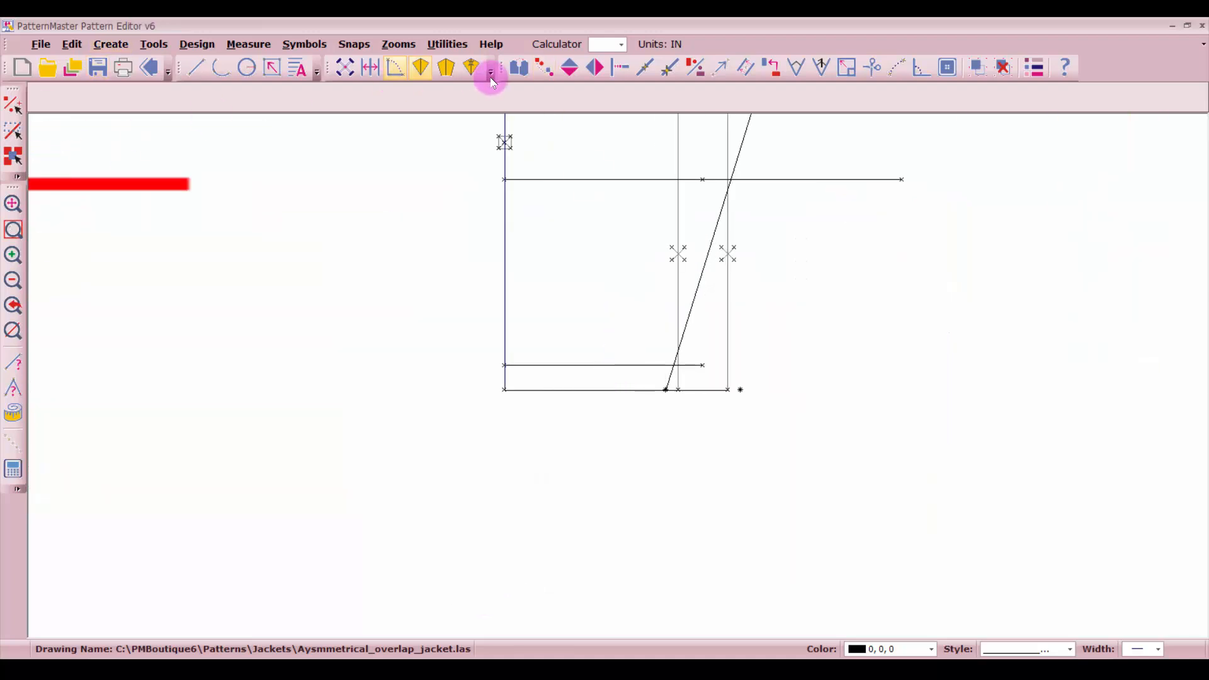
left_click(620, 68)
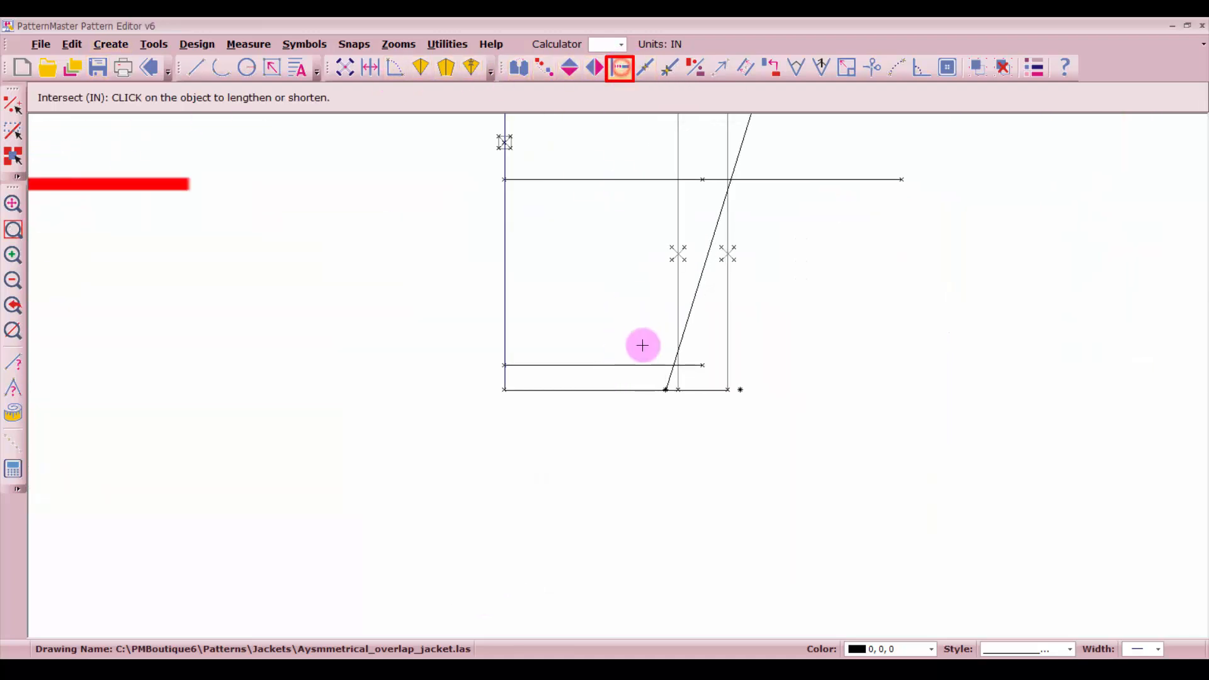
left_click(644, 366)
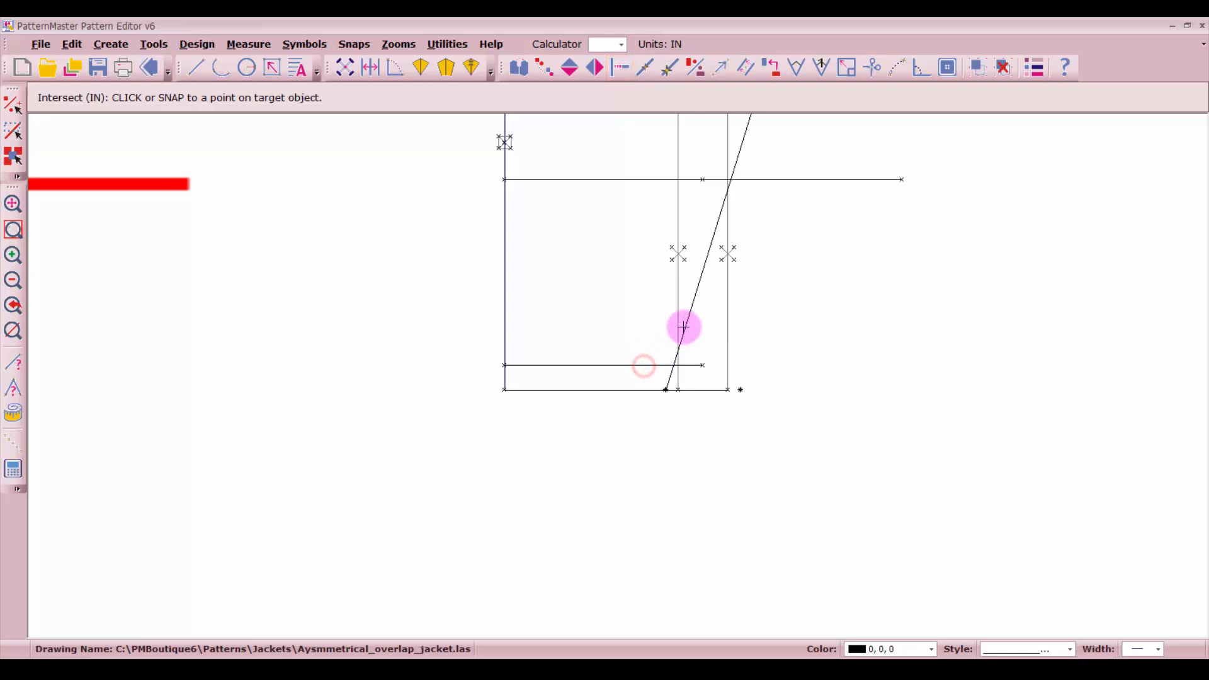
left_click(685, 325)
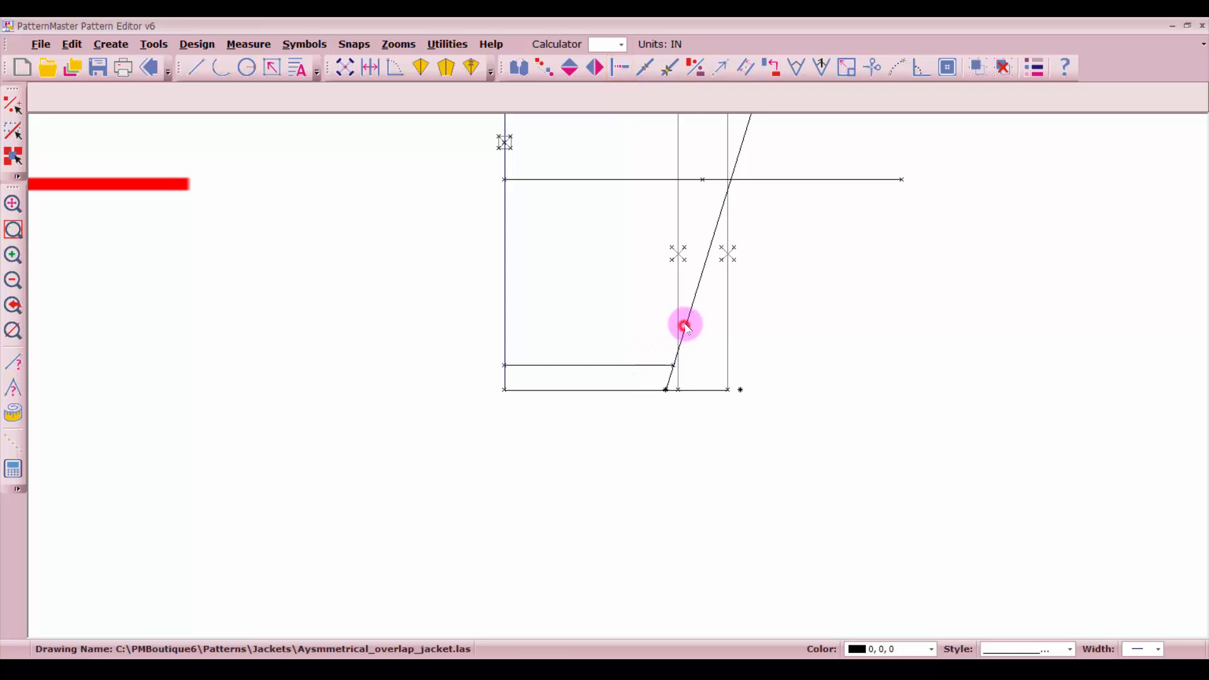
left_click(627, 391)
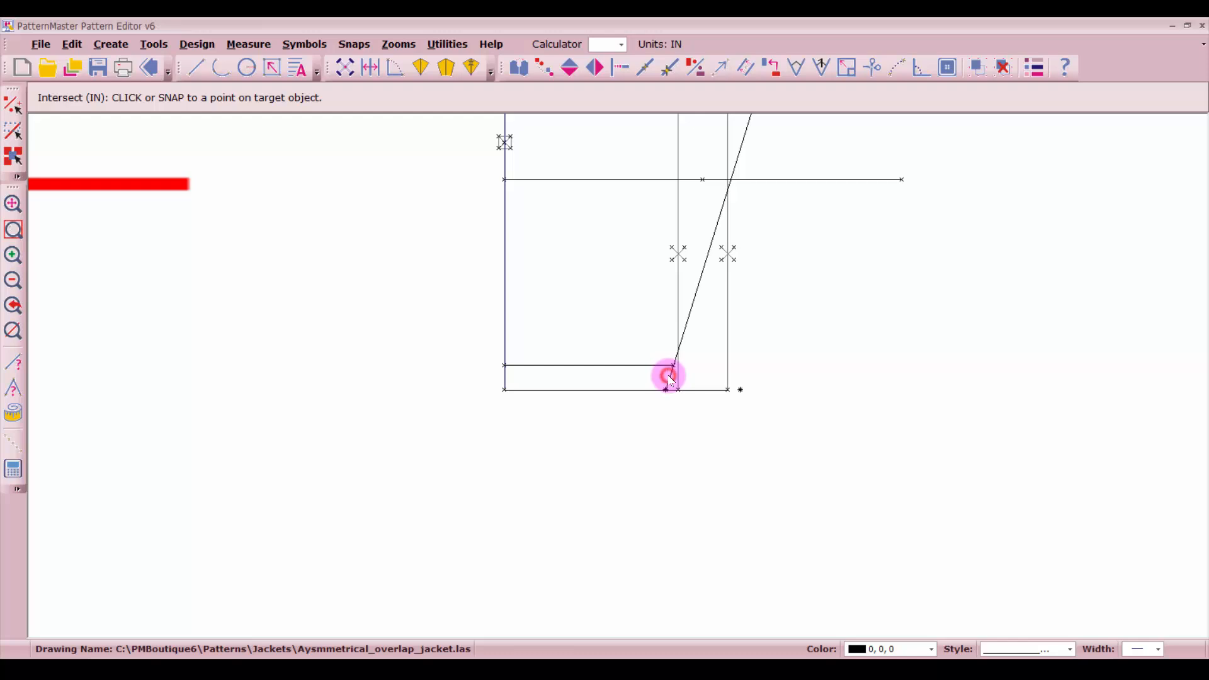
left_click(670, 376)
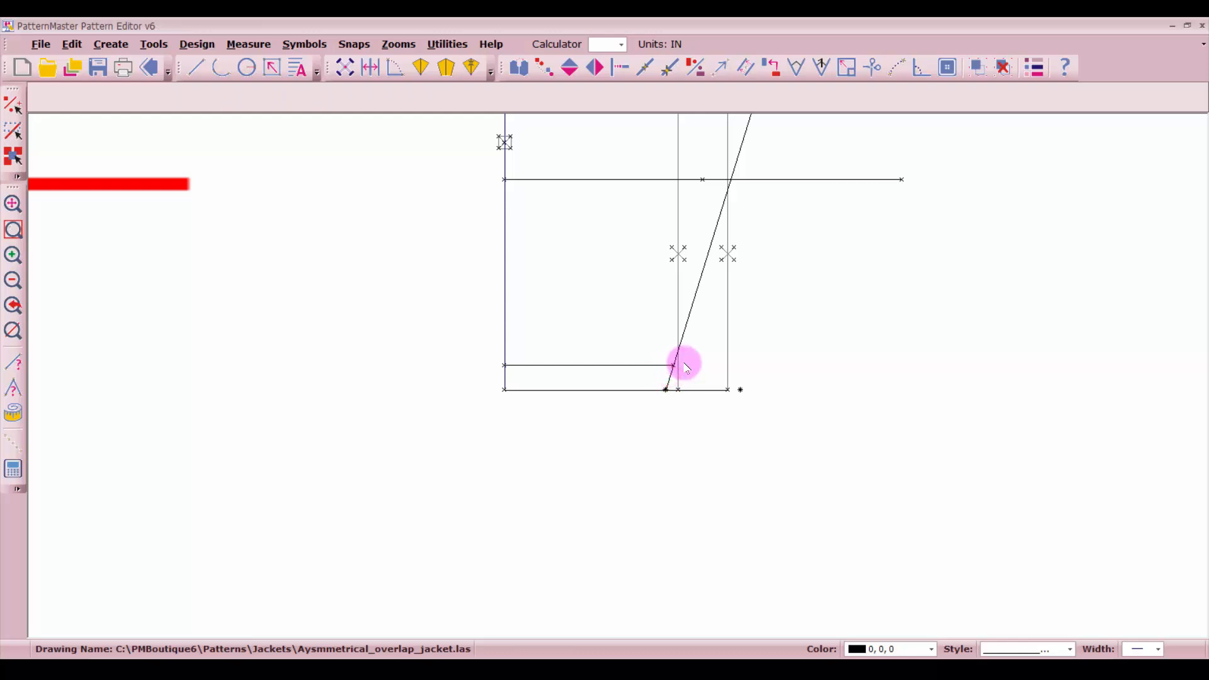
left_click(706, 395)
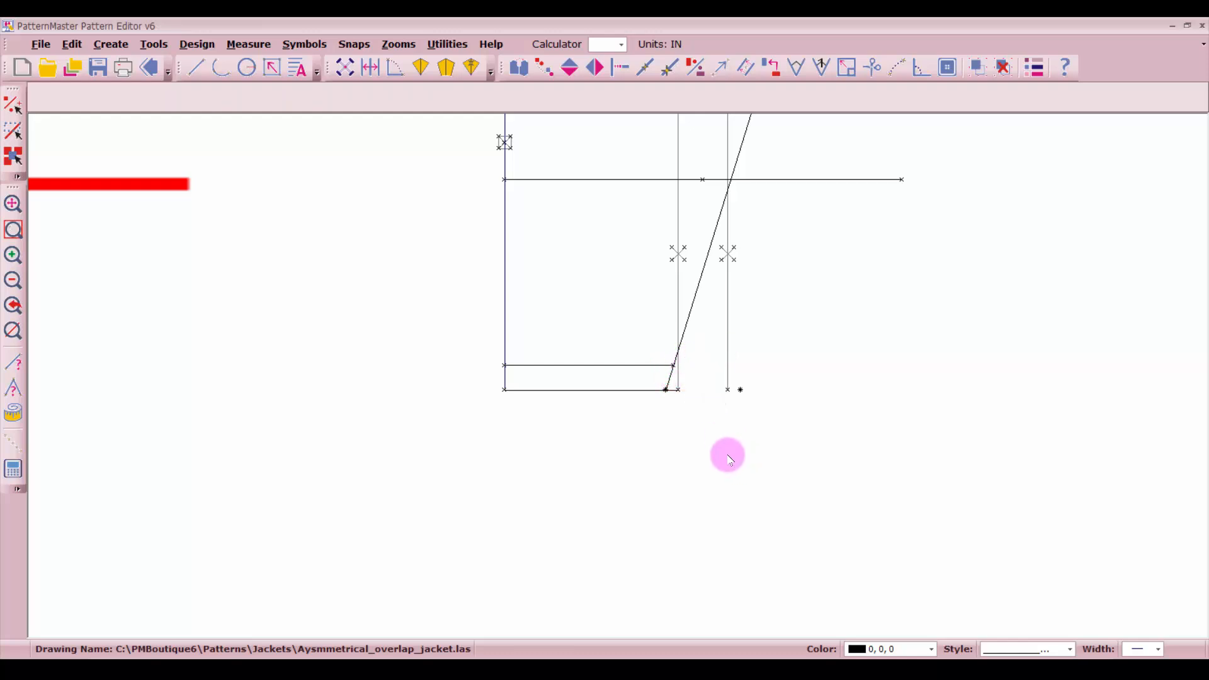
Delete the right halves of the waist line and the hip line on the full front.
scroll(743, 337, "down", 1)
scroll(620, 377, "down", 2)
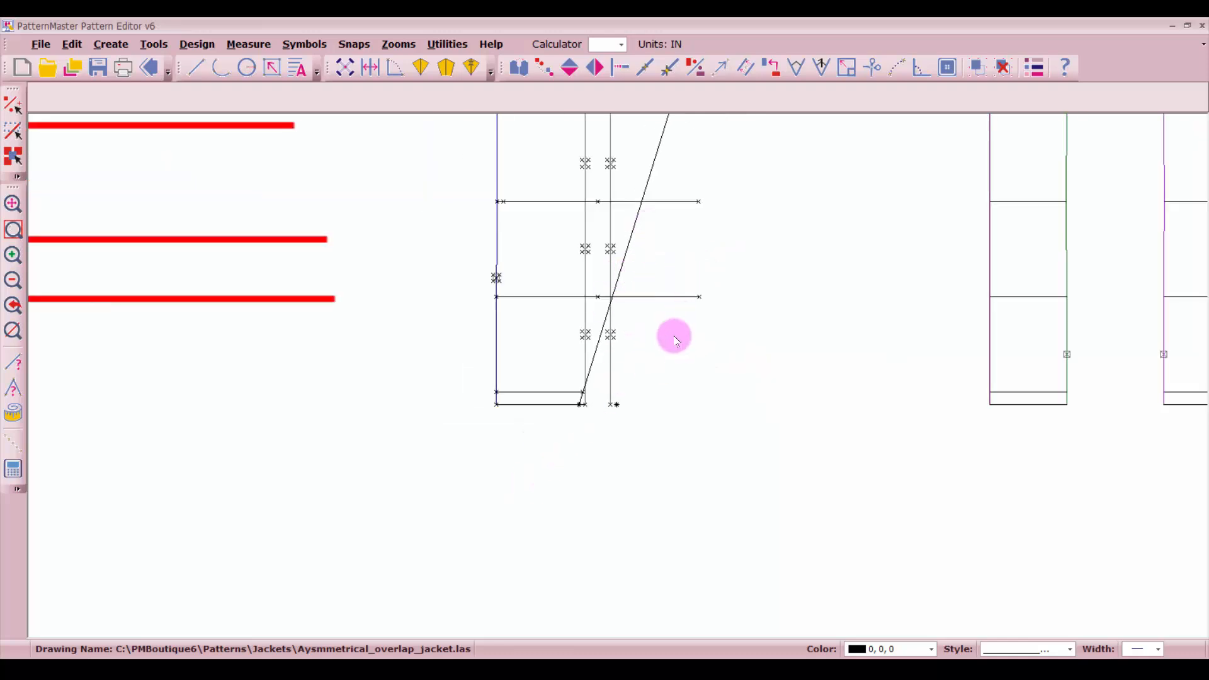
left_click(666, 295)
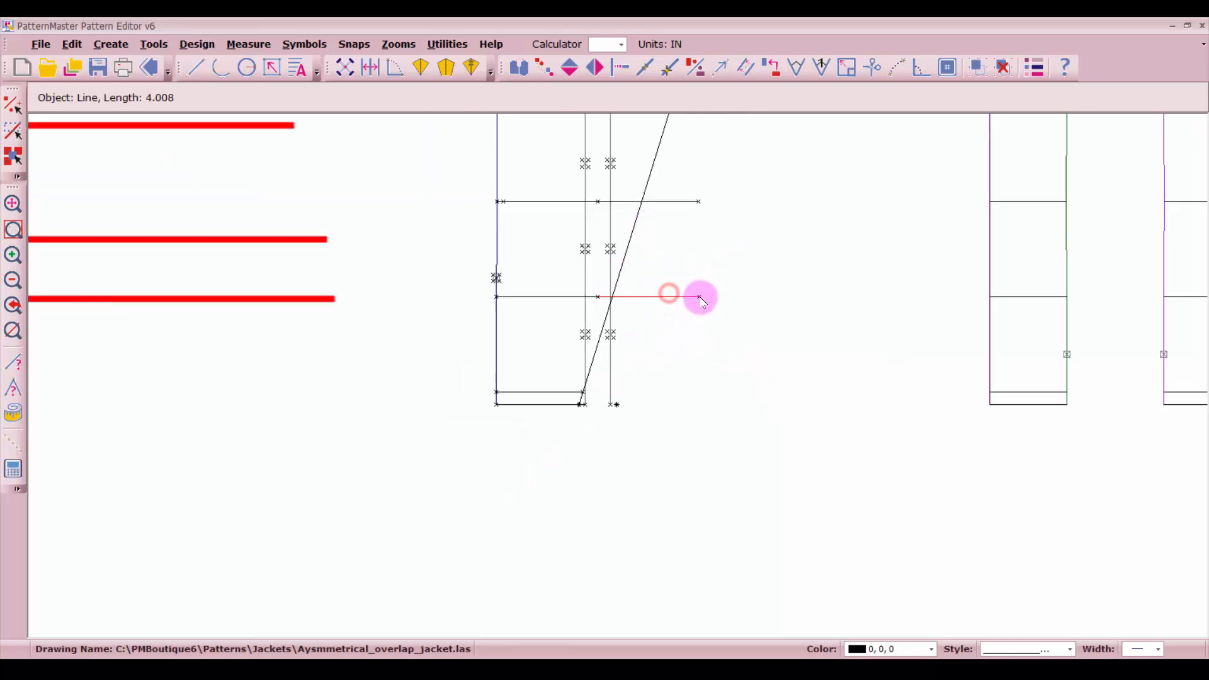
left_click(680, 201, "shift")
key("Delete")
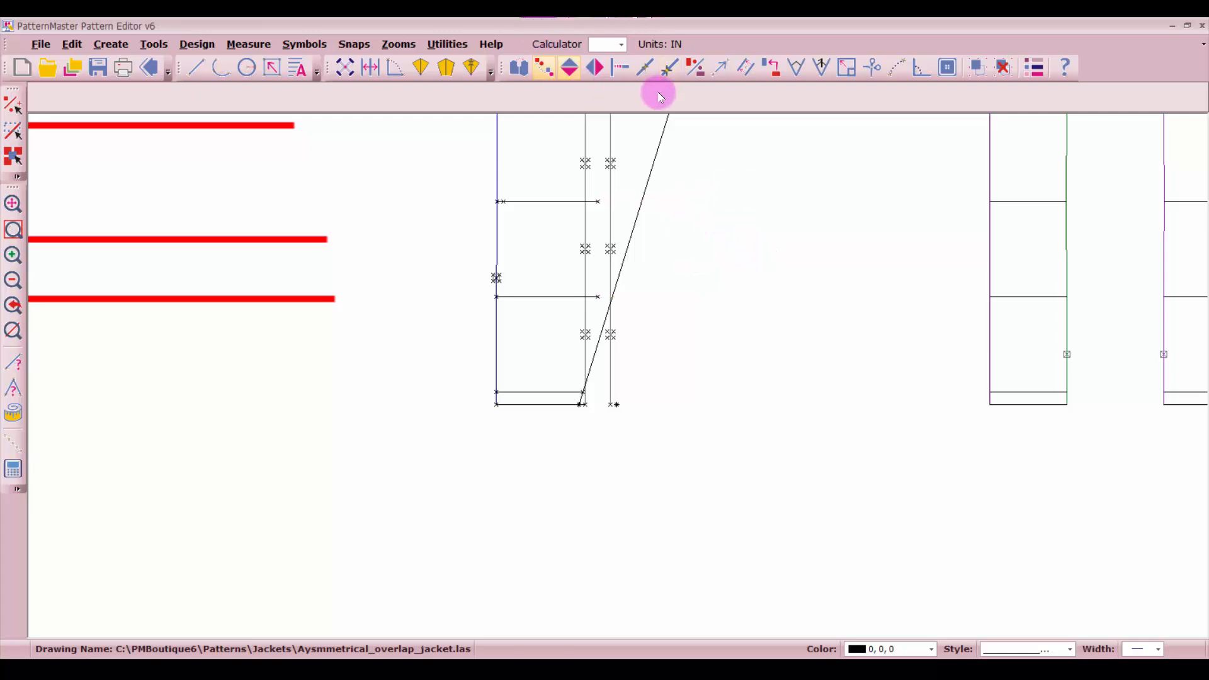
Use Intersect to end the left halves of the waist line and the hip line at the crossover line.
left_click(618, 67)
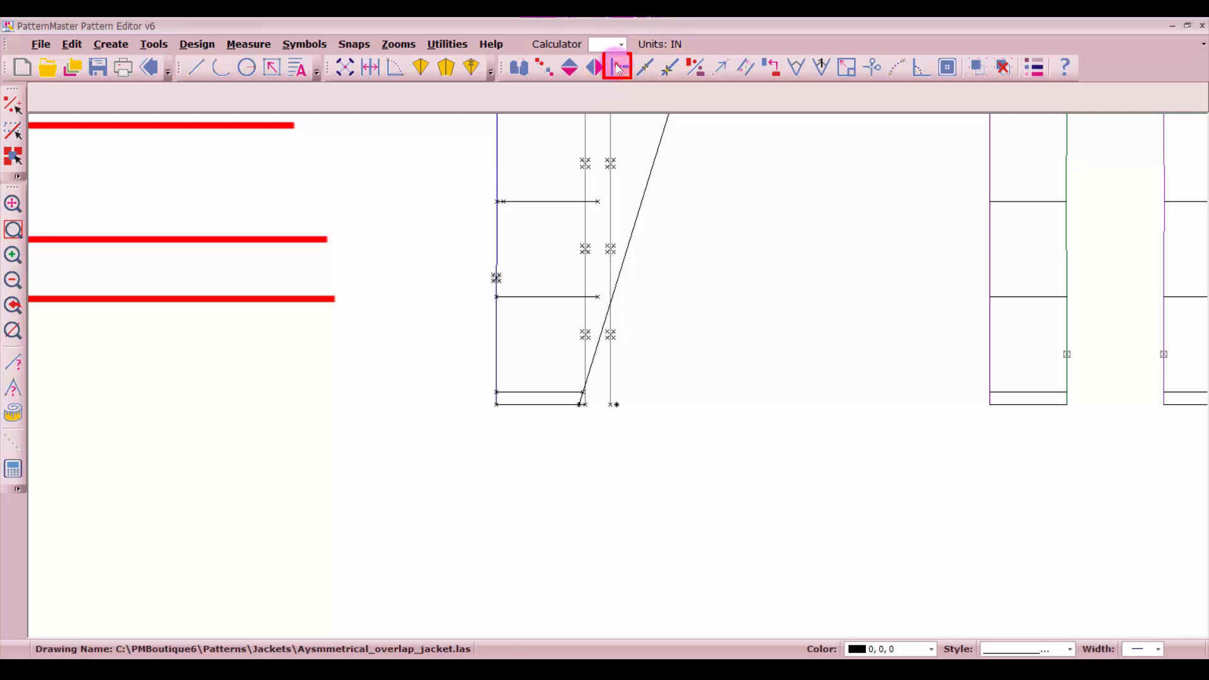
left_click(564, 199)
left_click(647, 191)
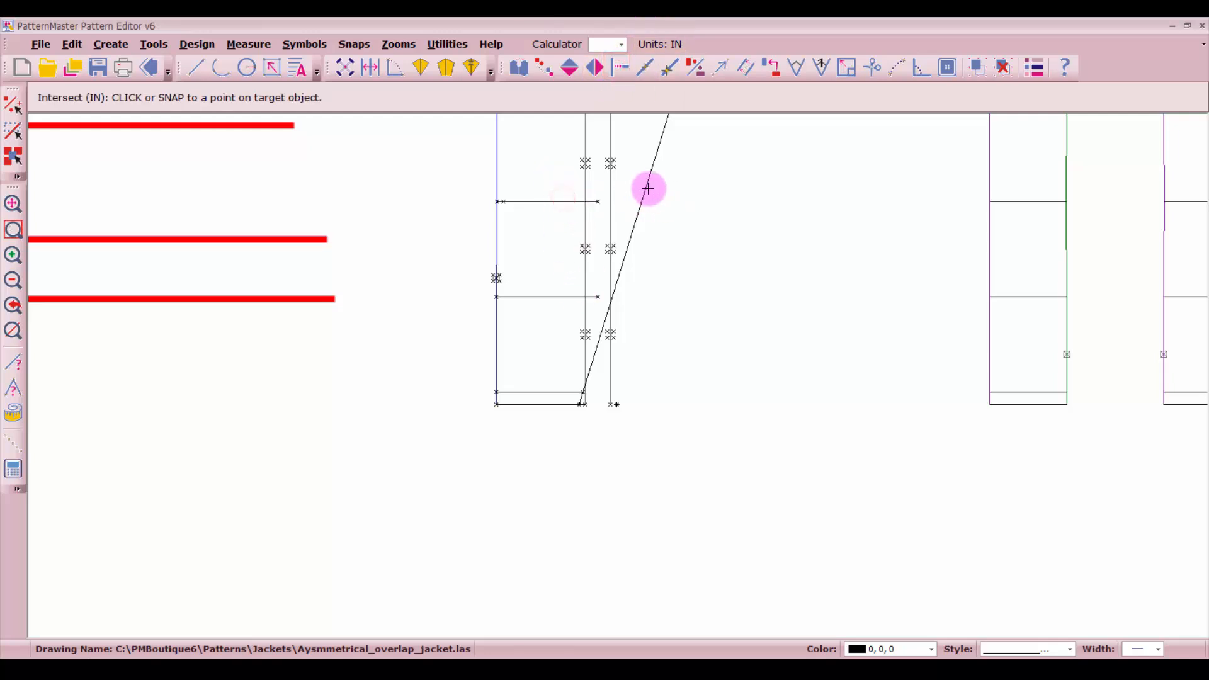
left_click(548, 295)
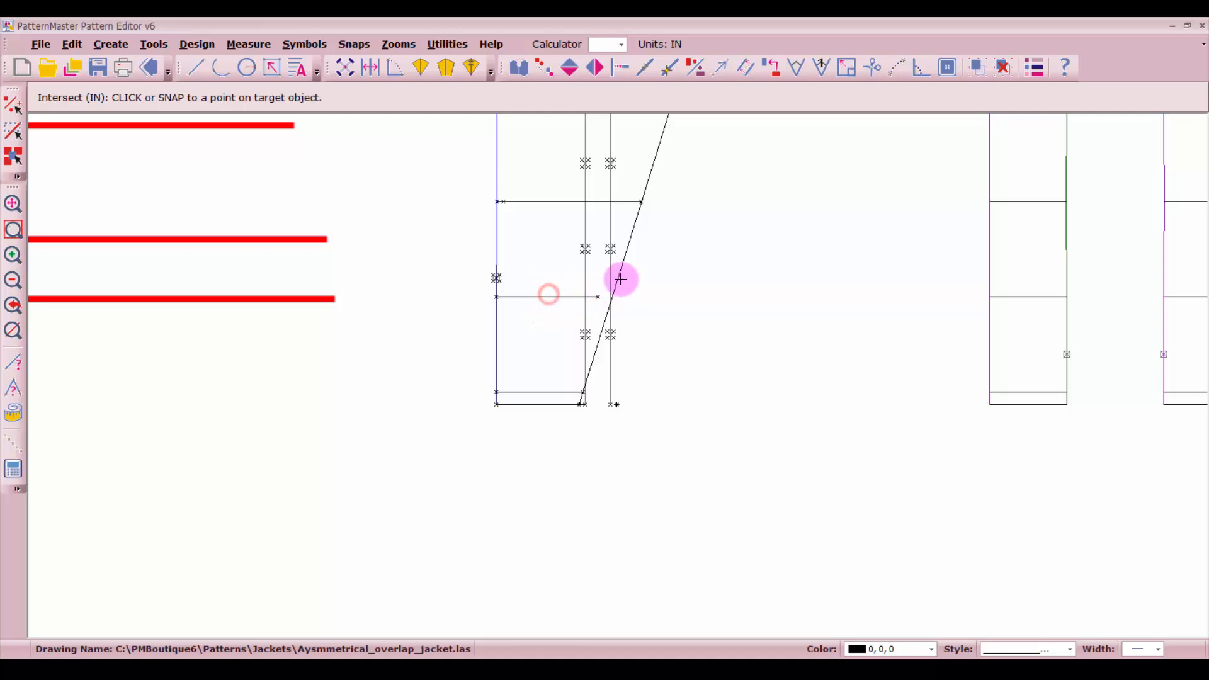
left_click(622, 271)
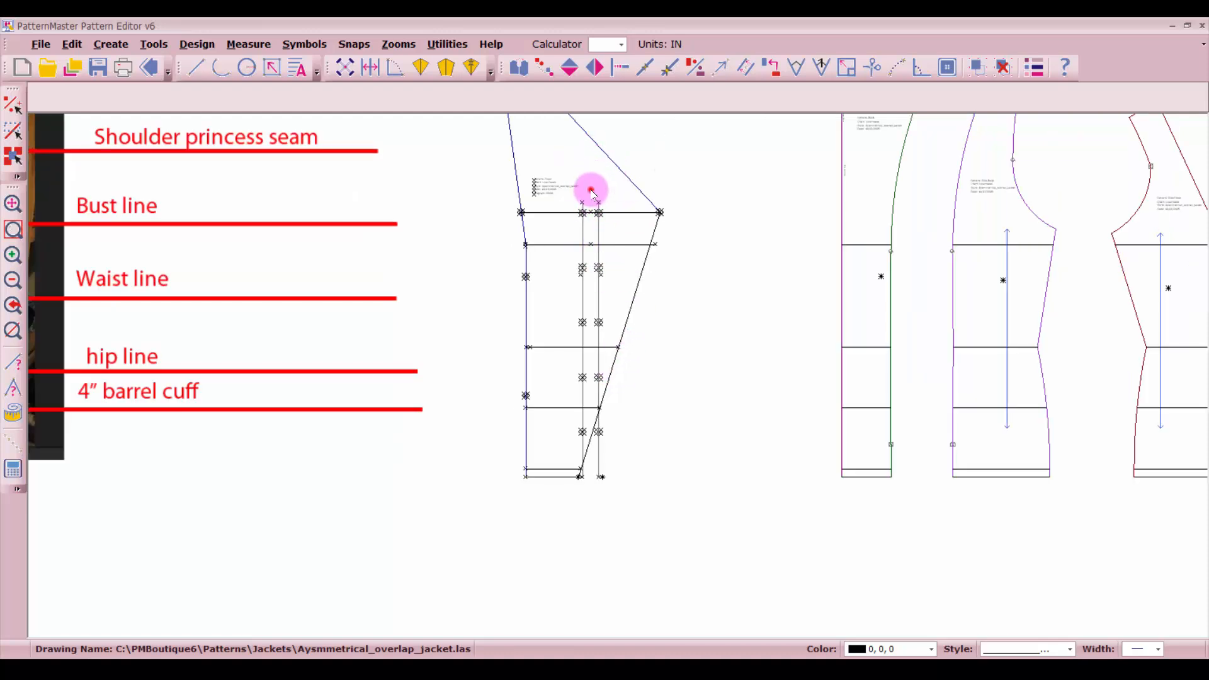
Delete the right-hand center front line with its marks and trim the left halves of the bust and raised bust lines to the remaining one.
left_click_drag(590, 190, 652, 519)
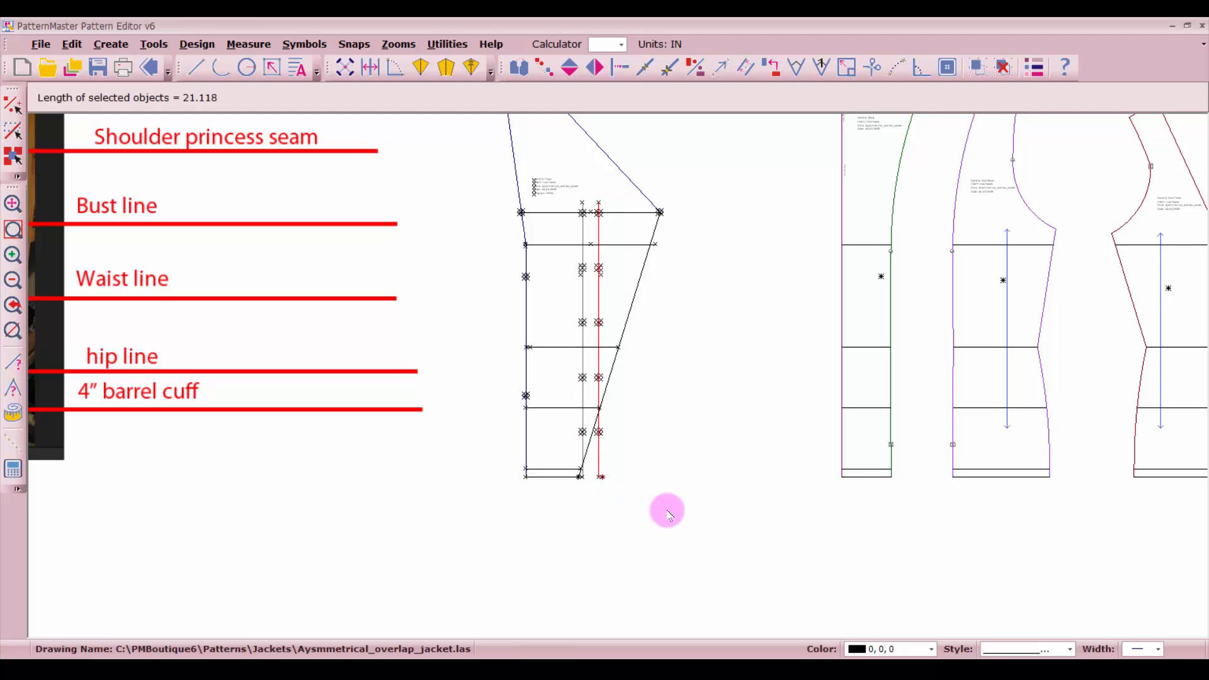
key("Delete")
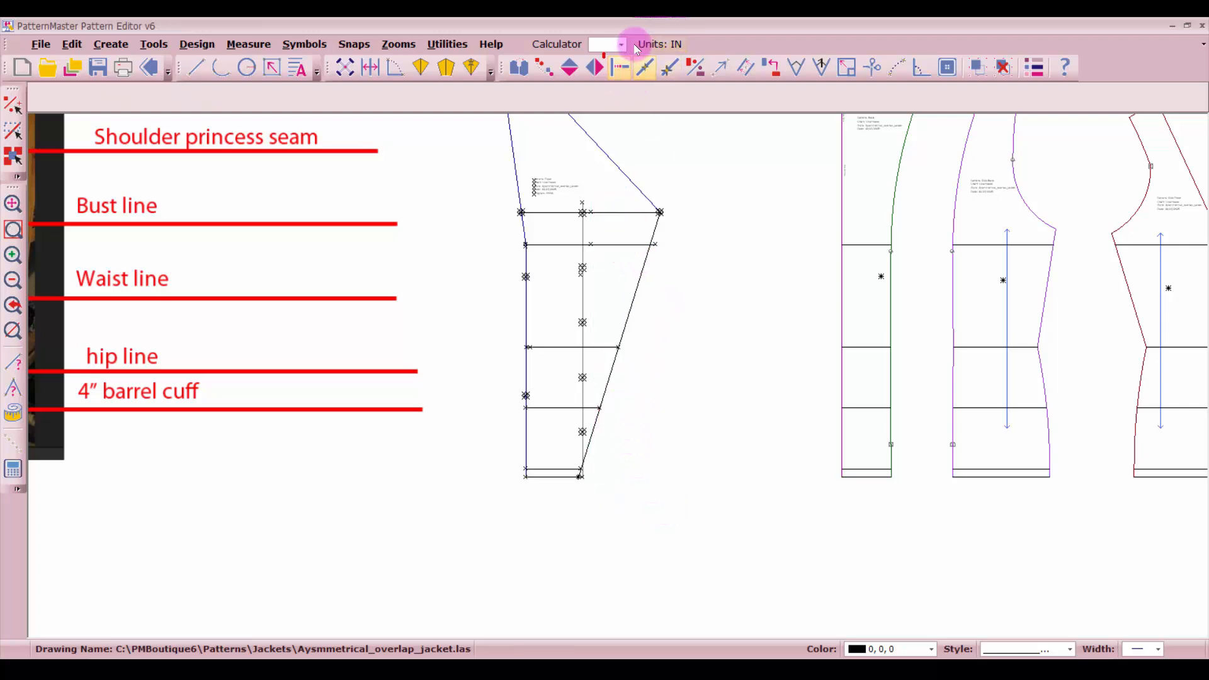
left_click(619, 66)
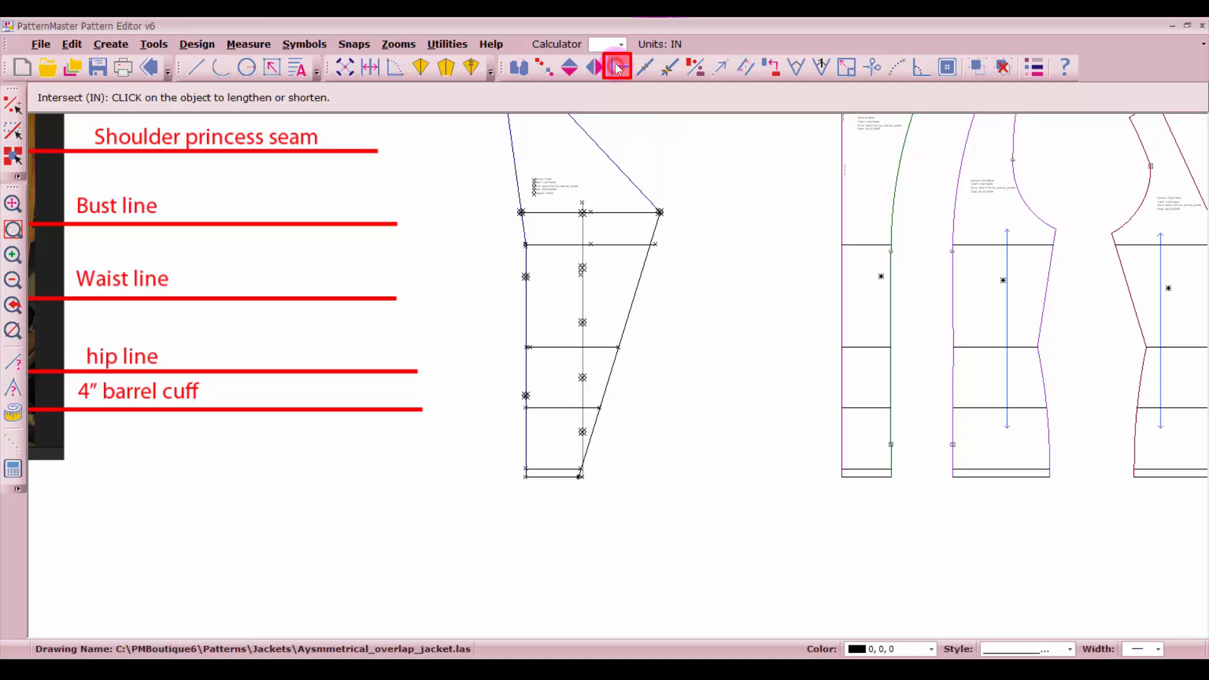
left_click(560, 245)
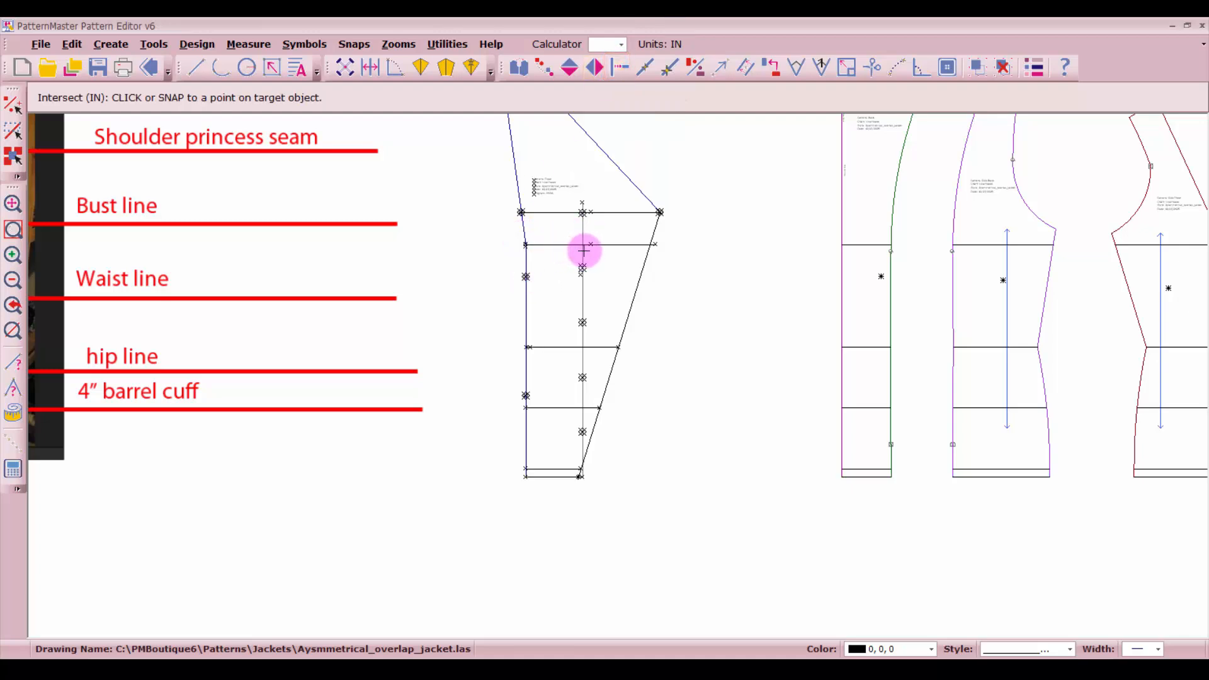
left_click(585, 251)
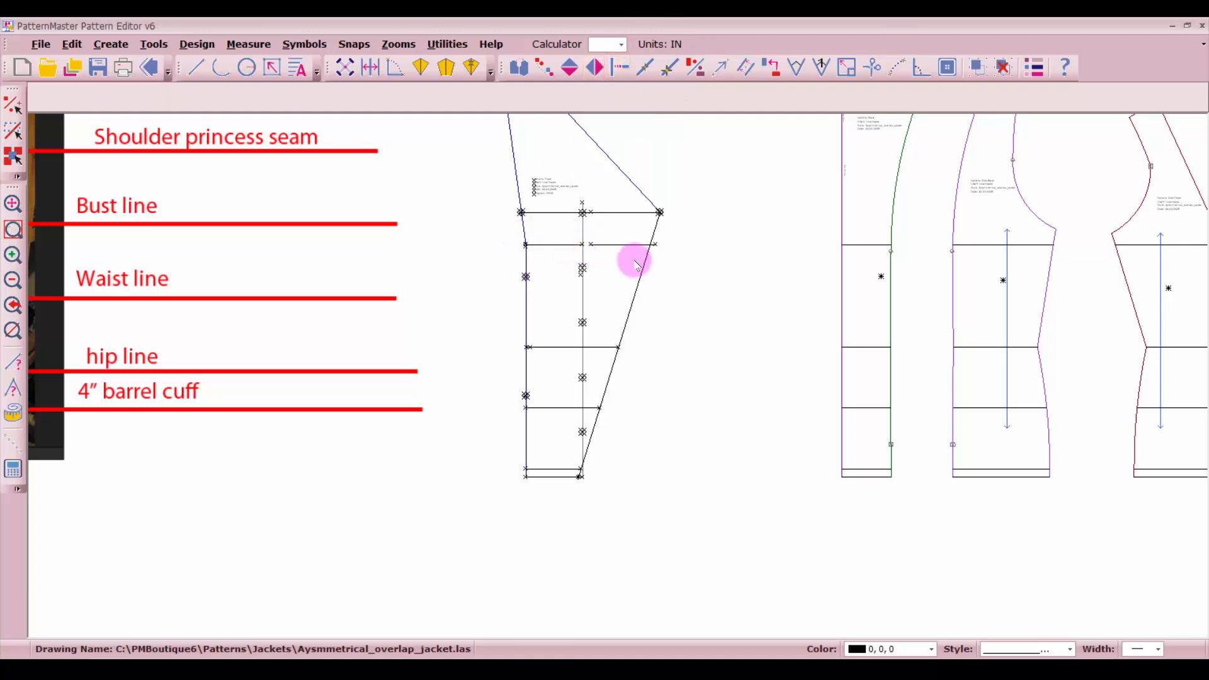
left_click(552, 212)
left_click(581, 225)
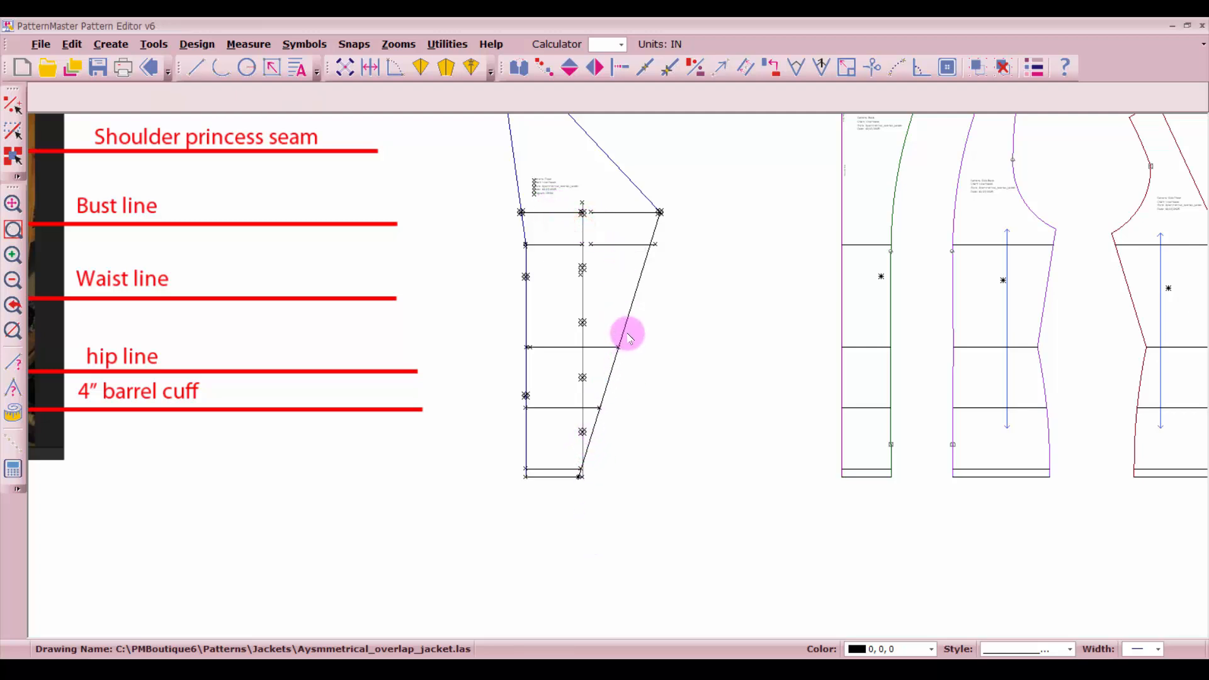
Intersect the bust line's right segment with the center front line at its inner end and the crossover line at its outer end.
left_click(614, 242)
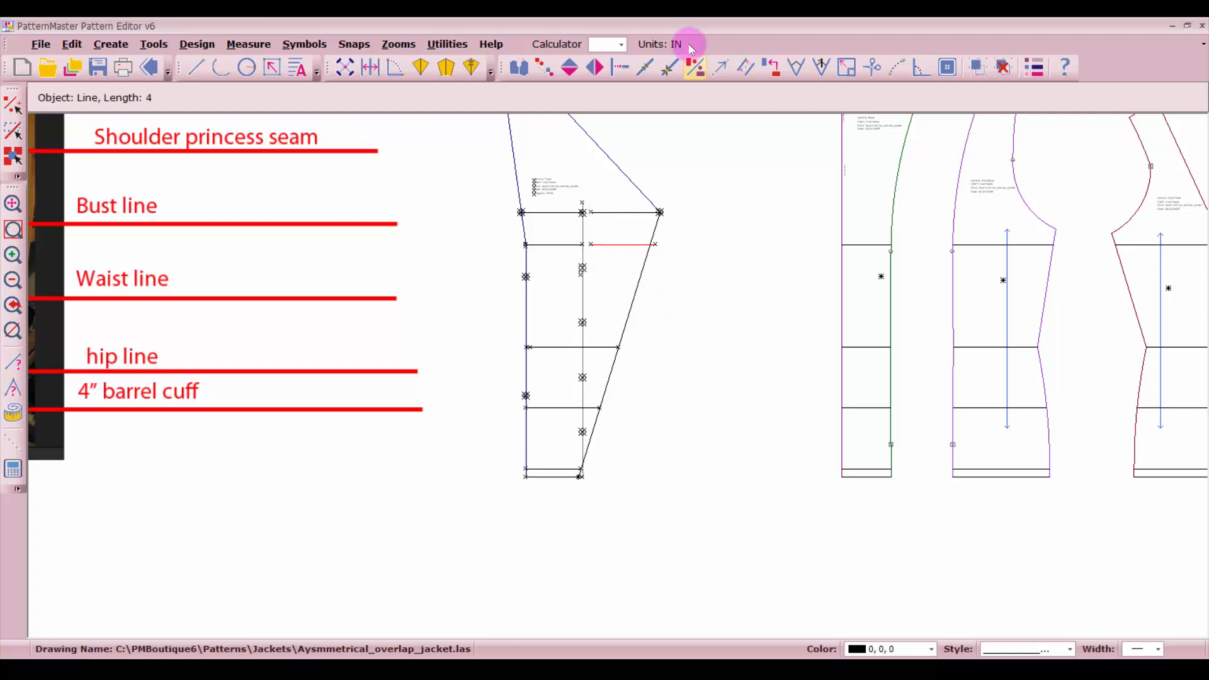
left_click(619, 66)
left_click(601, 244)
left_click(582, 228)
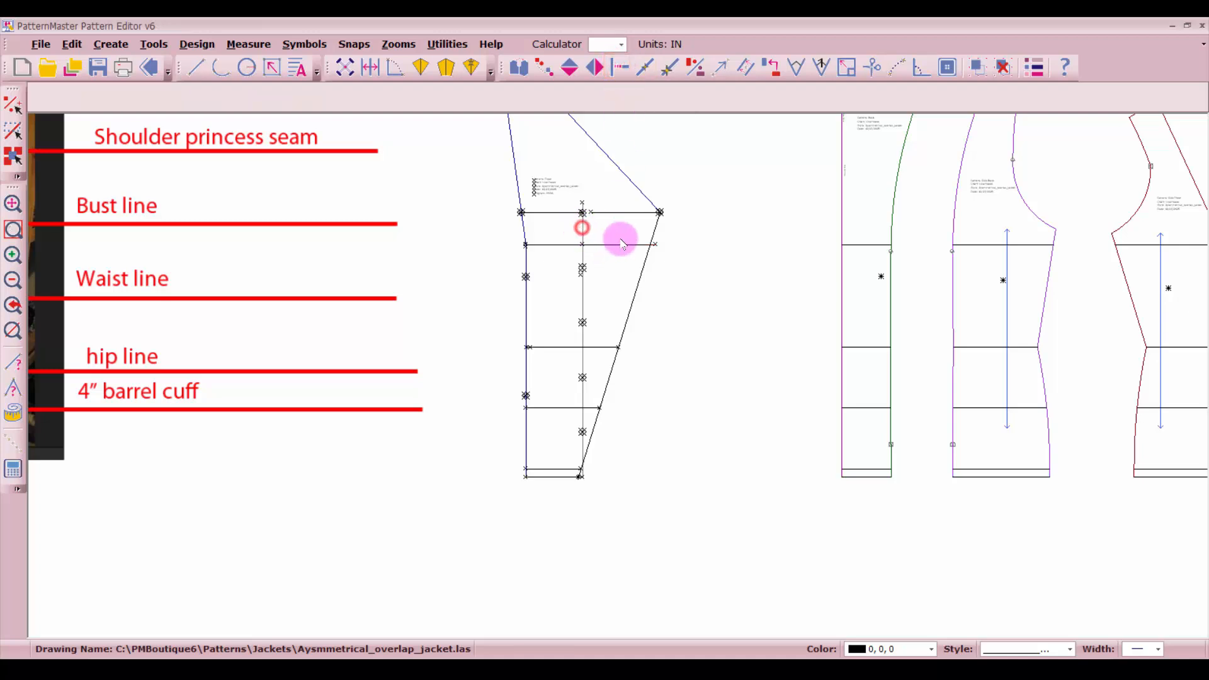
left_click(619, 243)
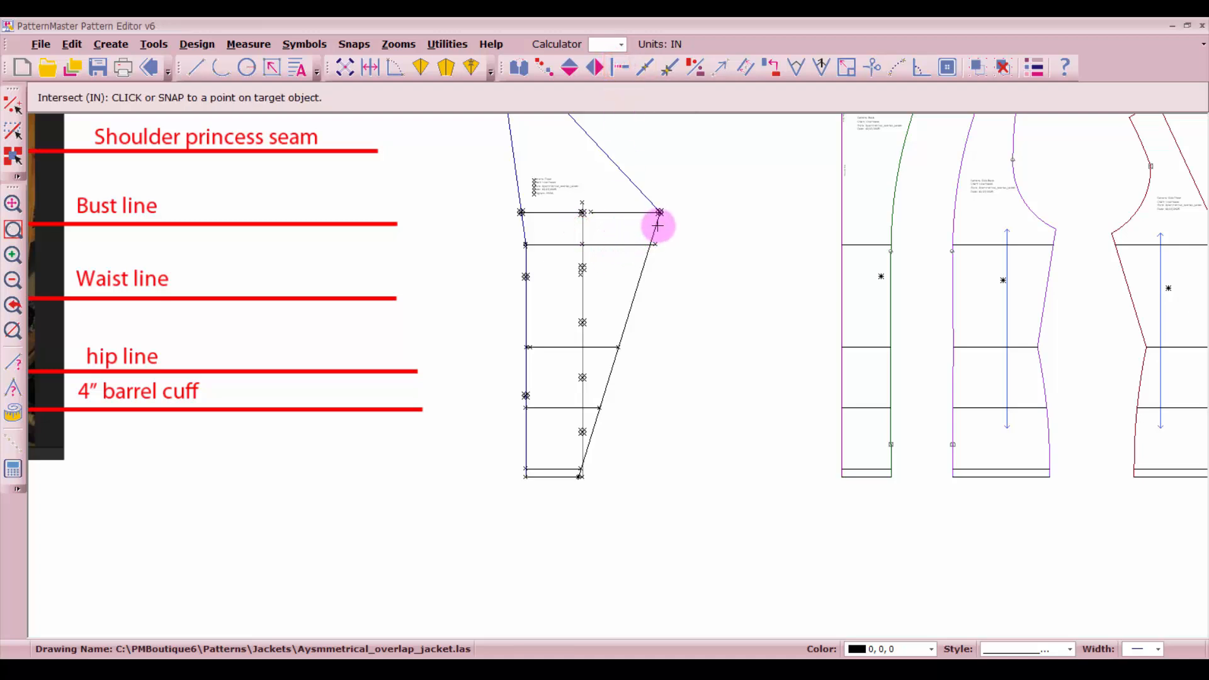
left_click(652, 221)
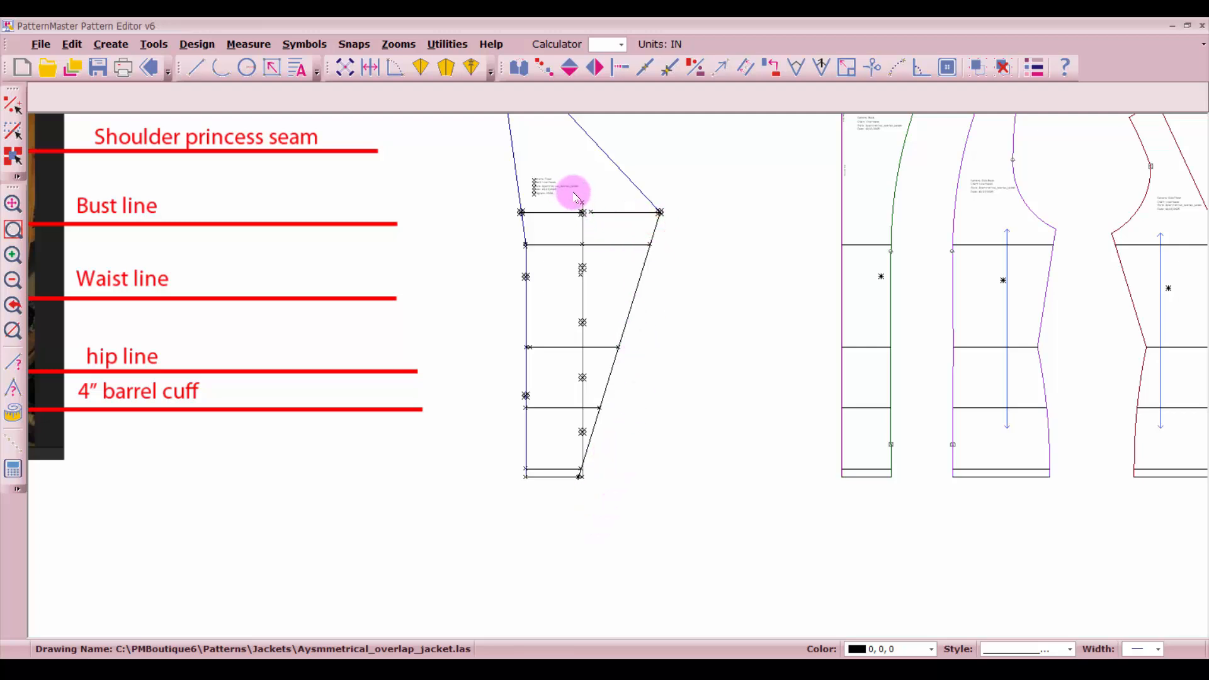
Delete the remaining vertical center front line with its marks and the leftover hem pieces beside the crossover line.
left_click_drag(577, 195, 625, 503)
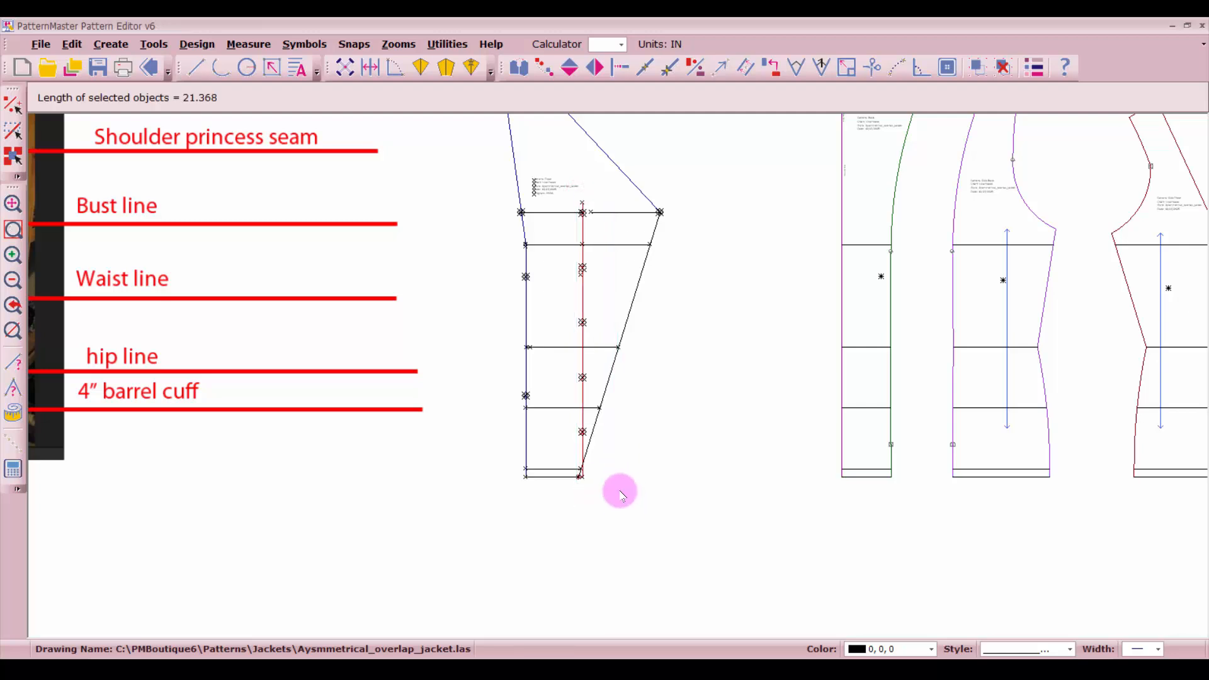
key("Delete")
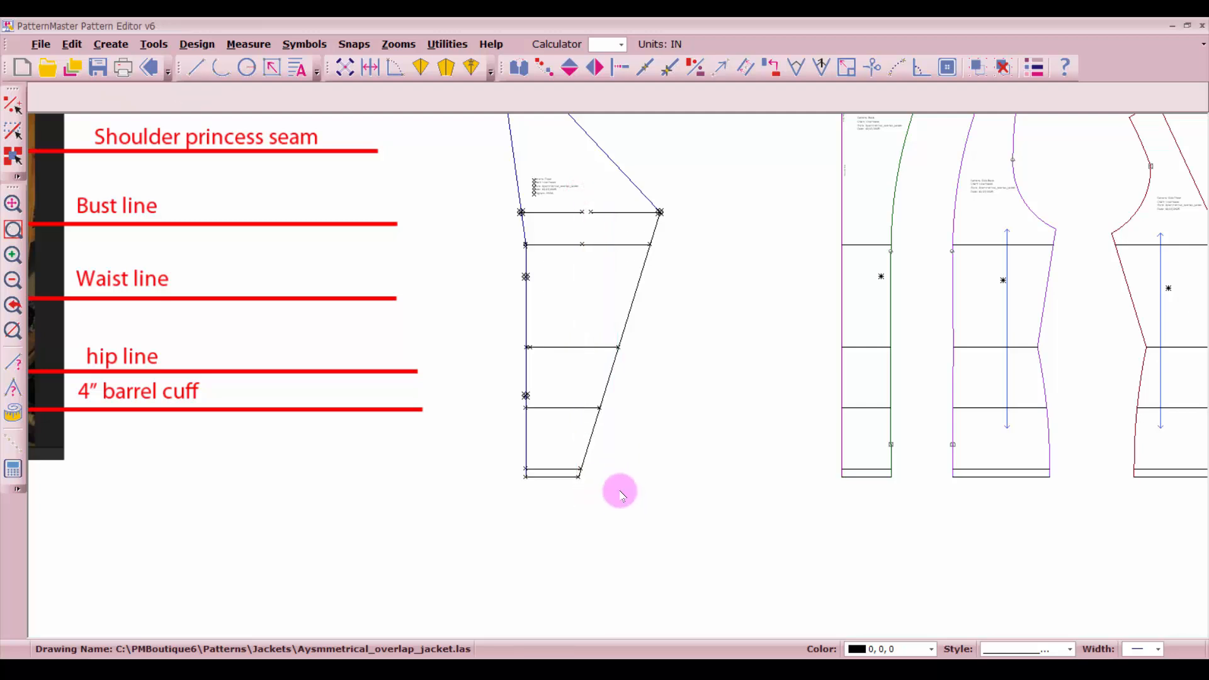
Try to close the gap between the raised bust line's two segments by intersecting one with the other.
left_click(620, 68)
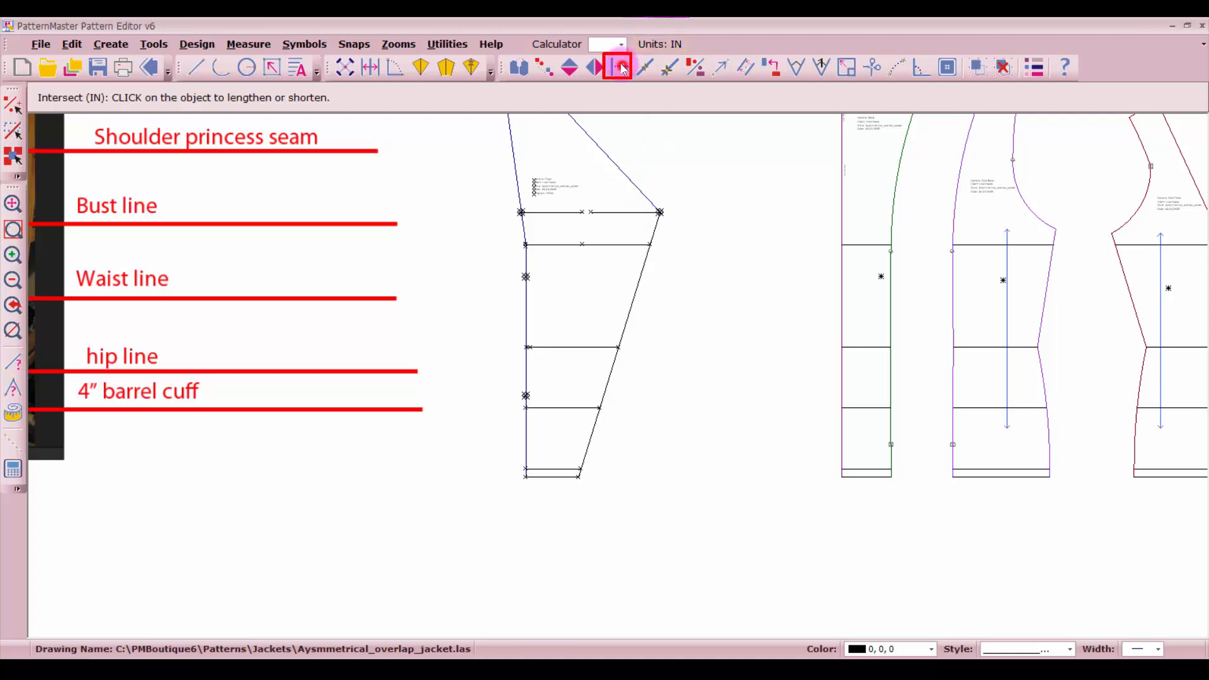
left_click(614, 211)
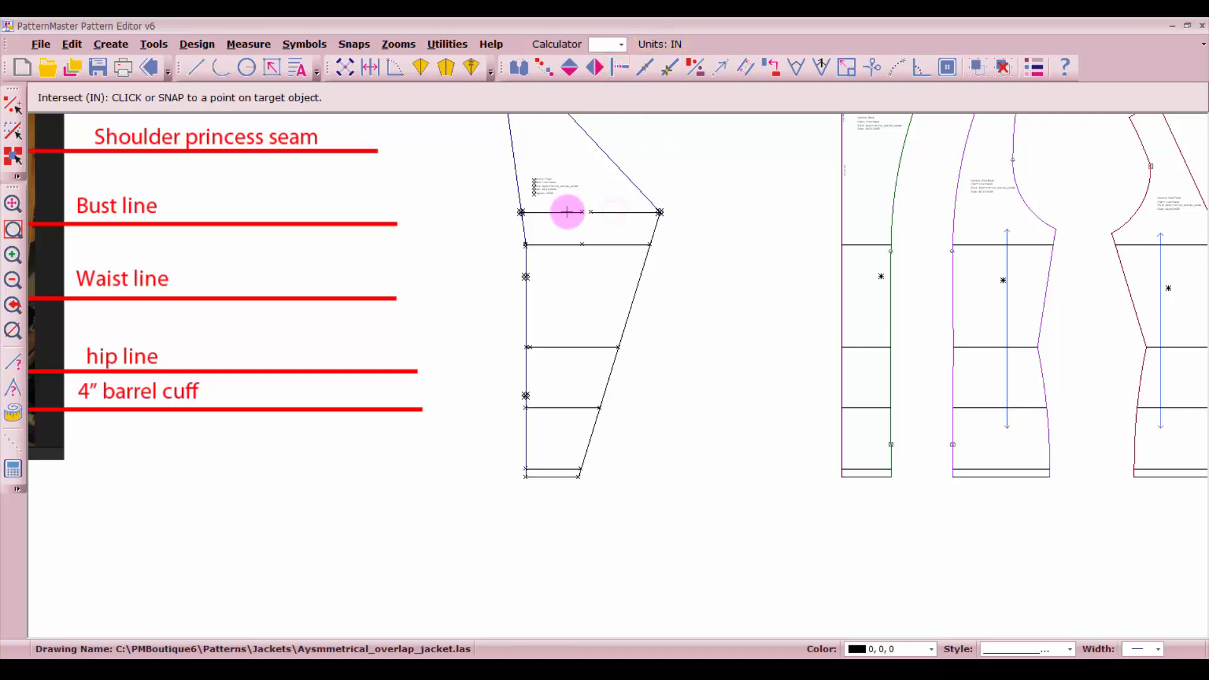
left_click(569, 213)
right_click(565, 223)
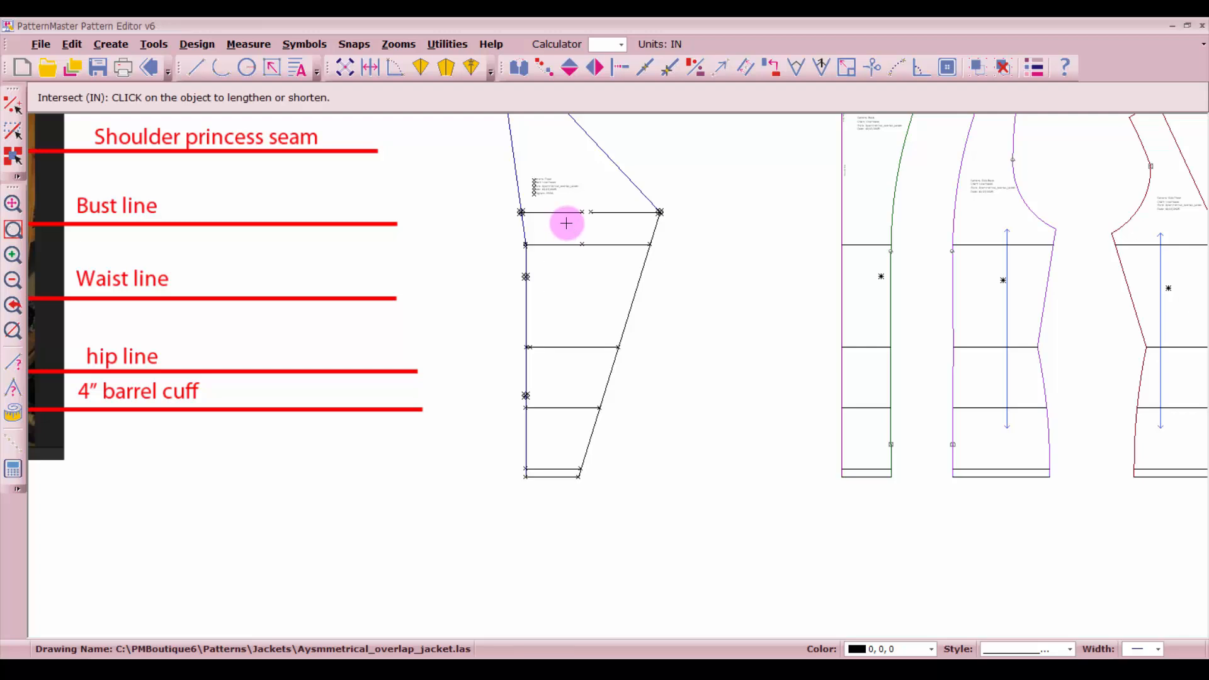
left_click(573, 212)
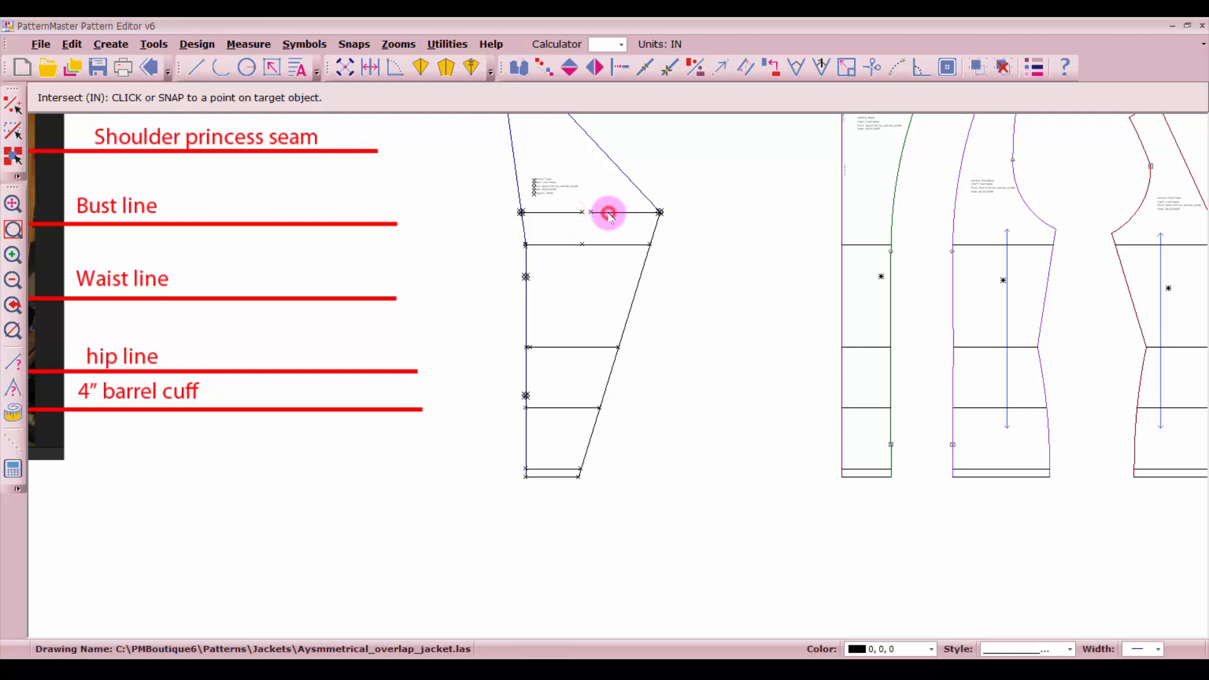
left_click(608, 213)
scroll(589, 233, "up", 3)
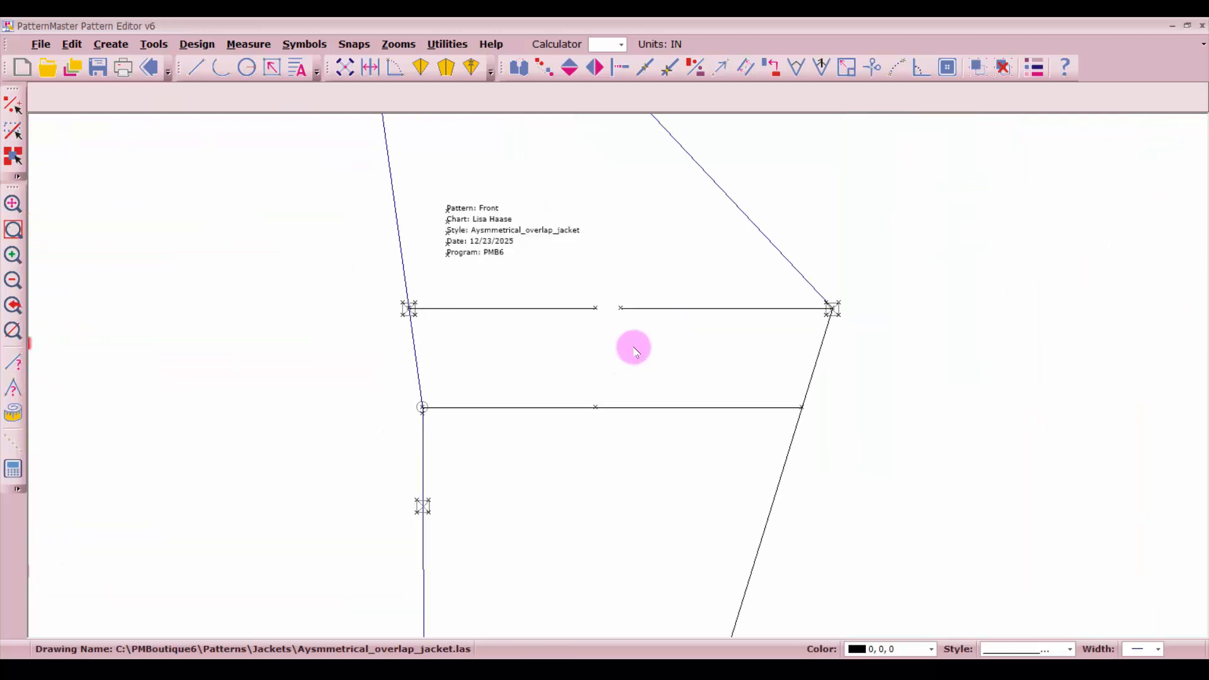
Stretch the raised bust line's right segment to the left segment's inner end to close the gap between them.
left_click(719, 66)
left_click(620, 308)
scroll(615, 375, "down", 3)
scroll(619, 371, "down", 1)
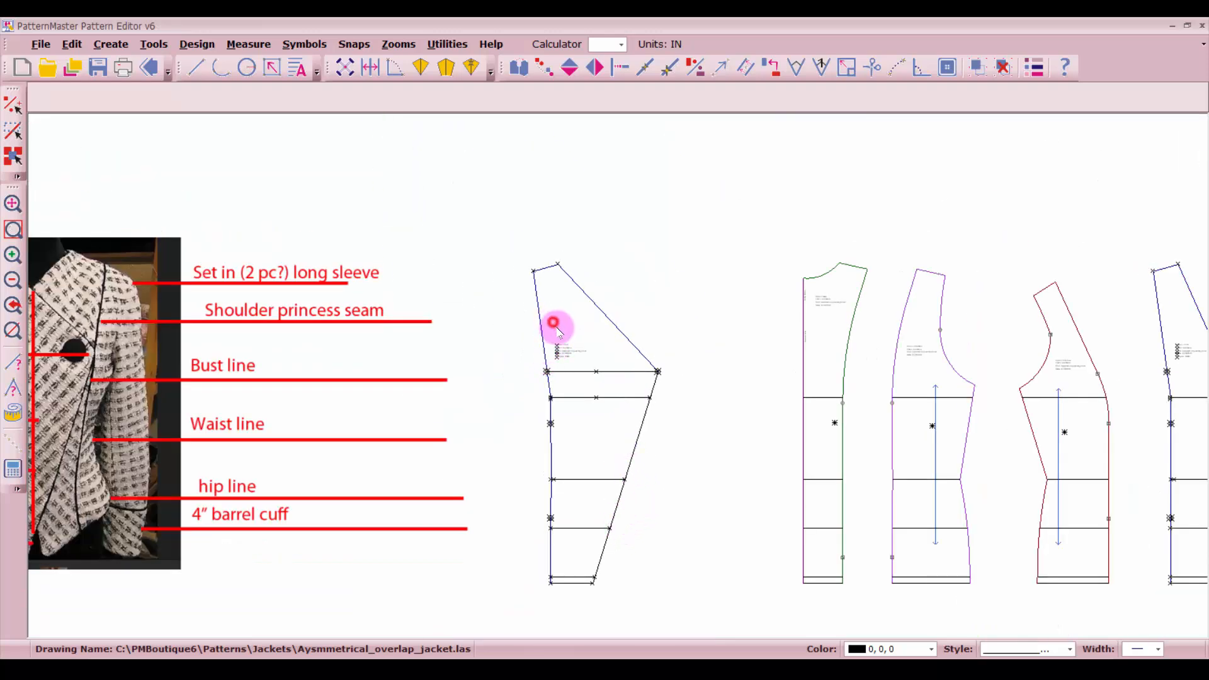
Move the pattern label text on the crossover front piece up, clear of the raised bust line.
mouse_move(554, 323)
left_mouse_down()
mouse_move(576, 375)
mouse_move(564, 310)
left_mouse_up()
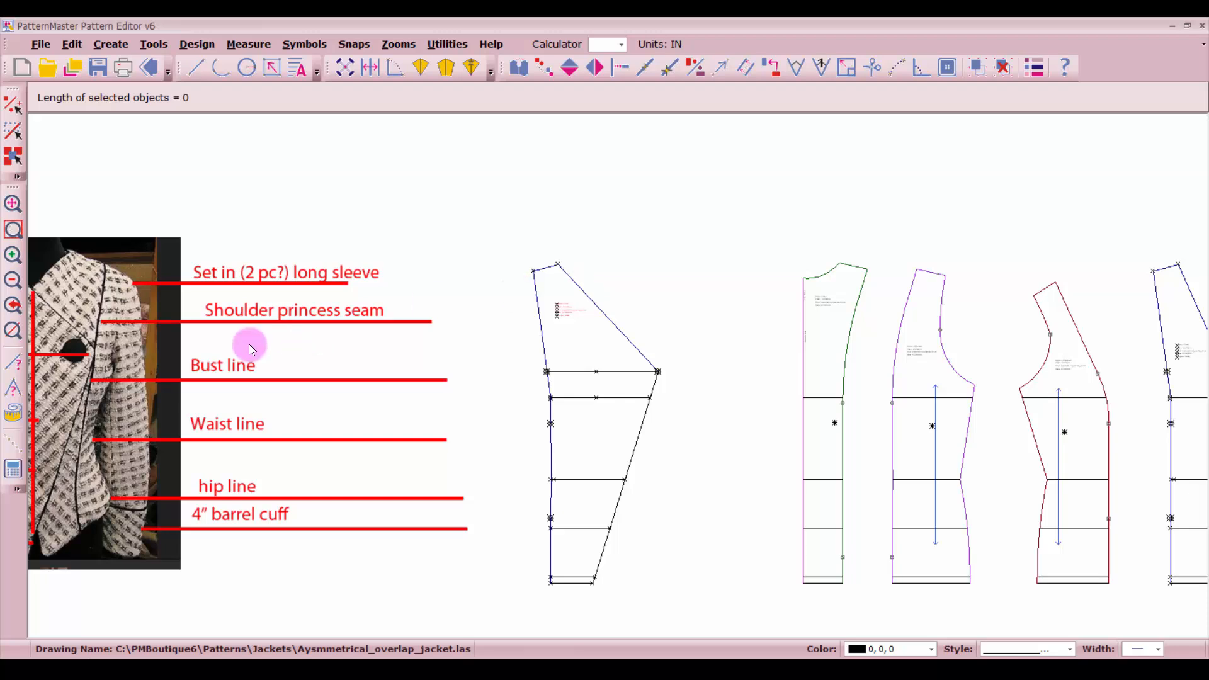
scroll(81, 371, "down", 1)
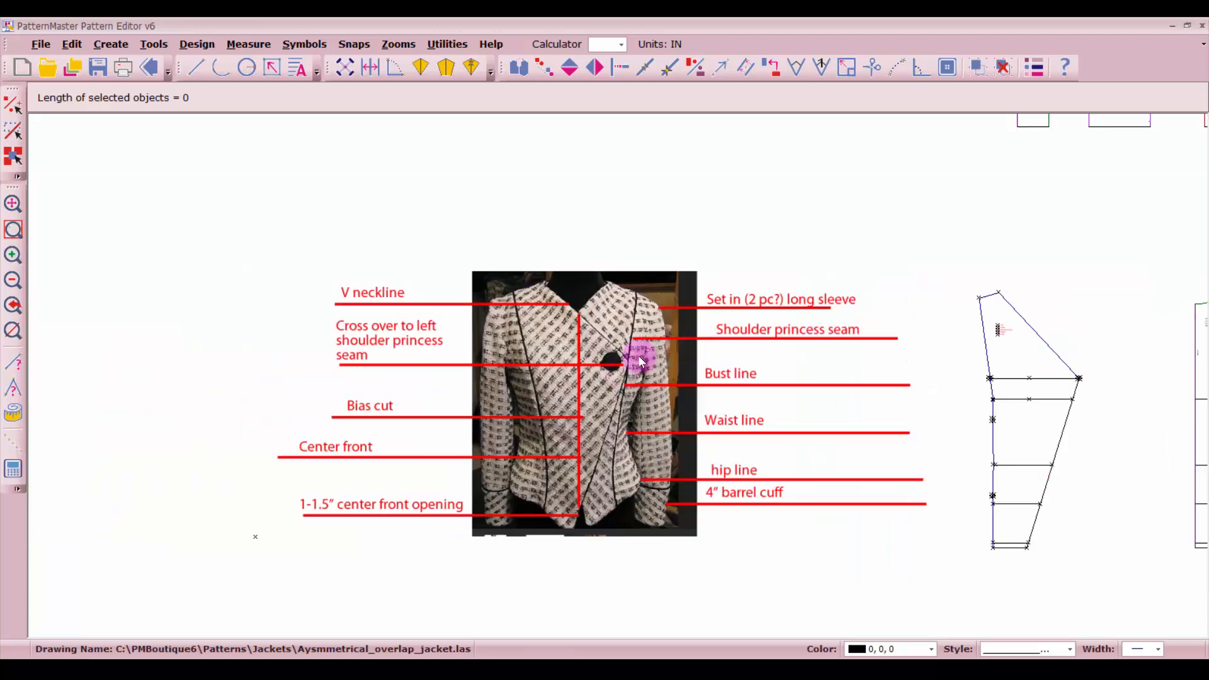
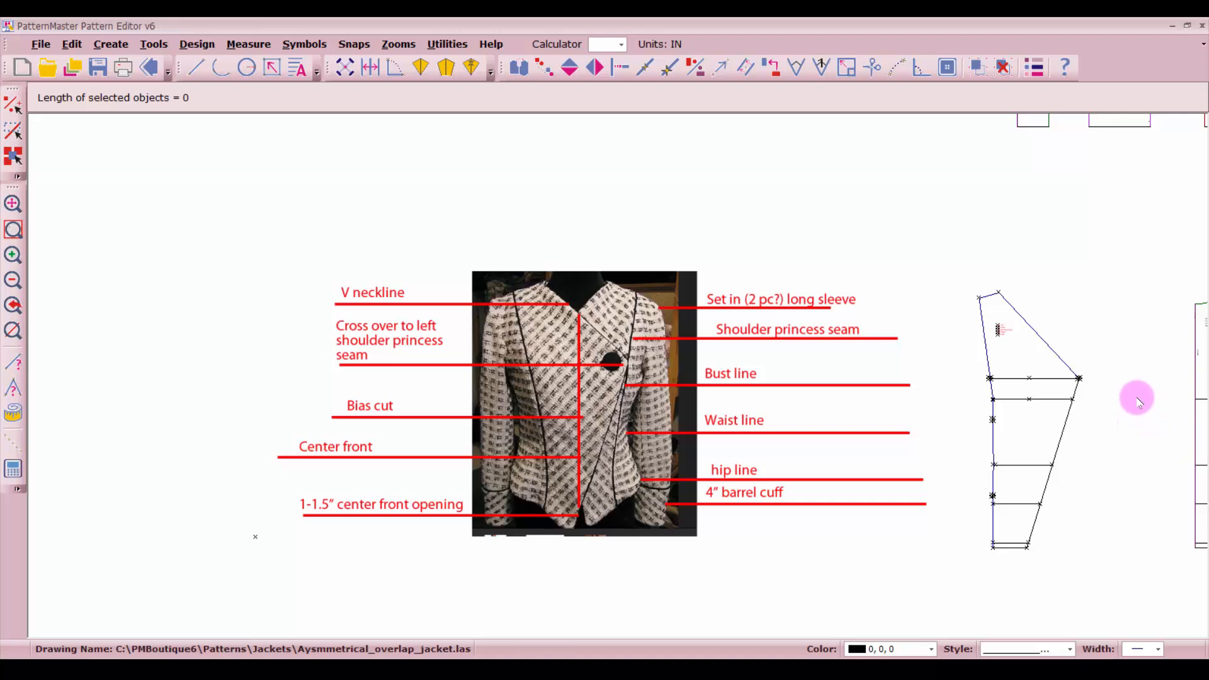
scroll(1135, 396, "down", 1)
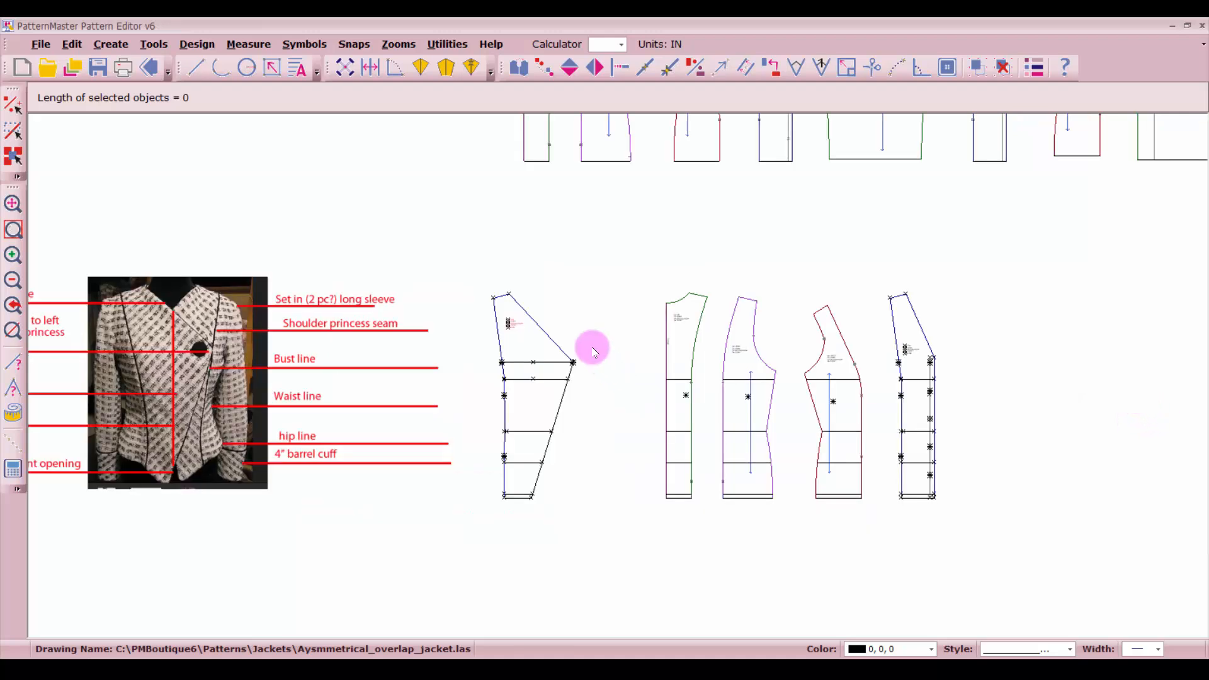
Change the line style of the crossover front's shoulder, princess seam, neckline and slanted front edges to dashed.
left_click(540, 328)
left_click(497, 315)
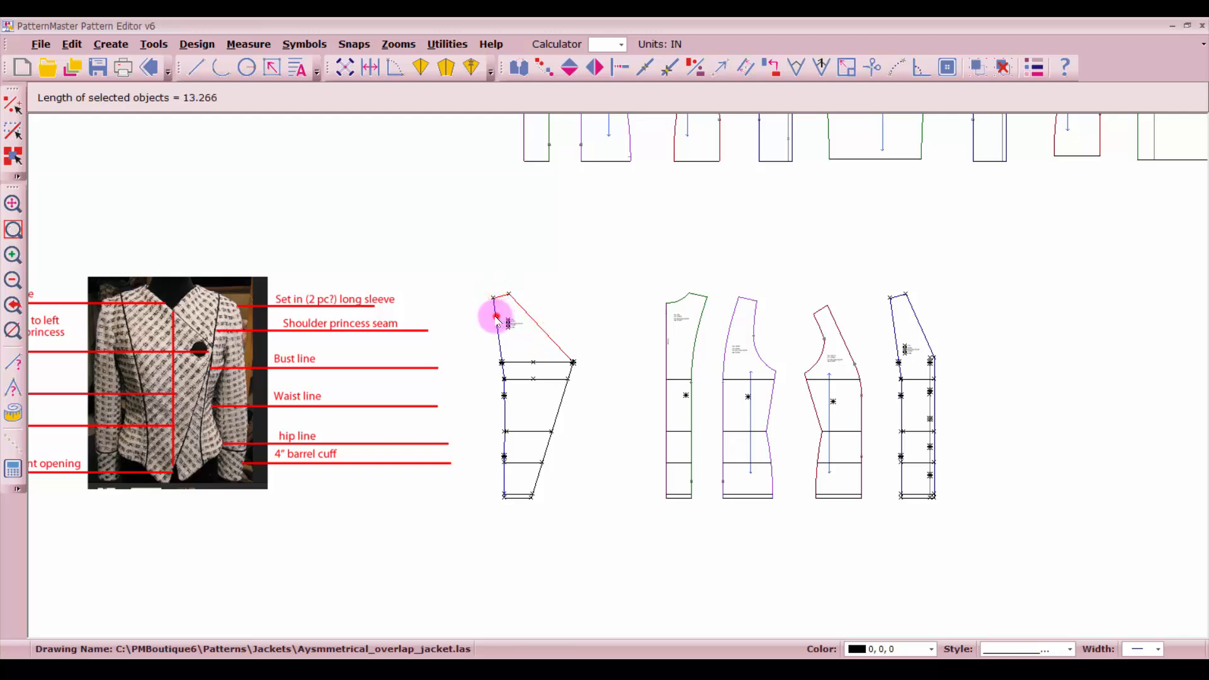
left_click(504, 408)
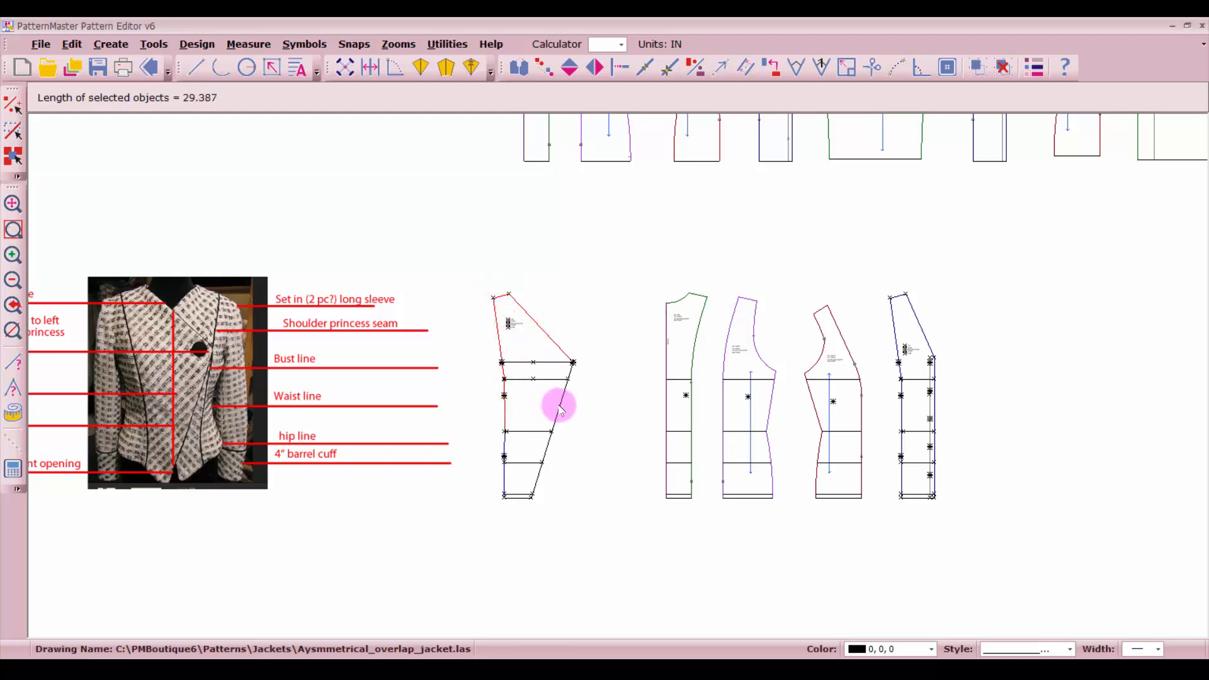
left_click(561, 399)
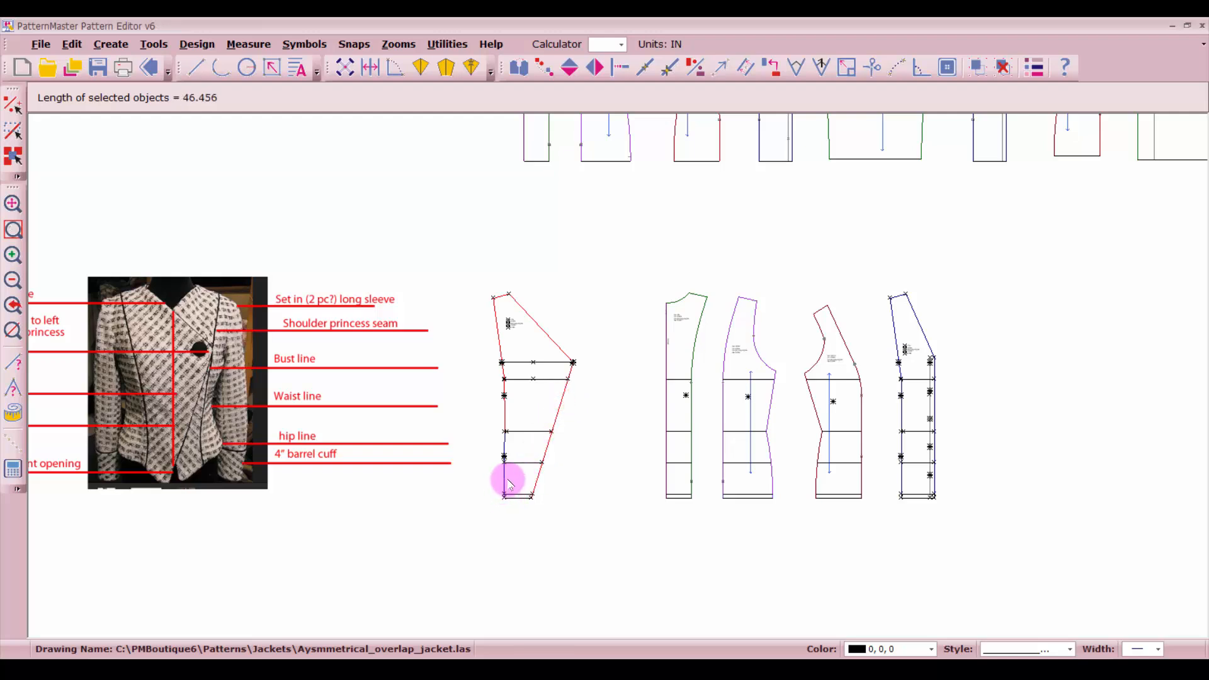
left_click(504, 472)
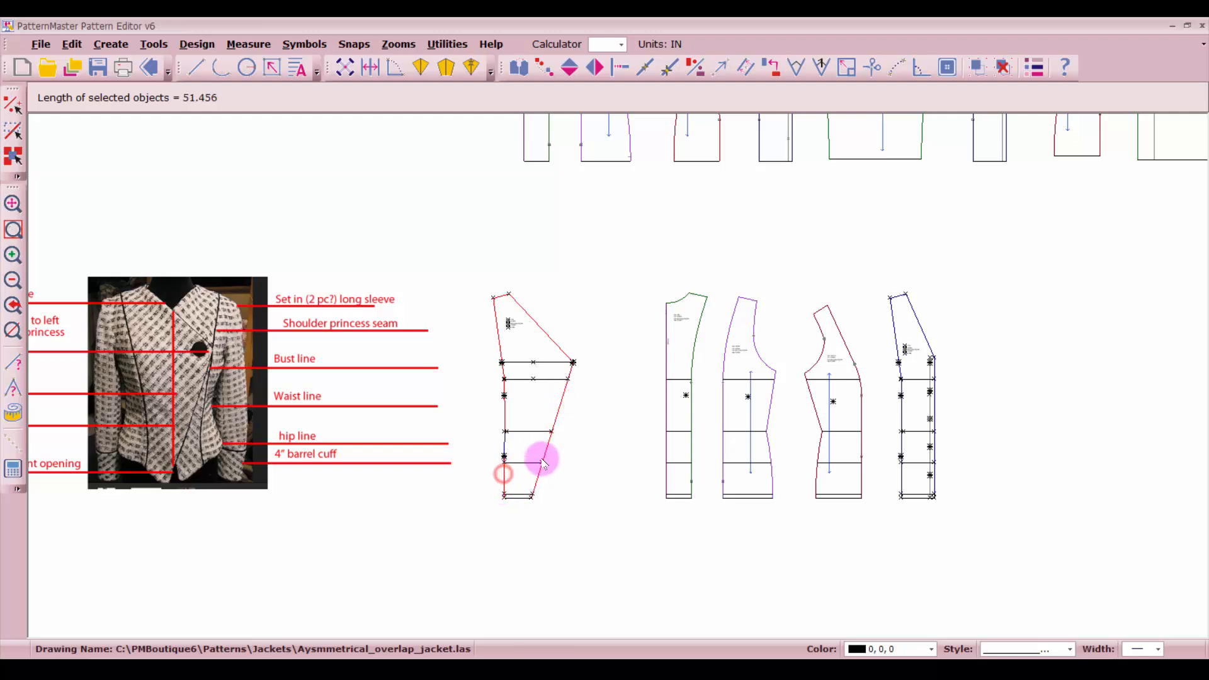
left_click(506, 437)
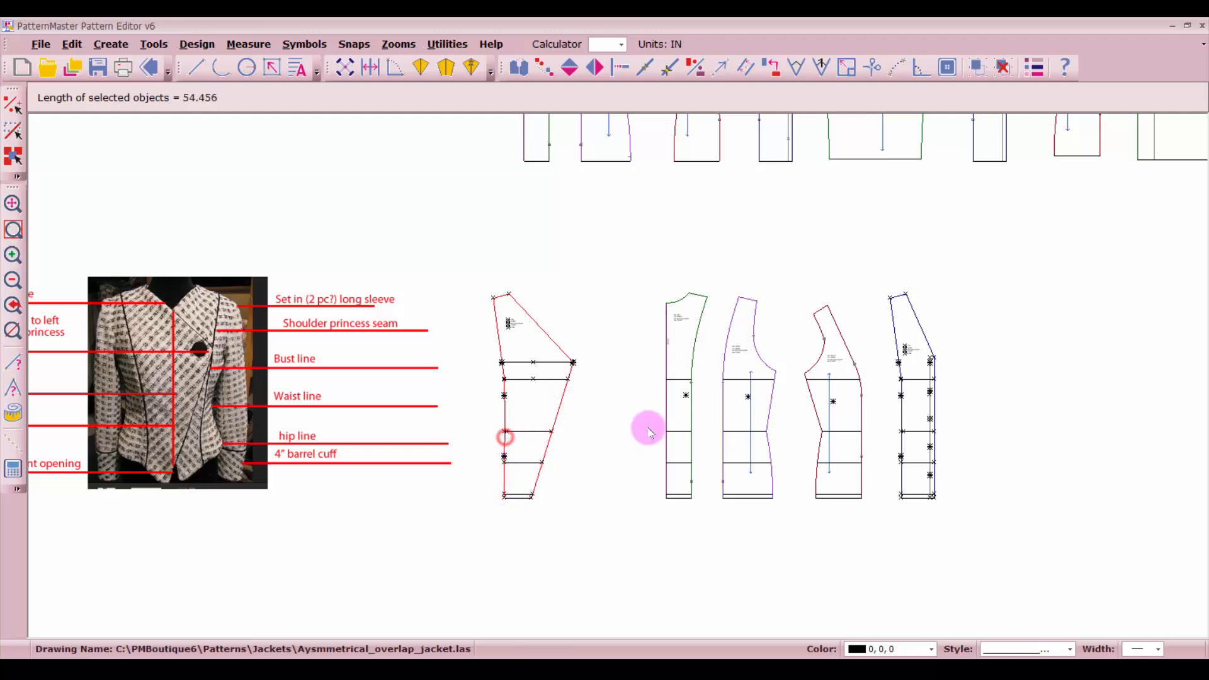
left_click(1033, 68)
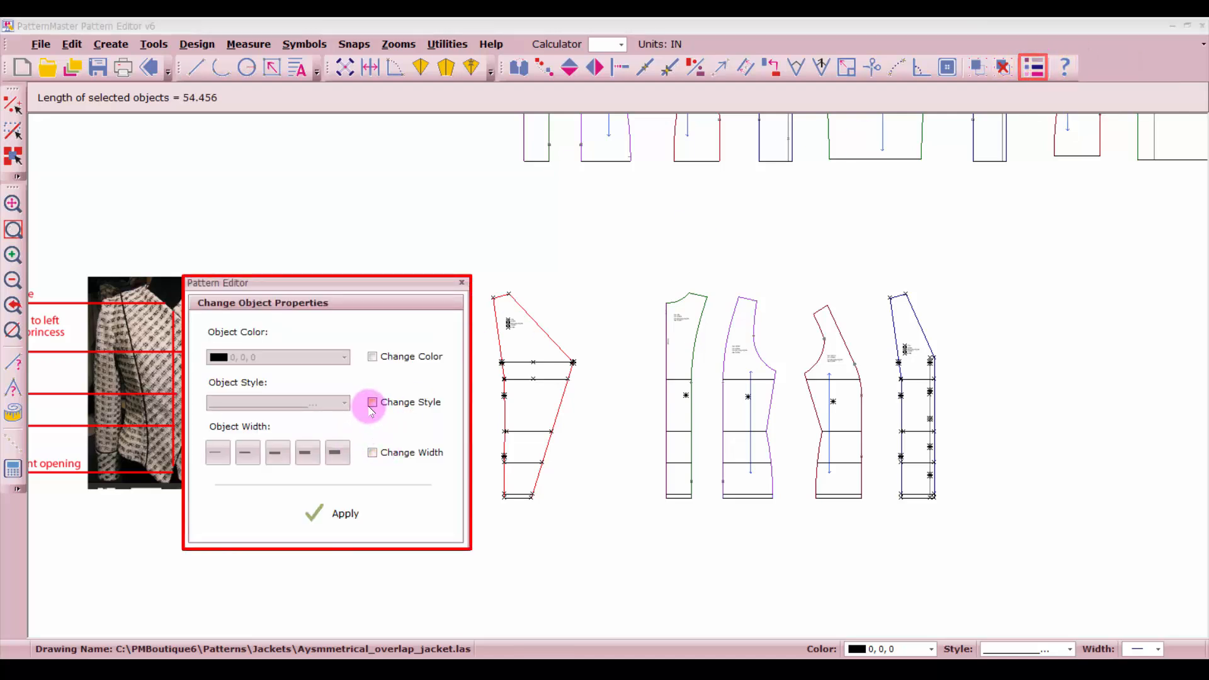
left_click(373, 402)
left_click(344, 402)
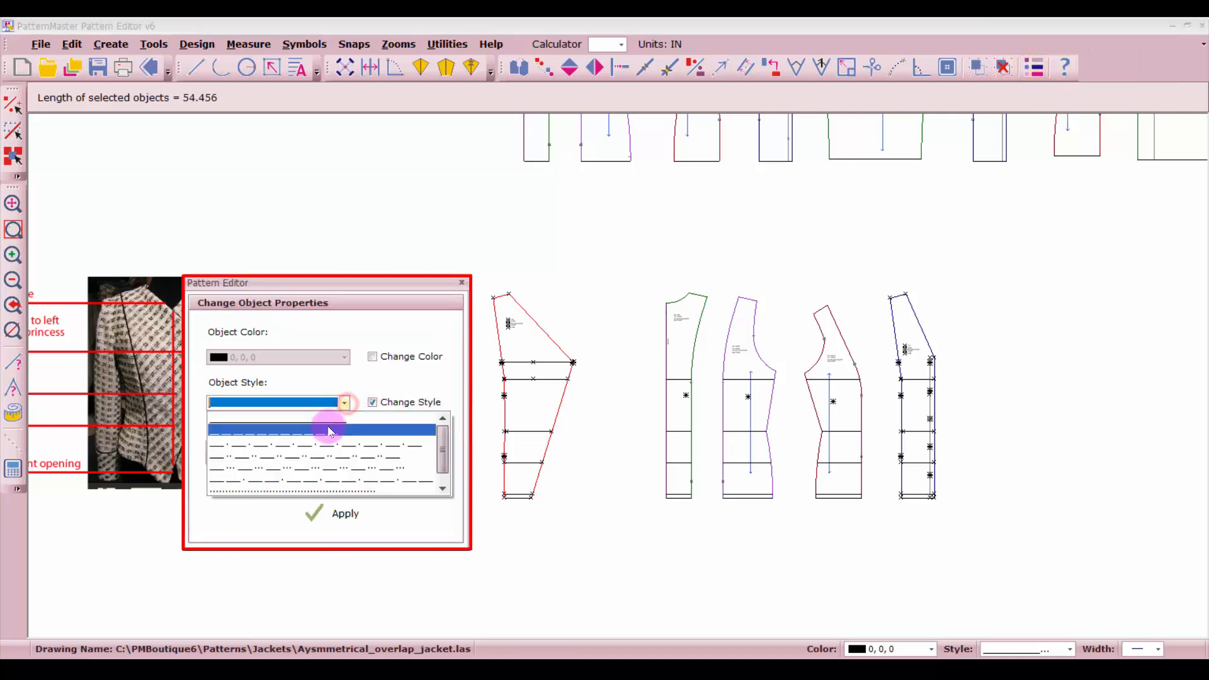
left_click(328, 432)
left_click(335, 513)
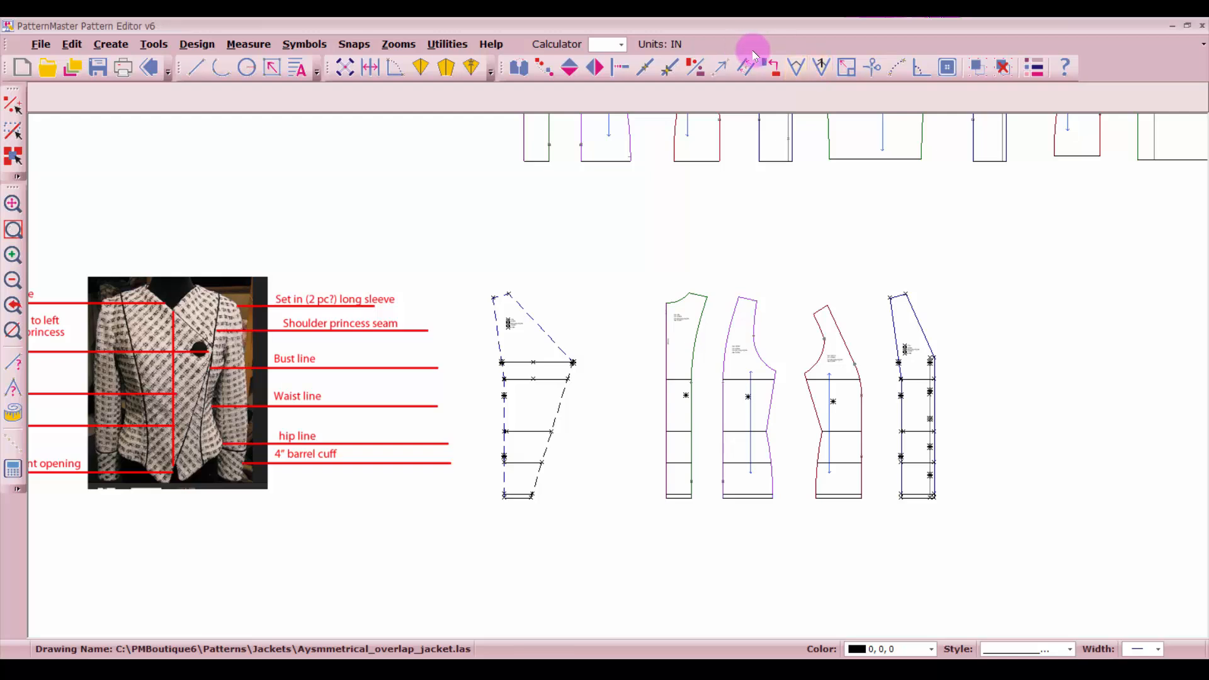
Offset the crossover front's dashed seam lines outward by 0.625 in on the shoulder, princess seam, neckline and slanted edge.
left_click(746, 67)
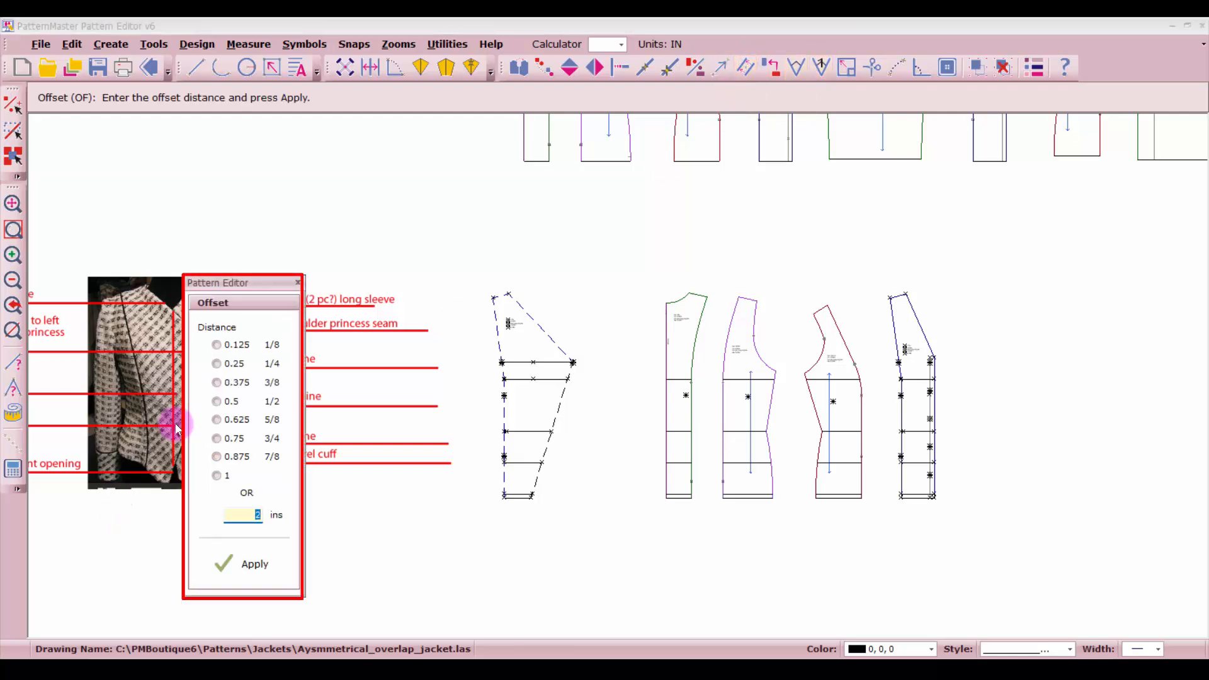
left_click(242, 420)
left_click(251, 563)
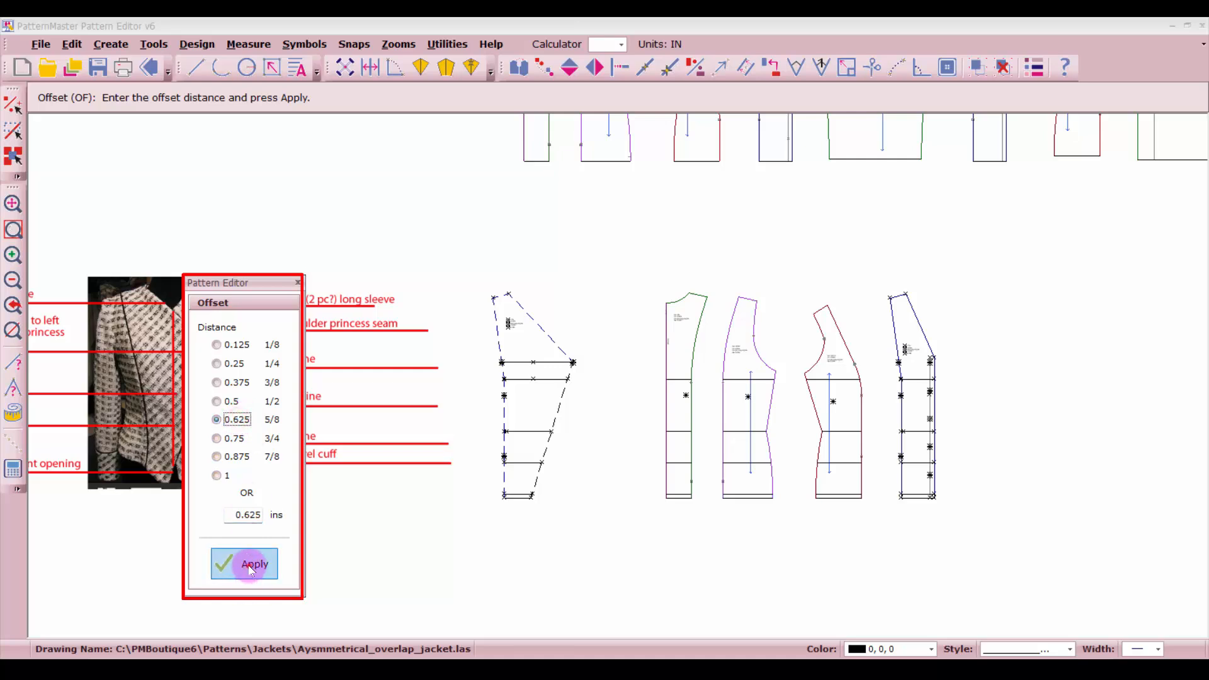
left_click(536, 500)
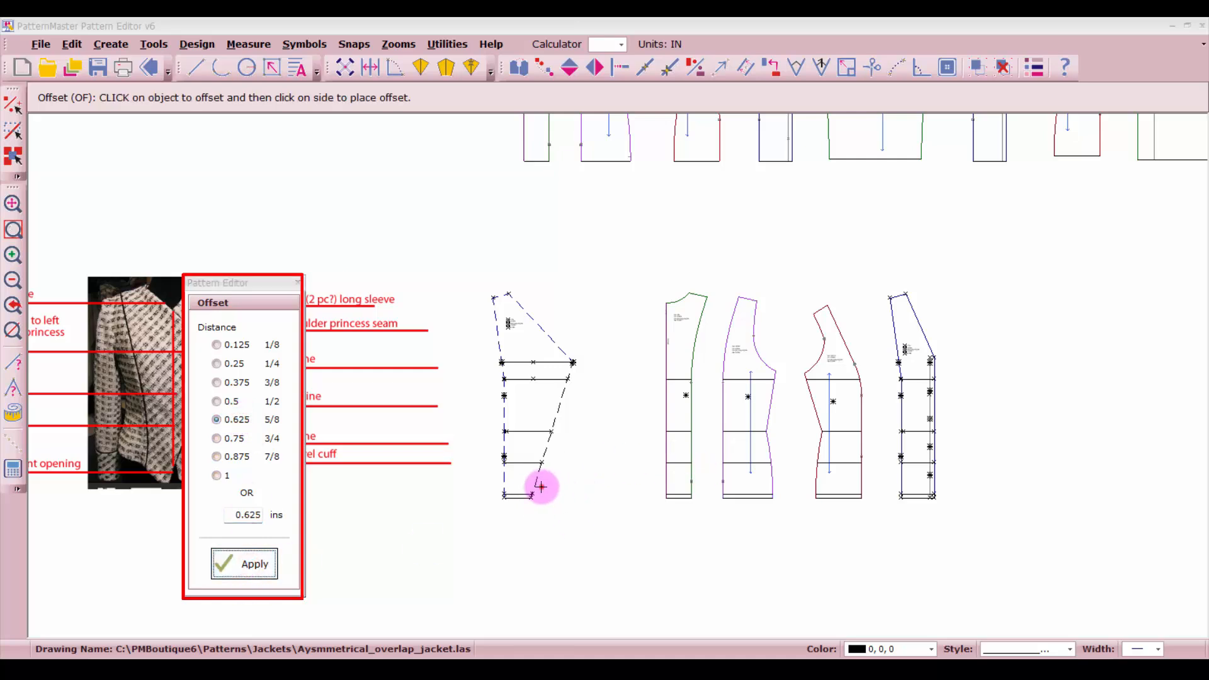
left_click(540, 486)
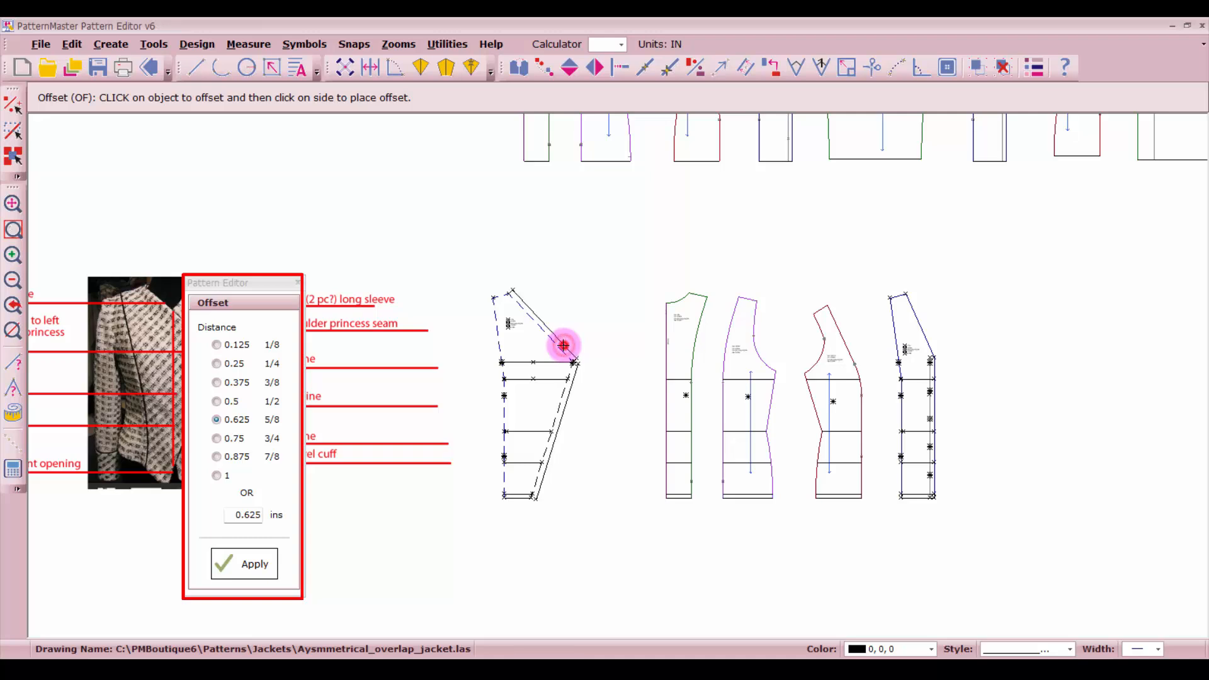
left_click(497, 291)
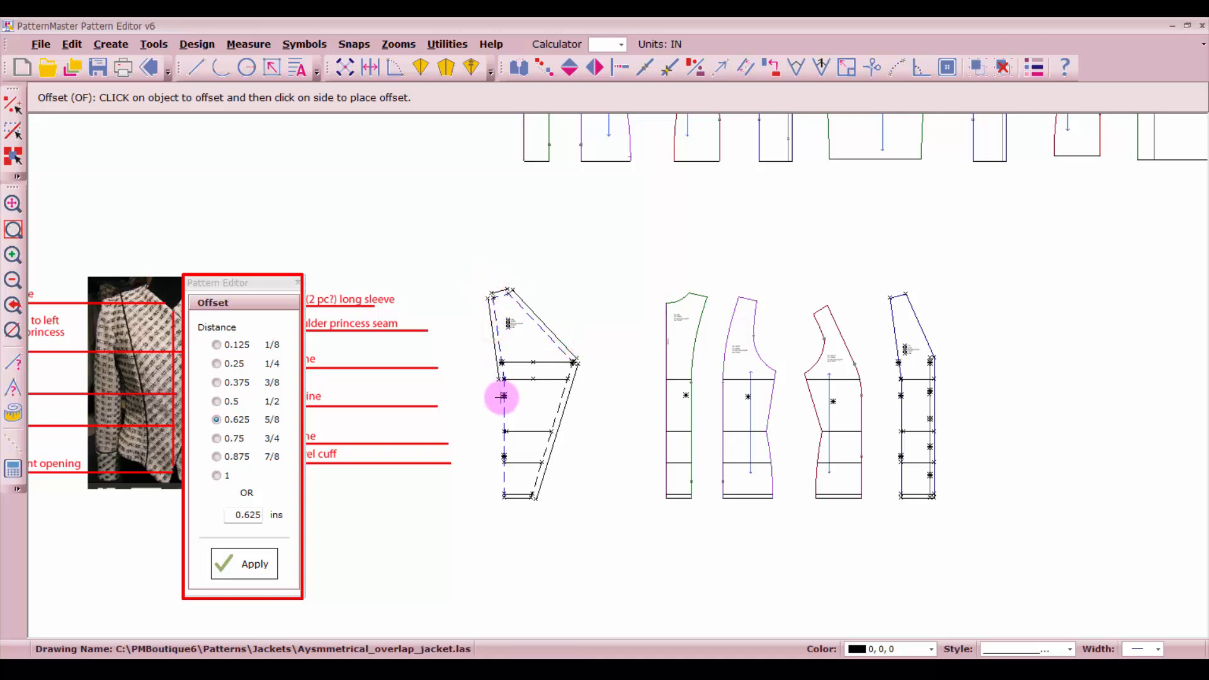
left_click(497, 443)
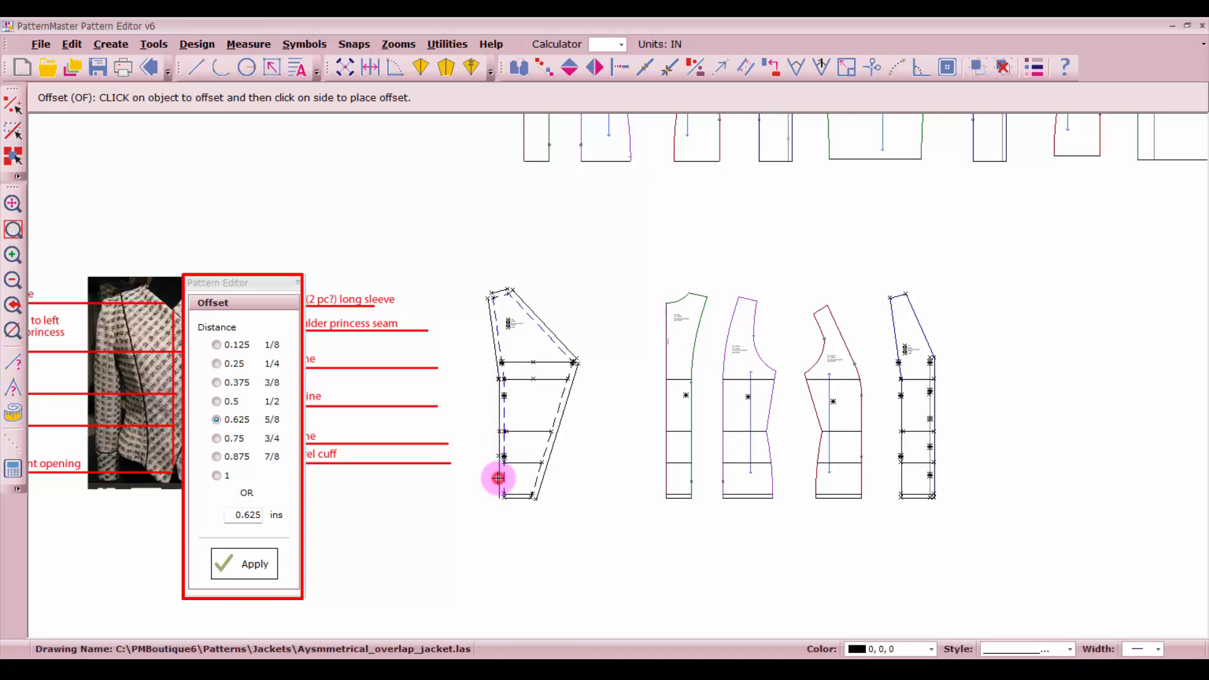
right_click(541, 514)
Locate a point 2.5 in up from the hem on both the slanted dashed seam line and the dashed princess seam.
scroll(536, 513, "up", 3)
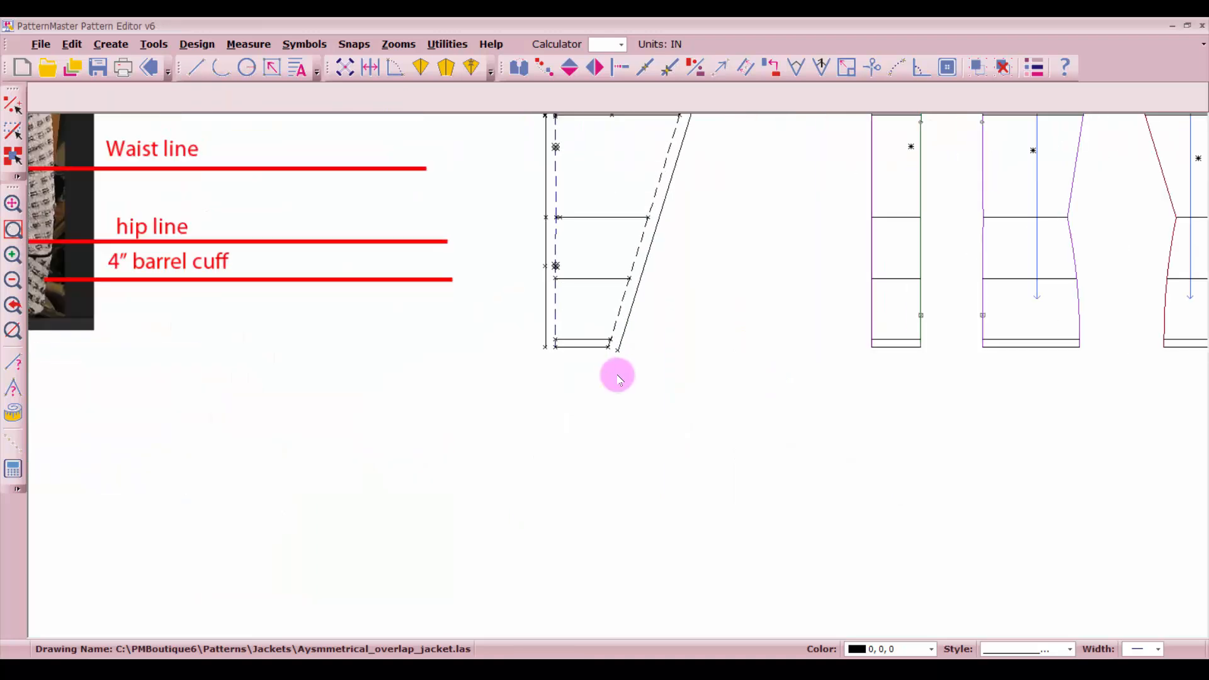
left_click(619, 304)
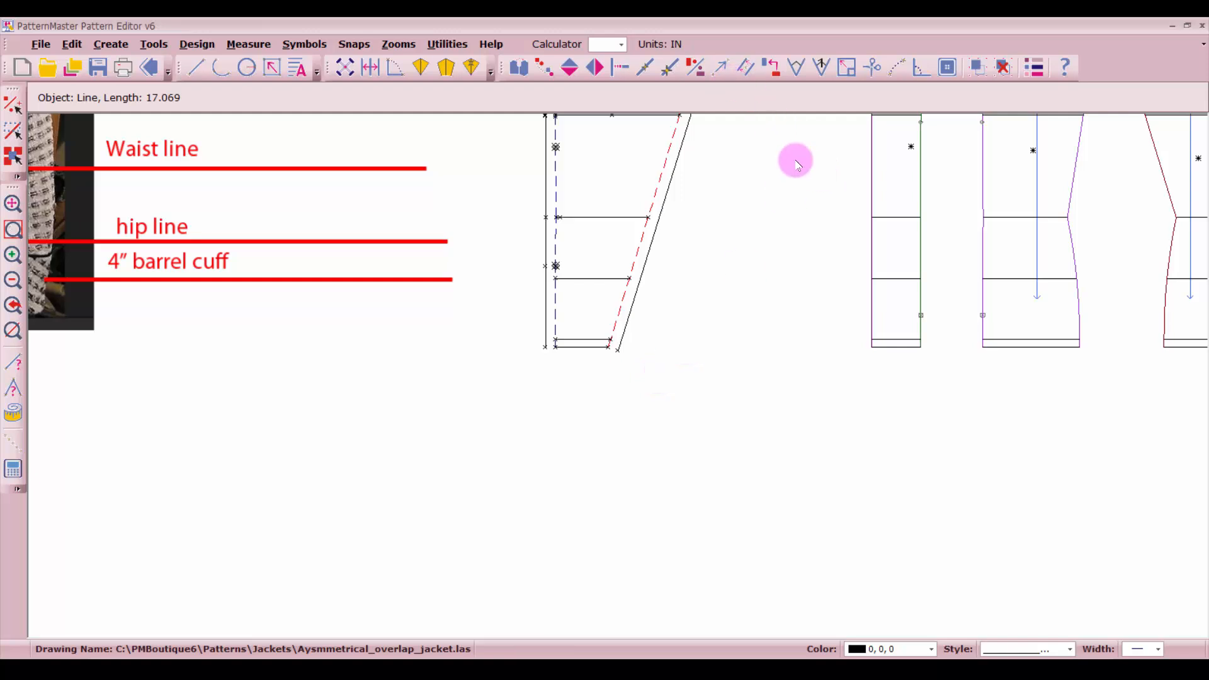
left_click(668, 66)
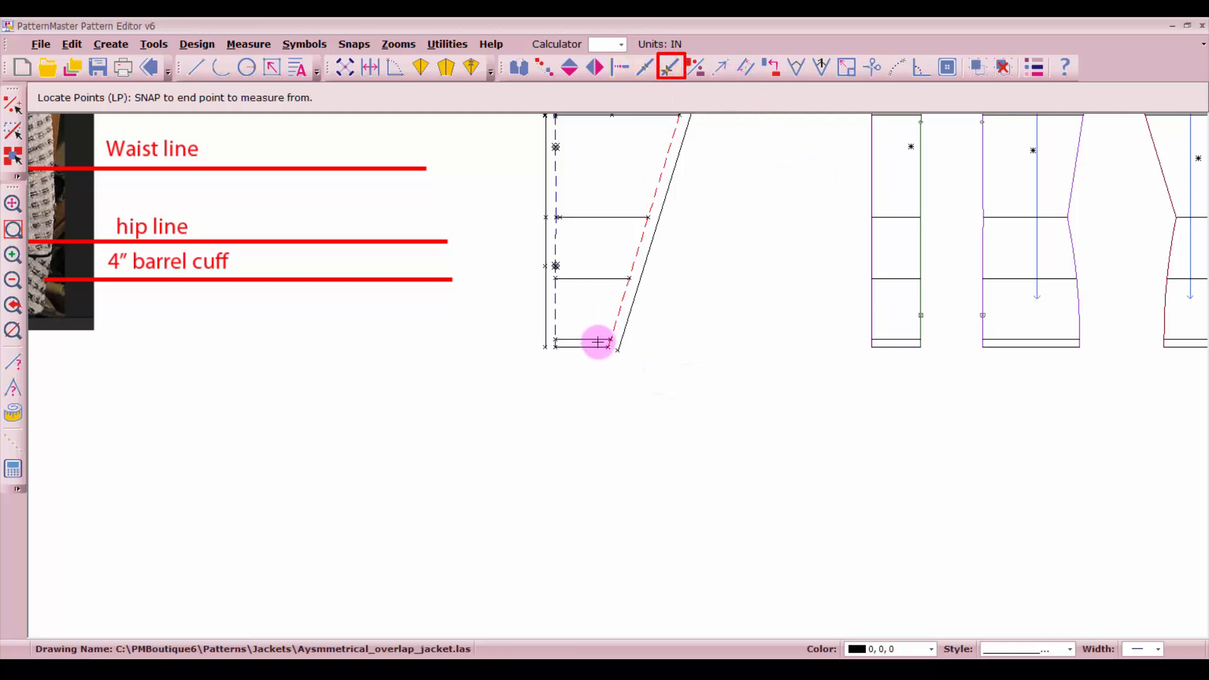
left_click(607, 346)
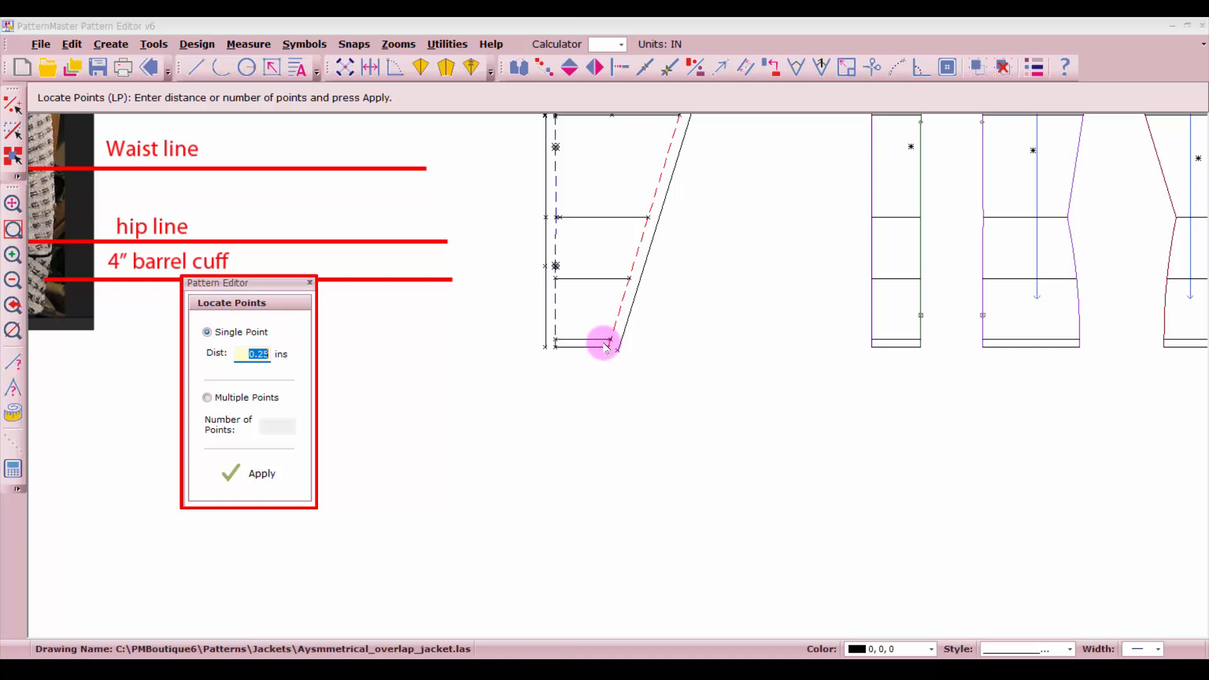
key("Return")
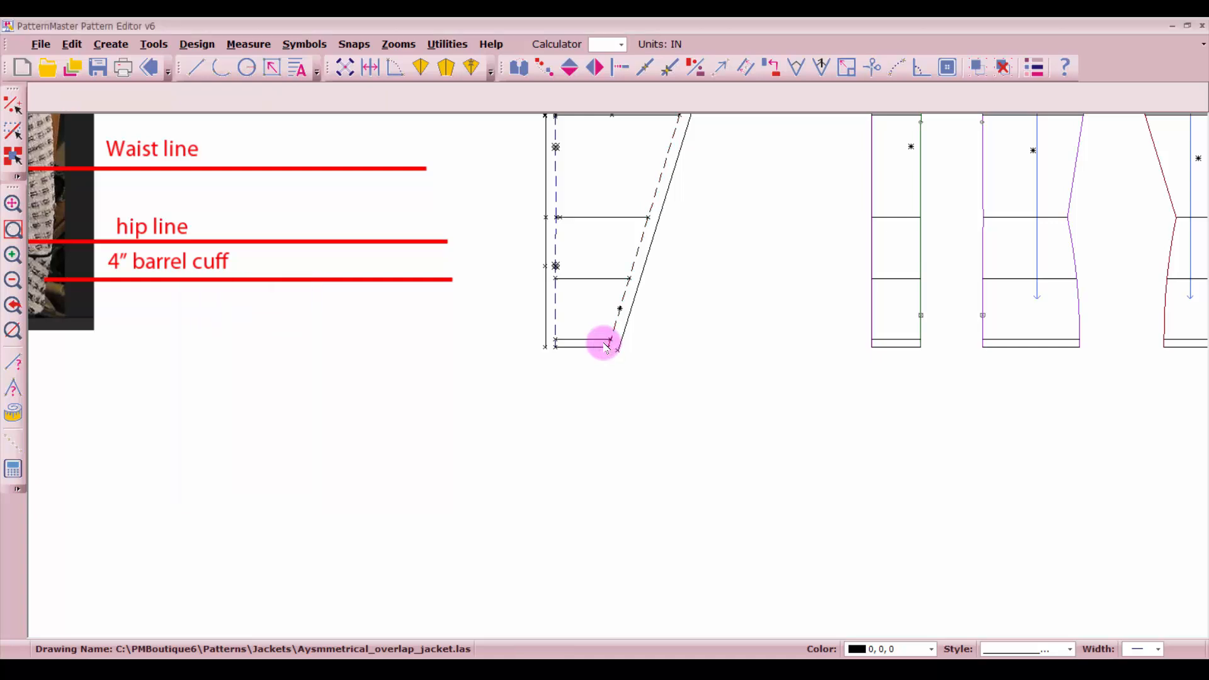
key("Return")
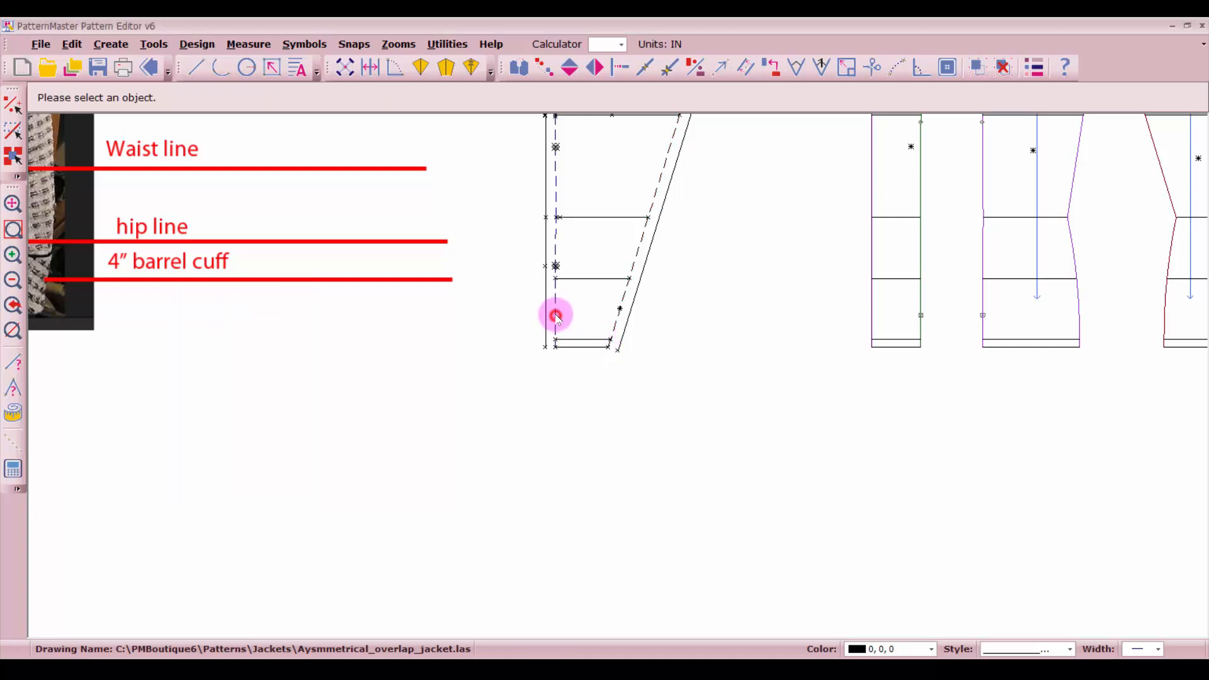
left_click(556, 315)
left_click(554, 345)
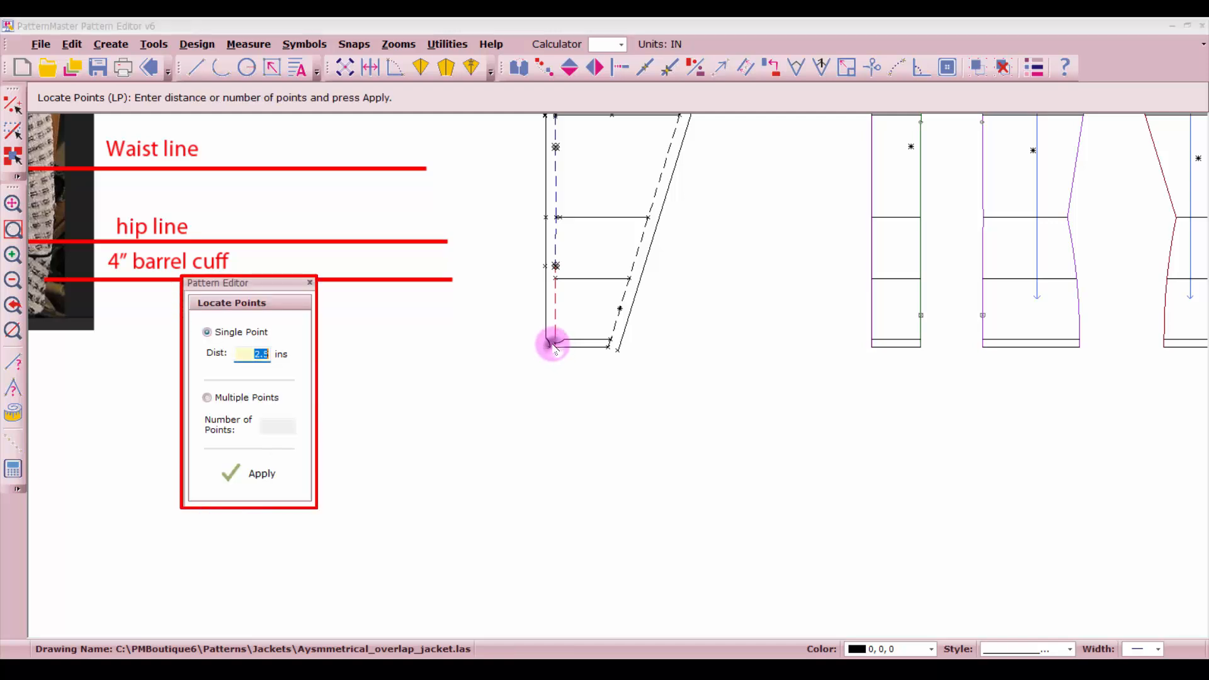
key("Return")
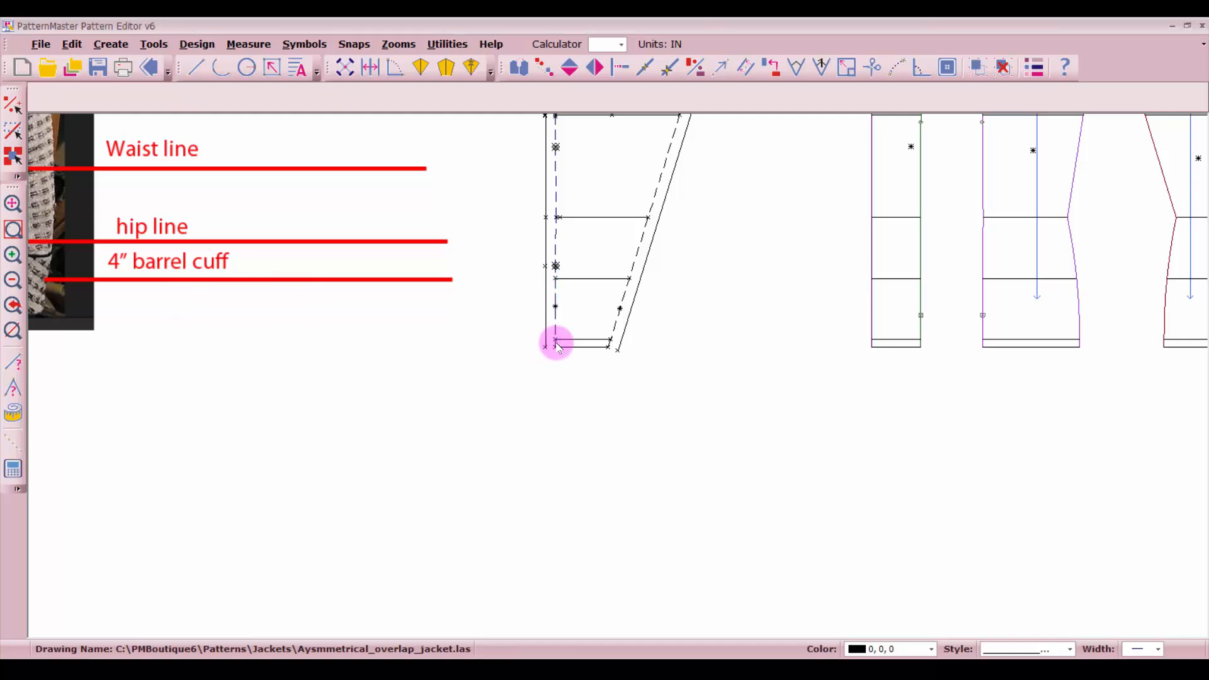
Break the slanted dashed seam line and the dashed princess seam at the located points above the hem.
left_click(875, 67)
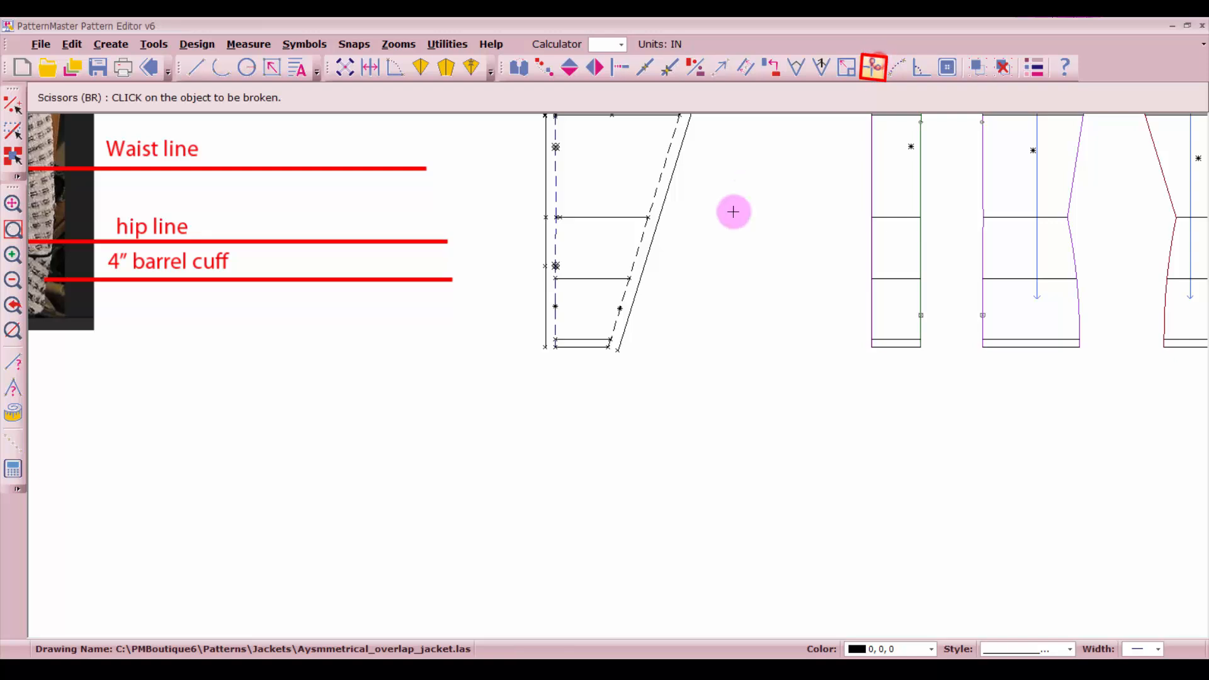
left_click(625, 287)
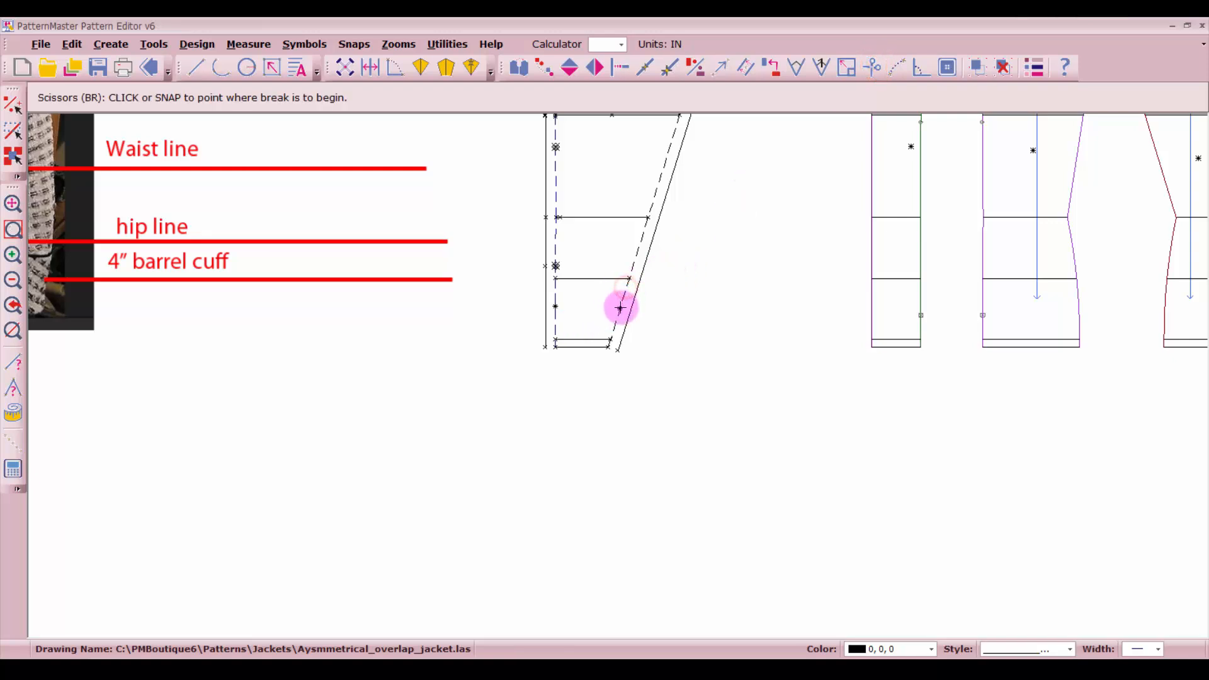
left_click(619, 308)
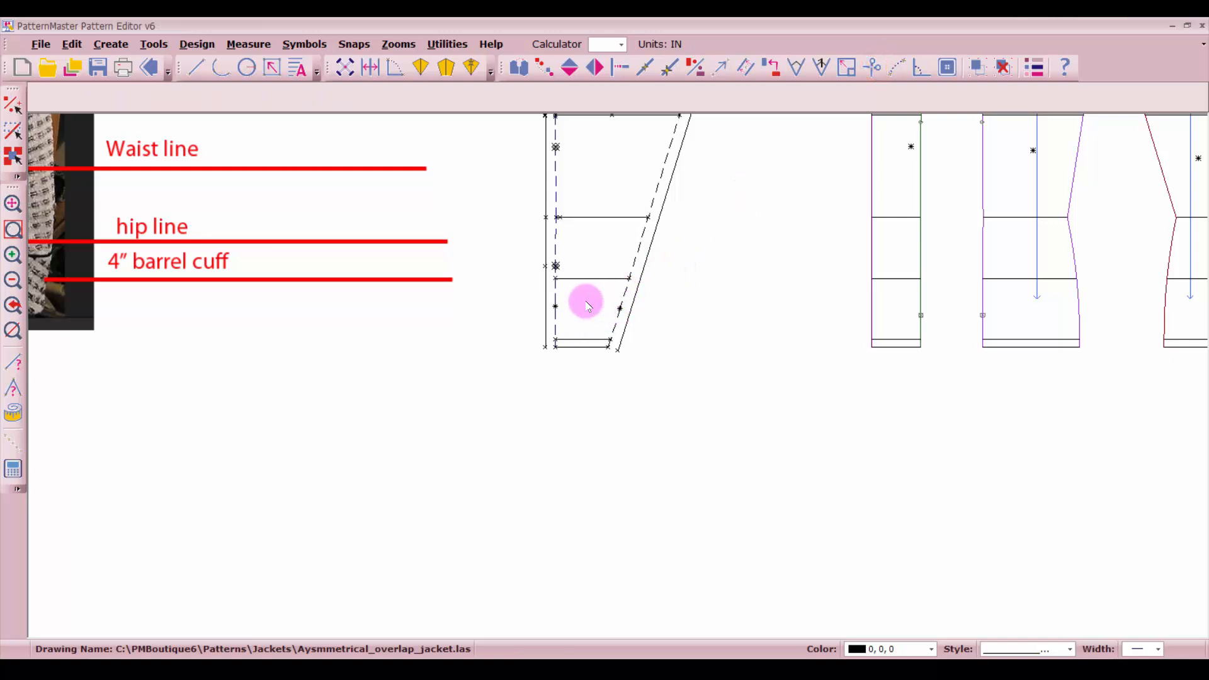
left_click(556, 293)
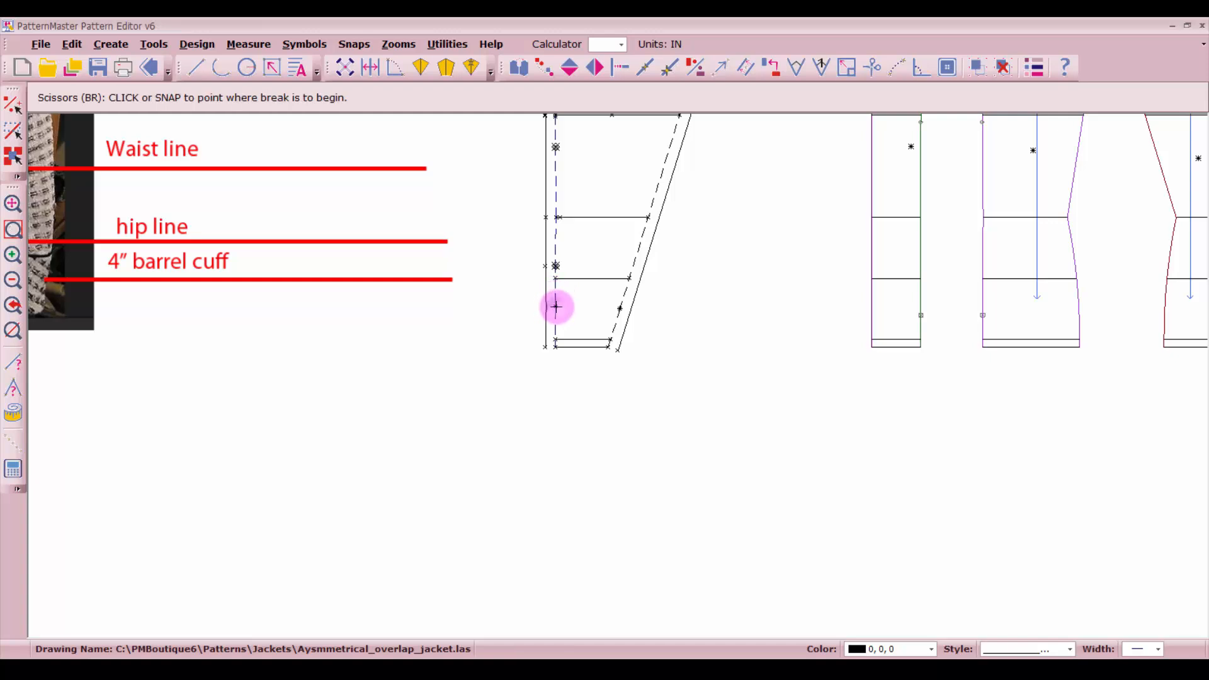
left_click(554, 307)
Mirror the broken-off lower seam segments, their points and the inner hem line across the bottom hem line.
left_click_drag(536, 295, 650, 375)
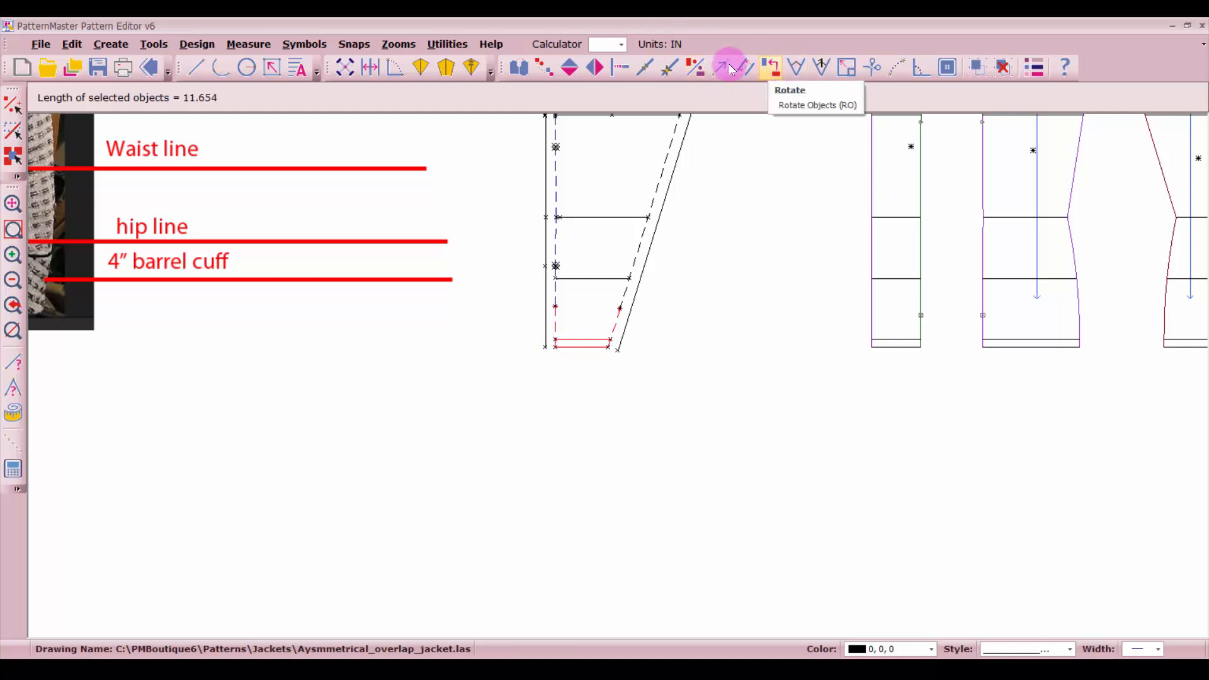
left_click(697, 67)
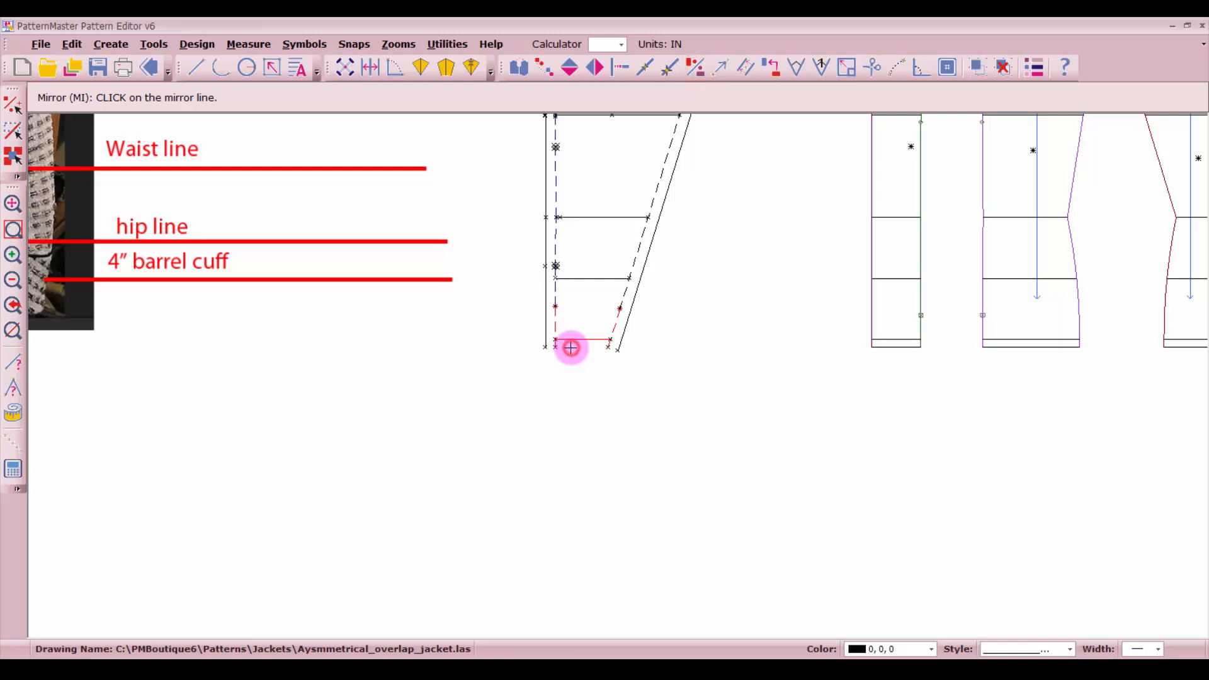
left_click(572, 348)
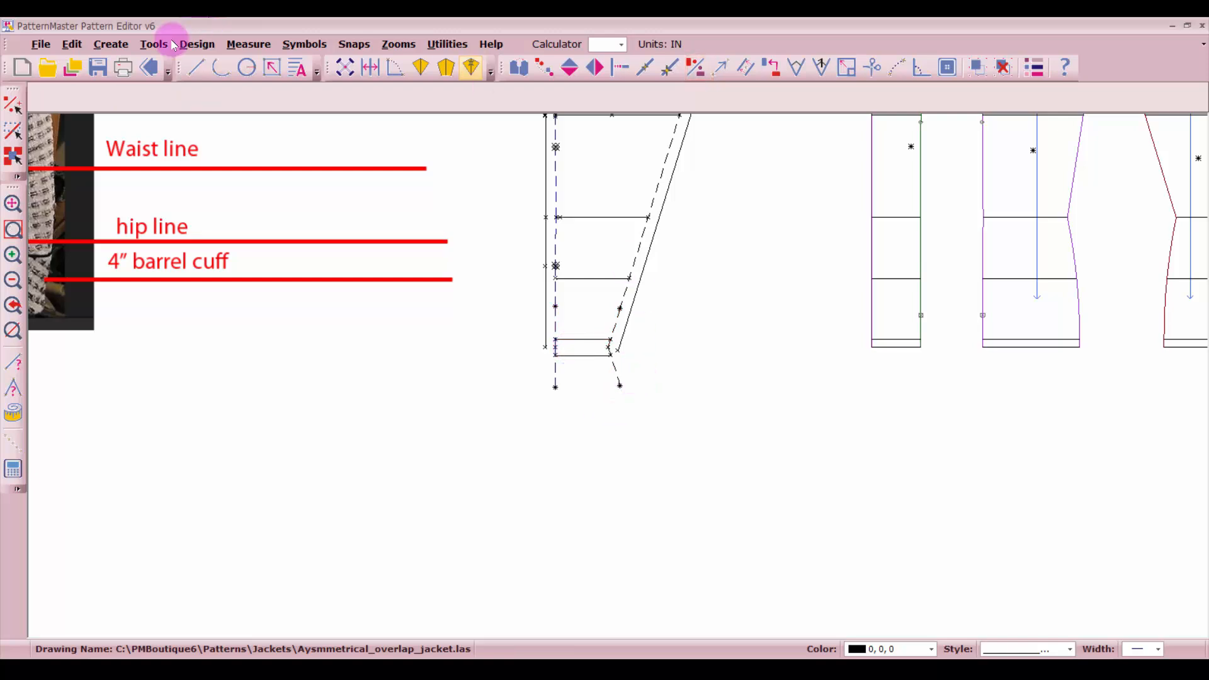
Draw the hem line between the slanted dashed seam and the dashed princess seam, and delete the mirrored inner hem line below it.
left_click(197, 69)
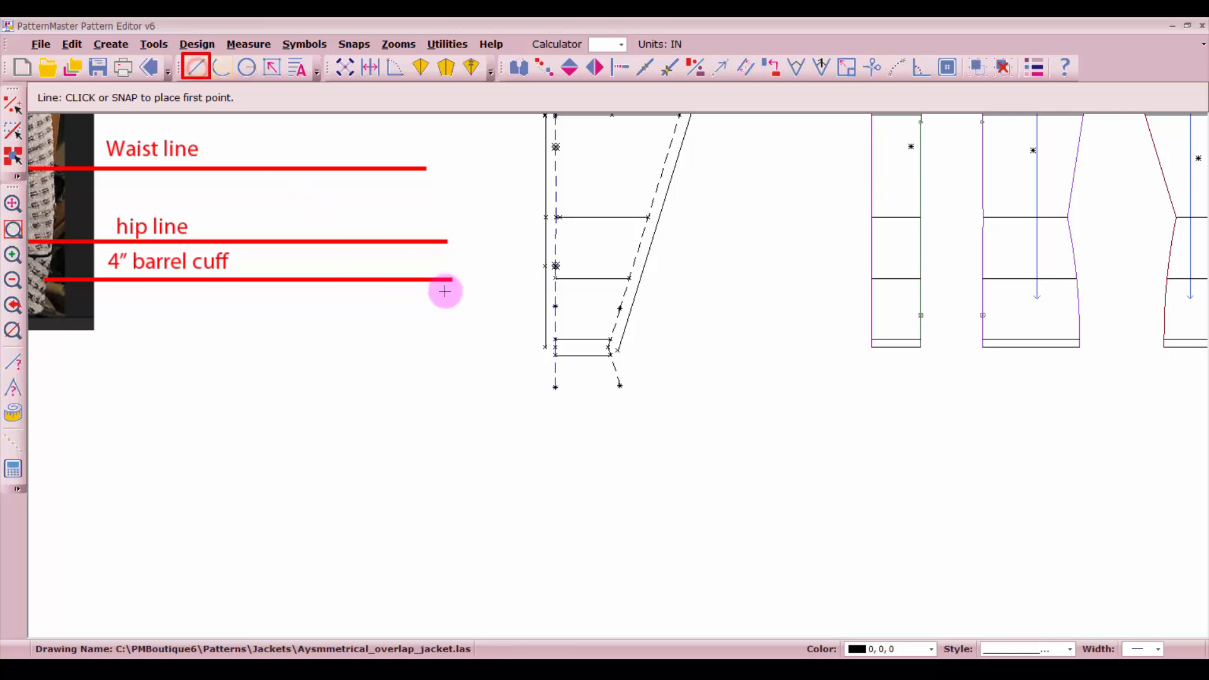
scroll(621, 354, "up", 2)
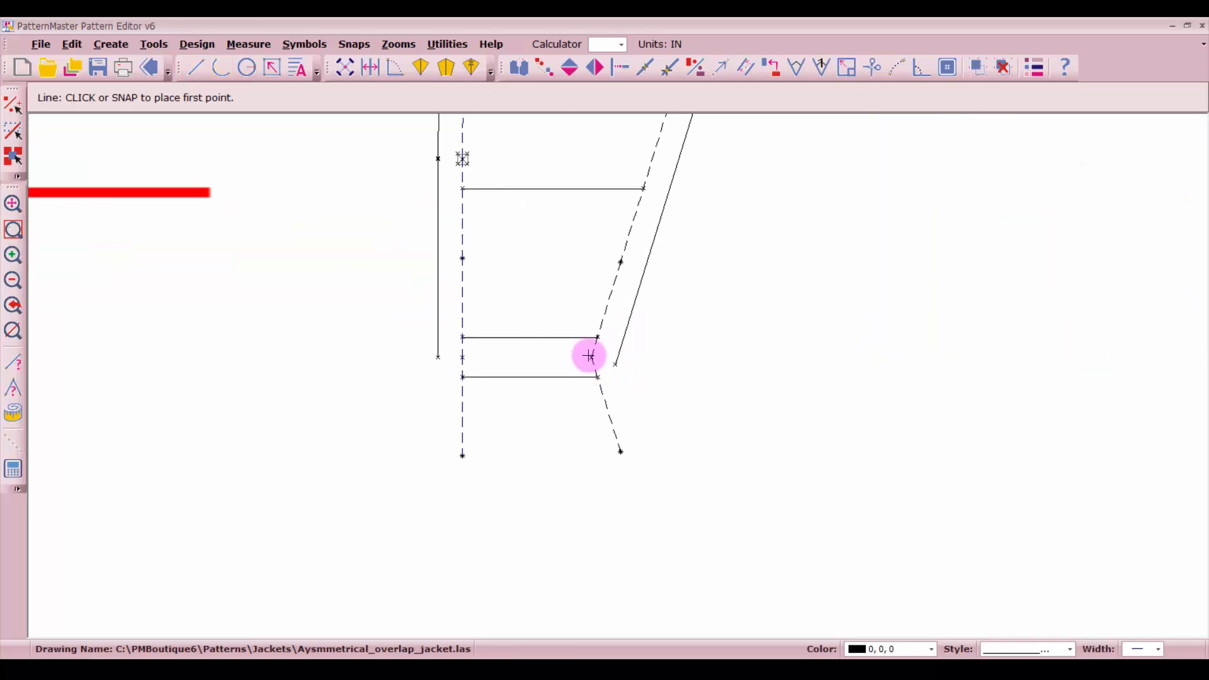
left_click(595, 359)
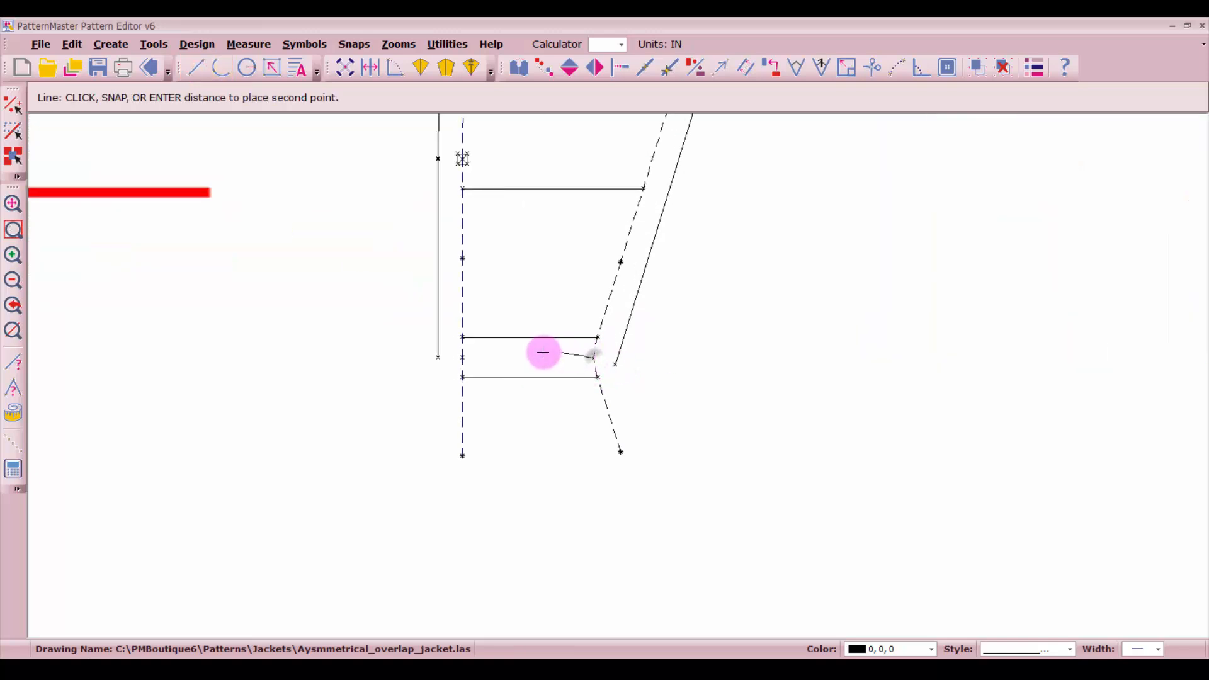
right_click(461, 356)
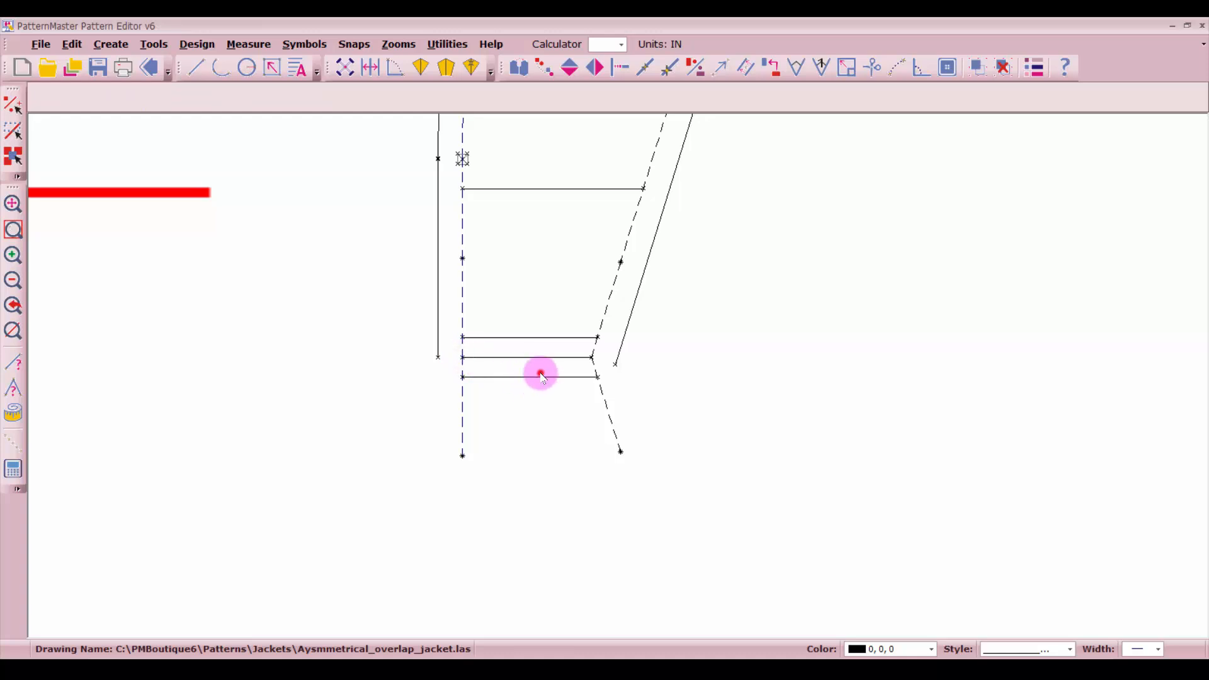
left_click(541, 373)
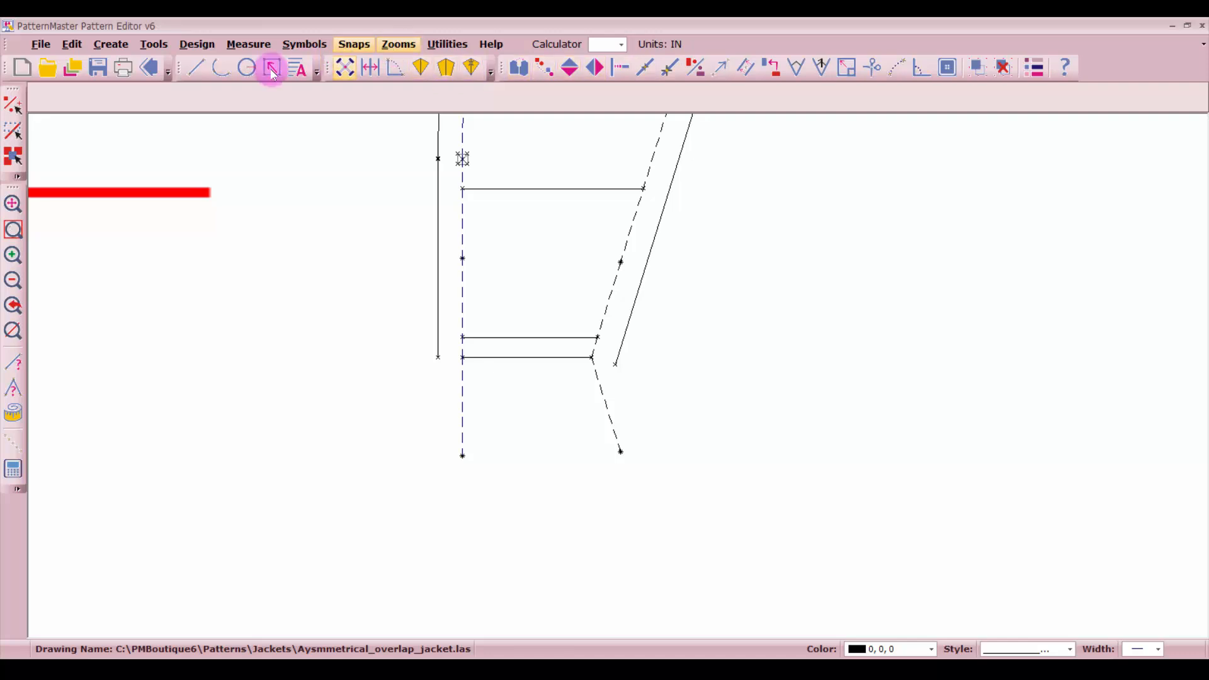
Draw a line joining the lower ends of the two mirrored dashed seam segments to close the hem allowance.
left_click(197, 67)
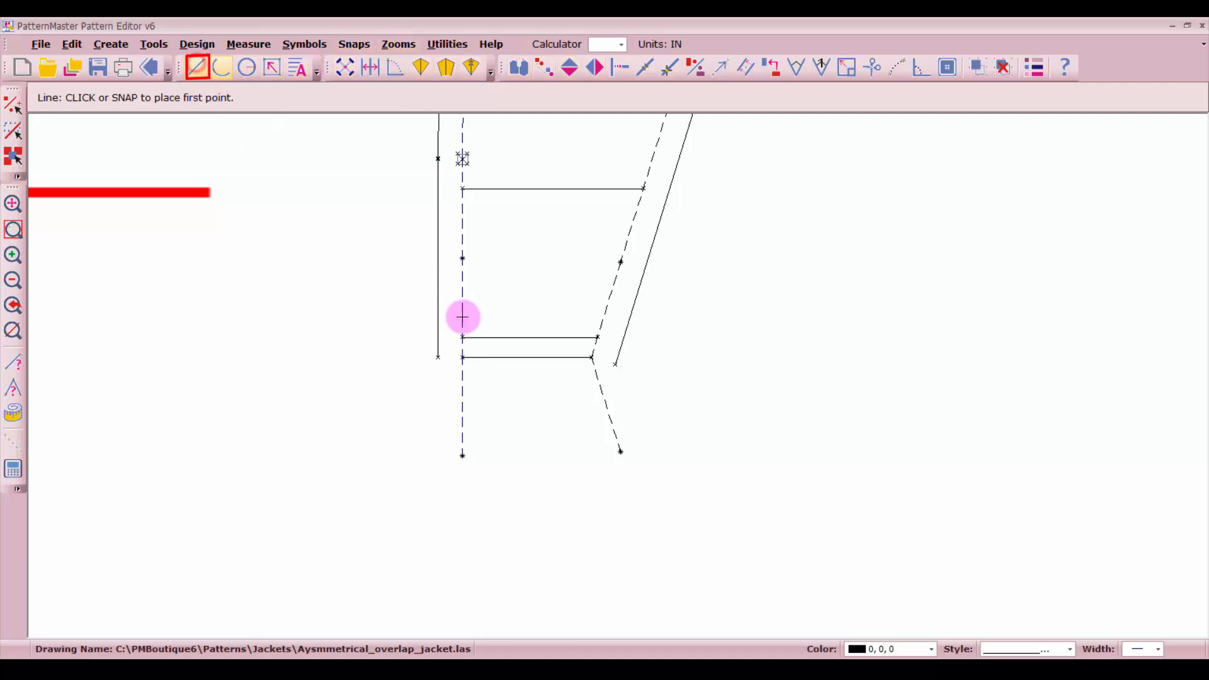
right_click(624, 450)
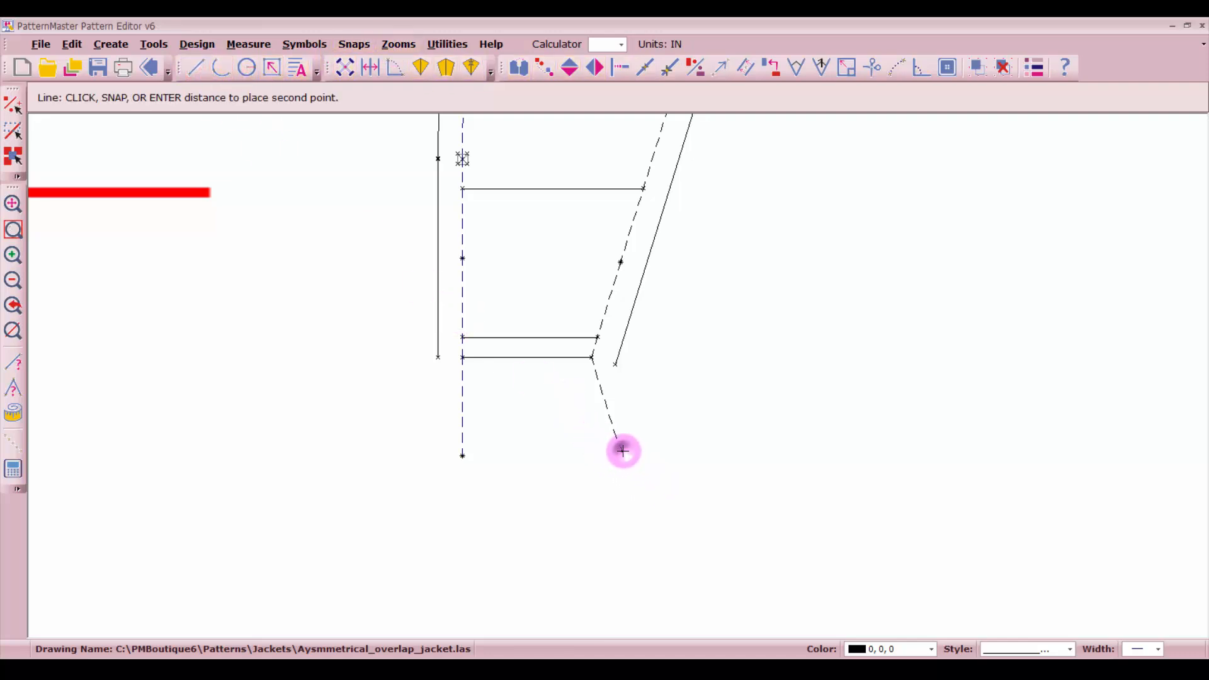
right_click(463, 456)
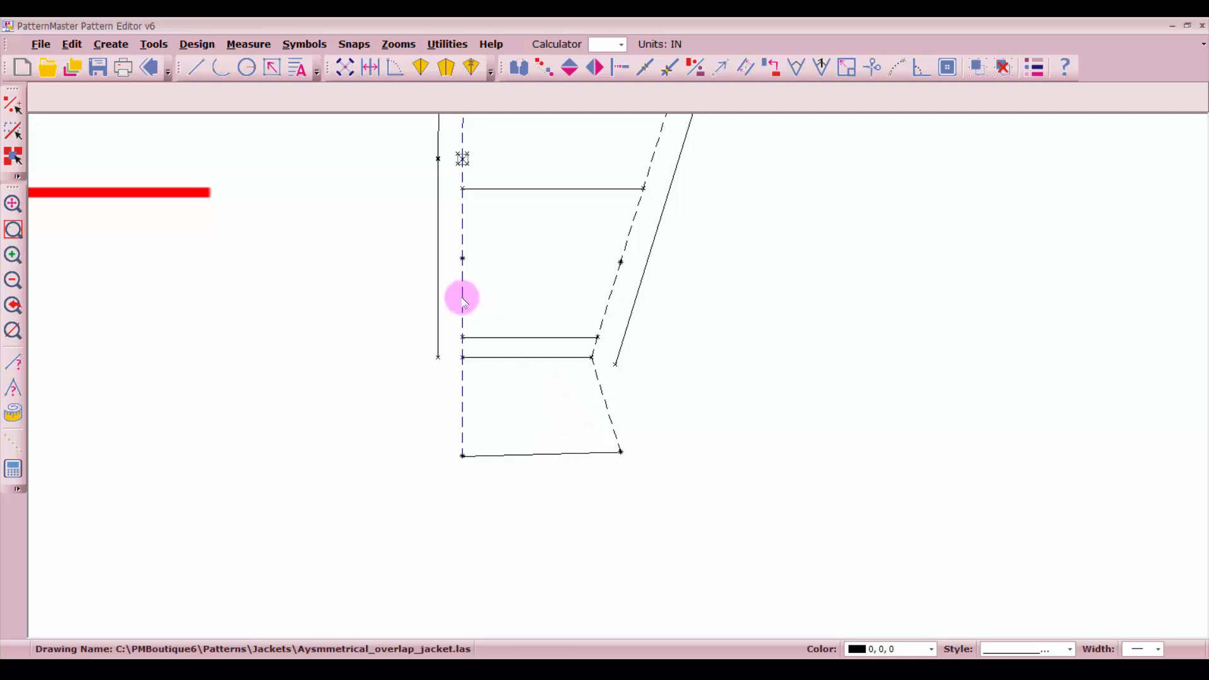
Offset the two mirrored dashed seam segments below the hem outward by 0.625 in.
left_click(743, 66)
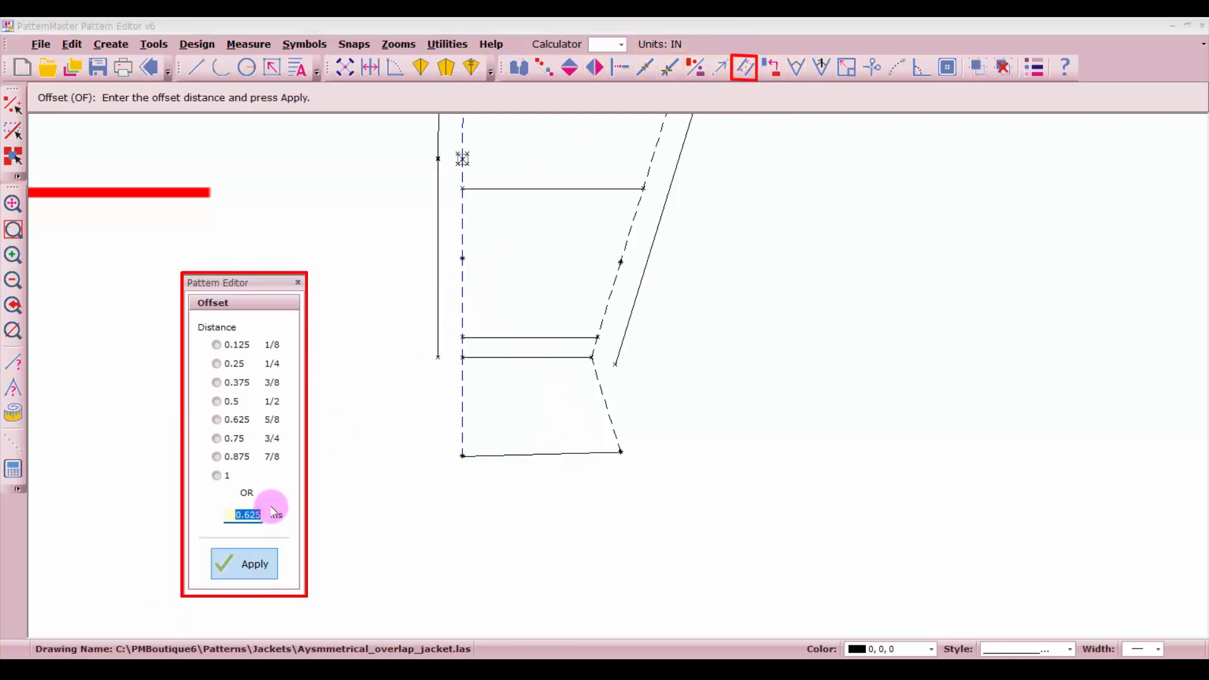
left_click(227, 419)
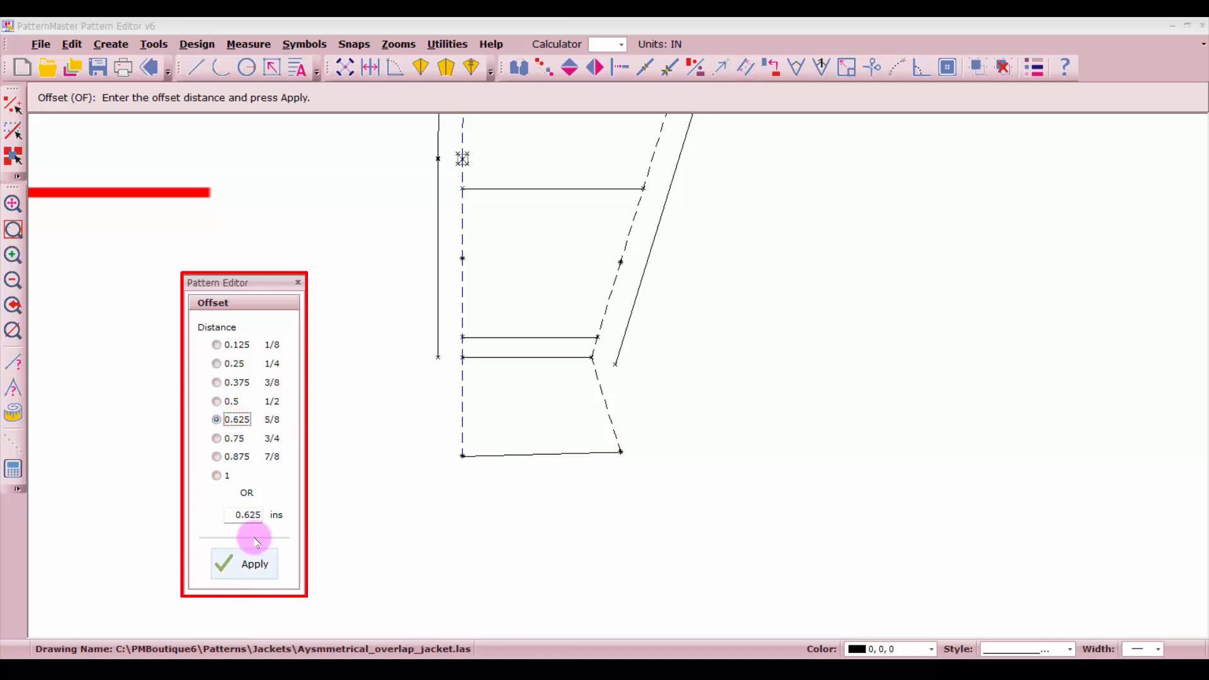
left_click(251, 557)
left_click(463, 401)
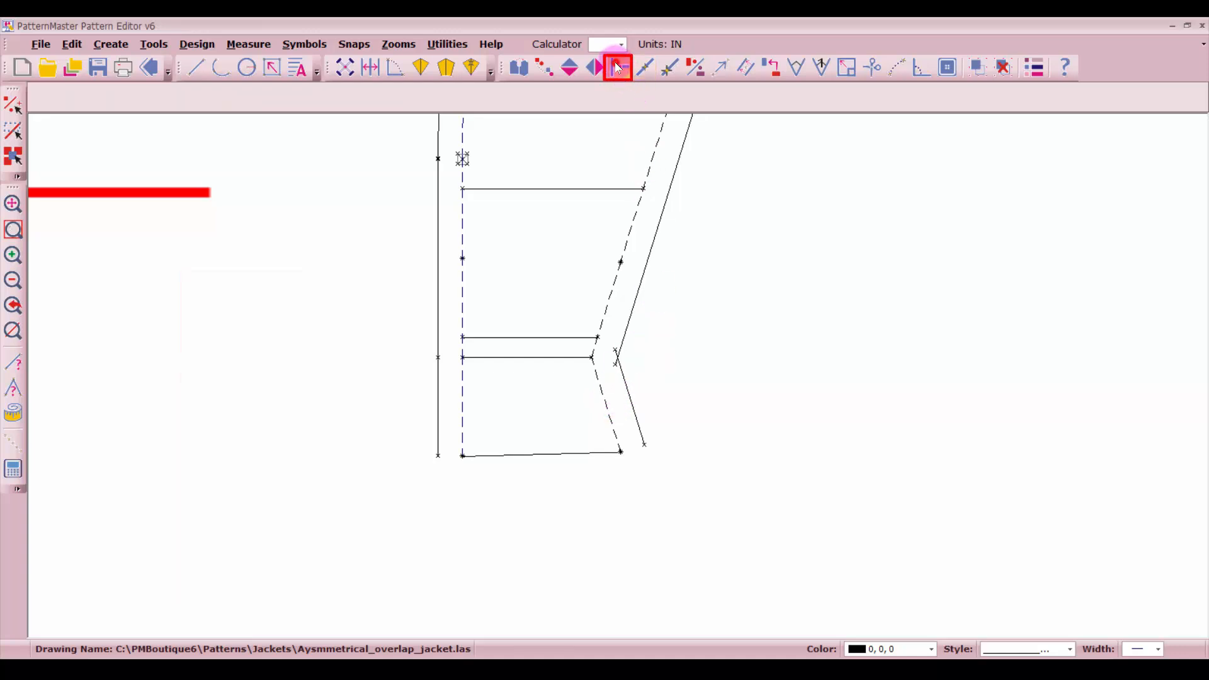
Intersect the slanted edge's upper and lower seam allowance lines so they meet cleanly at hem level.
left_click(619, 68)
left_click(634, 411)
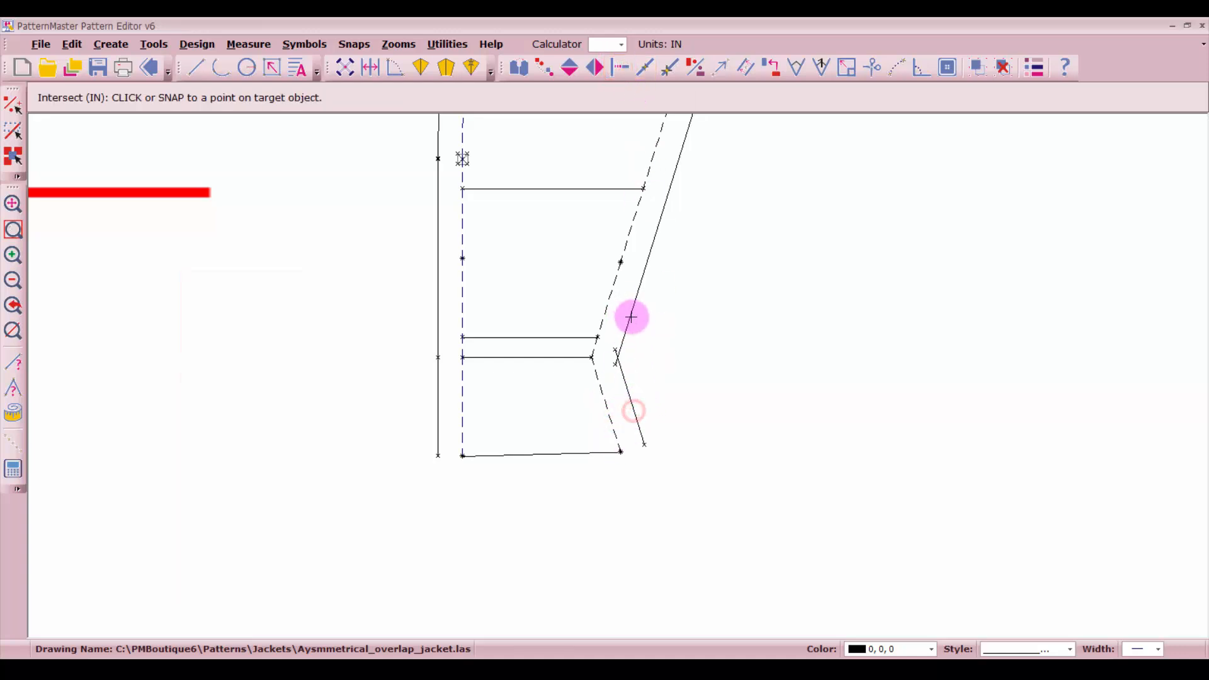
left_click(629, 315)
left_click(636, 308)
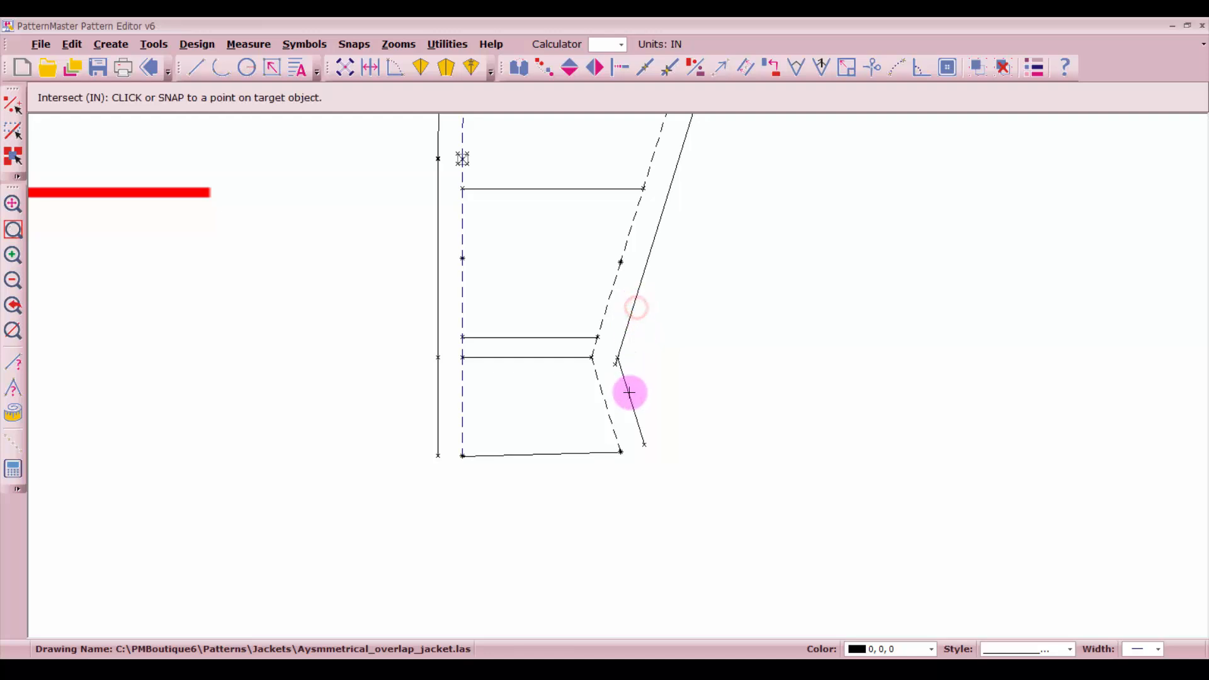
left_click(631, 395)
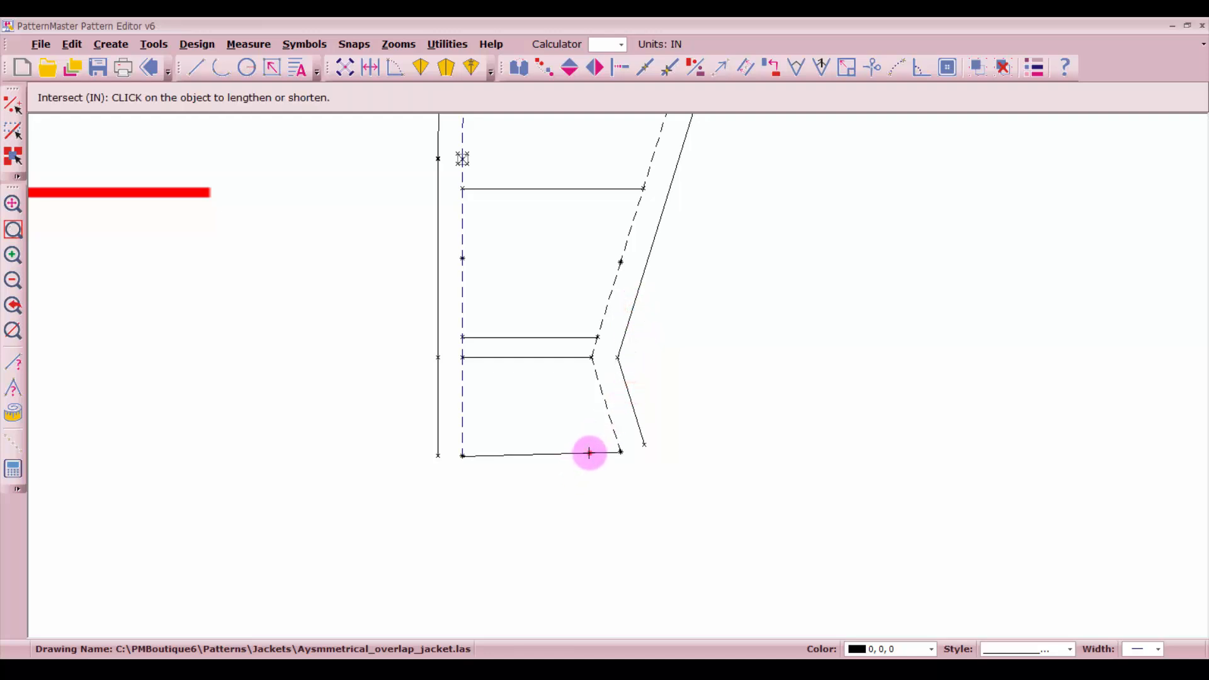
Intersect the hem allowance's lower edge with the seam allowance lines on both sides to close both lower corners.
left_click(589, 453)
left_click(643, 425)
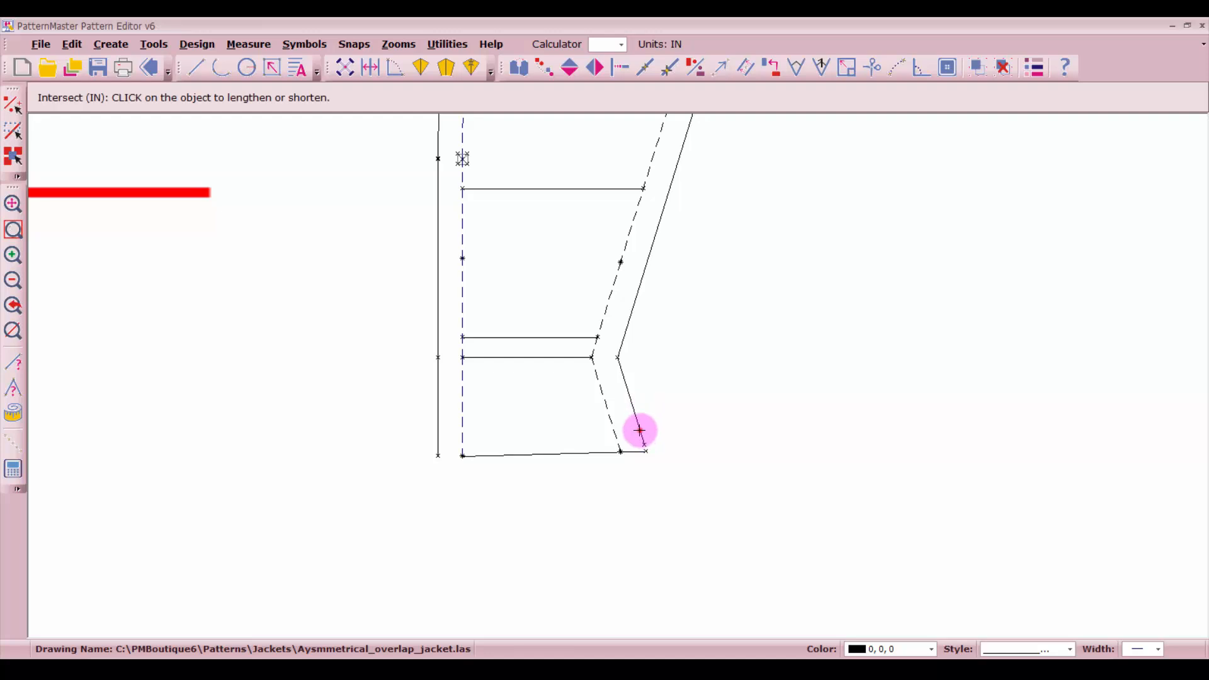
left_click(640, 431)
left_click(635, 452)
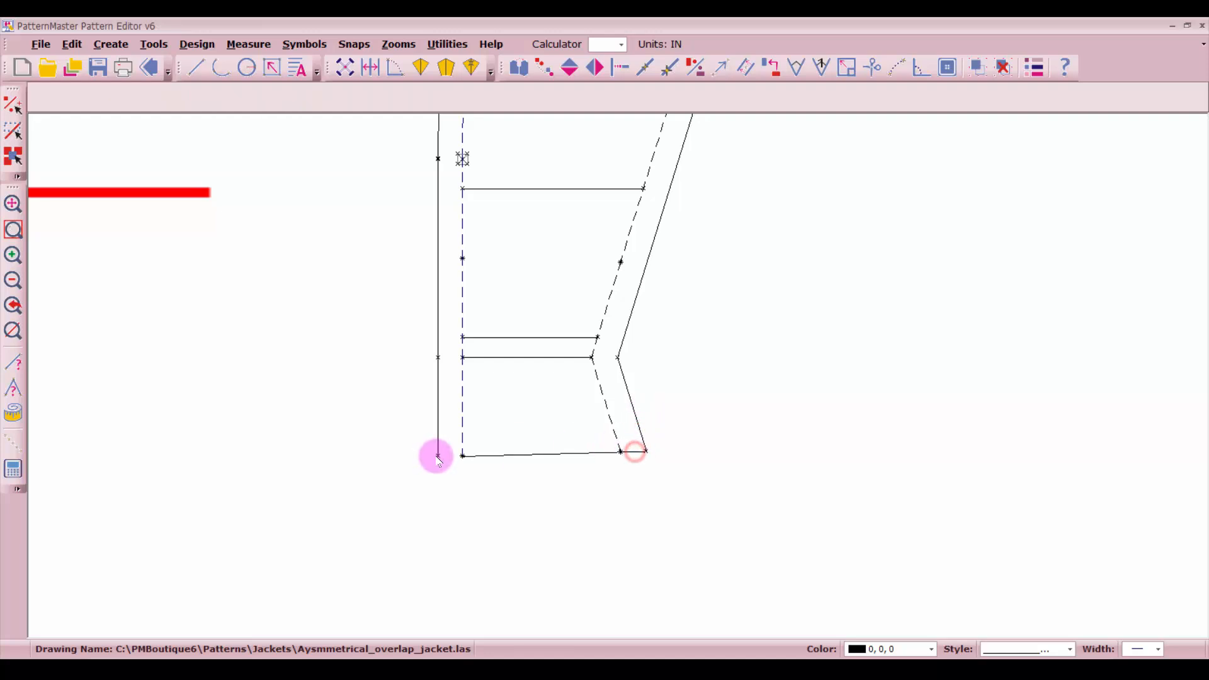
left_click(497, 455)
left_click(436, 431)
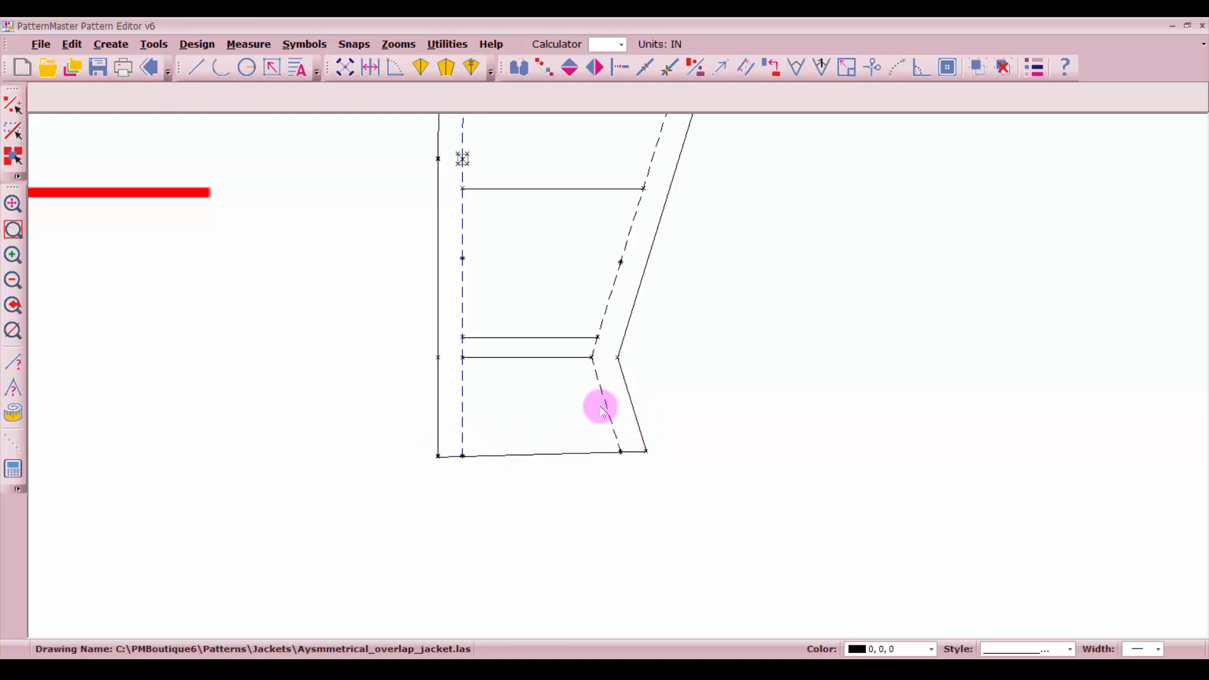
Intersect the shoulder seam allowance line with the neckline and princess seam allowance lines to close both shoulder corners.
scroll(619, 375, "down", 3)
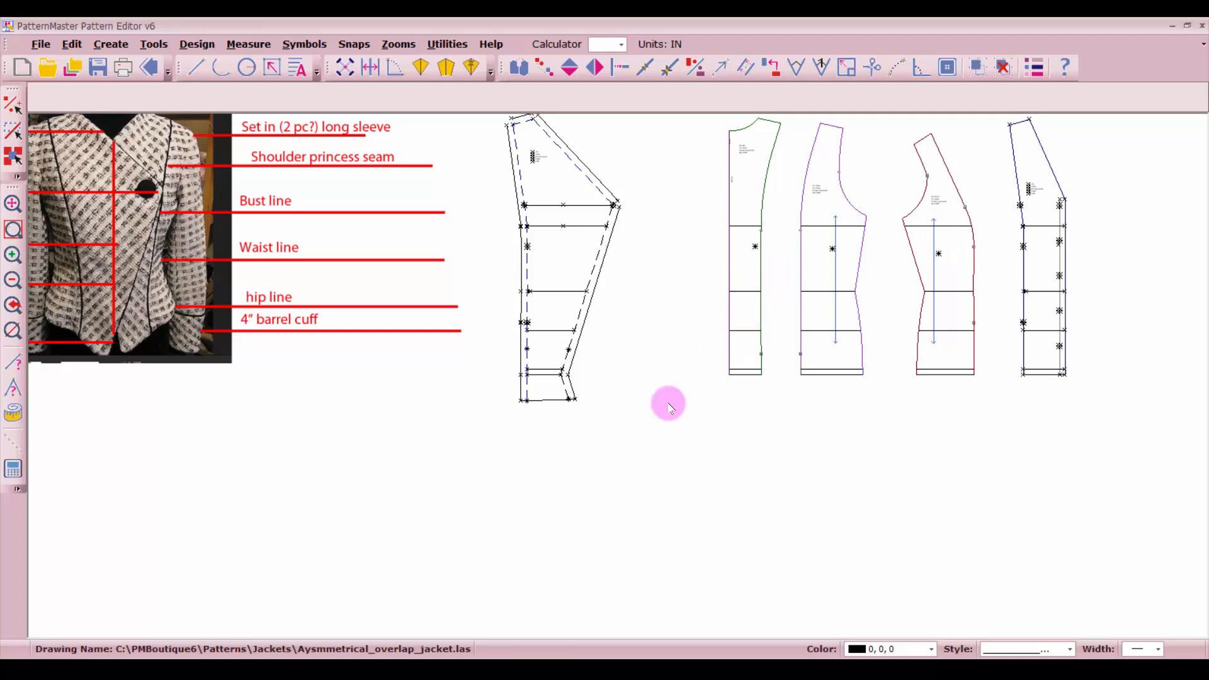
scroll(611, 358, "down", 2)
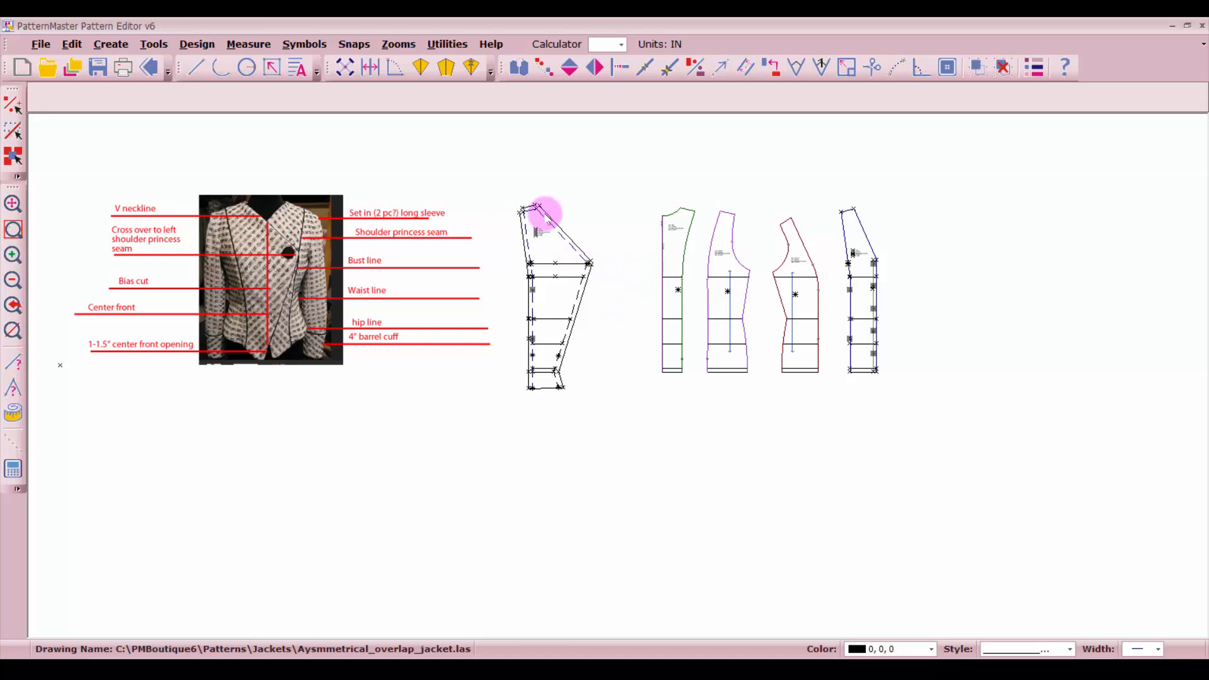
scroll(539, 211, "up", 2)
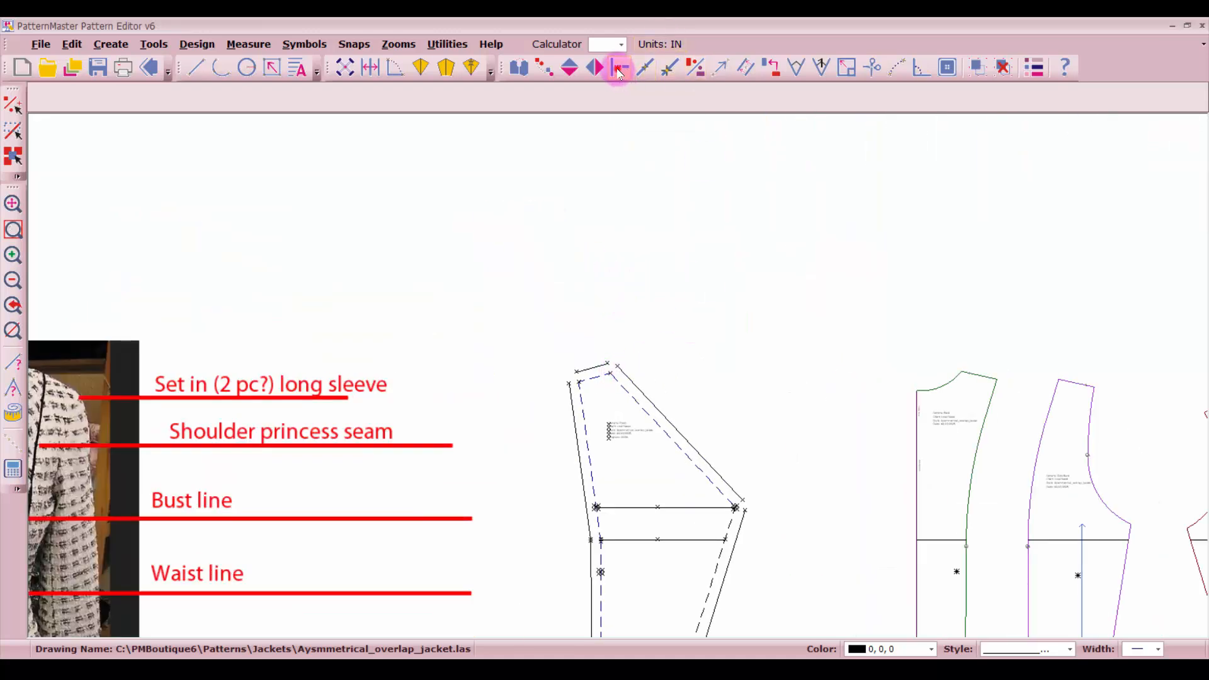
left_click(621, 68)
left_click(638, 384)
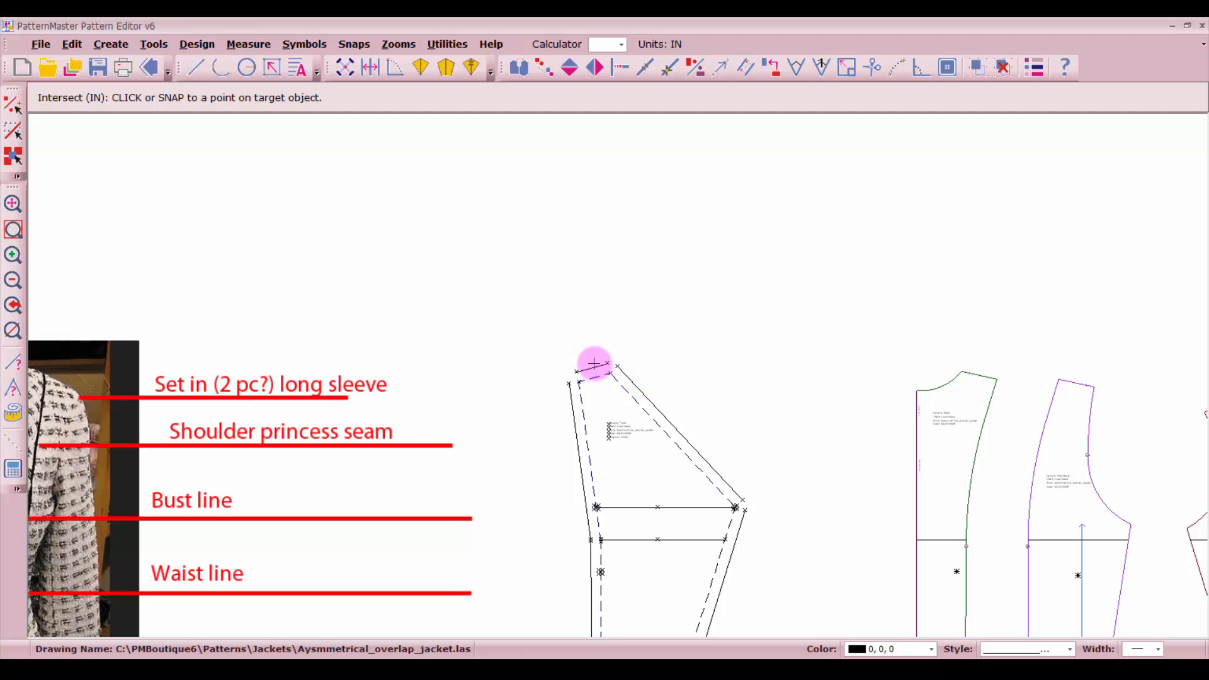
left_click(595, 363)
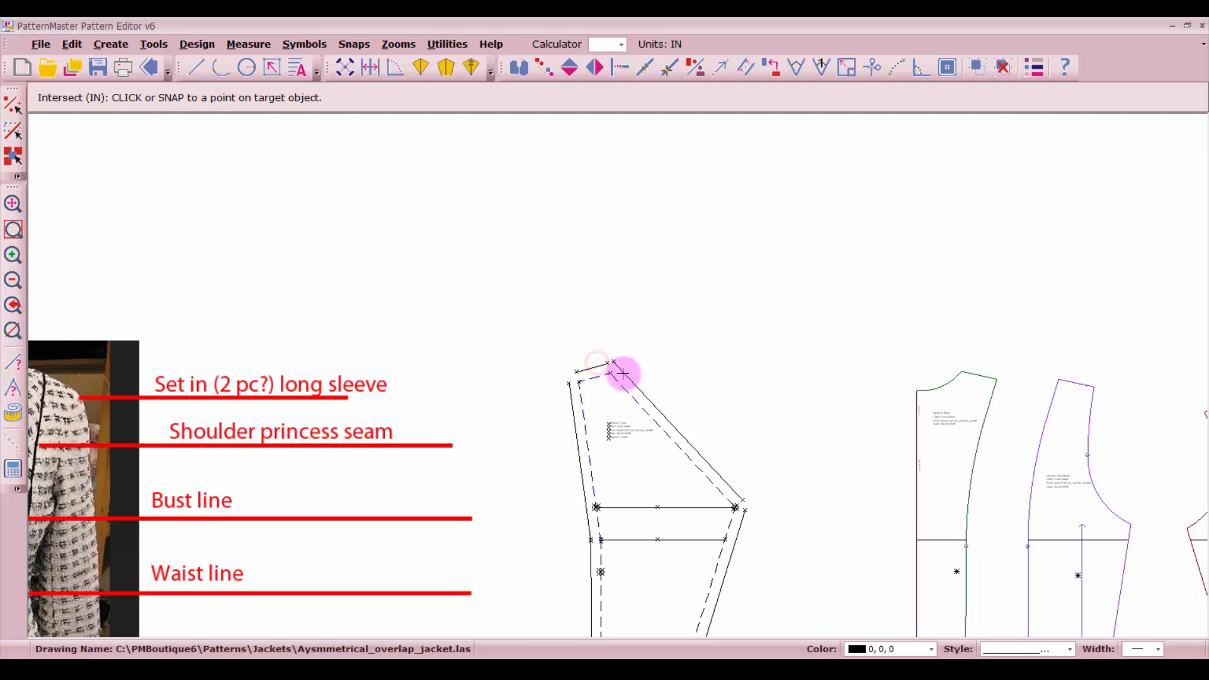
left_click(613, 361)
left_click(571, 402)
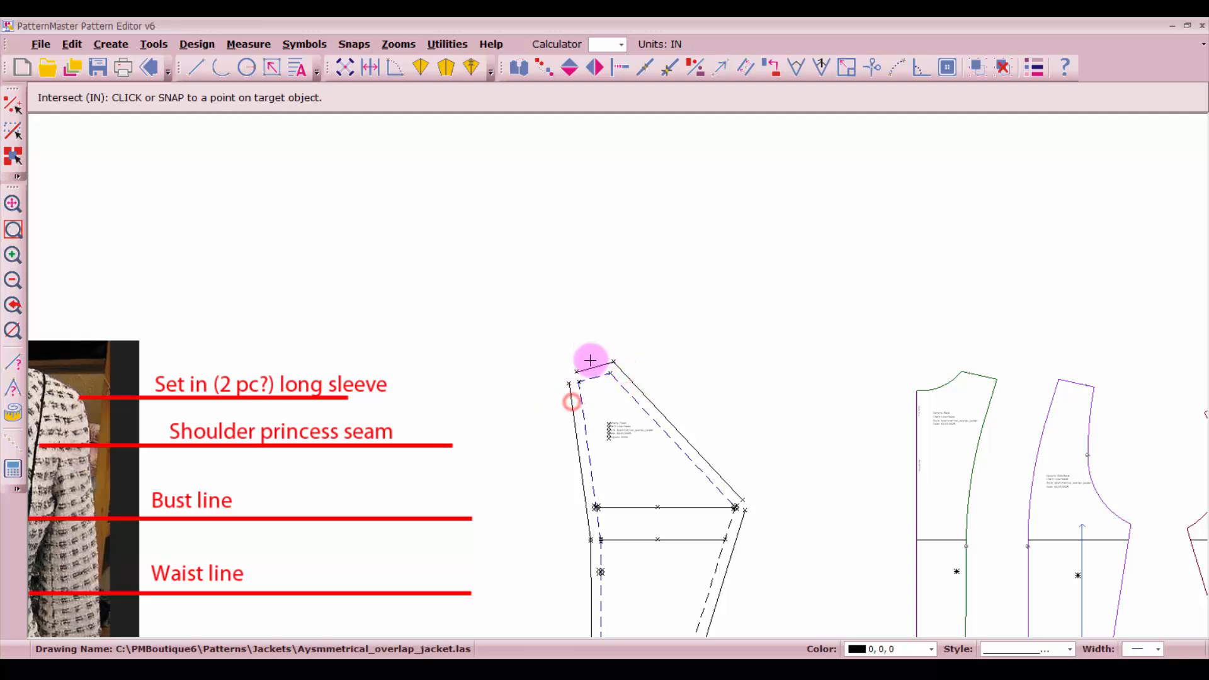
left_click(591, 367)
left_click(591, 364)
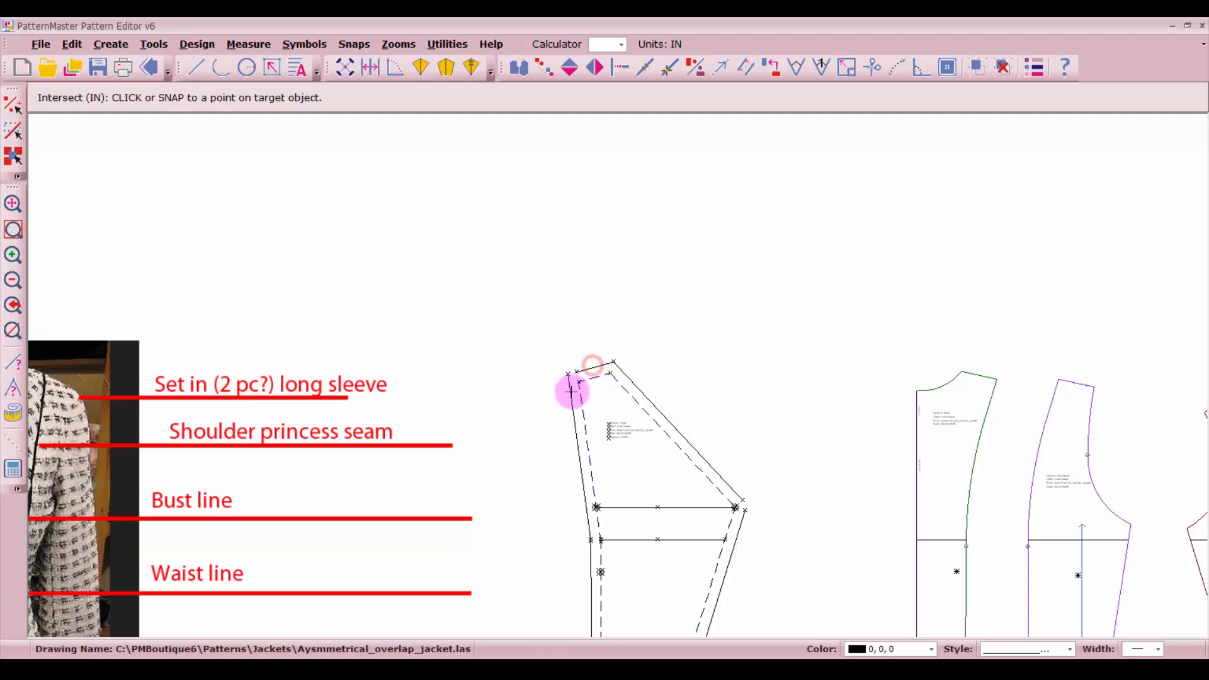
left_click(571, 393)
Intersect the neckline and slanted edge seam allowance lines to close the corner at the crossover point.
scroll(759, 383, "down", 1)
scroll(599, 548, "down", 1)
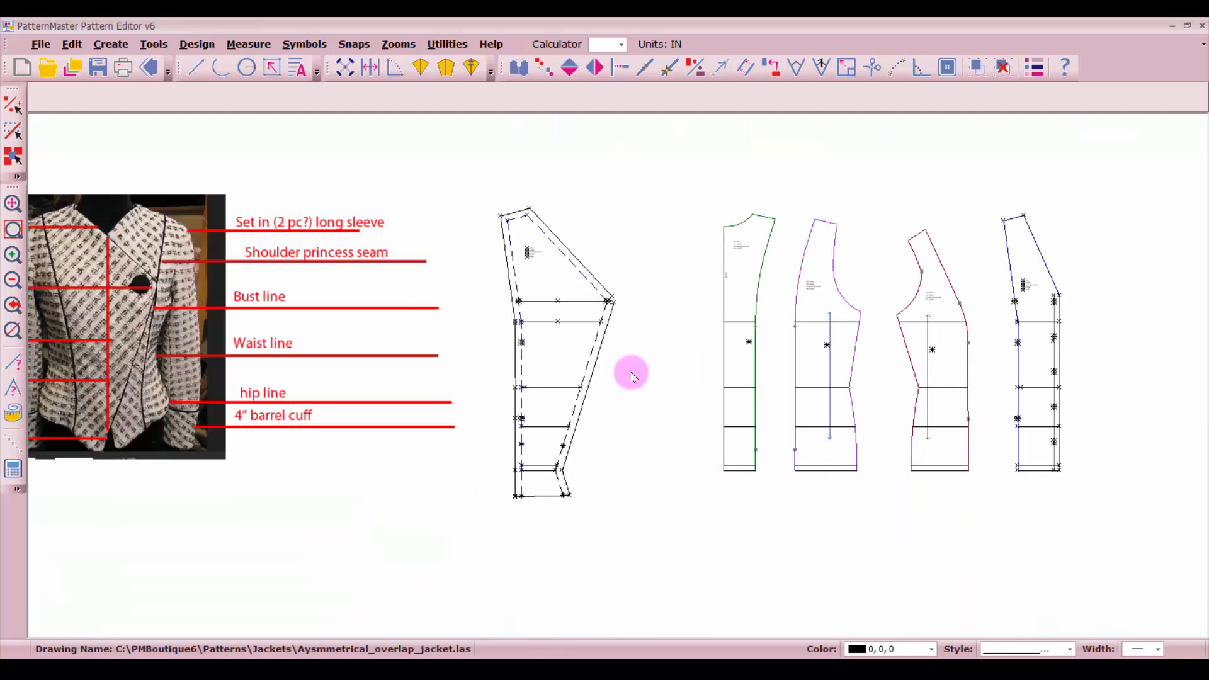
scroll(626, 328, "up", 1)
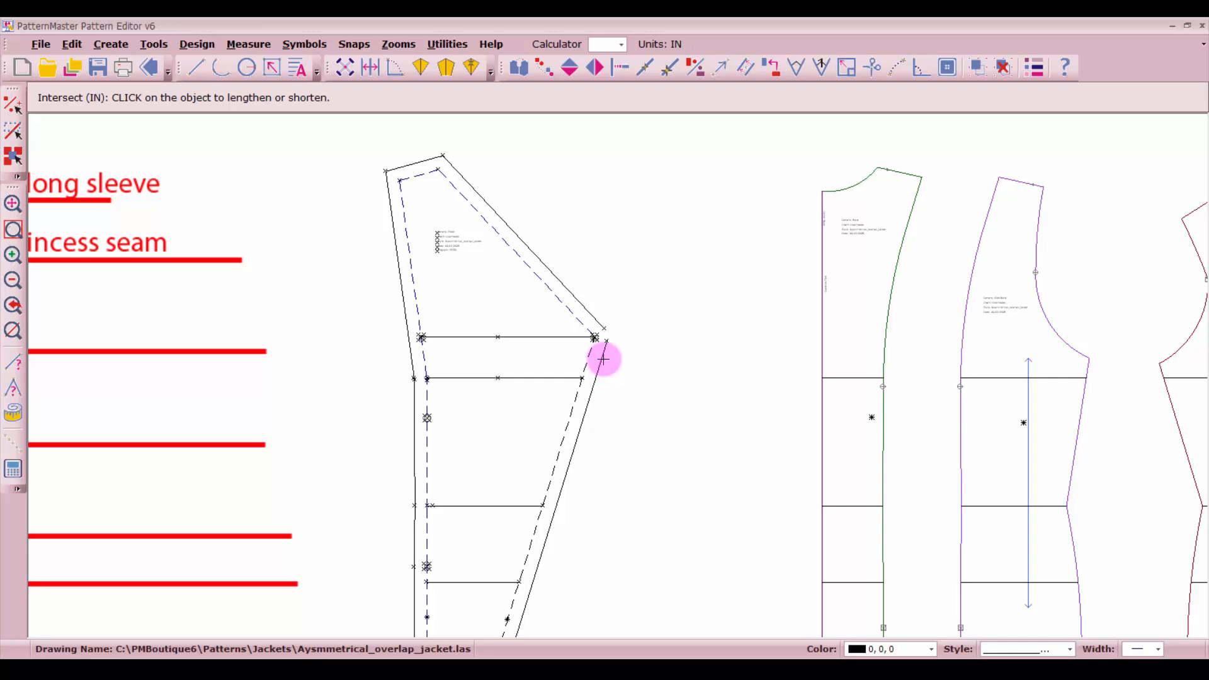
left_click(602, 360)
left_click(597, 313)
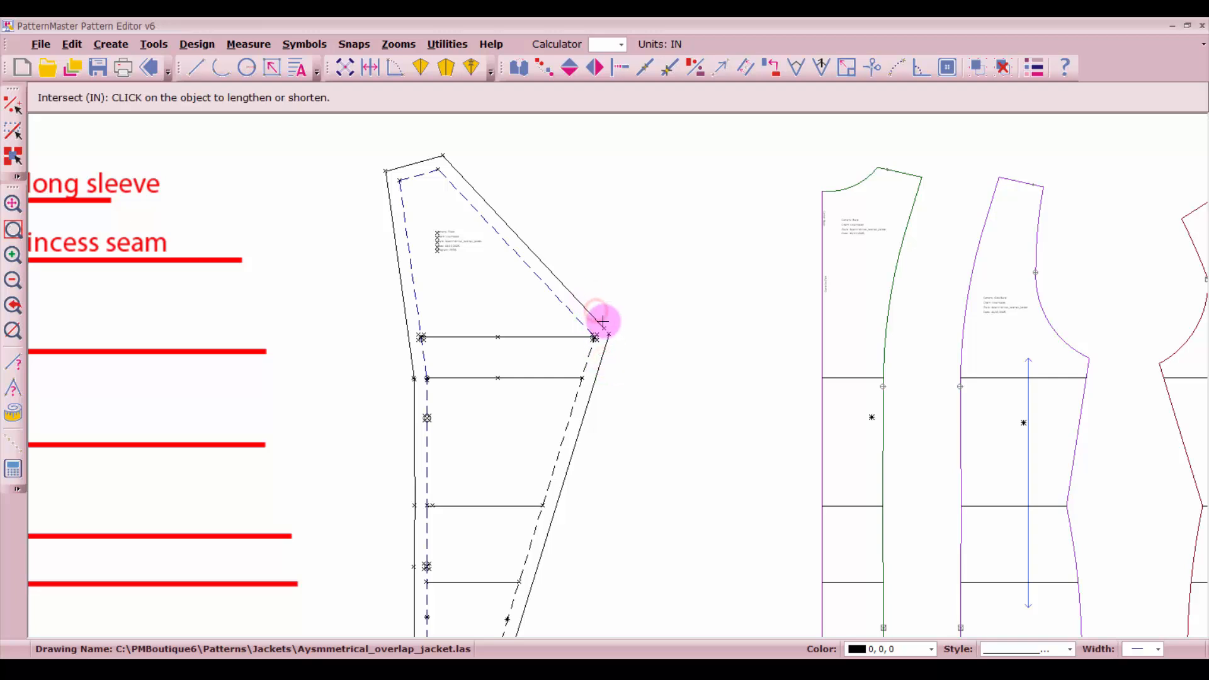
left_click(600, 319)
left_click(607, 357)
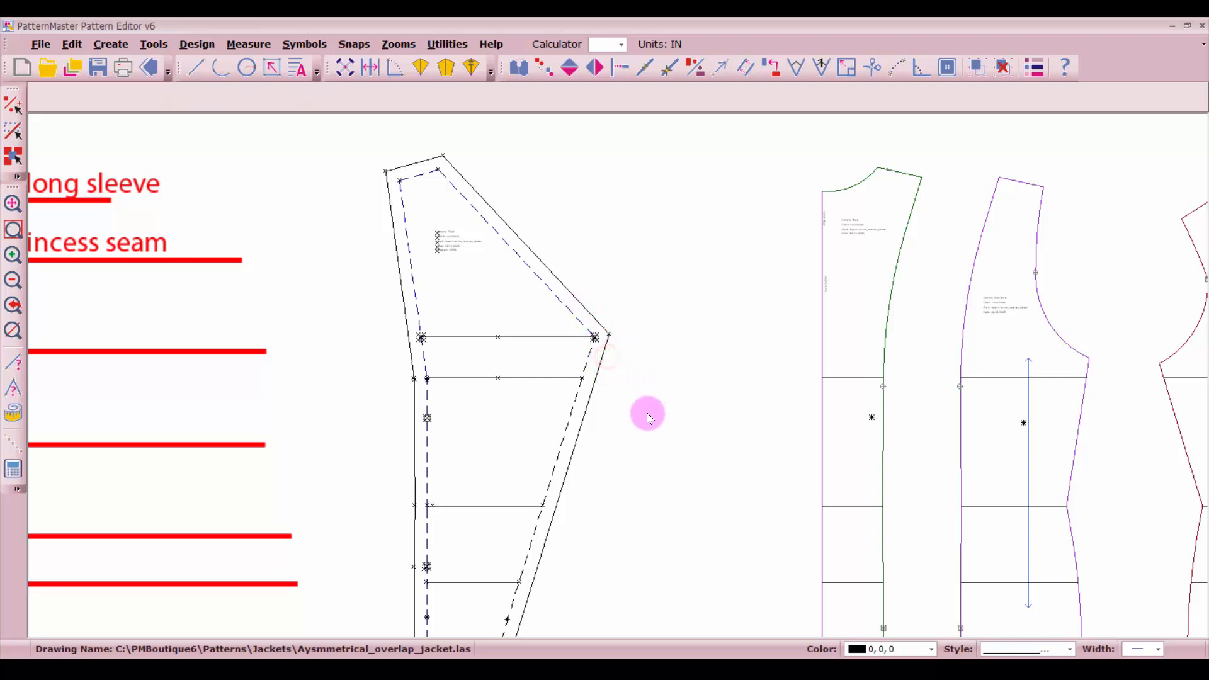
Select the entire crossover front, including its seam lines, points and text, and group it into one symbol.
scroll(648, 413, "down", 2)
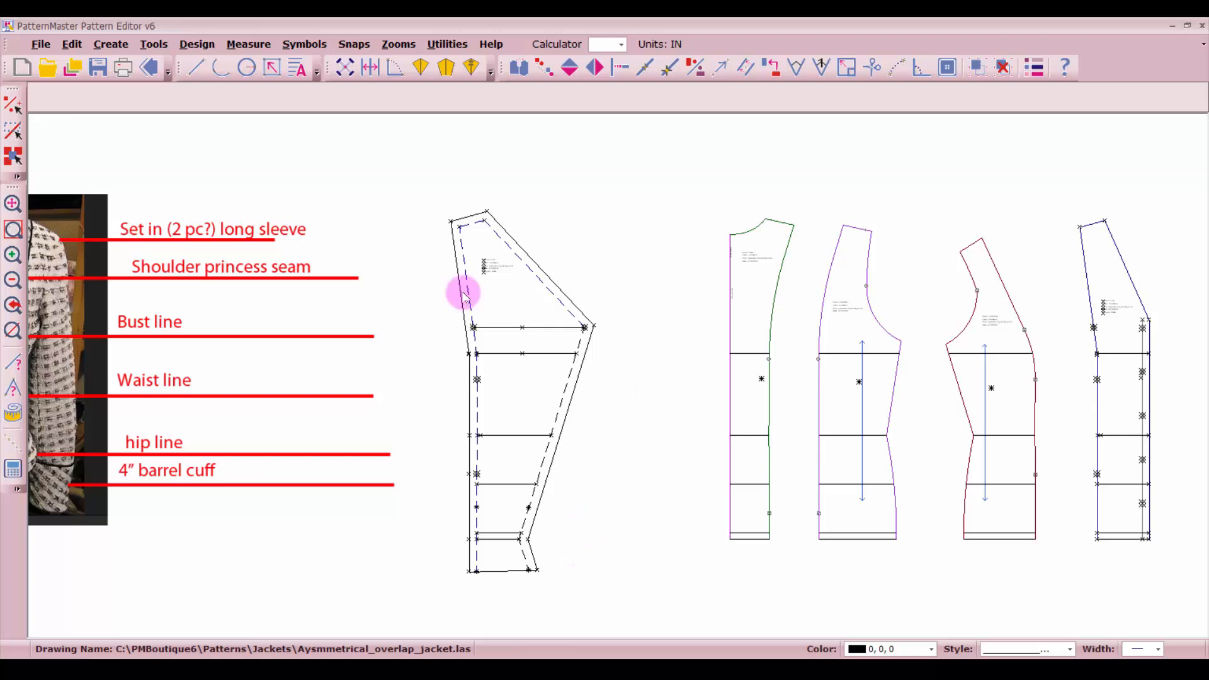
left_click_drag(423, 189, 640, 627)
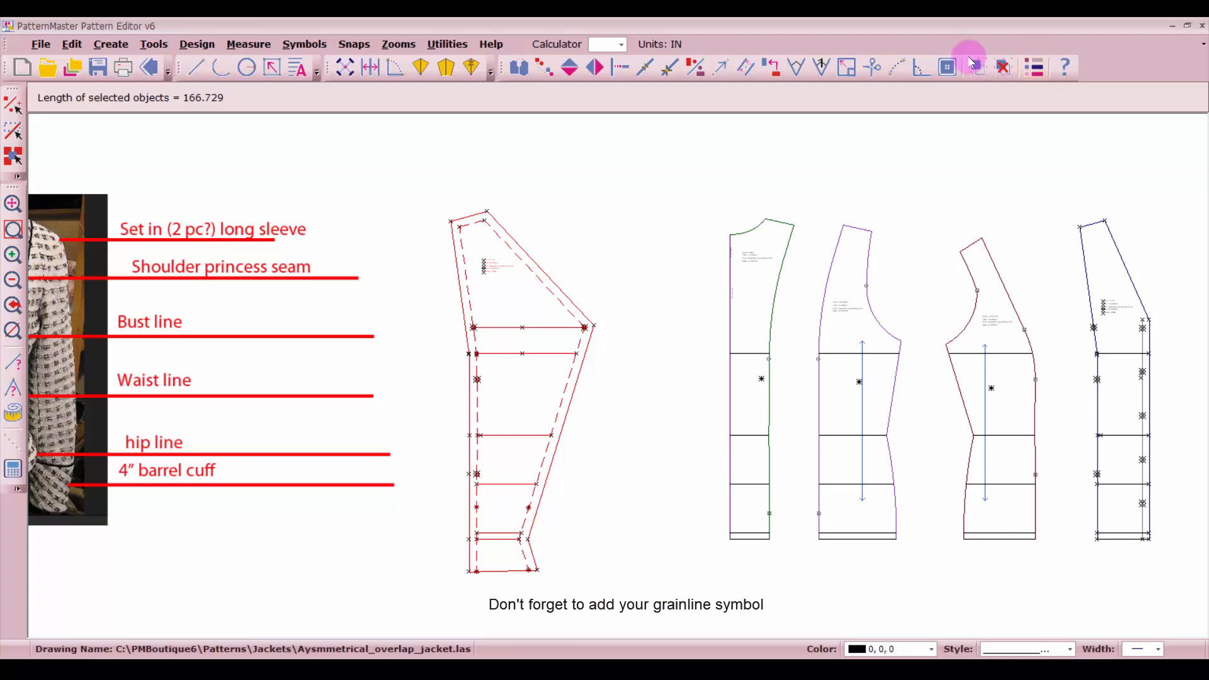
left_click(976, 67)
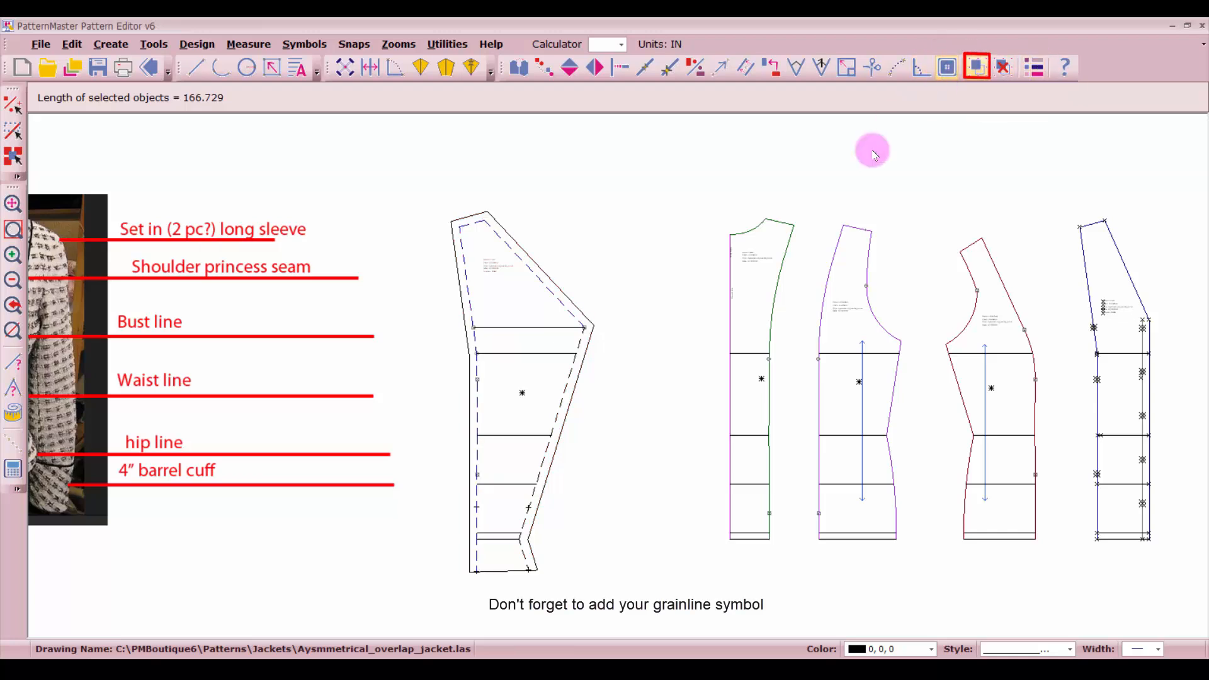
left_click(761, 326)
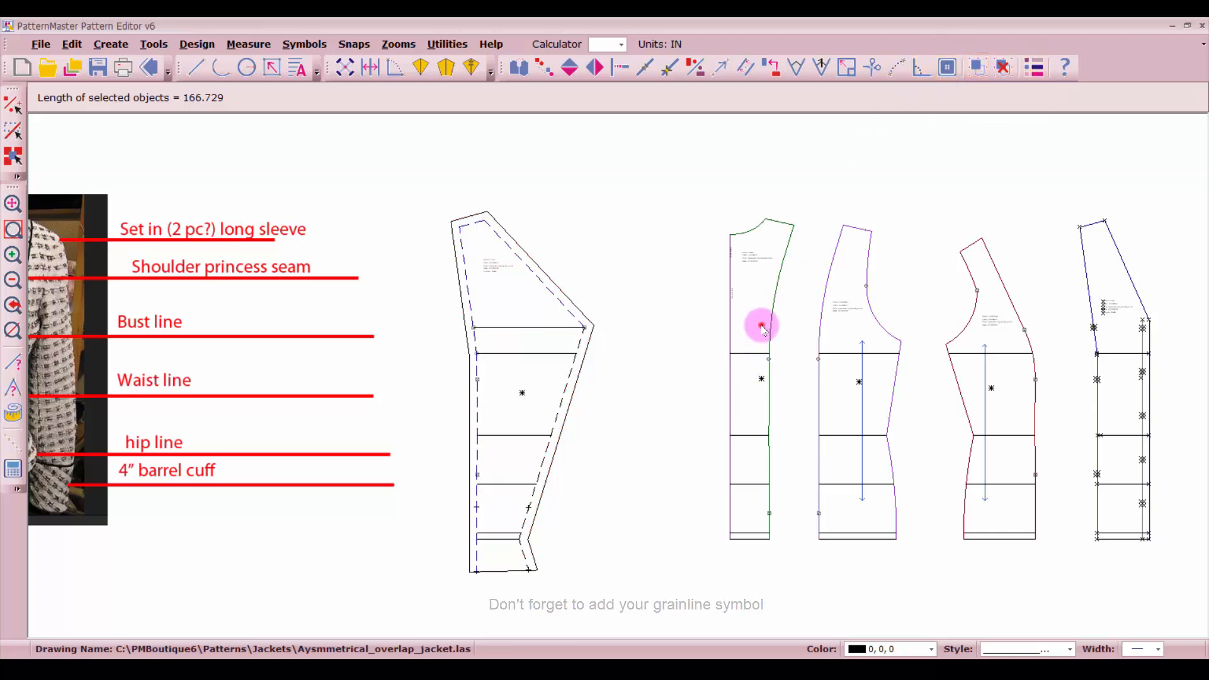
left_click(845, 345)
left_click(977, 359)
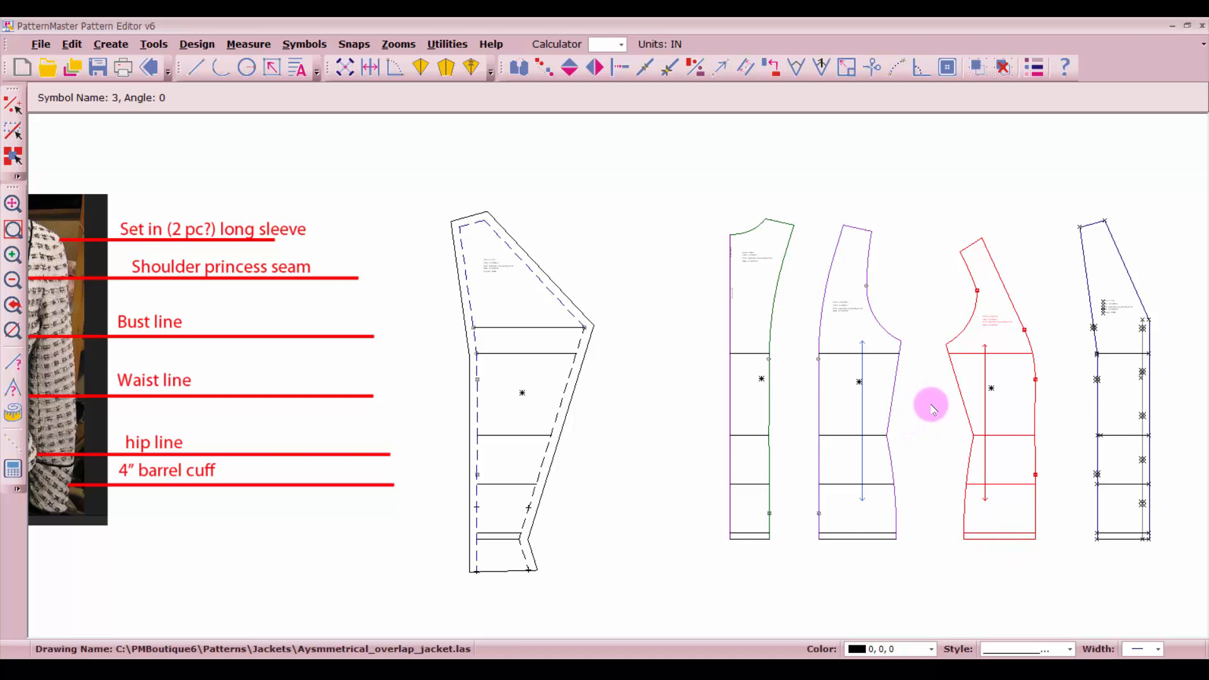
scroll(929, 404, "down", 2)
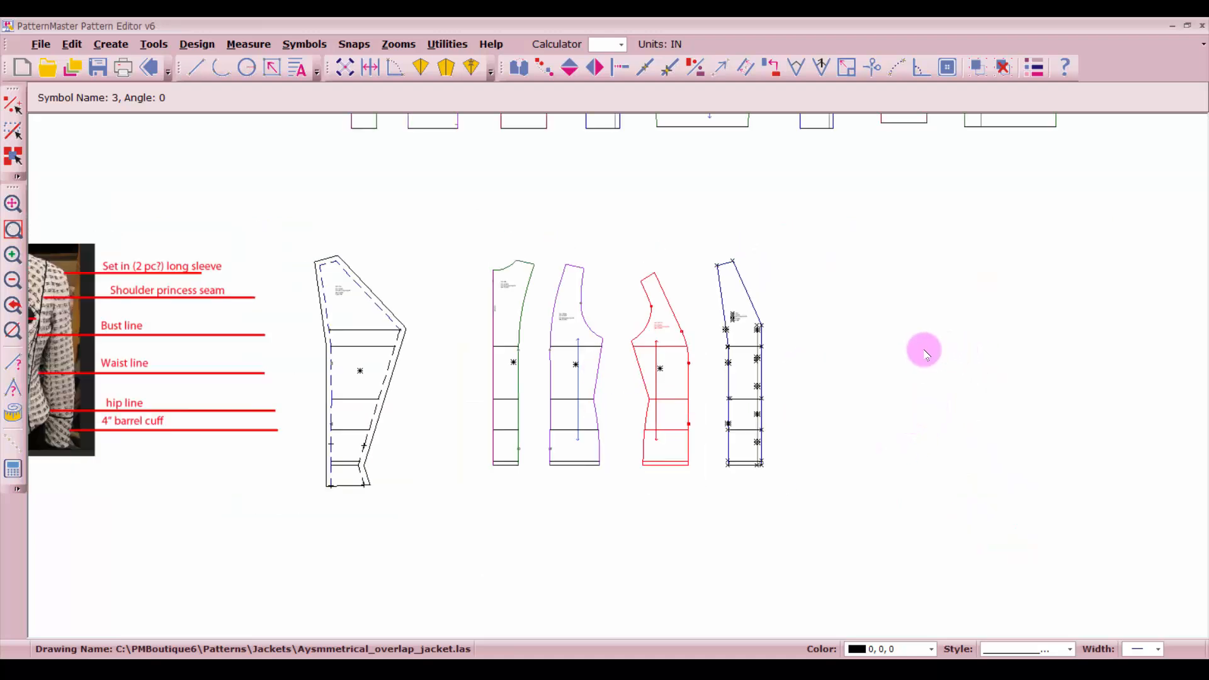